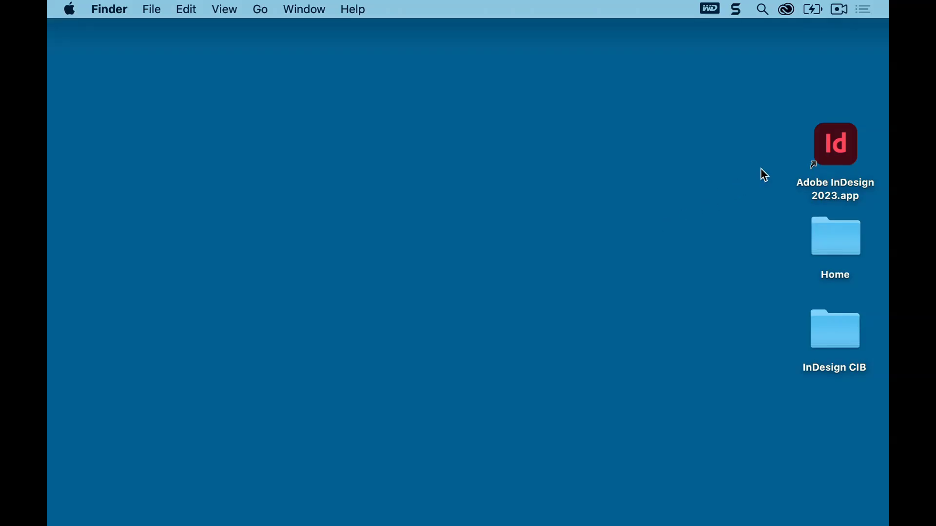
# Launch InDesign and open 11_Start.indd from the Lesson11 folder without updating its modified links
pyautogui.doubleClick(839, 141)
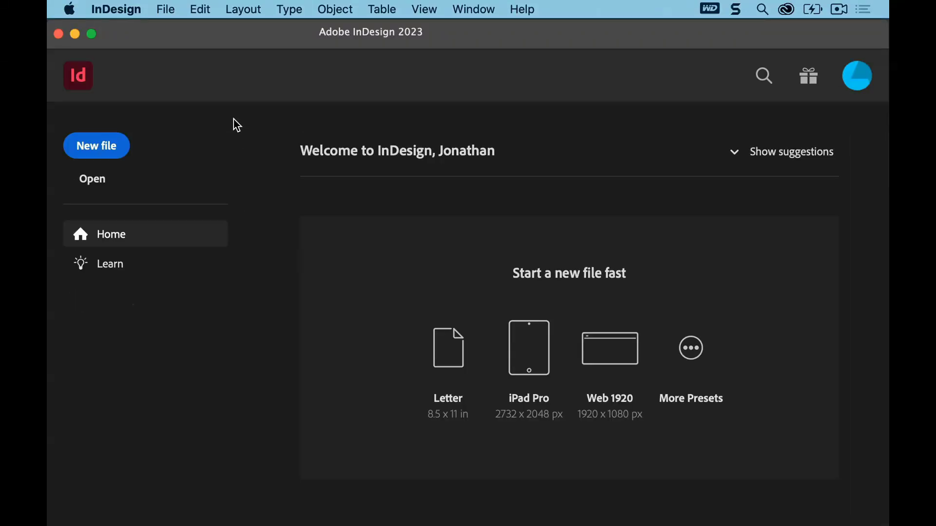
pyautogui.click(166, 10)
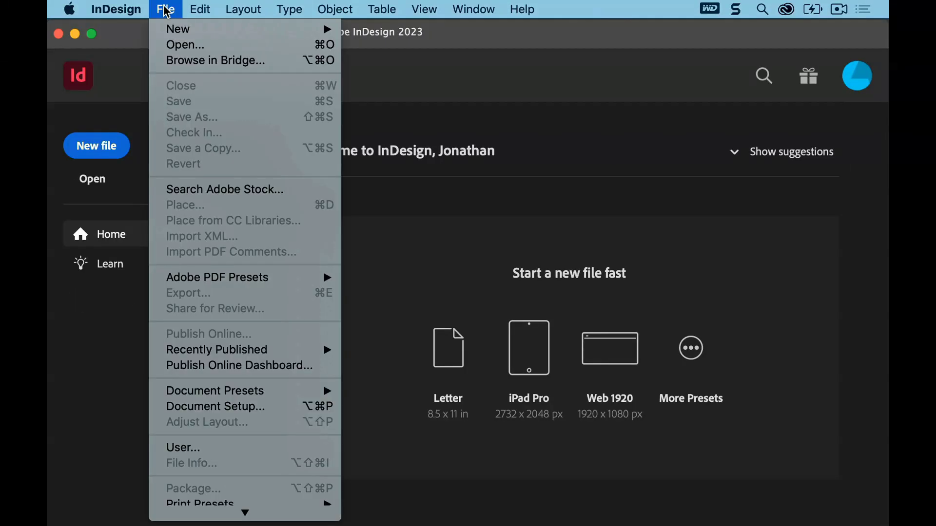
pyautogui.click(181, 46)
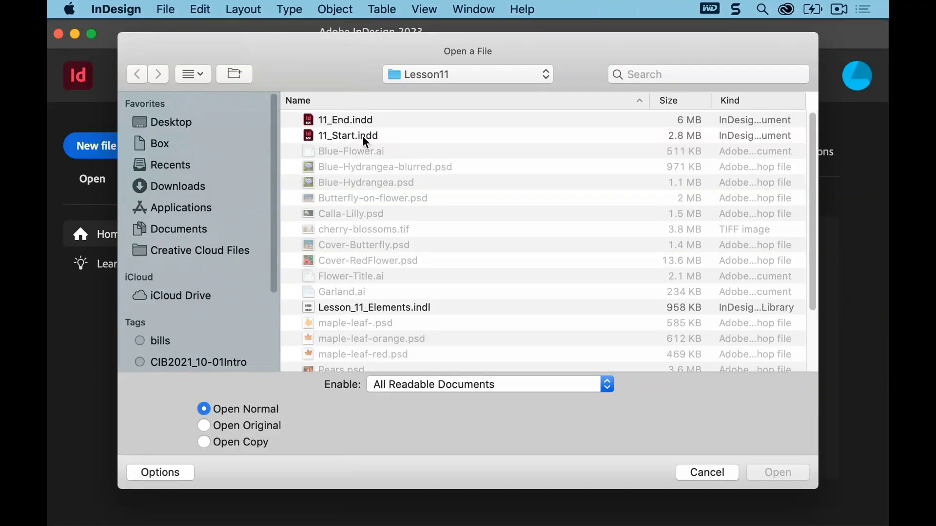
pyautogui.click(361, 136)
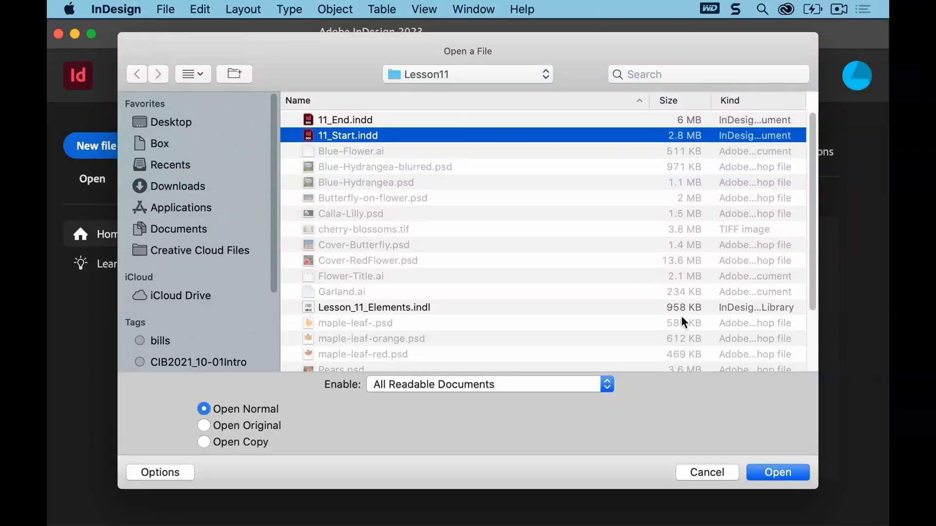
pyautogui.click(774, 473)
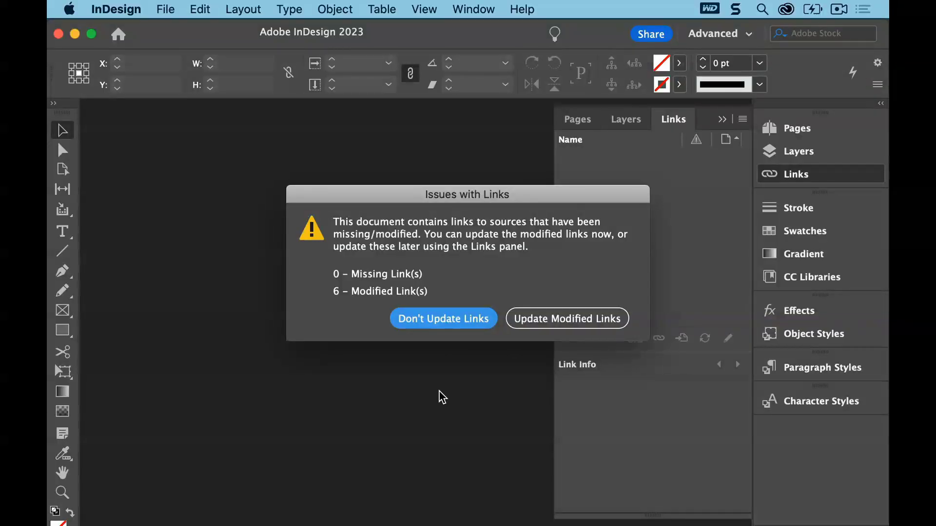
pyautogui.click(443, 318)
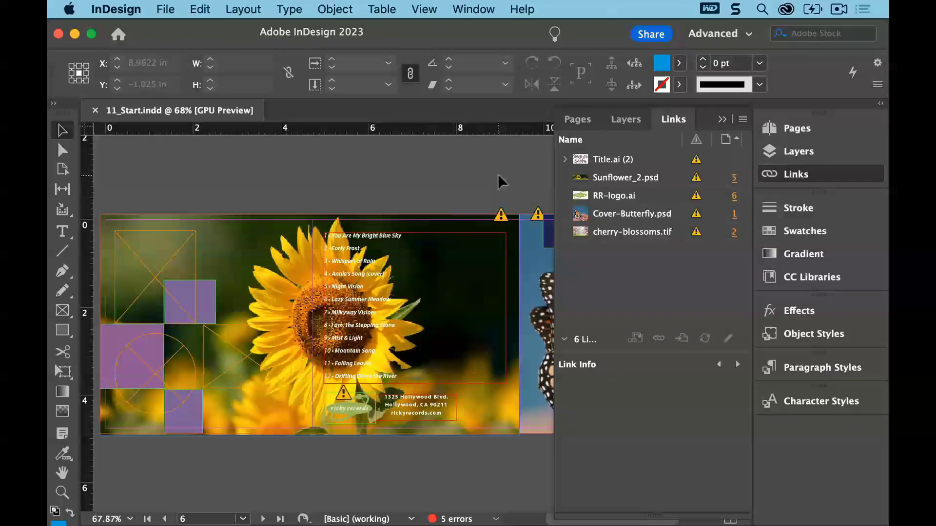
# Collapse the panel group, switch to the Advanced workspace and reset it
pyautogui.click(722, 119)
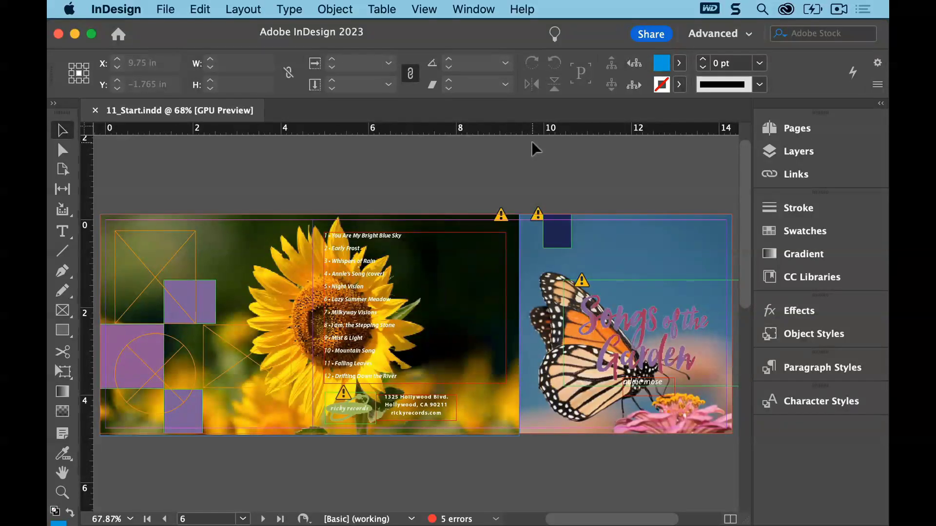
pyautogui.click(473, 9)
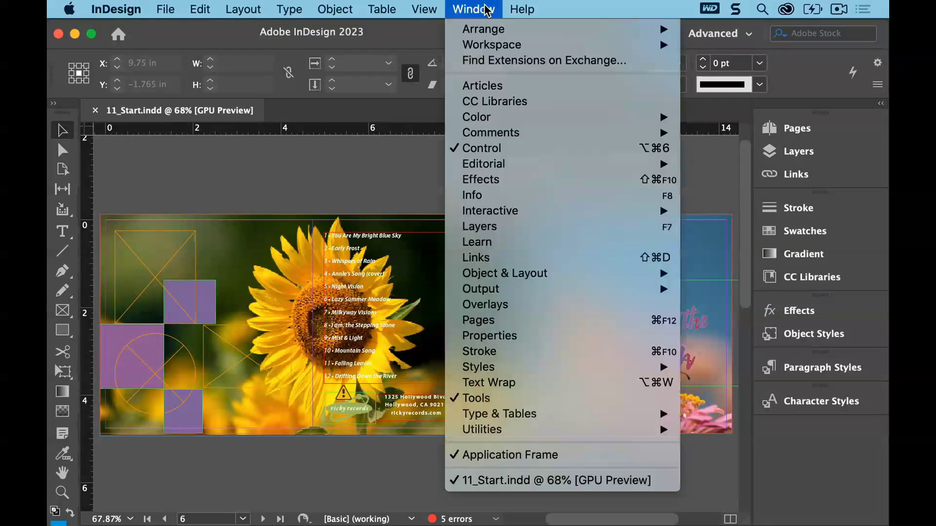
pyautogui.moveTo(505, 45)
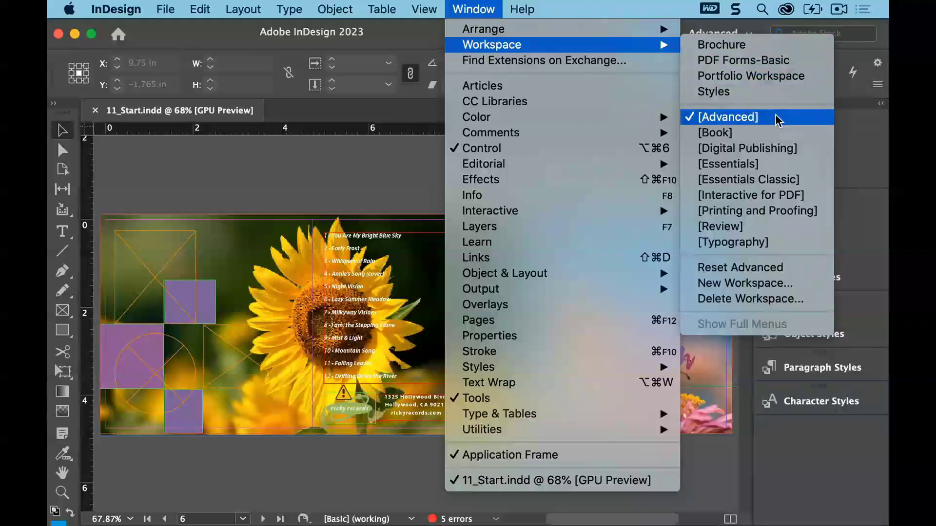
pyautogui.click(776, 119)
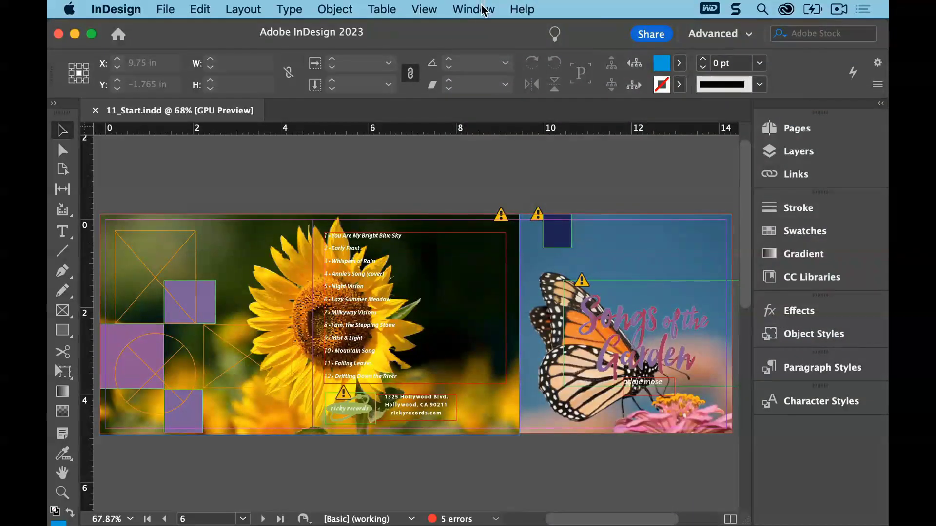
pyautogui.click(482, 9)
pyautogui.moveTo(498, 45)
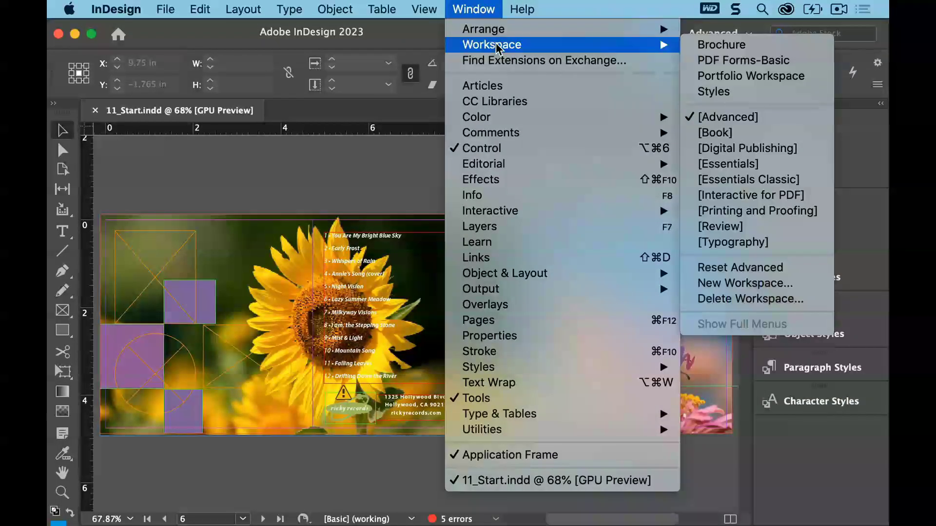
pyautogui.click(783, 267)
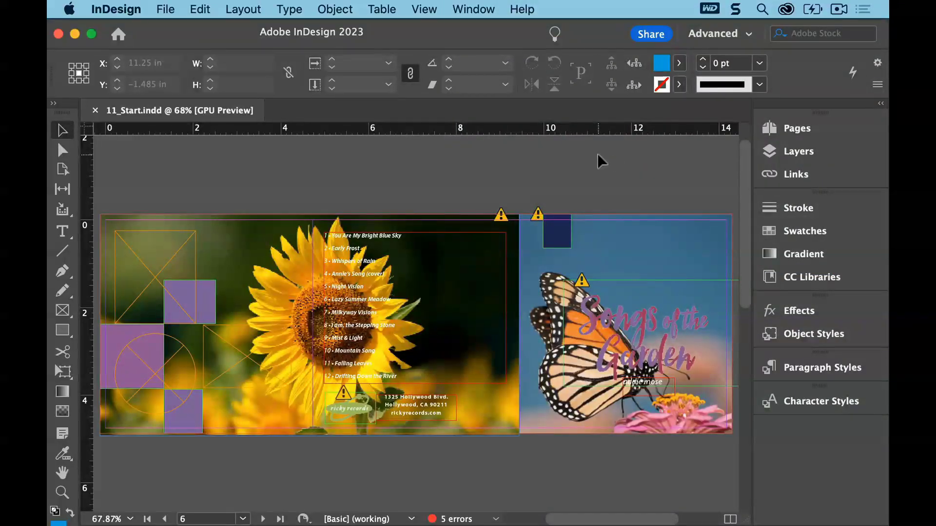
# Open 11_End.indd as a reference, compare it with the start file, and close it
pyautogui.click(166, 6)
pyautogui.click(177, 43)
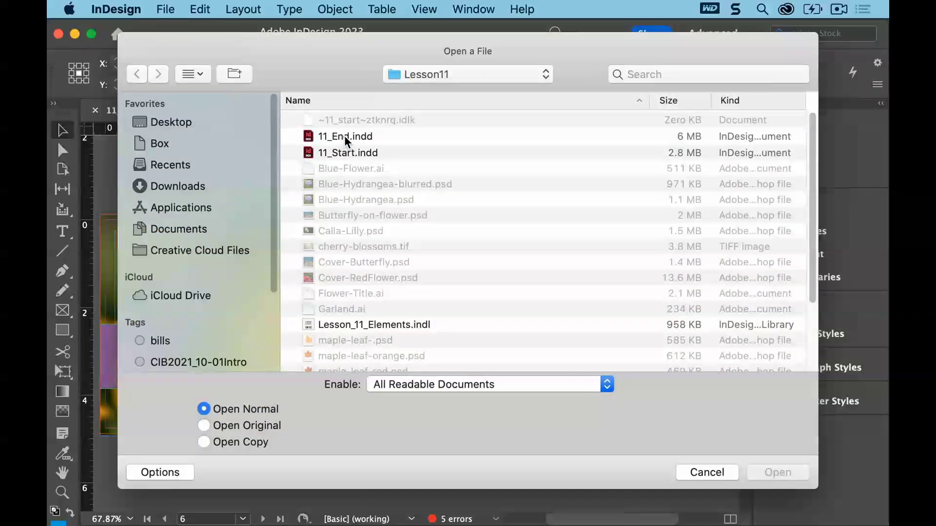
pyautogui.click(343, 137)
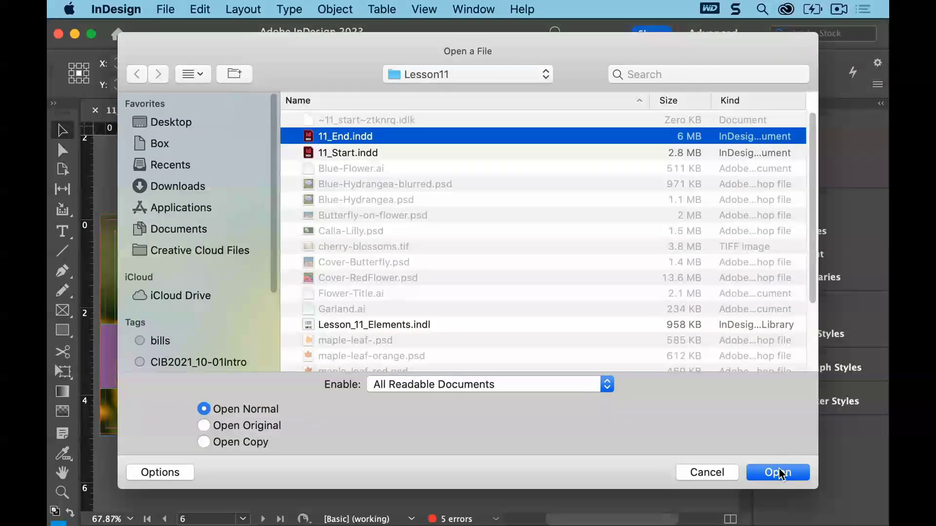
pyautogui.click(778, 473)
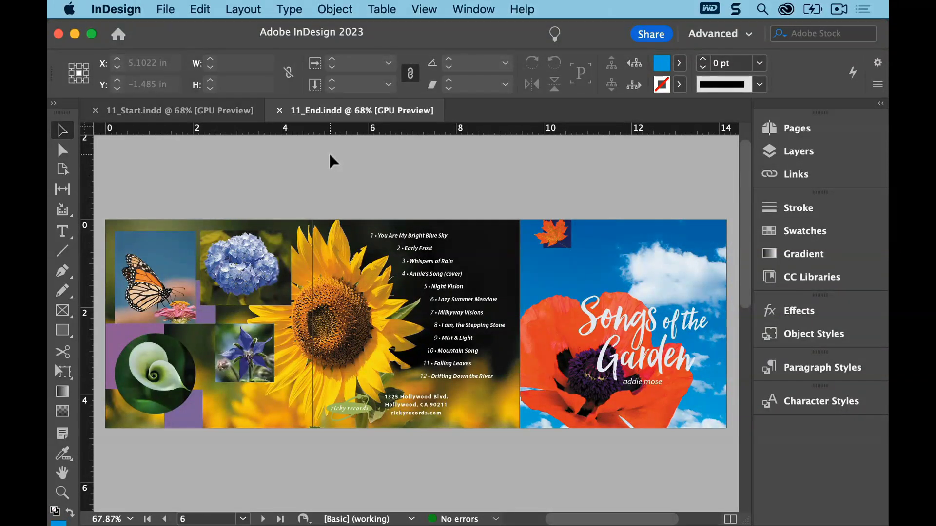
pyautogui.click(203, 120)
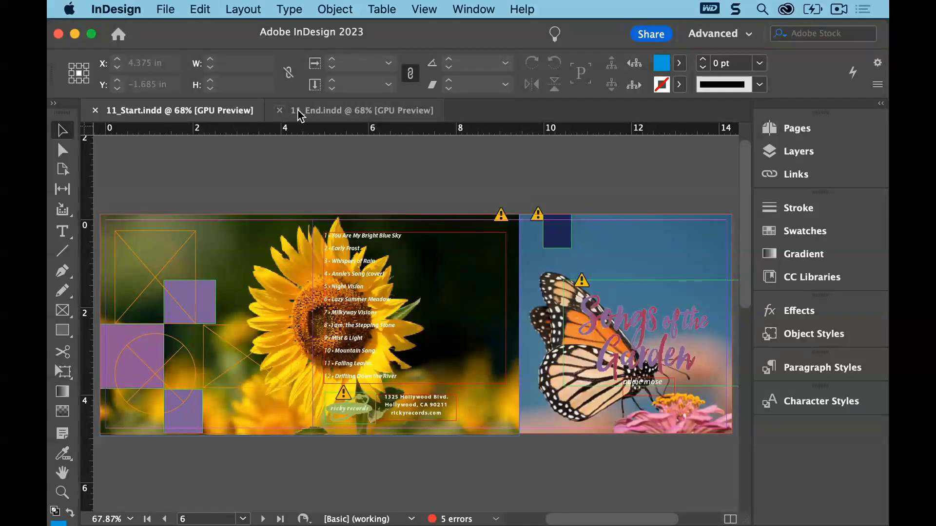
pyautogui.click(280, 117)
pyautogui.click(278, 112)
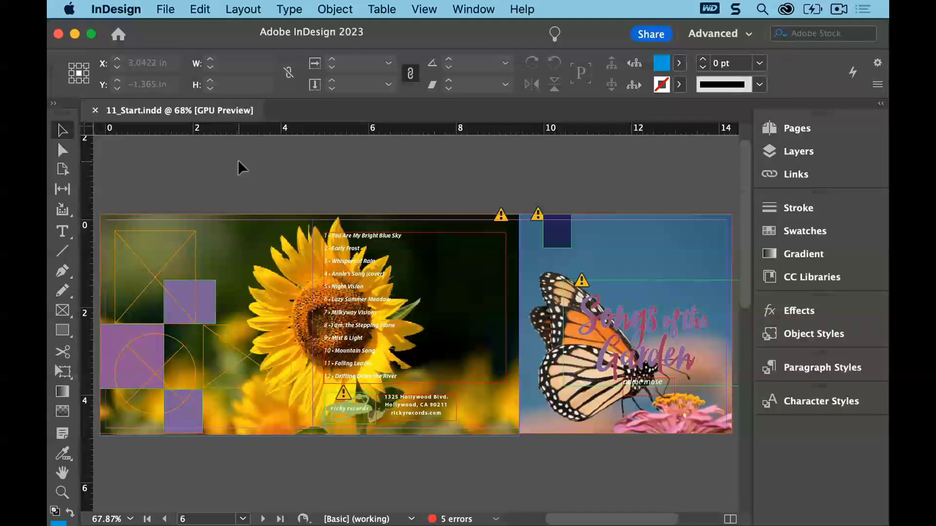
# Save the document as 11_cdinsert.indd in the Lesson11 folder
pyautogui.click(166, 9)
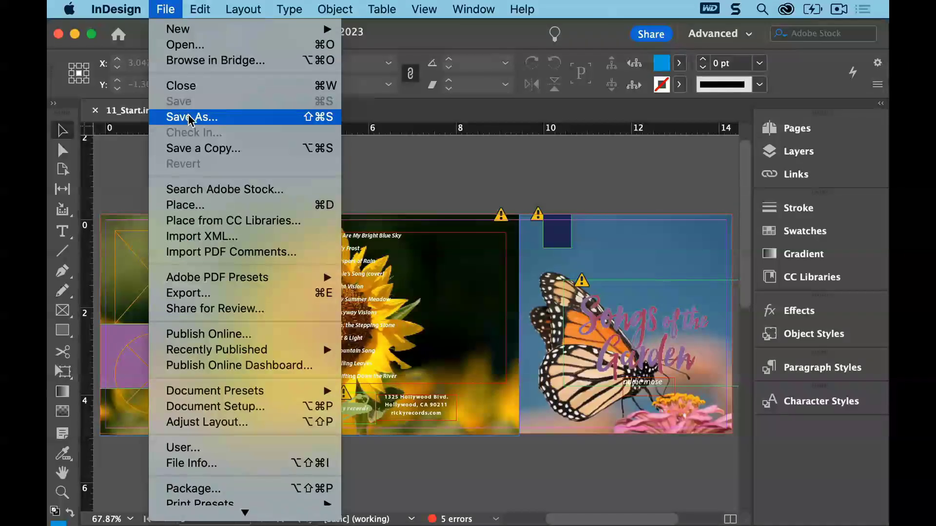
pyautogui.click(190, 118)
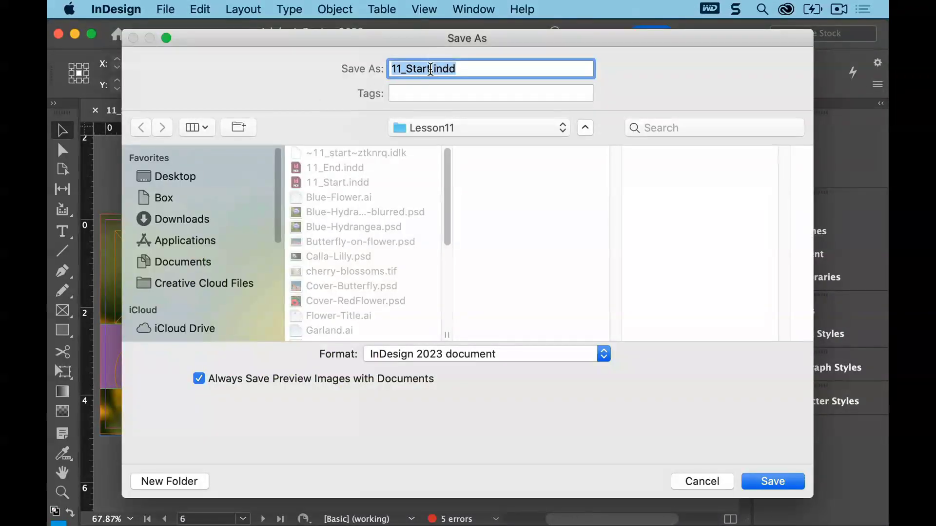
pyautogui.click(430, 69)
pyautogui.press('BackSpace')
pyautogui.press('BackSpace')
pyautogui.press('BackSpace')
pyautogui.press('BackSpace')
pyautogui.press('BackSpace')
pyautogui.write('cdinsert')
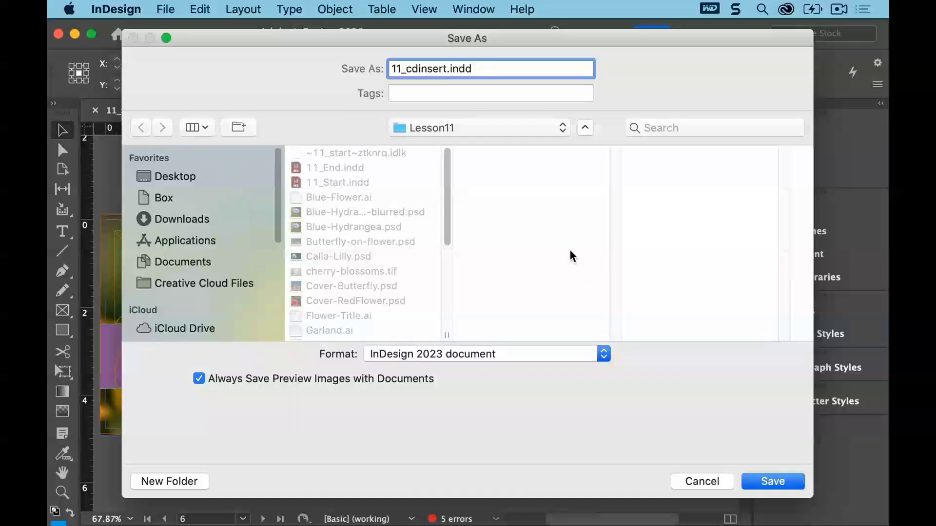
pyautogui.click(773, 481)
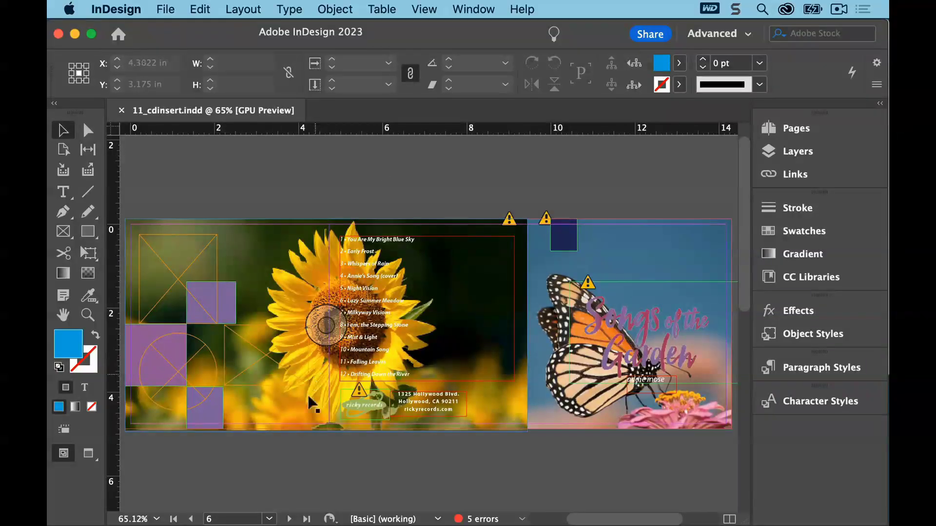
# Go to page 1, open the Links panel, and select the title graphic to view its link
pyautogui.click(269, 519)
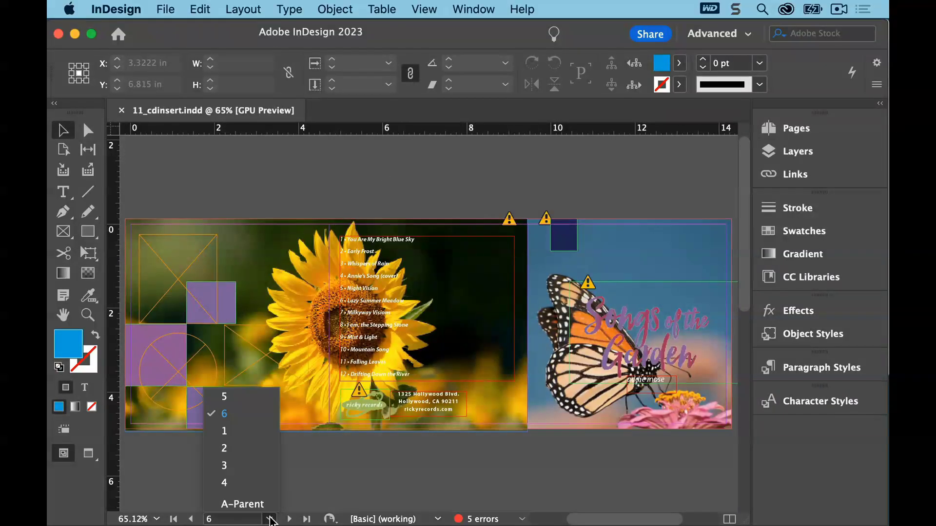
pyautogui.click(247, 431)
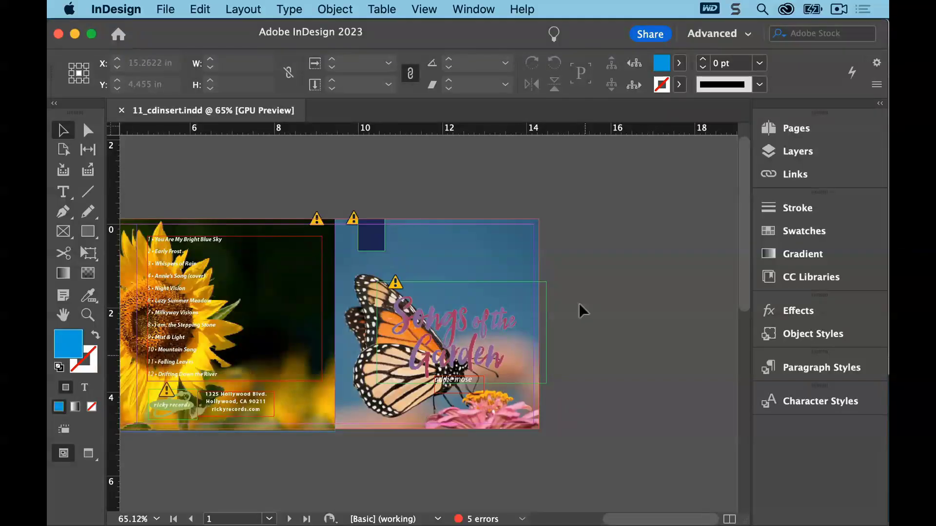
pyautogui.click(475, 10)
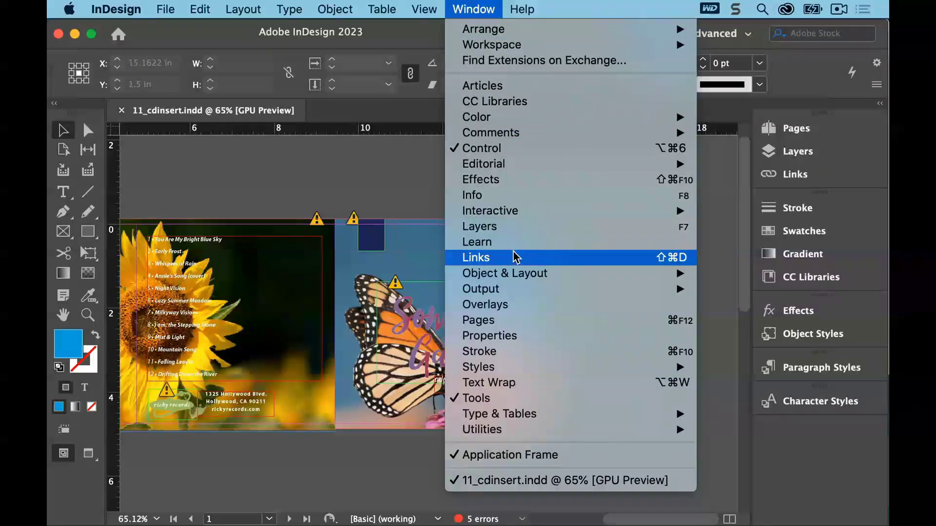
pyautogui.click(768, 178)
pyautogui.click(769, 178)
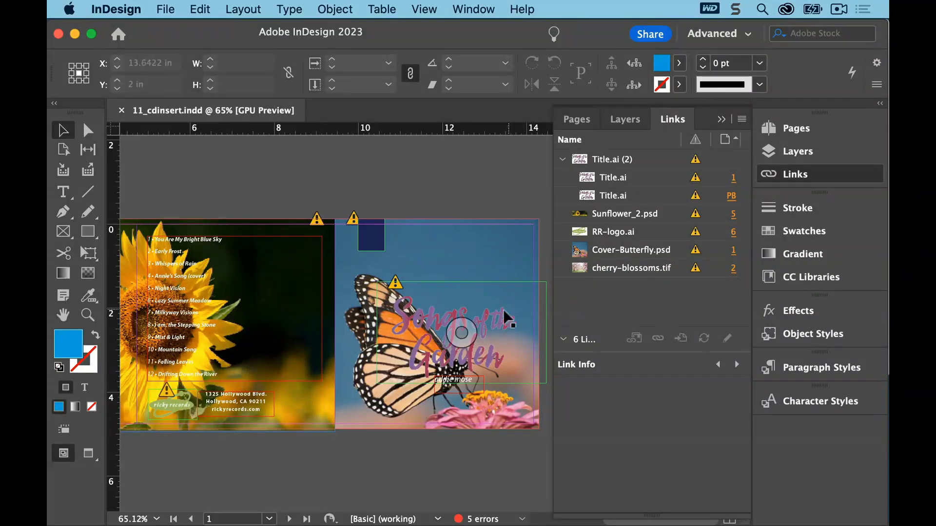
pyautogui.click(481, 315)
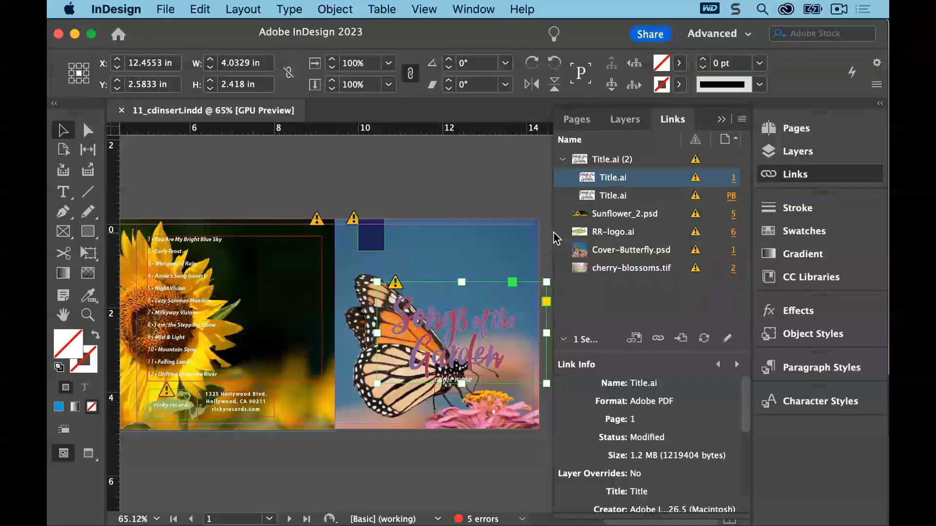
# Select RR-logo.ai in the Links panel and jump to the placed logo on page 6
pyautogui.click(615, 239)
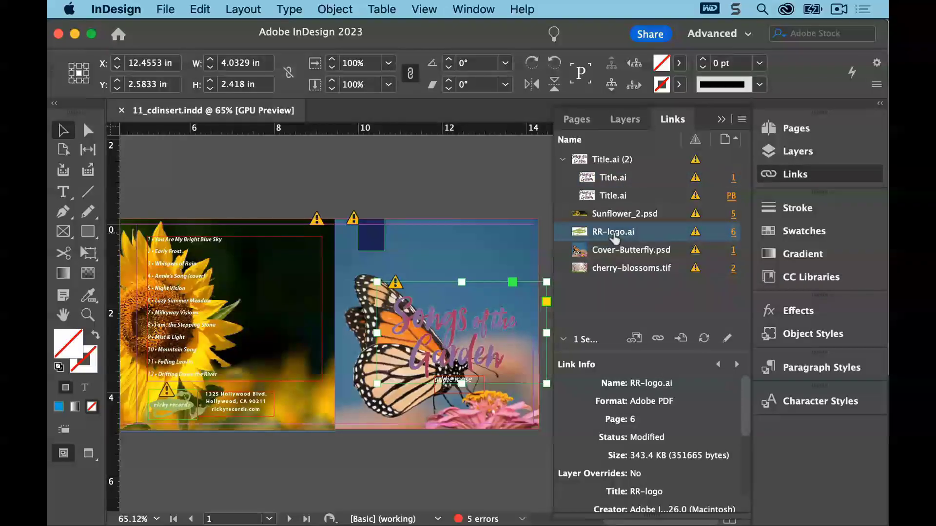
pyautogui.click(681, 338)
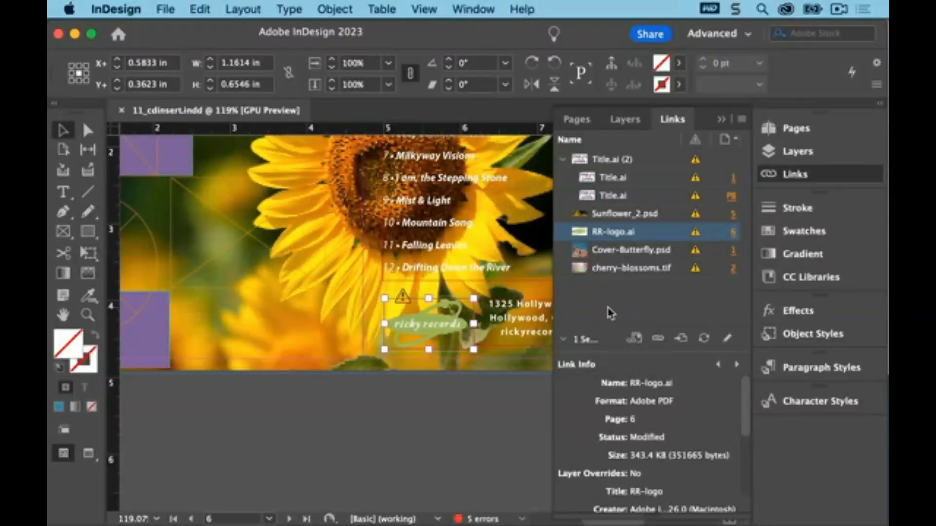
# Select Sunflower_2.psd in the Links panel and enlarge the Link Info section
pyautogui.click(605, 217)
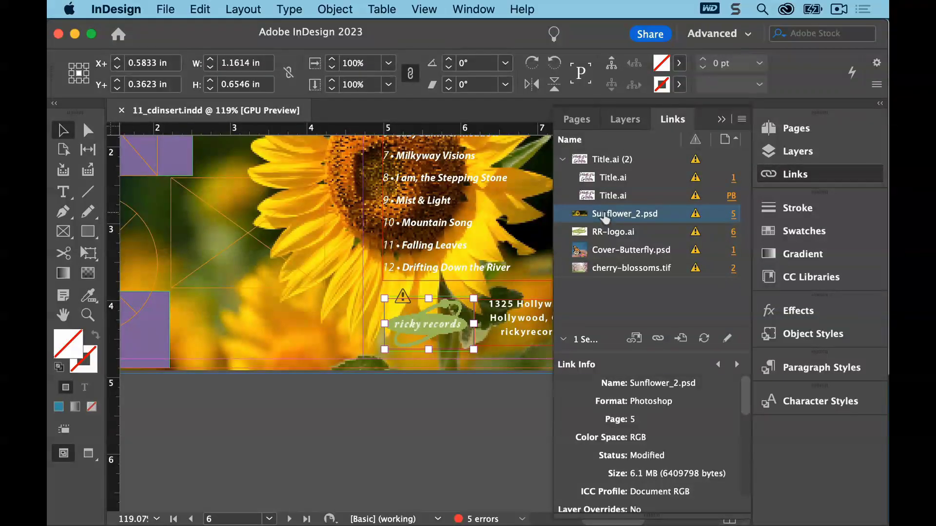
pyautogui.moveTo(645, 348); pyautogui.dragTo(642, 321)
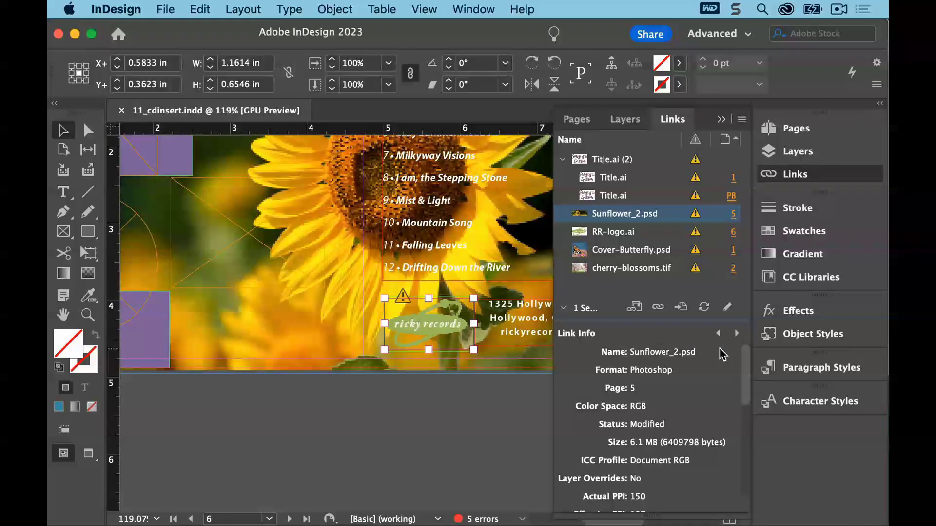
pyautogui.moveTo(741, 363)
pyautogui.mouseDown()
pyautogui.moveTo(746, 376)
pyautogui.moveTo(745, 358)
pyautogui.mouseUp()
# Step through the Link Info details of each placed link in turn
pyautogui.click(736, 335)
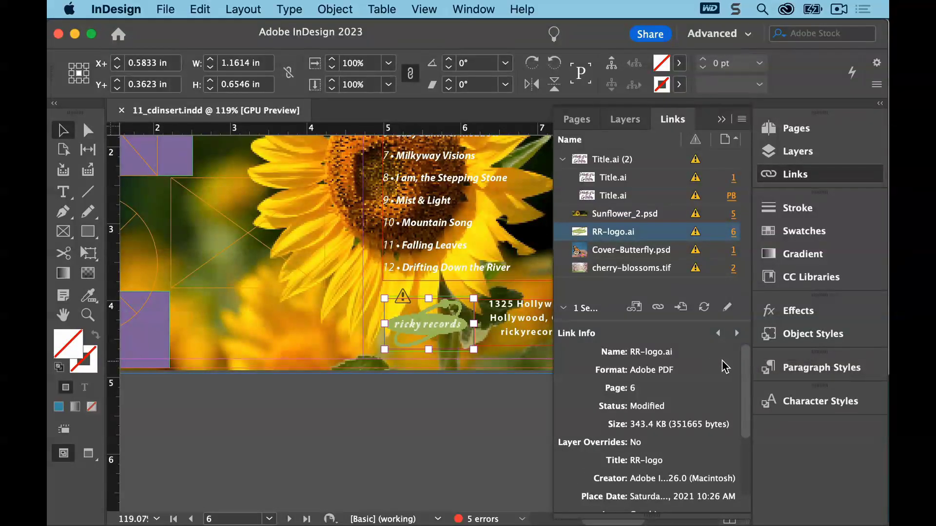
pyautogui.click(736, 333)
pyautogui.click(737, 333)
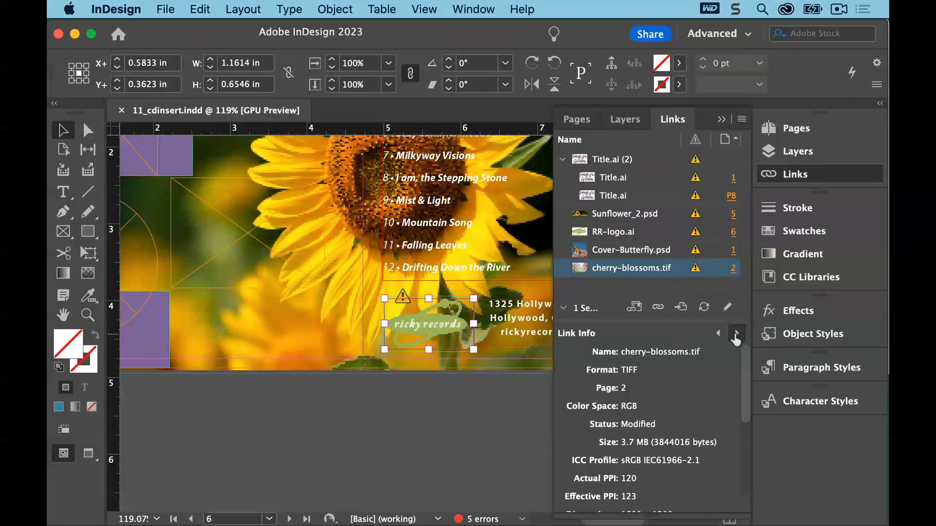
pyautogui.click(737, 333)
pyautogui.click(737, 333)
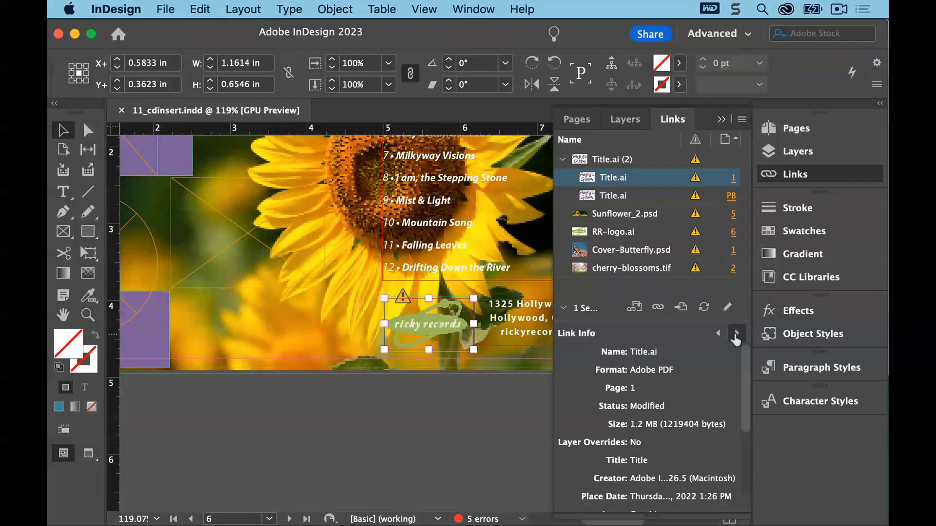
pyautogui.click(736, 334)
pyautogui.click(737, 334)
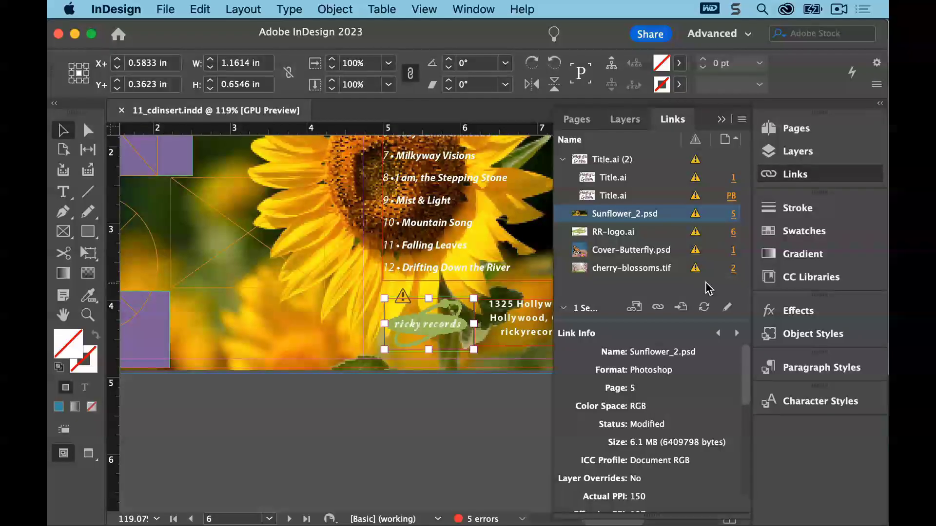
# Deselect everything and collapse the Link Info section of the Links panel
pyautogui.click(199, 10)
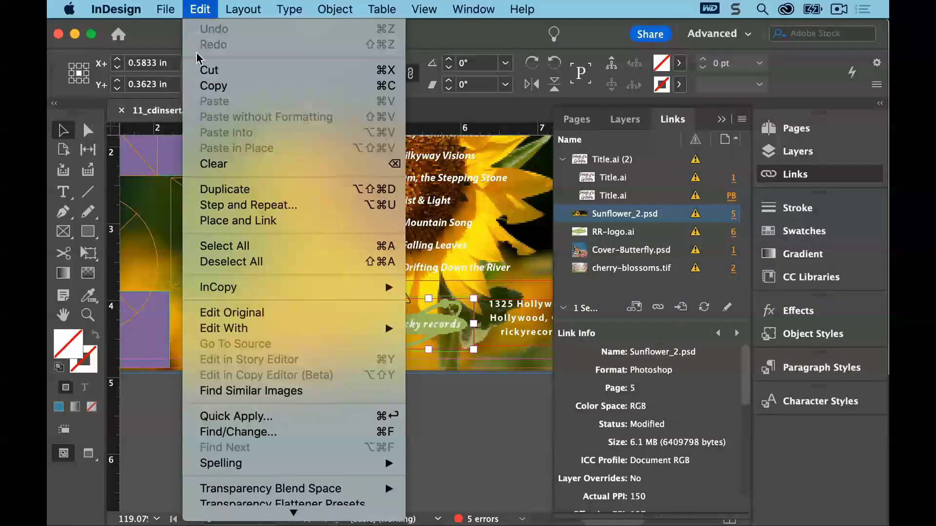
pyautogui.click(231, 262)
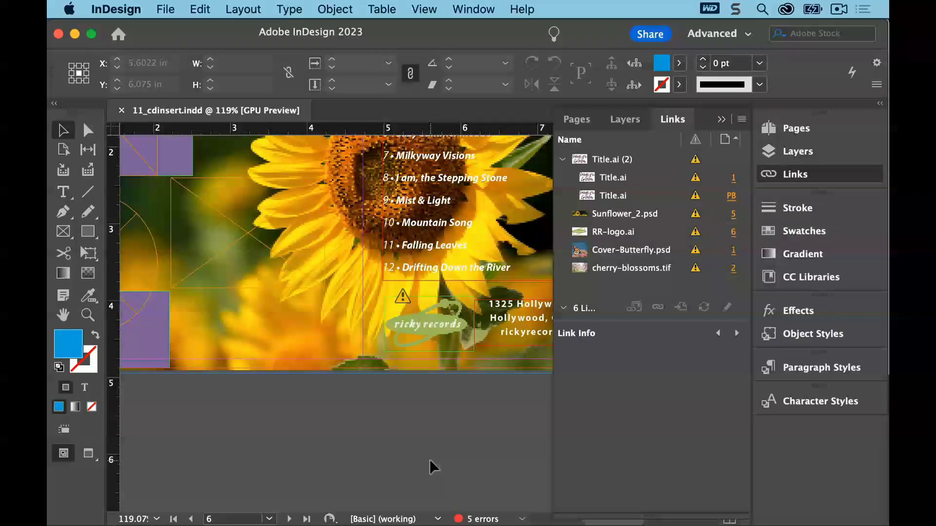
pyautogui.click(563, 309)
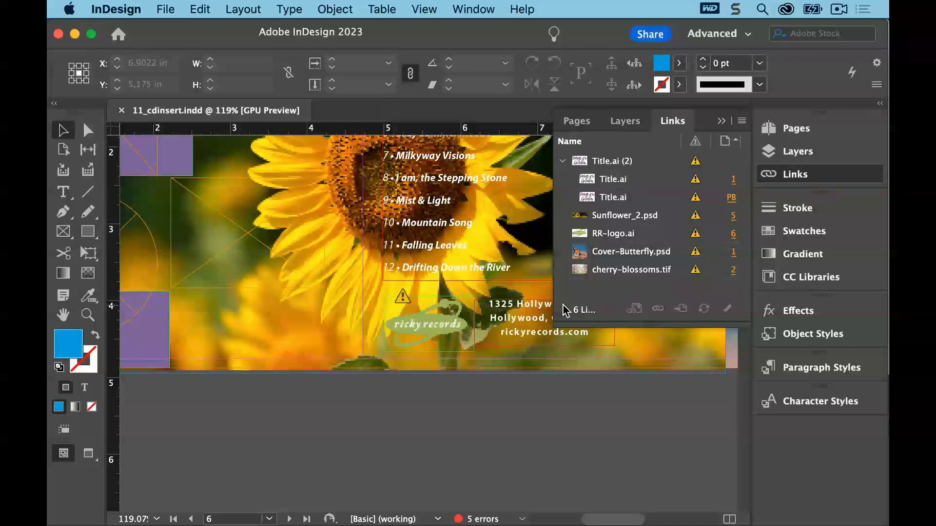
# Add Color Space, Actual PPI, Effective PPI and Transparency columns to the Links panel and widen the panel to show them
pyautogui.click(742, 122)
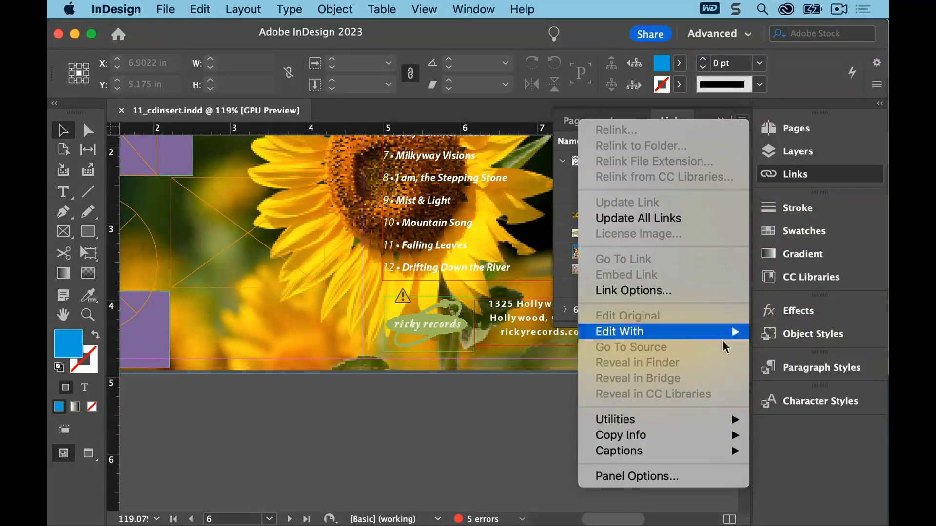
pyautogui.click(697, 481)
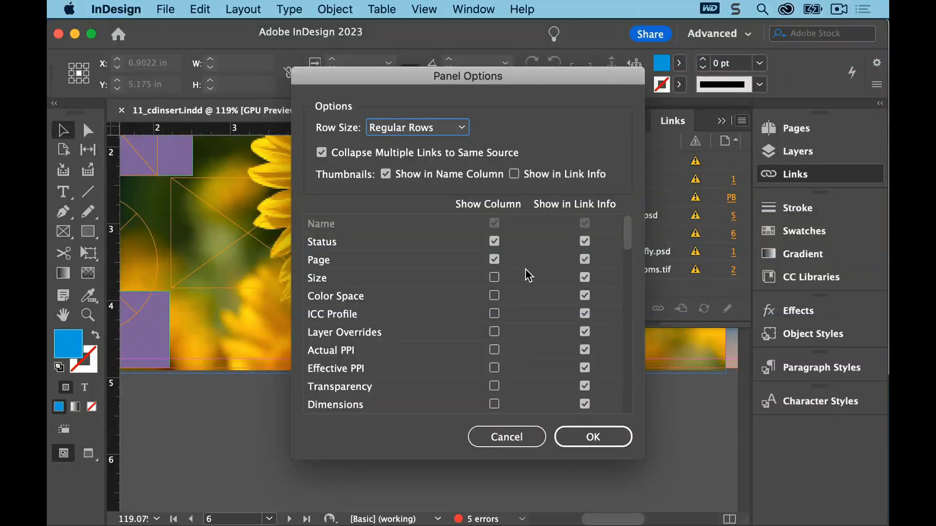
pyautogui.click(494, 296)
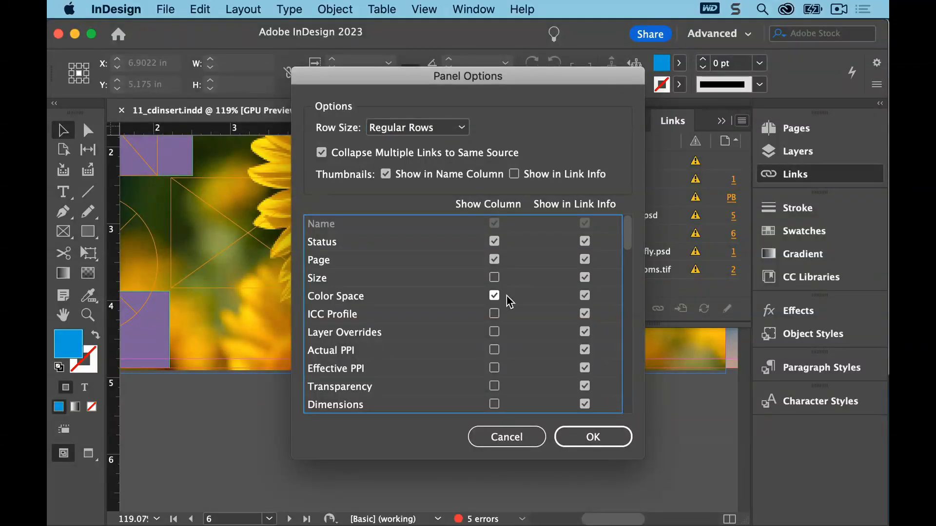
pyautogui.click(494, 369)
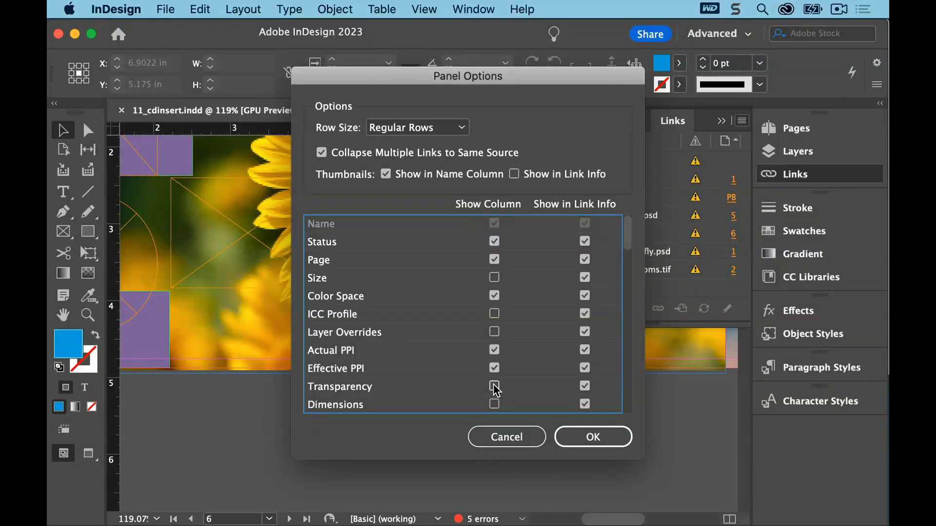
pyautogui.click(495, 387)
pyautogui.click(588, 438)
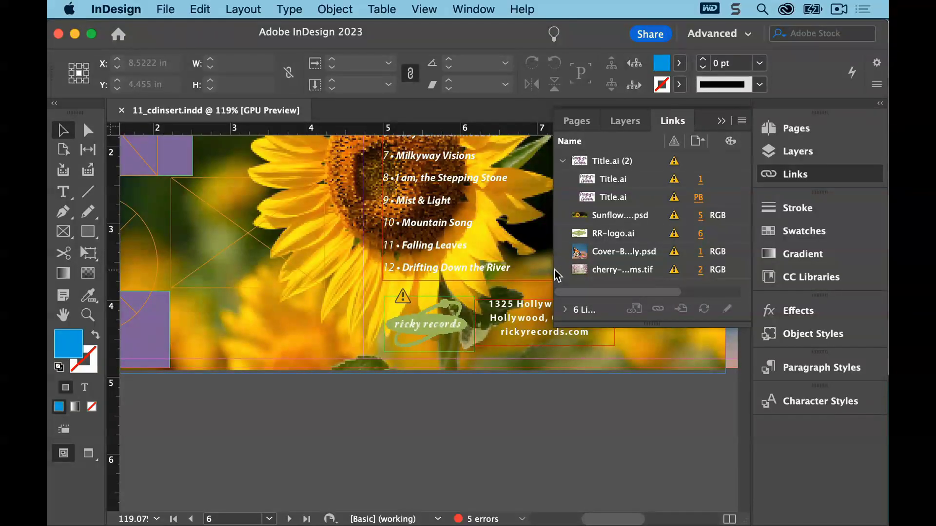
pyautogui.moveTo(551, 269); pyautogui.dragTo(445, 267)
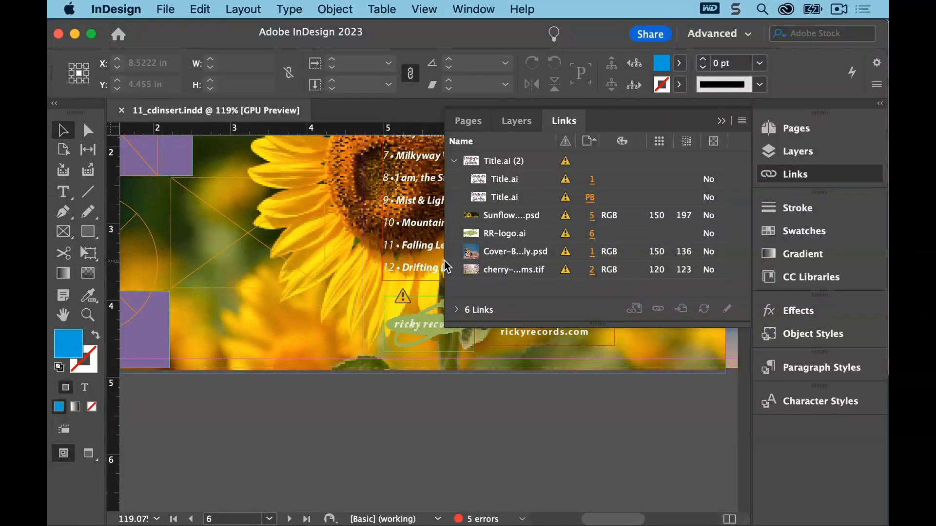
pyautogui.moveTo(556, 144); pyautogui.dragTo(585, 138)
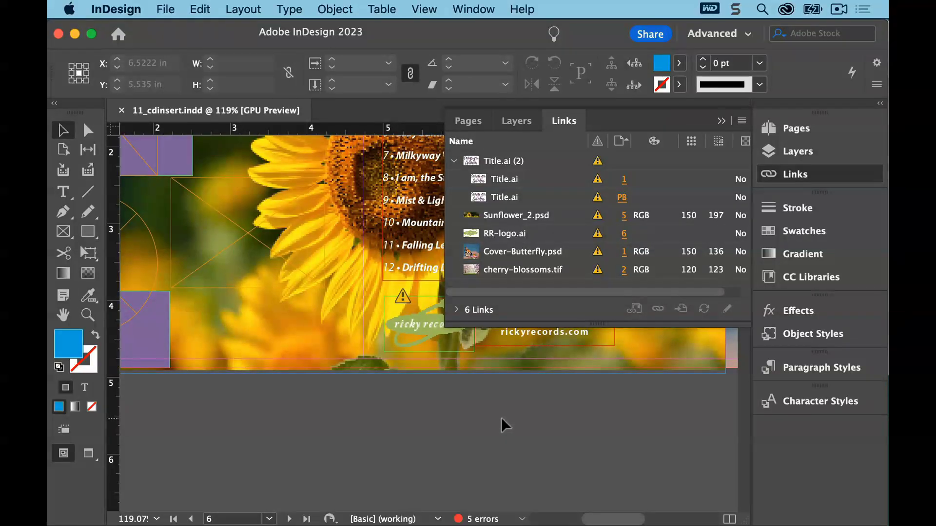
# Reveal Sunflower_2.psd in Finder to check its file location, then close the Finder window
pyautogui.click(515, 222)
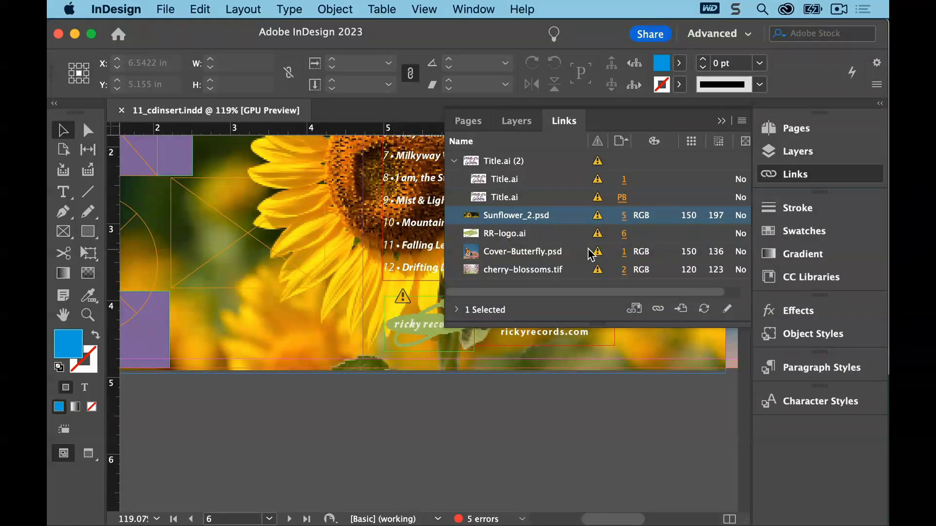
pyautogui.click(743, 120)
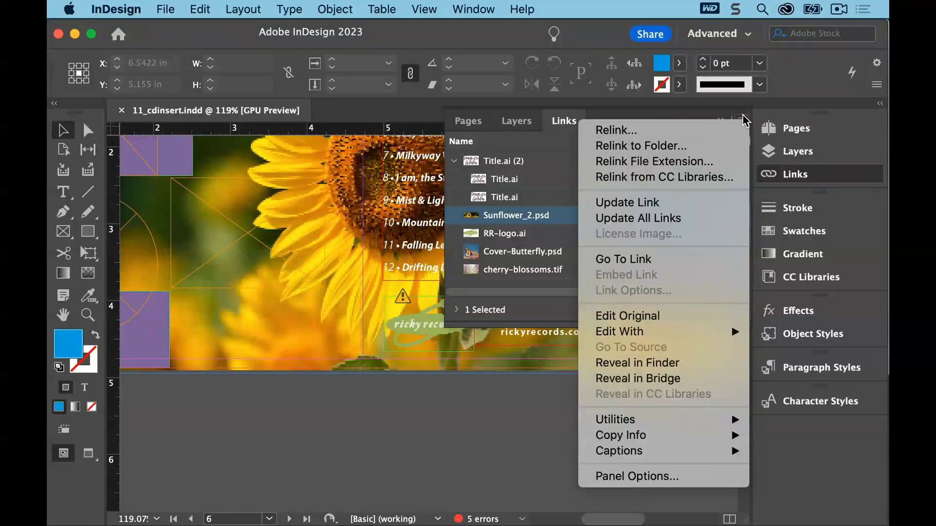
pyautogui.click(704, 369)
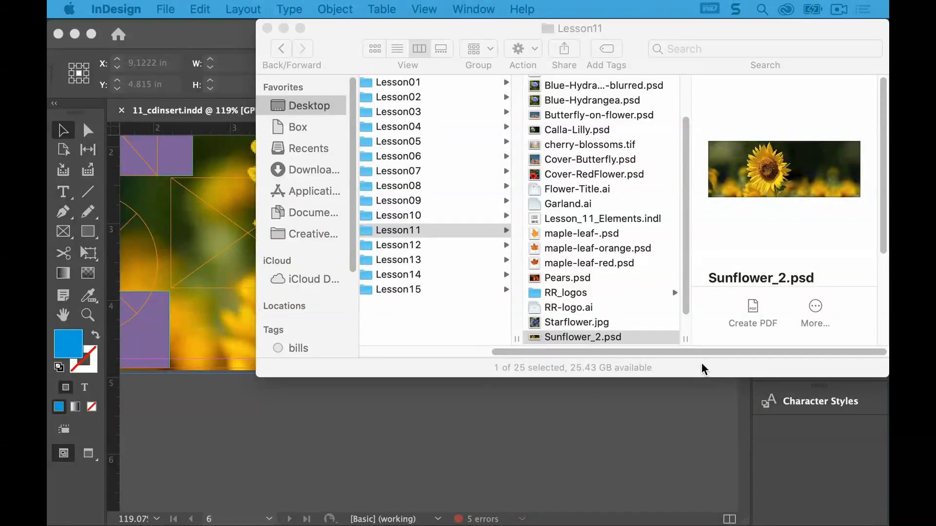
pyautogui.moveTo(687, 220); pyautogui.dragTo(689, 265)
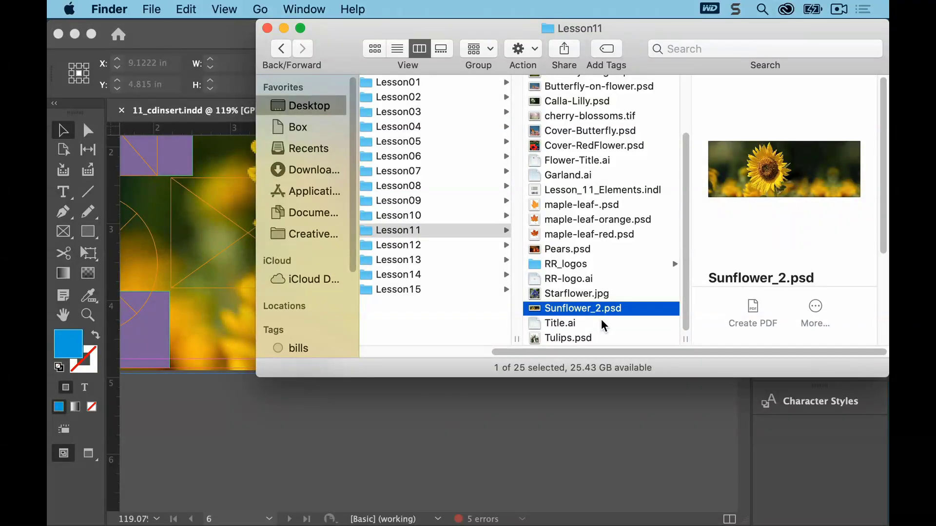
pyautogui.click(268, 28)
pyautogui.click(313, 398)
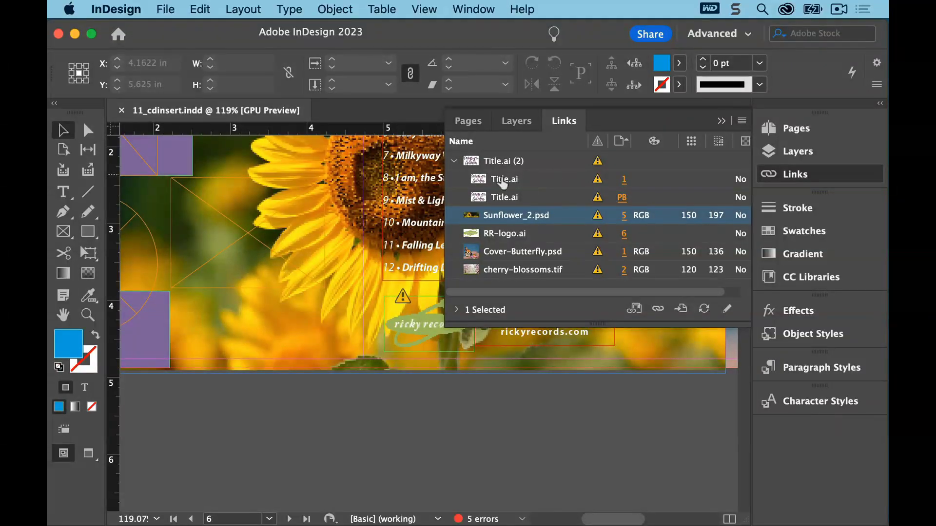
# Select the page 1 Title.ai instance, go to it on the page, and update its link
pyautogui.click(455, 162)
pyautogui.click(455, 162)
pyautogui.click(552, 184)
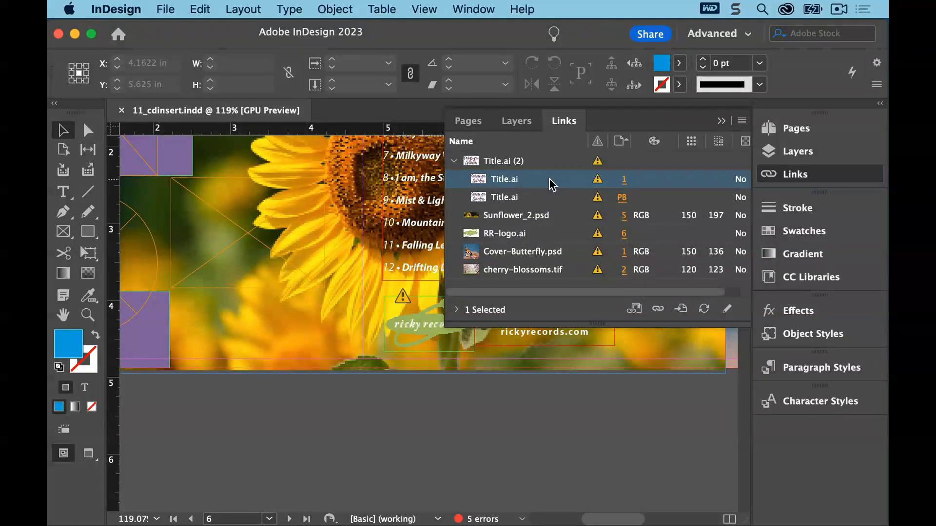
pyautogui.click(681, 310)
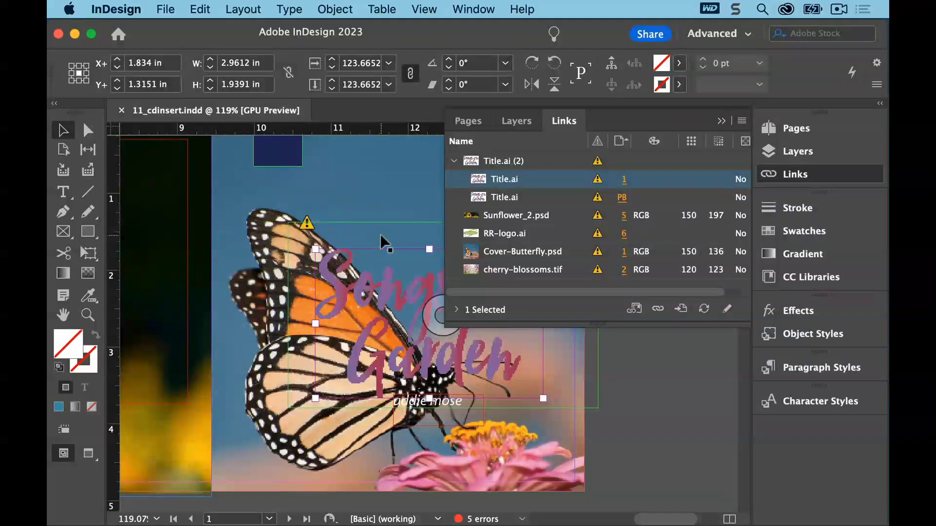
pyautogui.click(703, 308)
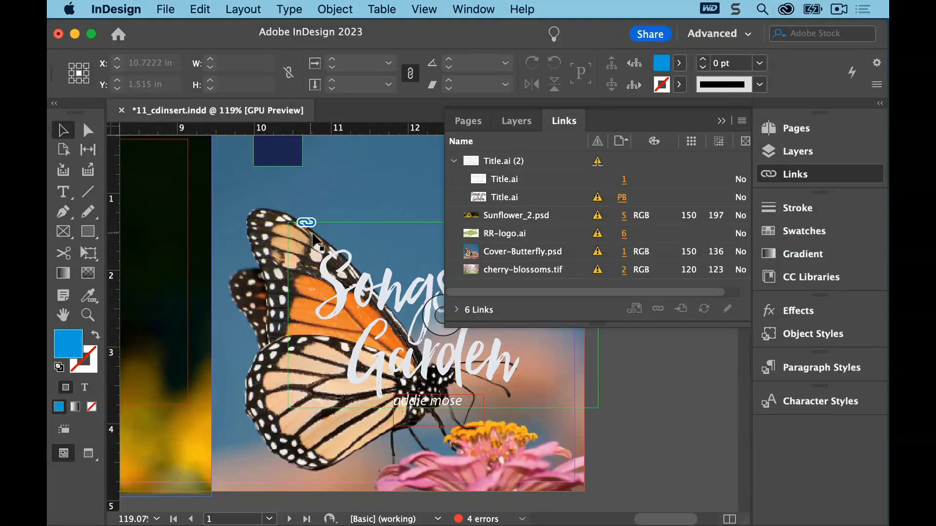
# Update the modified Cover-Butterfly.psd link using its alert icon on the page
pyautogui.click(522, 255)
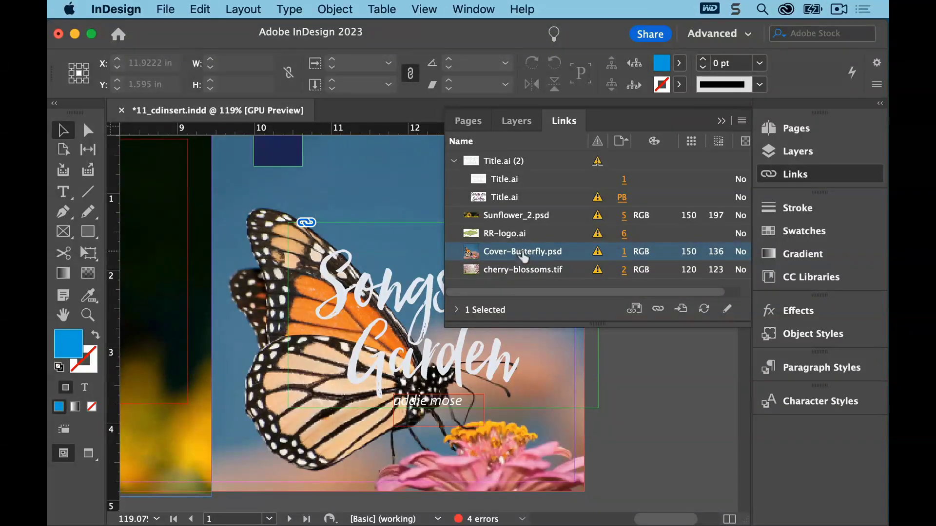
pyautogui.click(720, 122)
pyautogui.moveTo(747, 210); pyautogui.dragTo(744, 189)
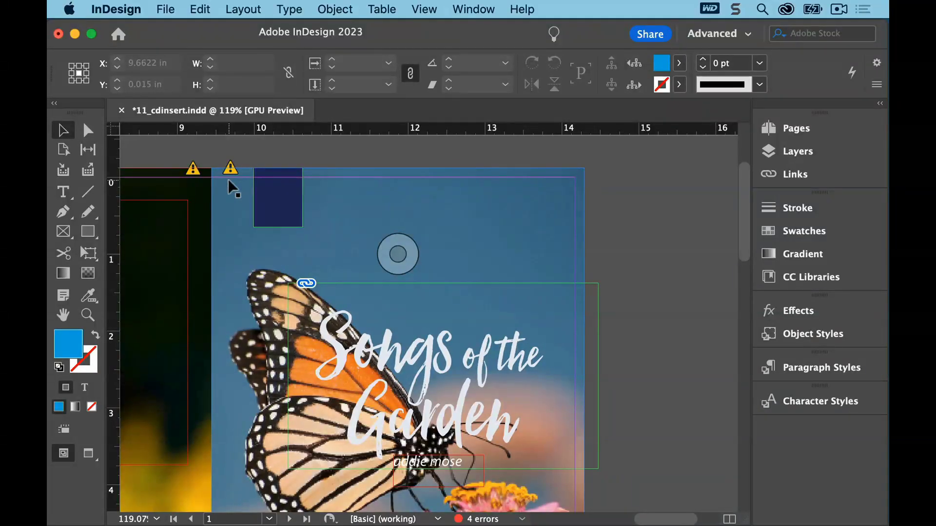
pyautogui.click(795, 175)
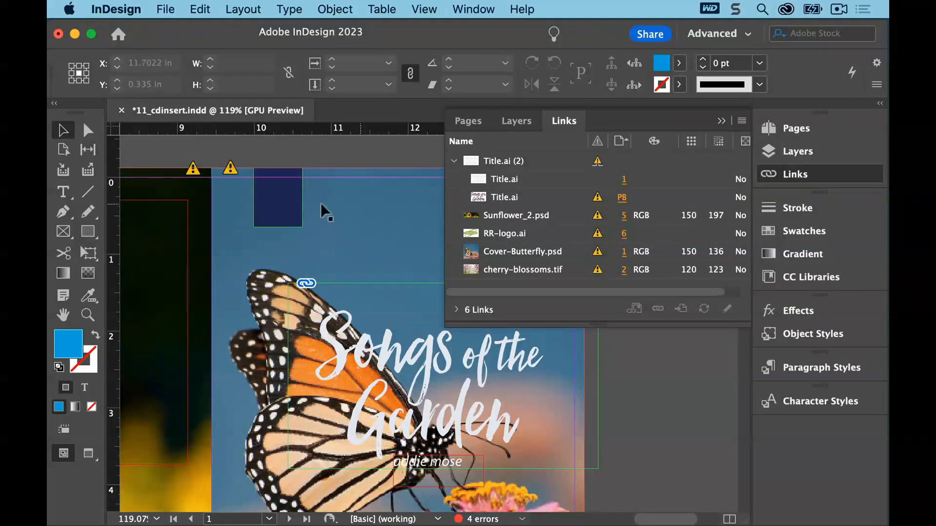
pyautogui.click(230, 171)
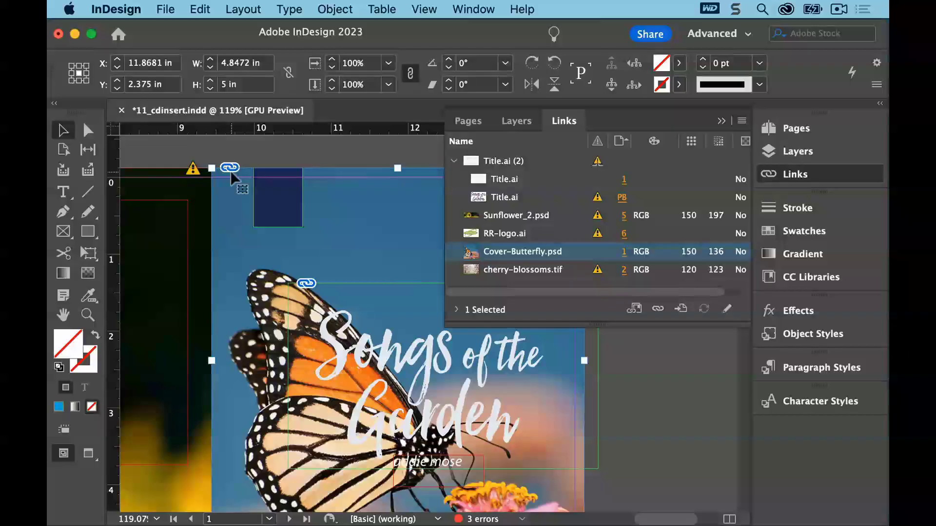
# Update all remaining modified links in the document
pyautogui.click(742, 121)
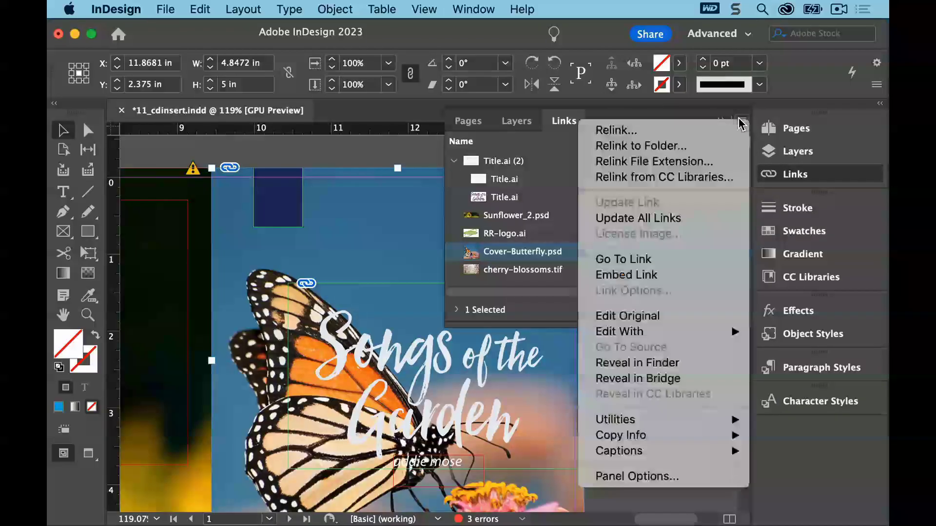
pyautogui.click(697, 218)
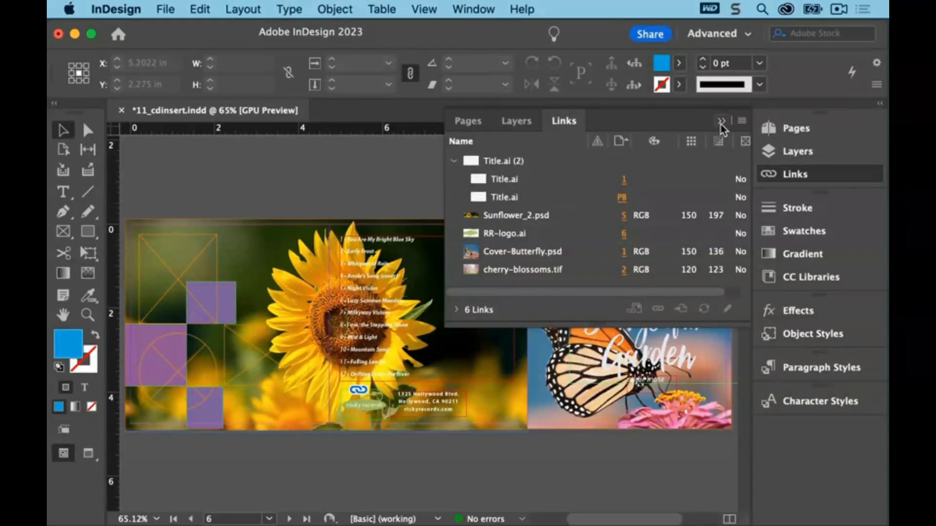
pyautogui.click(721, 122)
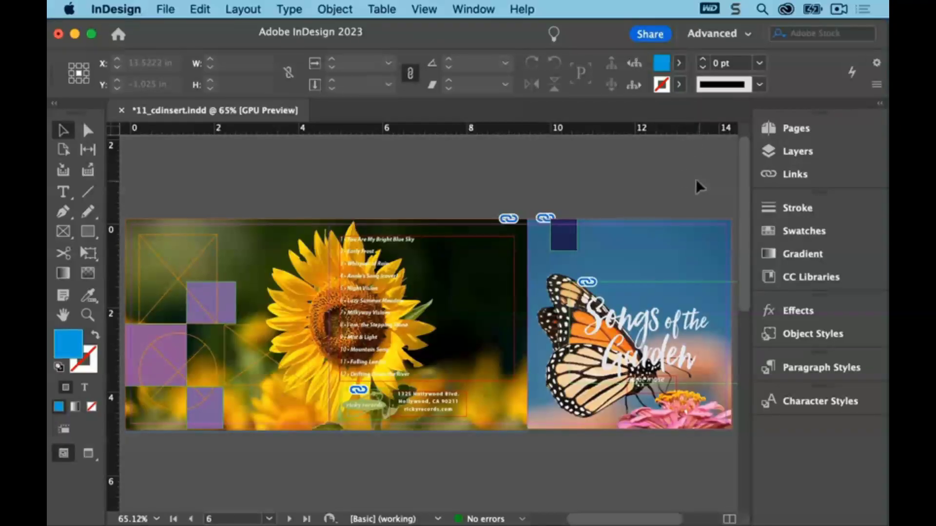
# Select the cover image frame and relink it to Cover-RedFlower.psd
pyautogui.click(628, 272)
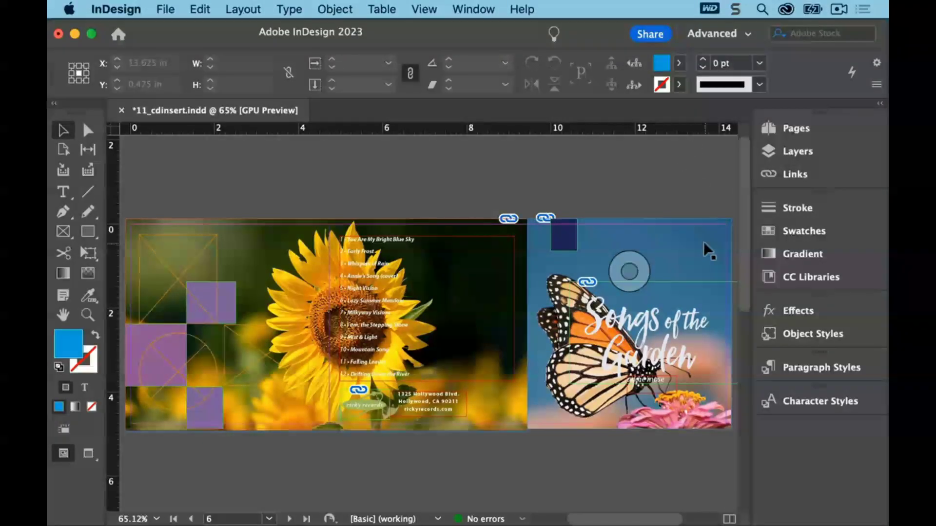
pyautogui.click(694, 245)
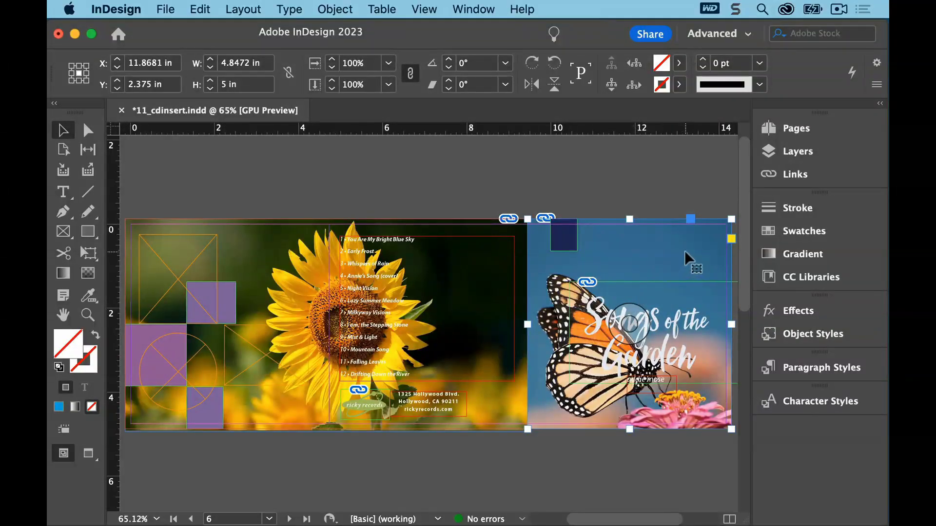
pyautogui.click(773, 176)
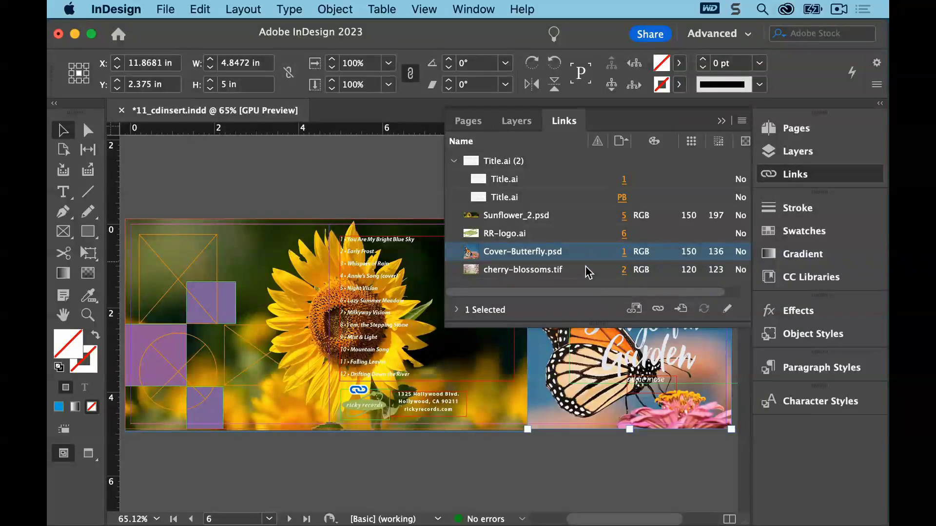
pyautogui.click(658, 311)
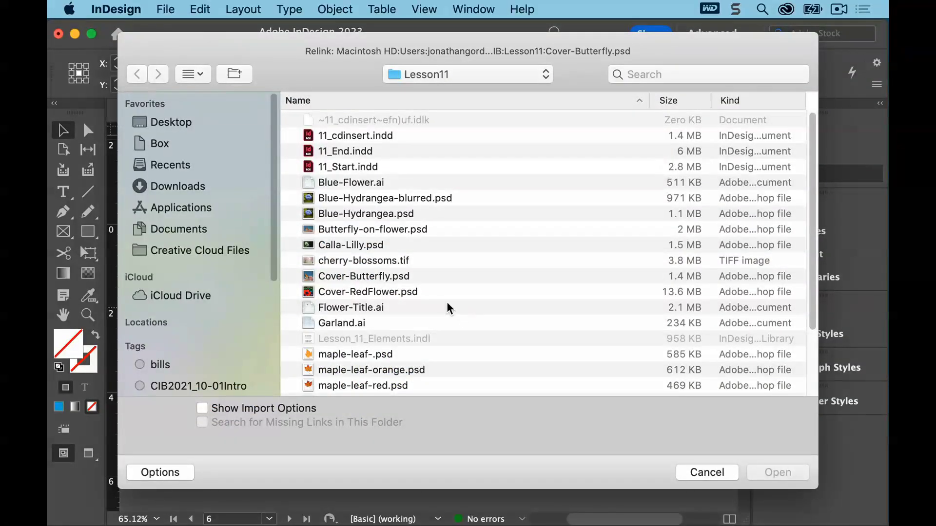
pyautogui.click(412, 292)
pyautogui.click(769, 469)
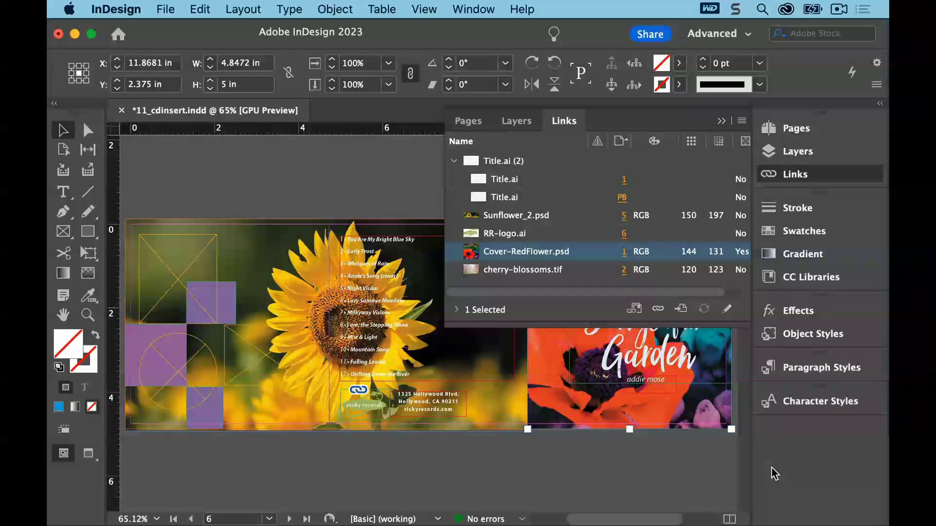
# Deselect all objects and save the document
pyautogui.click(722, 121)
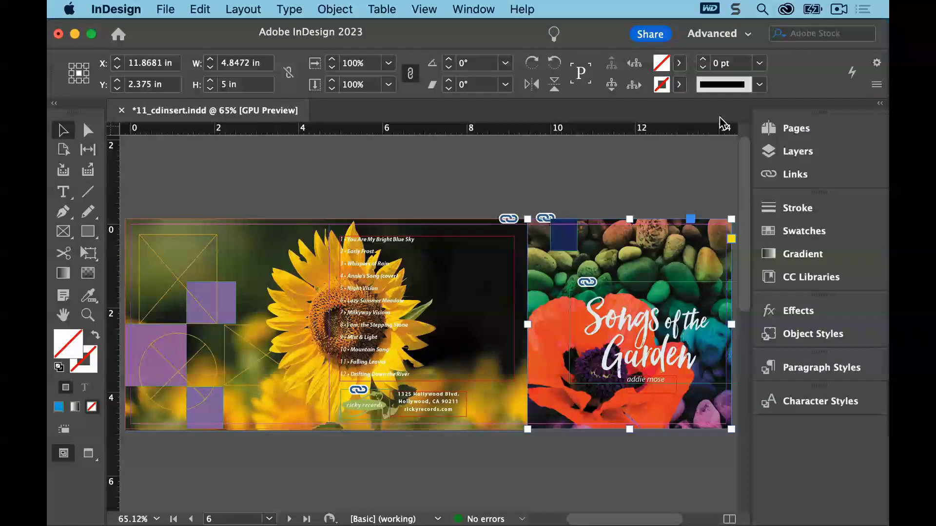
pyautogui.click(768, 174)
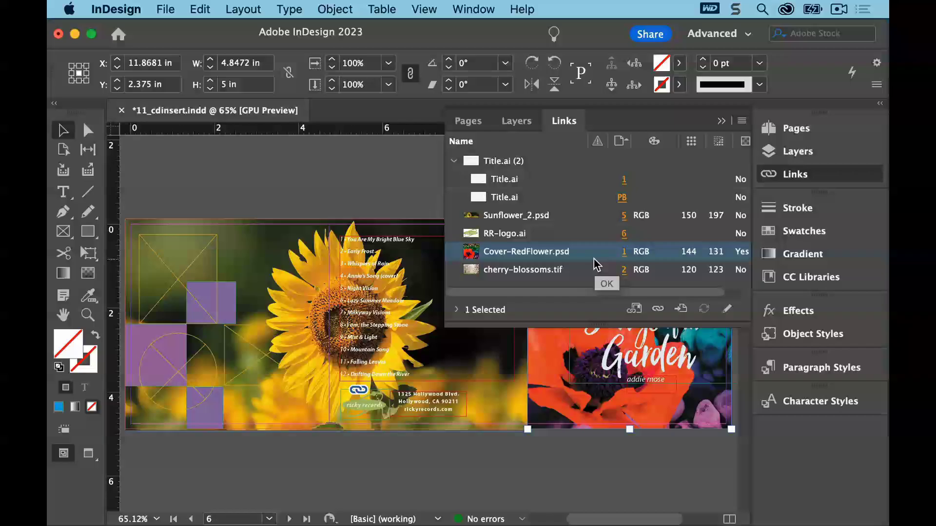
pyautogui.click(721, 121)
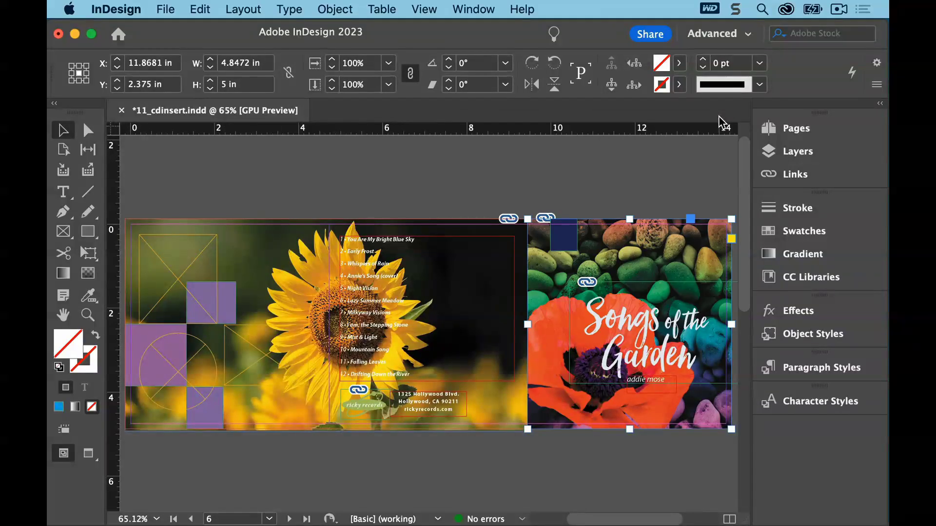
pyautogui.click(591, 160)
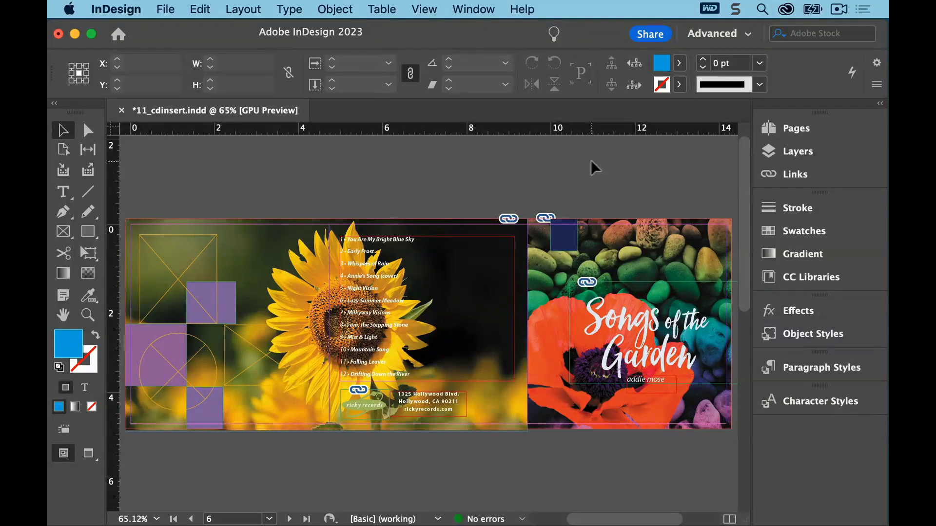
pyautogui.click(163, 9)
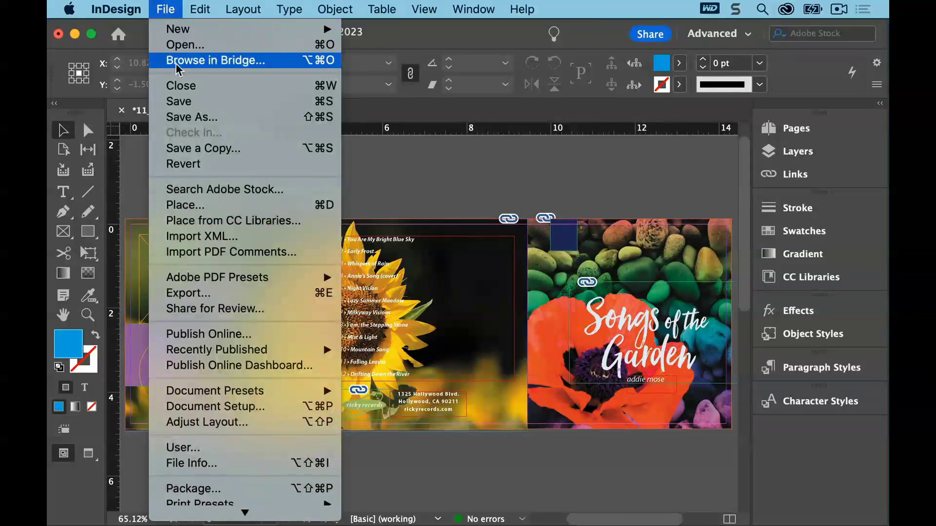
pyautogui.click(179, 101)
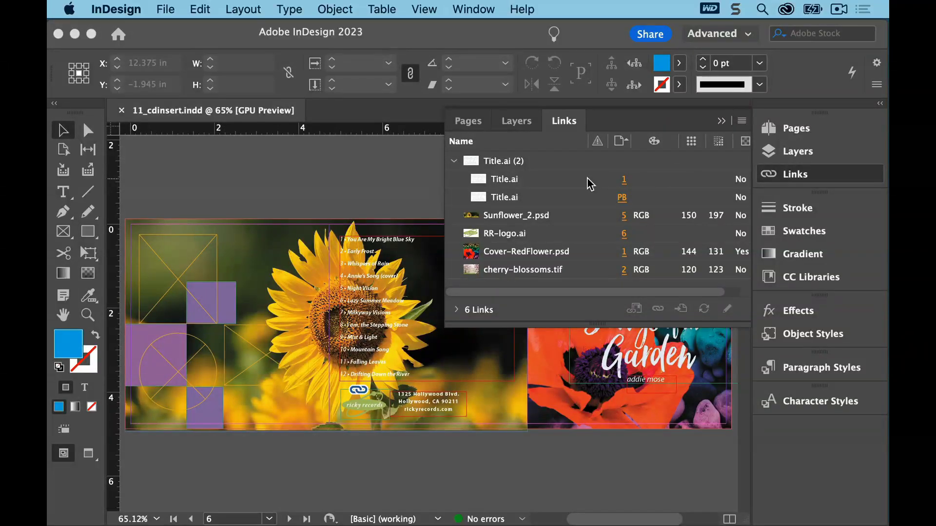
# Go to the Title.ai link on the cover and set that object's display performance to High Quality Display
pyautogui.click(530, 181)
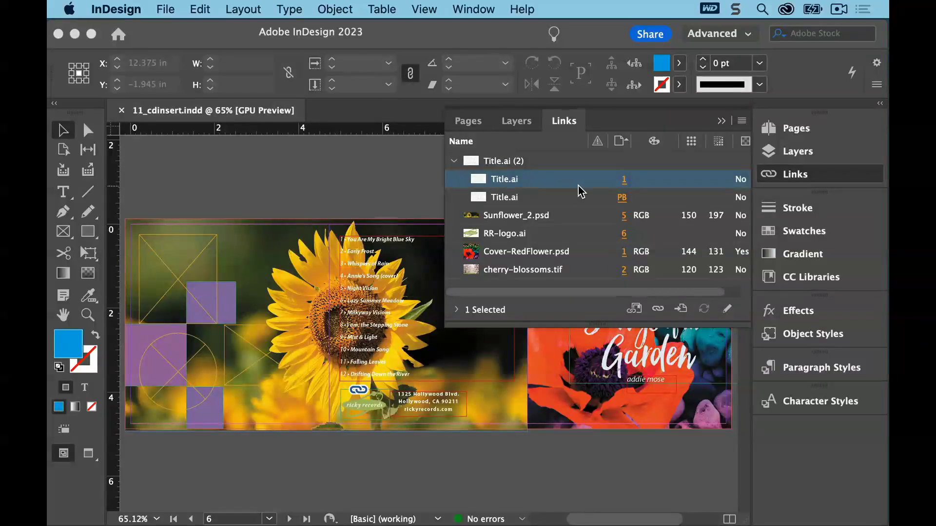
pyautogui.click(681, 309)
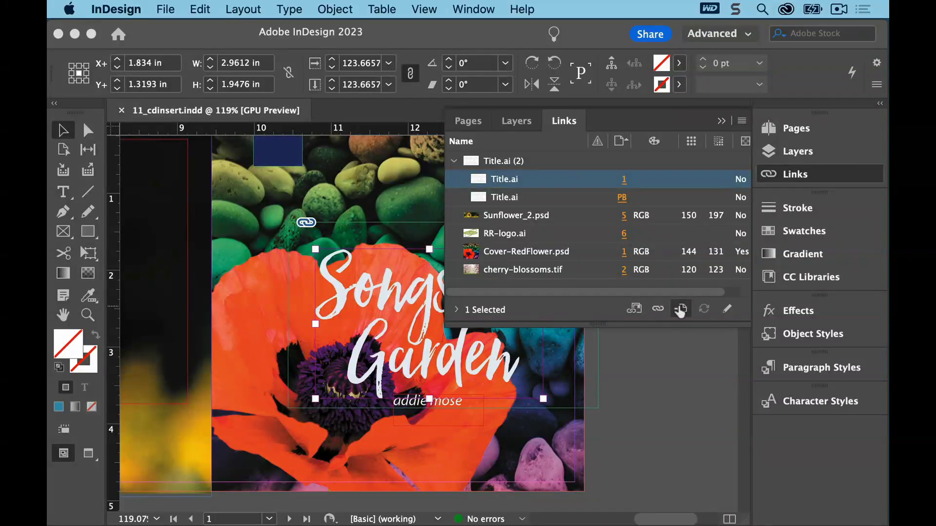
pyautogui.rightClick(351, 281)
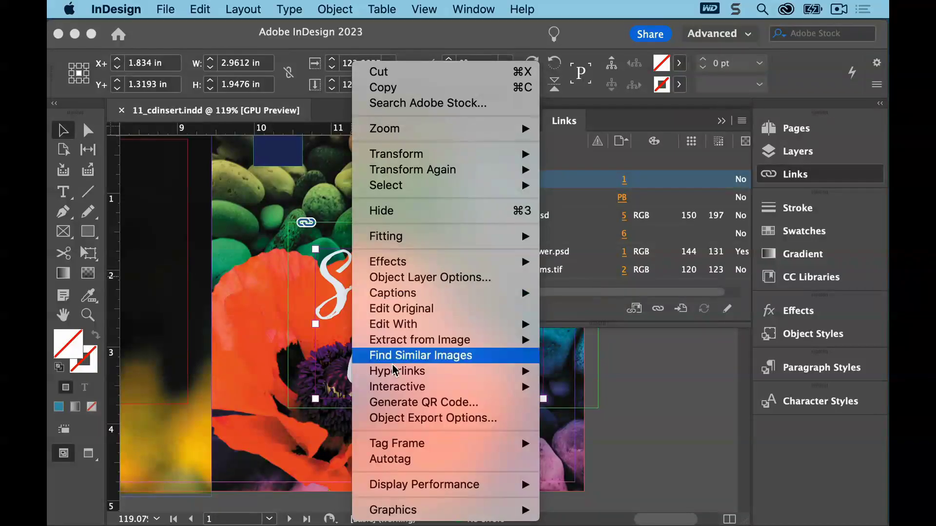
pyautogui.moveTo(472, 485)
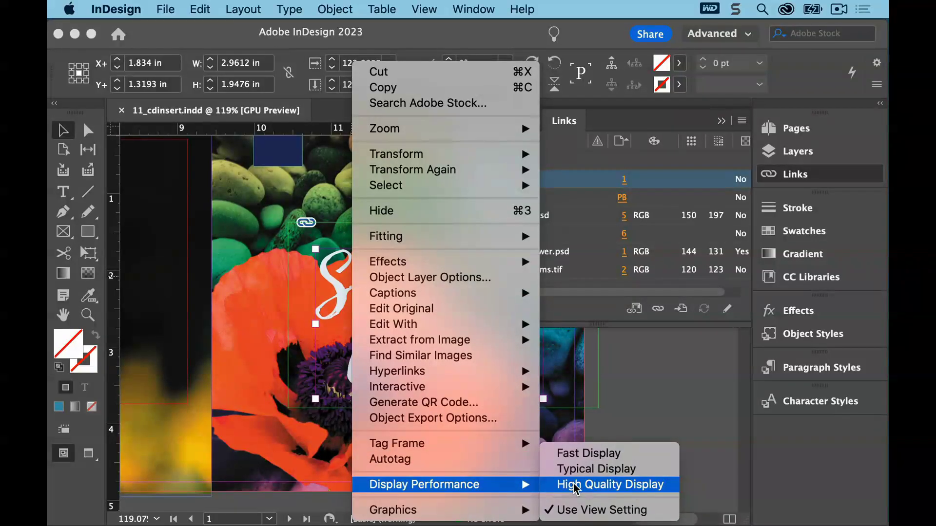
pyautogui.click(576, 486)
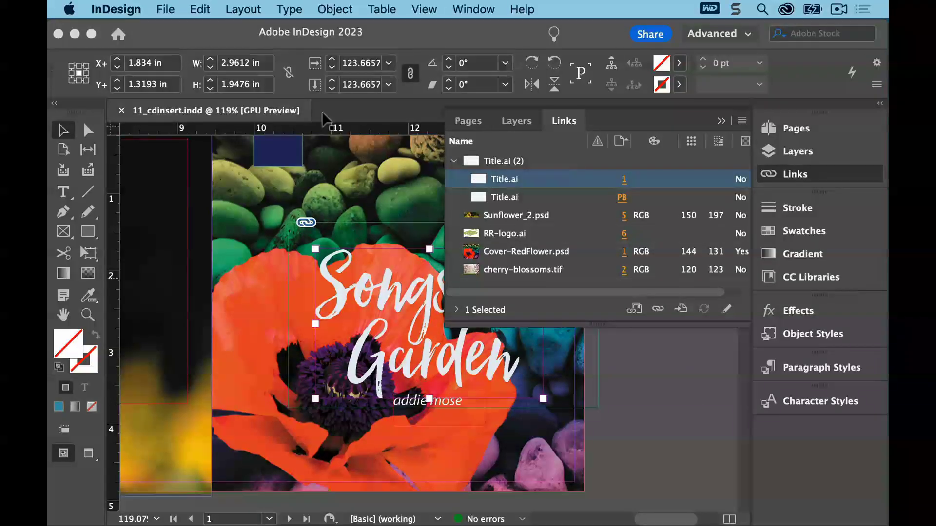
# Deselect all objects and set the document view's display performance to high quality
pyautogui.click(200, 10)
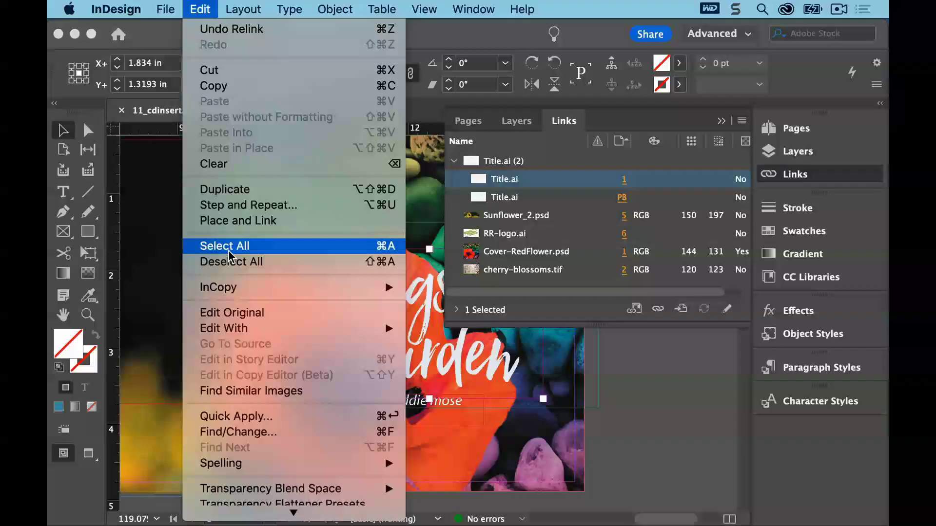
pyautogui.click(229, 262)
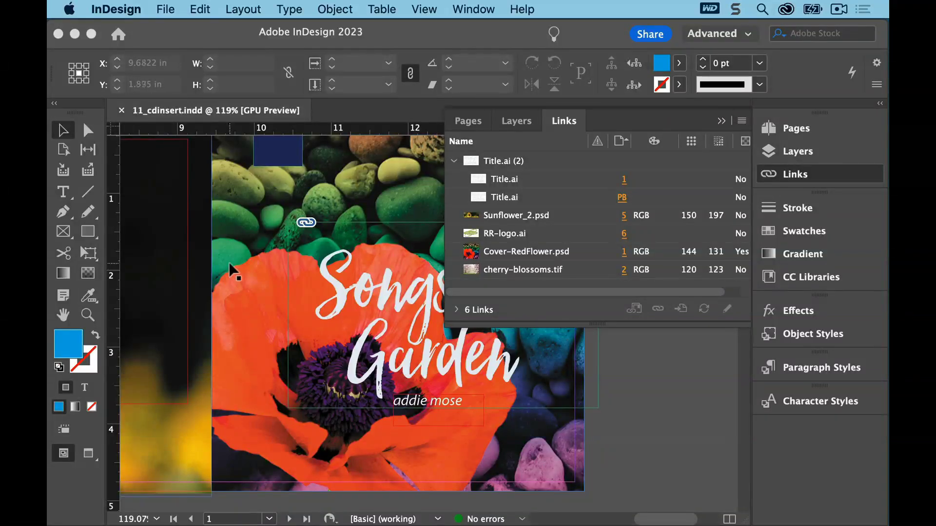
pyautogui.click(423, 10)
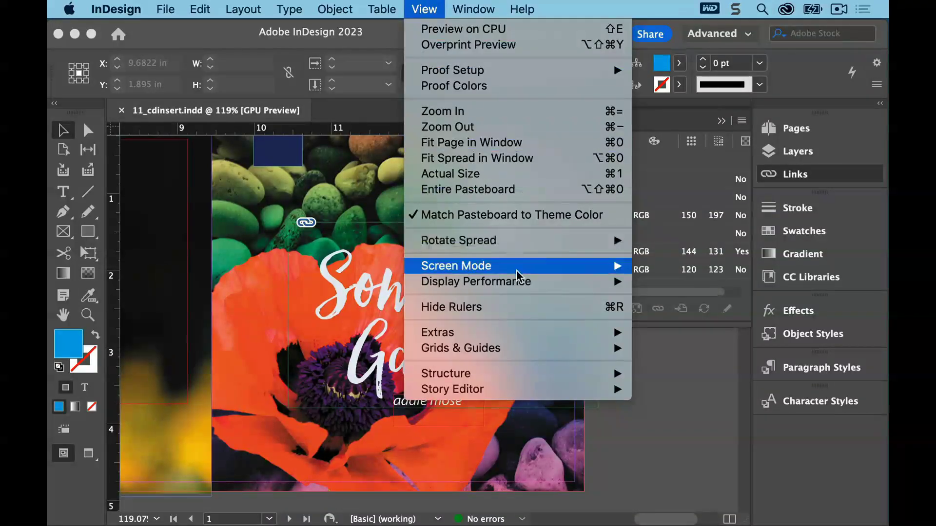
pyautogui.moveTo(517, 282)
pyautogui.click(713, 318)
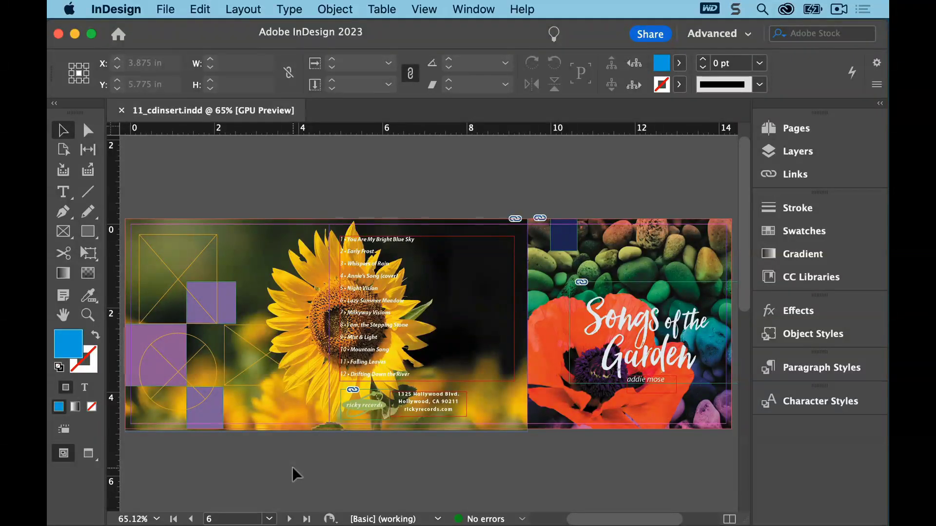
# On page 5, make the Photos layer the active layer
pyautogui.click(270, 519)
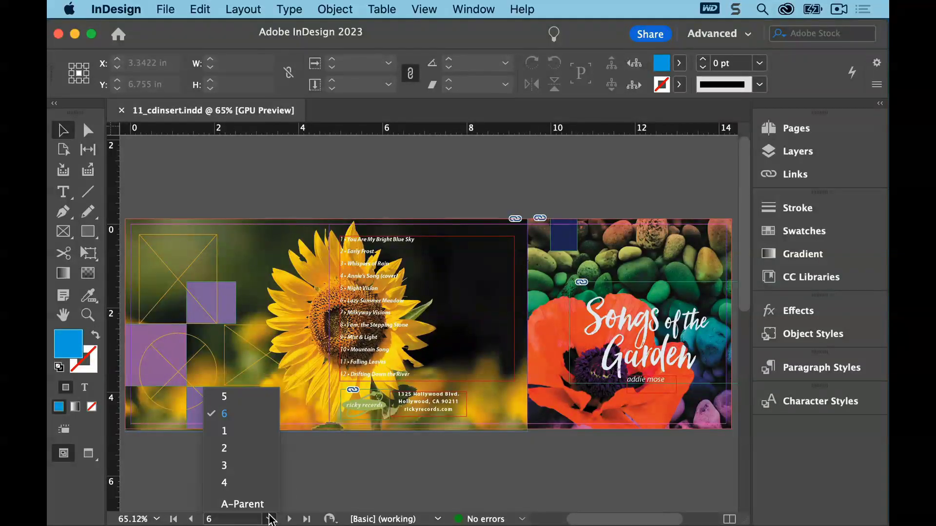
pyautogui.click(256, 397)
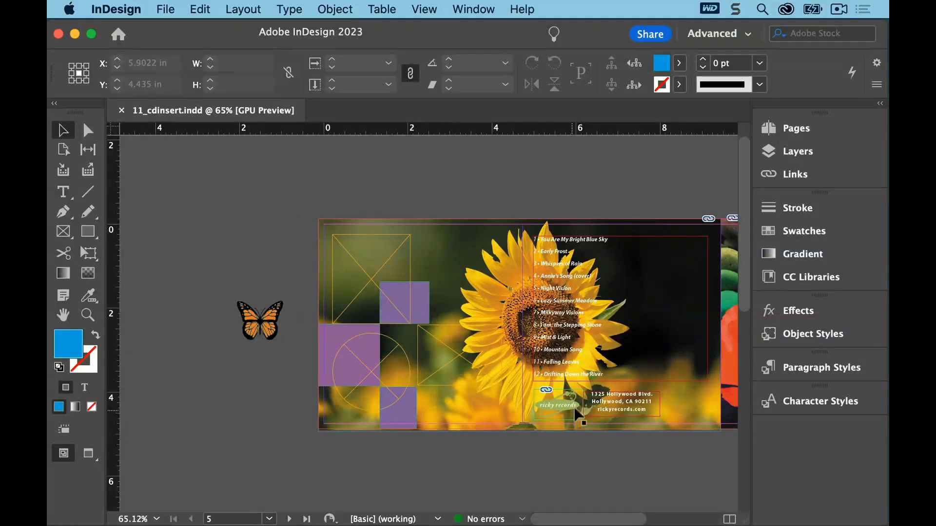
pyautogui.click(769, 155)
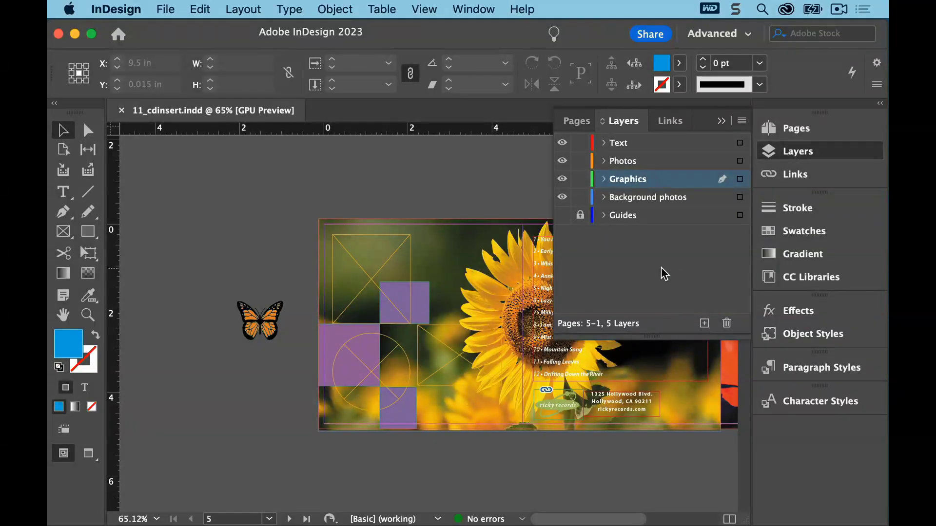
pyautogui.click(691, 164)
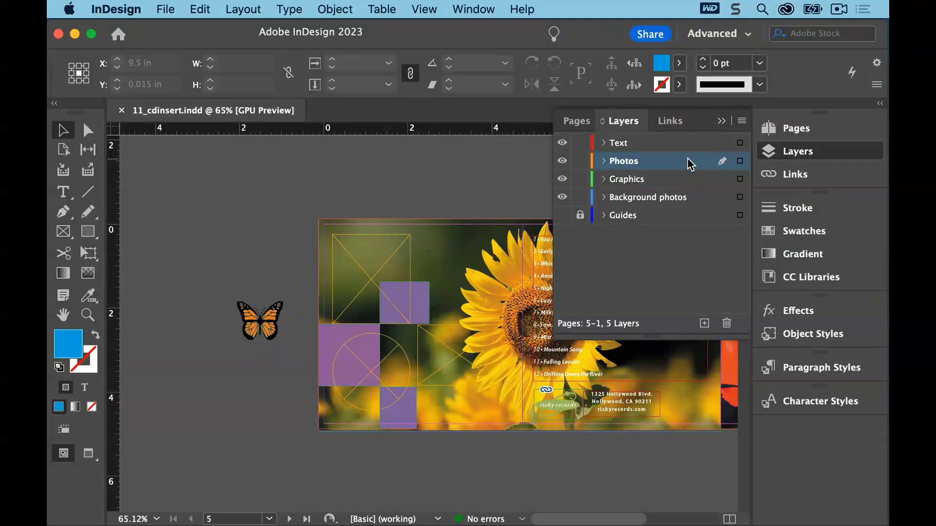
pyautogui.click(721, 121)
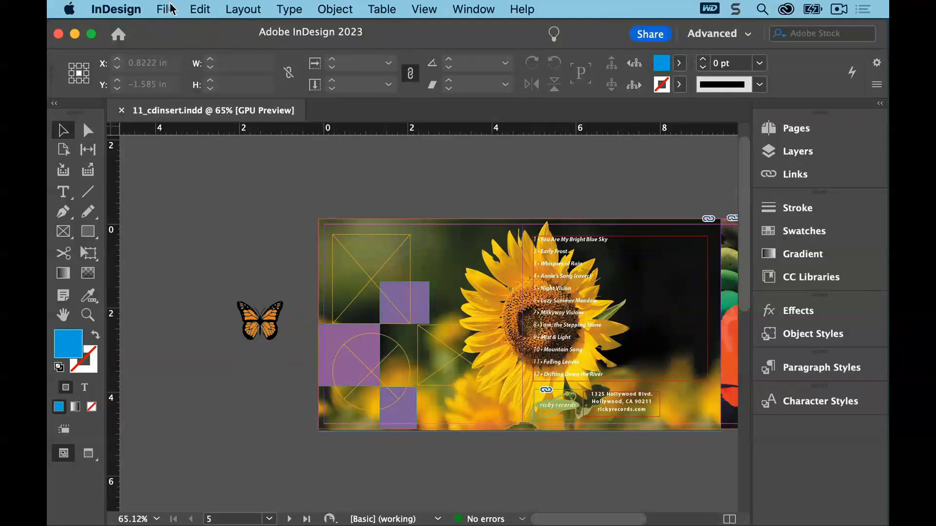
# Place Blue-Hydrangea.psd from the Lesson11 folder onto the pasteboard above page 5
pyautogui.click(166, 10)
pyautogui.click(194, 205)
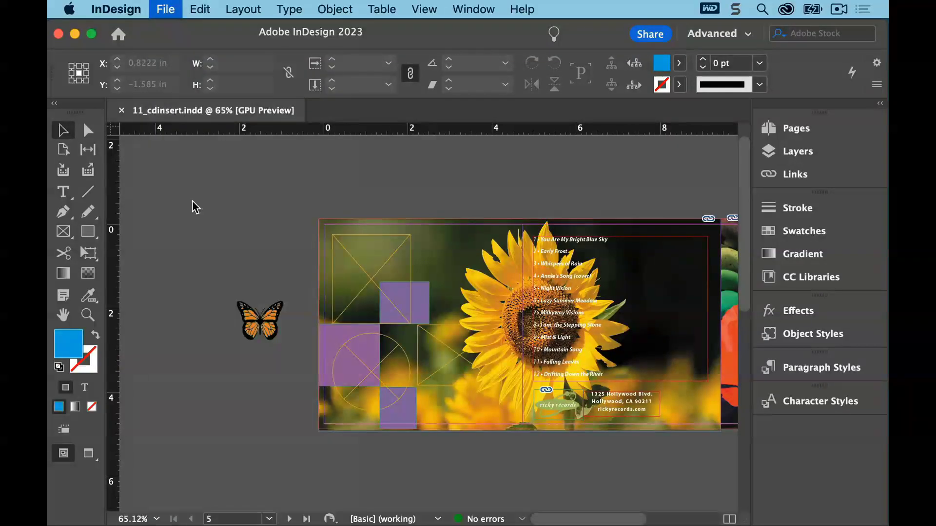
pyautogui.click(456, 74)
pyautogui.click(462, 95)
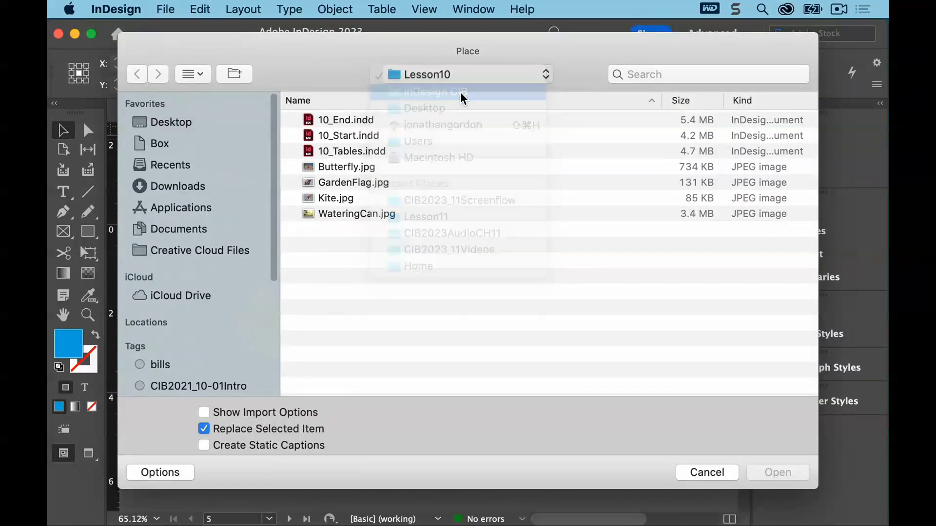
pyautogui.doubleClick(346, 275)
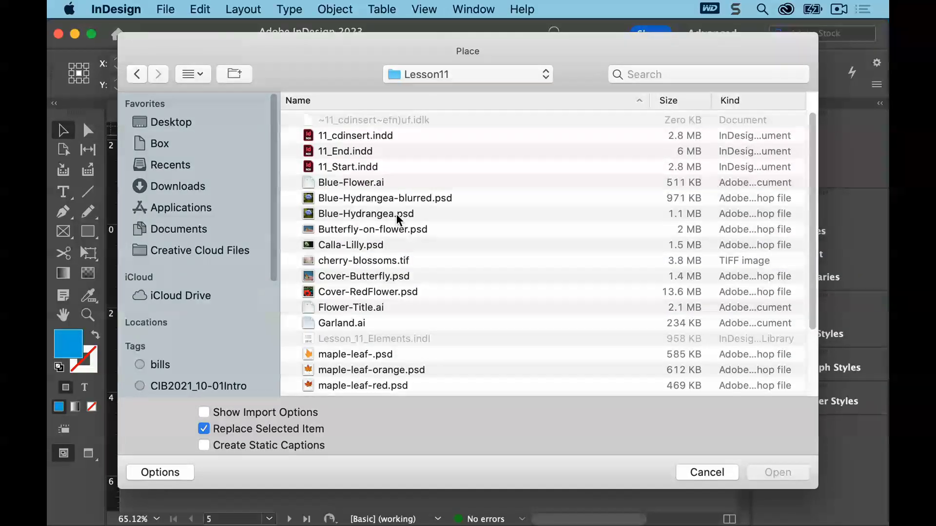
pyautogui.click(396, 214)
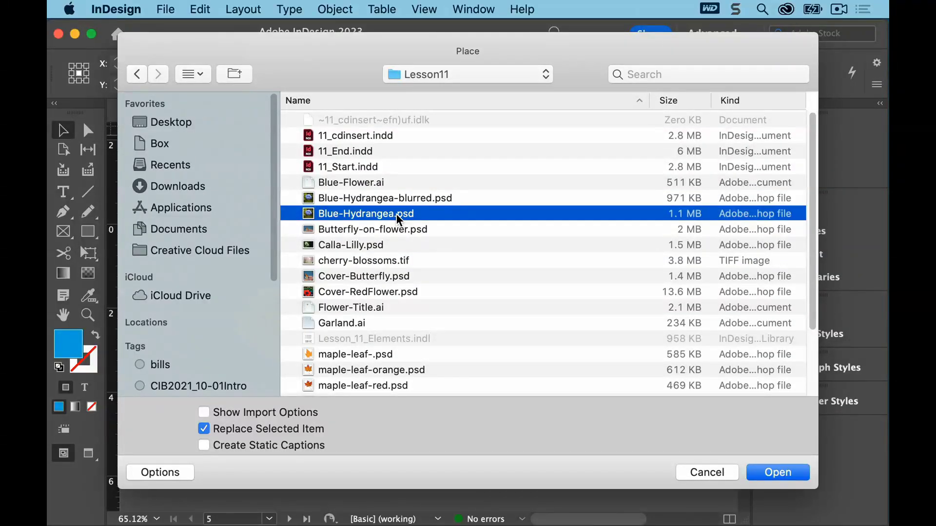
pyautogui.click(774, 472)
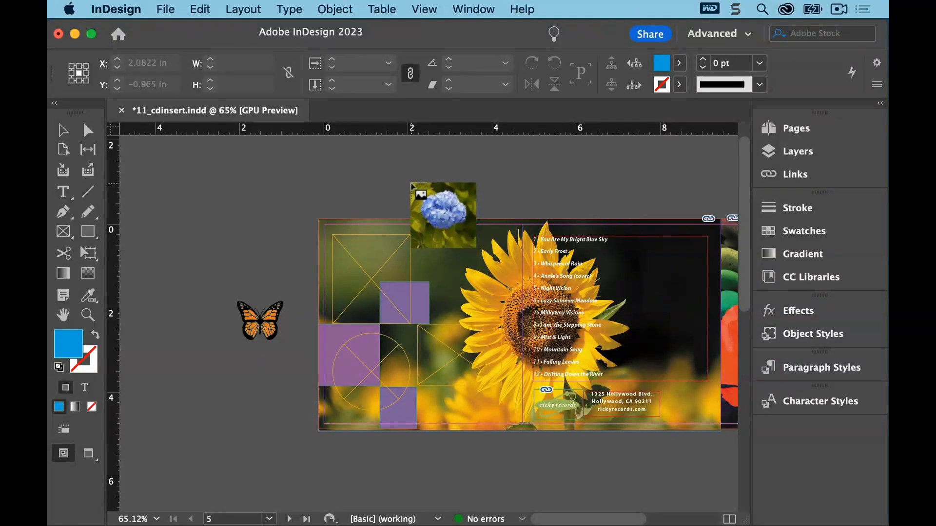
pyautogui.click(411, 184)
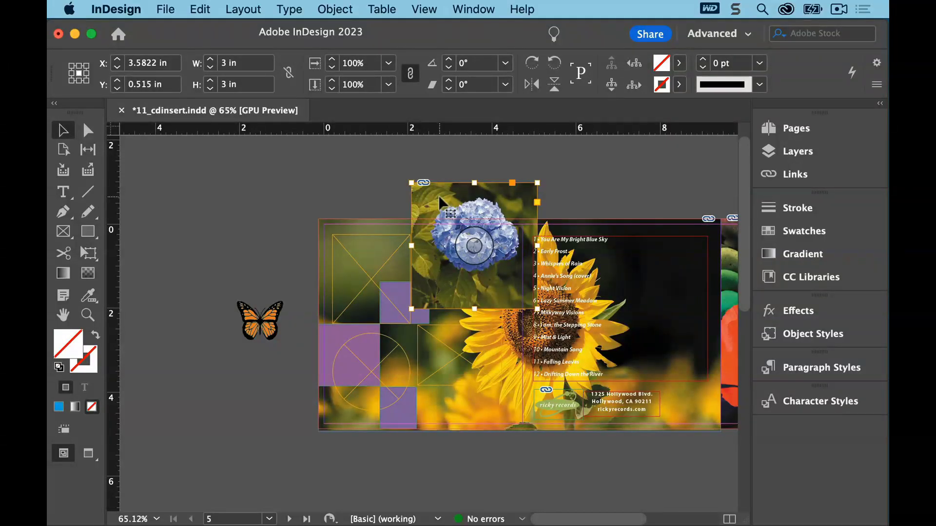
# Scale the hydrangea image proportionally to about 2.01 in square
pyautogui.moveTo(438, 196); pyautogui.dragTo(439, 187)
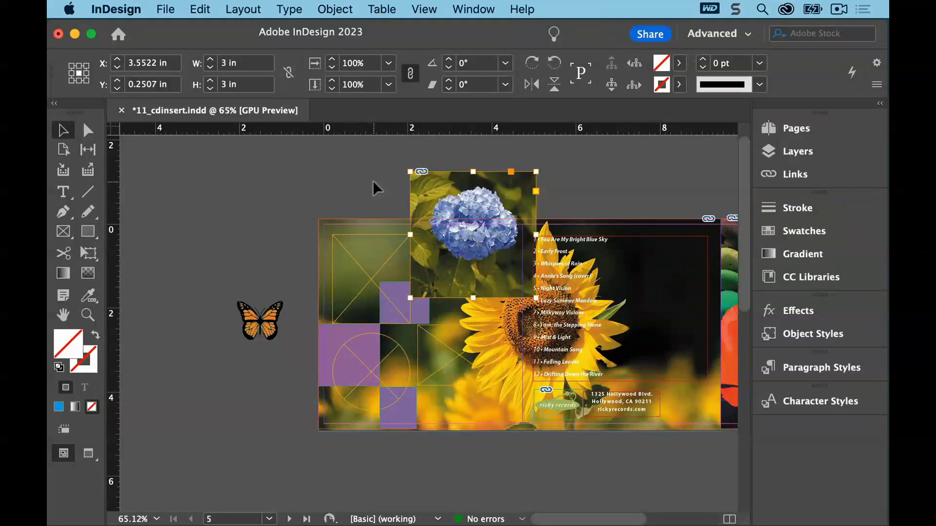
pyautogui.moveTo(425, 203)
pyautogui.moveTo(536, 298); pyautogui.dragTo(493, 256)
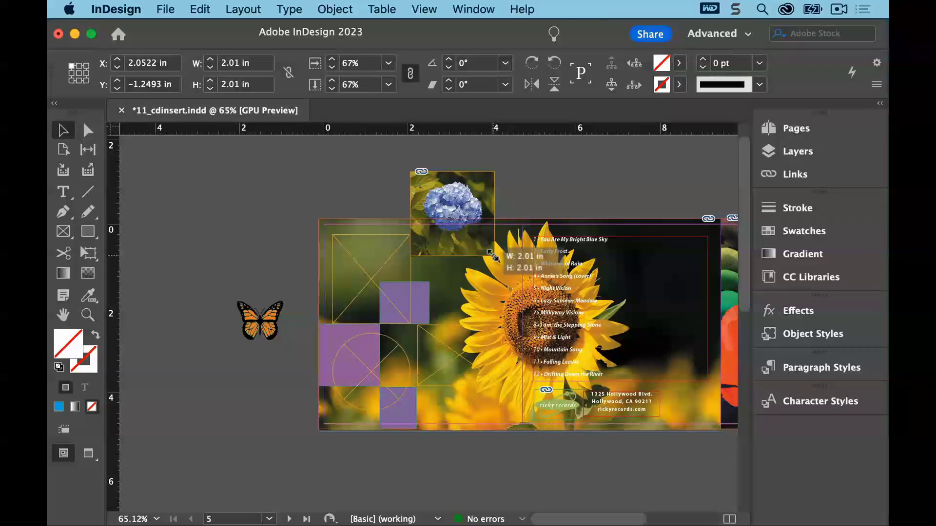
pyautogui.moveTo(492, 254); pyautogui.dragTo(492, 254)
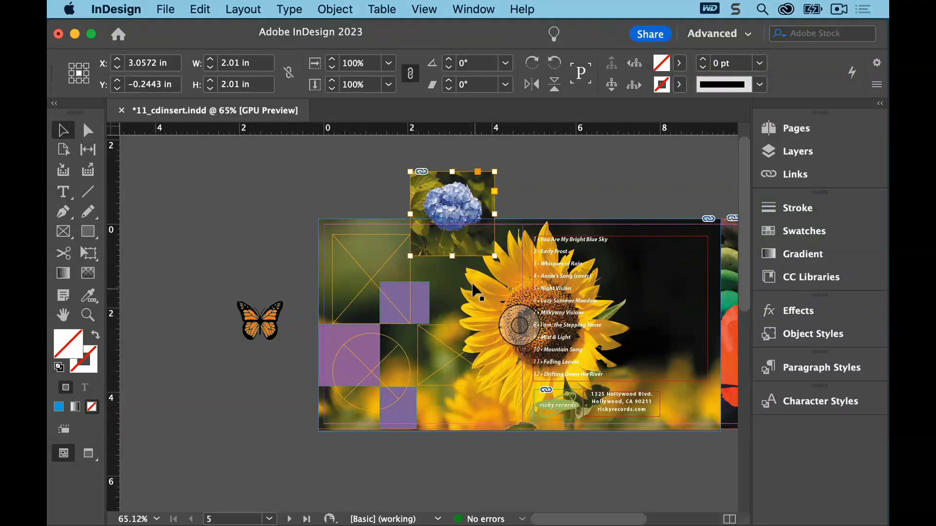
# Move the hydrangea image onto the upper grid square beside the sunflower
pyautogui.moveTo(441, 246); pyautogui.dragTo(448, 307)
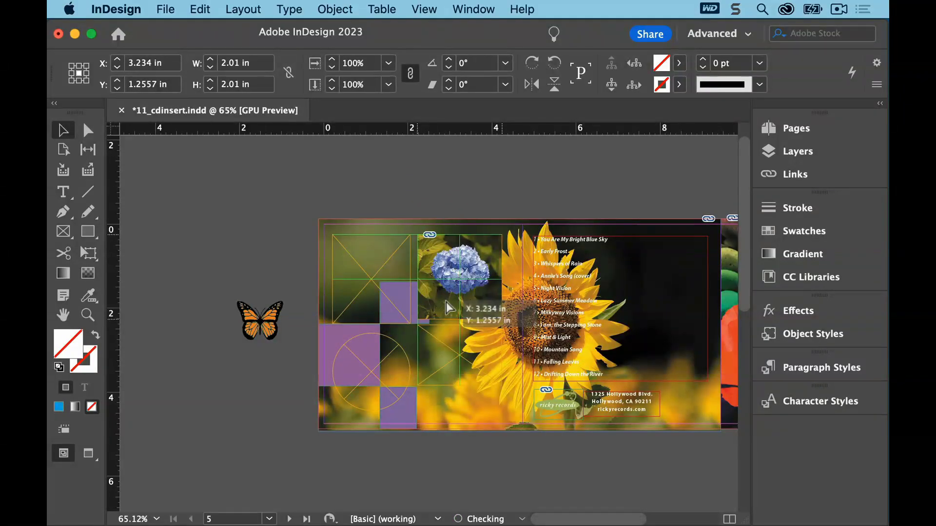
pyautogui.moveTo(447, 303); pyautogui.dragTo(446, 302)
pyautogui.moveTo(446, 302); pyautogui.dragTo(446, 301)
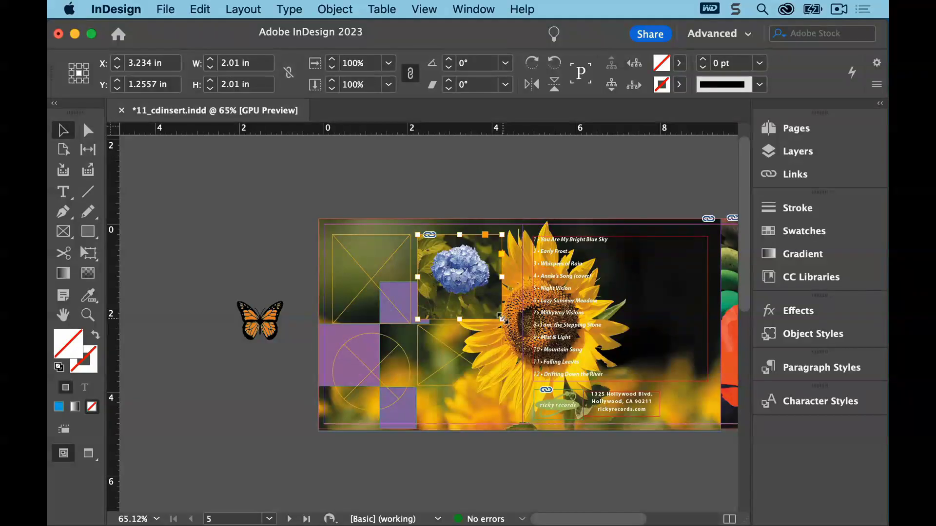
# Crop the hydrangea frame to about 1.82 by 1.48 in and reposition the image inside it
pyautogui.moveTo(502, 318); pyautogui.dragTo(491, 299)
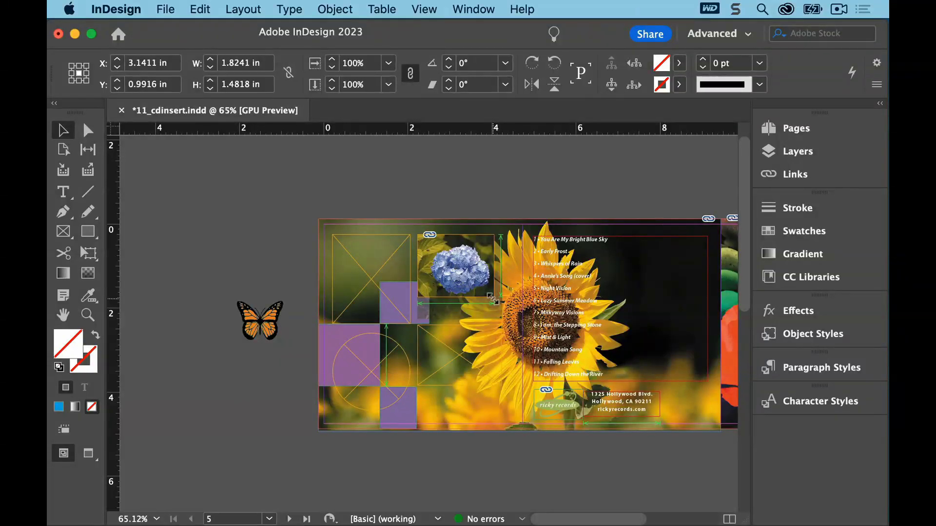
pyautogui.click(456, 265)
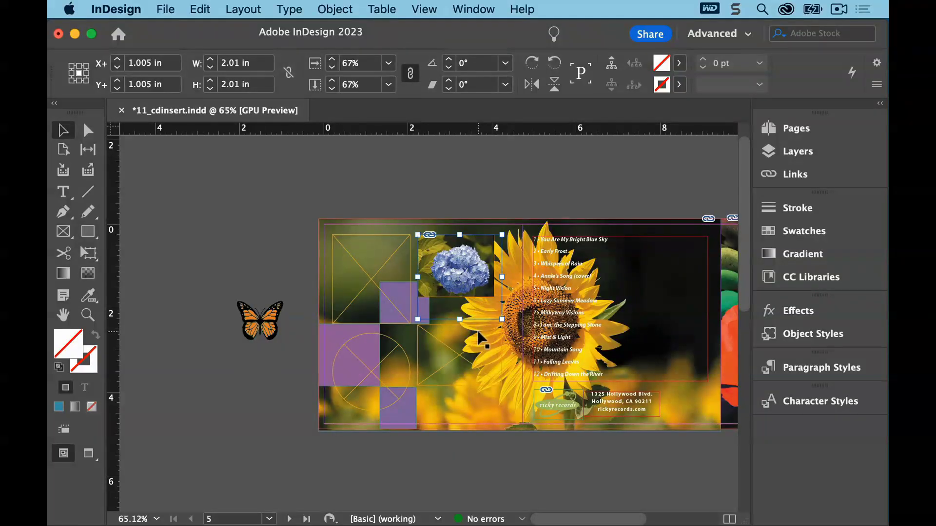
pyautogui.moveTo(458, 273); pyautogui.dragTo(455, 267)
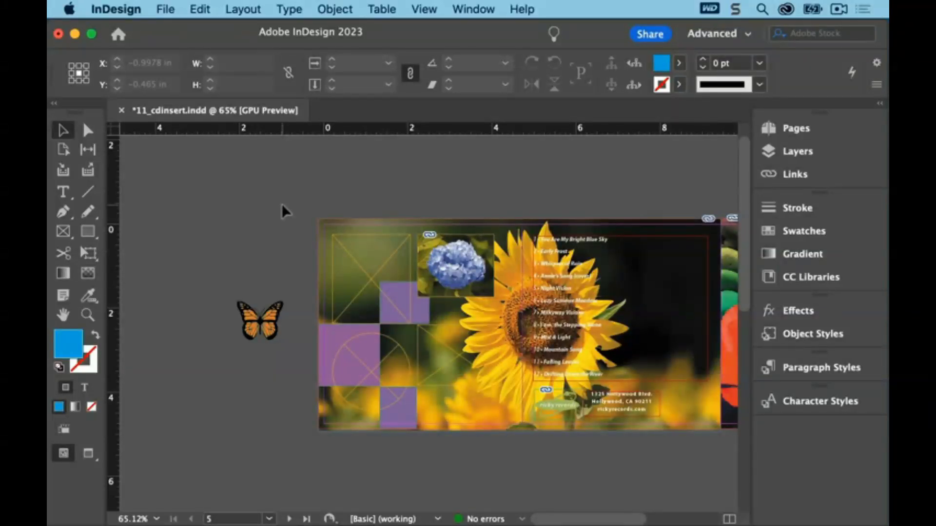
# Select the top-left placeholder frame and replace its content with Butterfly-on-flower.psd
pyautogui.click(374, 260)
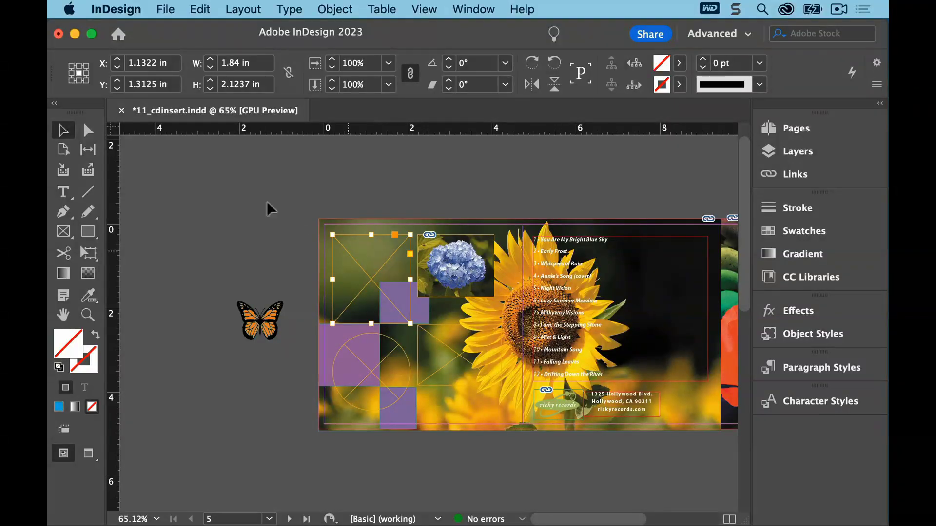
pyautogui.click(165, 9)
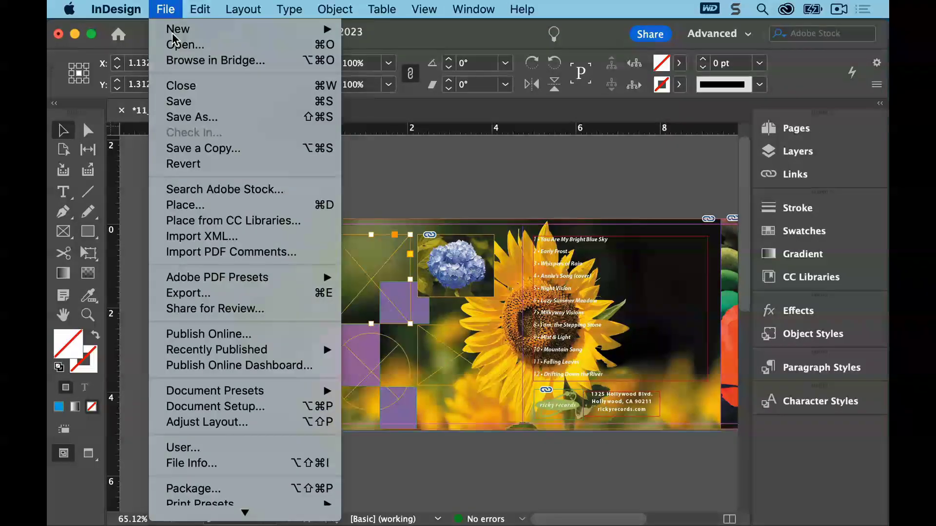
pyautogui.click(208, 209)
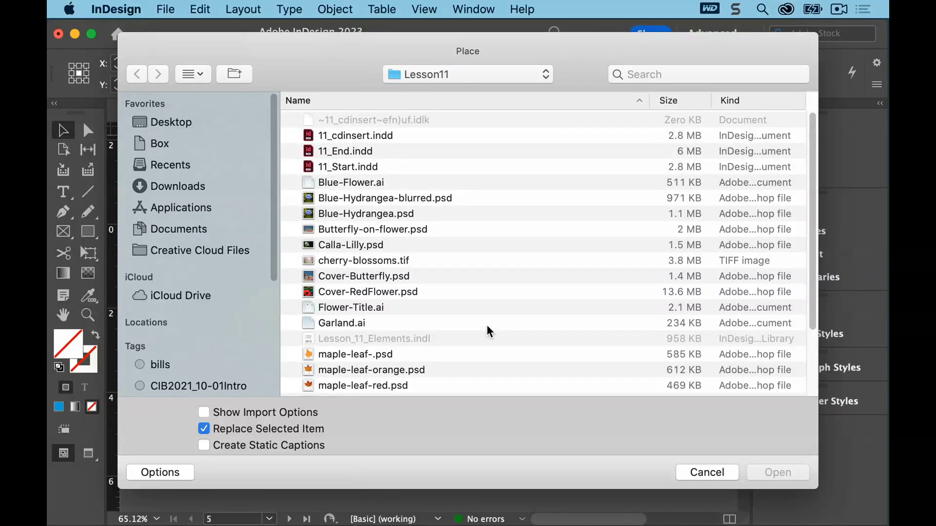
pyautogui.click(393, 229)
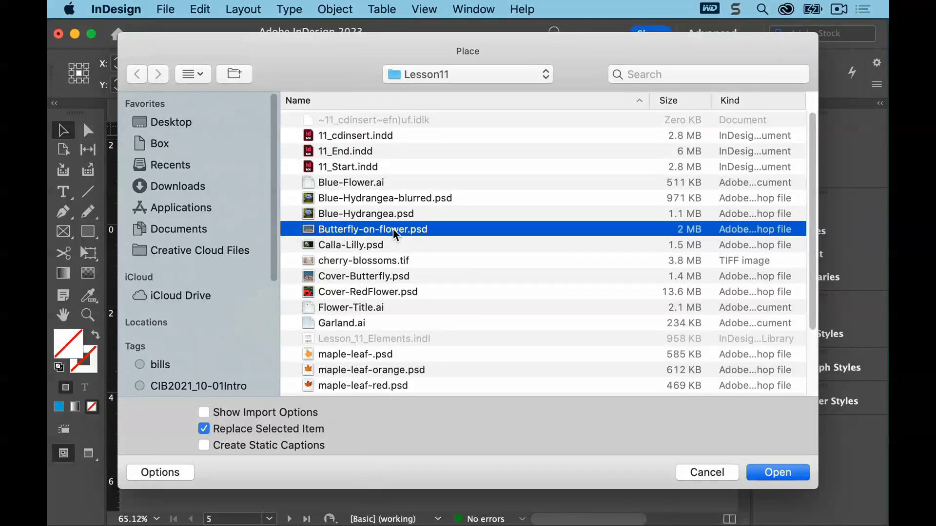
pyautogui.click(774, 473)
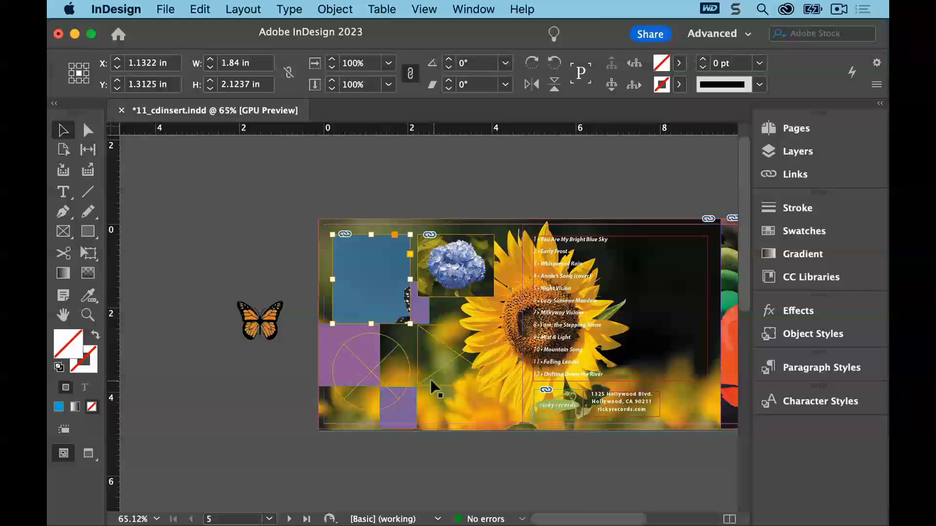
# Apply Fit Content to Frame to the butterfly image in the top-left frame
pyautogui.click(343, 16)
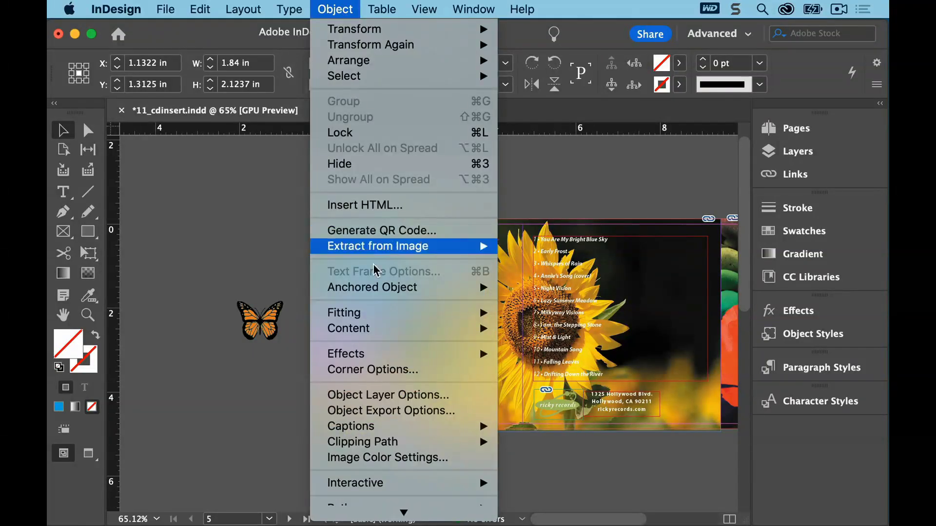
pyautogui.moveTo(373, 313)
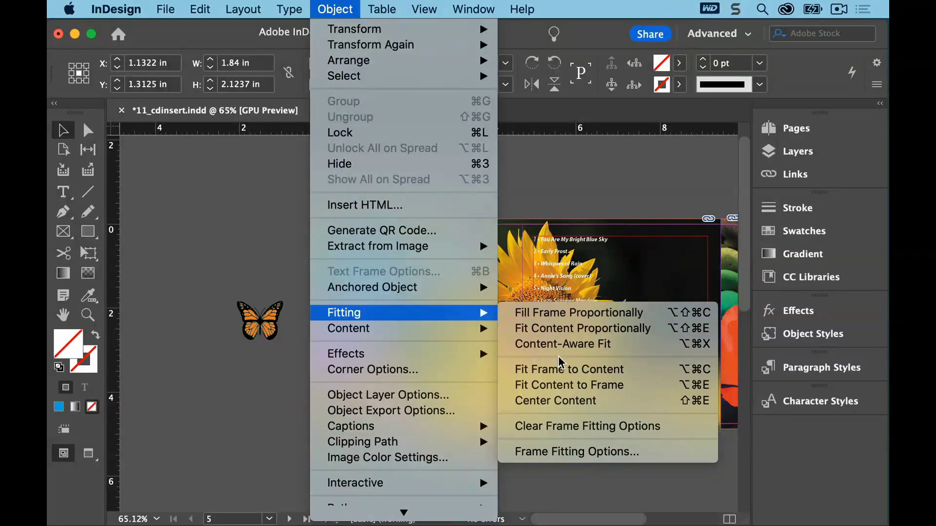
pyautogui.click(559, 387)
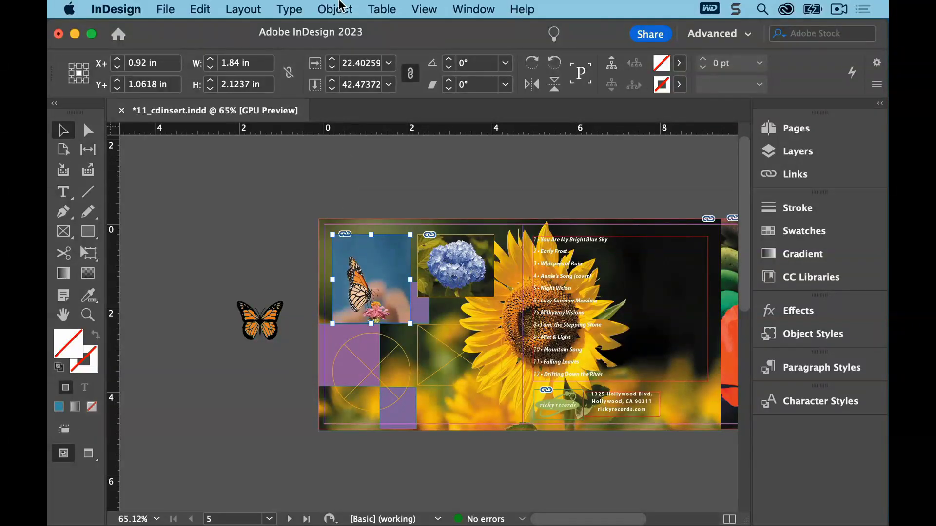
# Apply Fit Content Proportionally to the butterfly image
pyautogui.click(342, 6)
pyautogui.moveTo(378, 315)
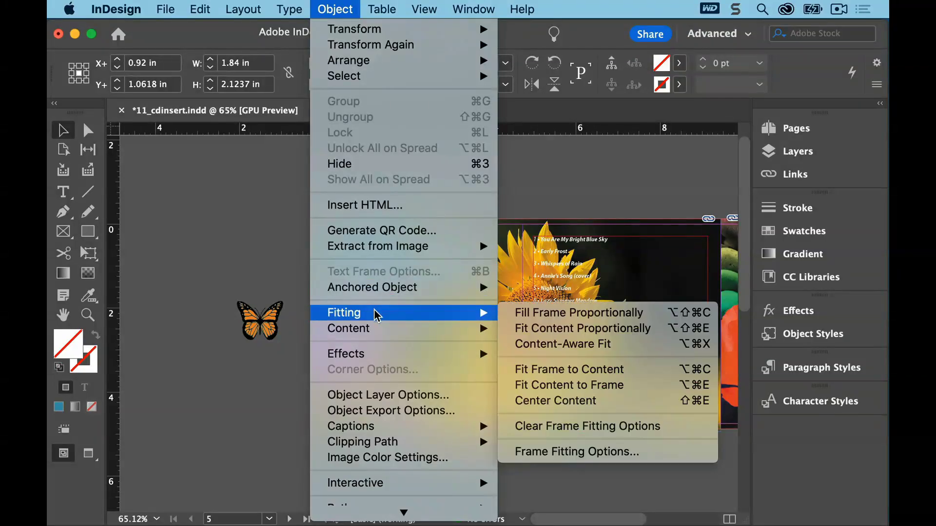
pyautogui.click(533, 326)
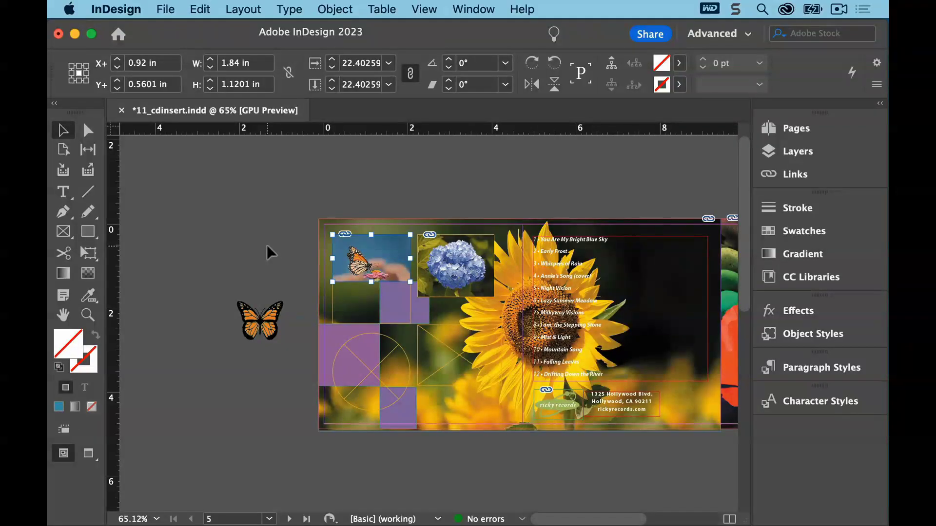
# Apply Fill Frame Proportionally to the butterfly image so it fills the frame
pyautogui.click(335, 9)
pyautogui.moveTo(393, 312)
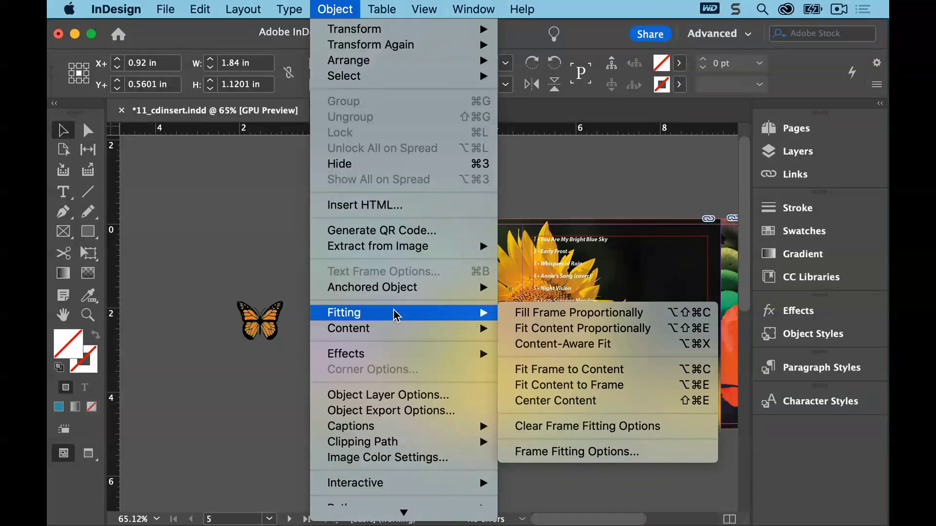
pyautogui.click(529, 326)
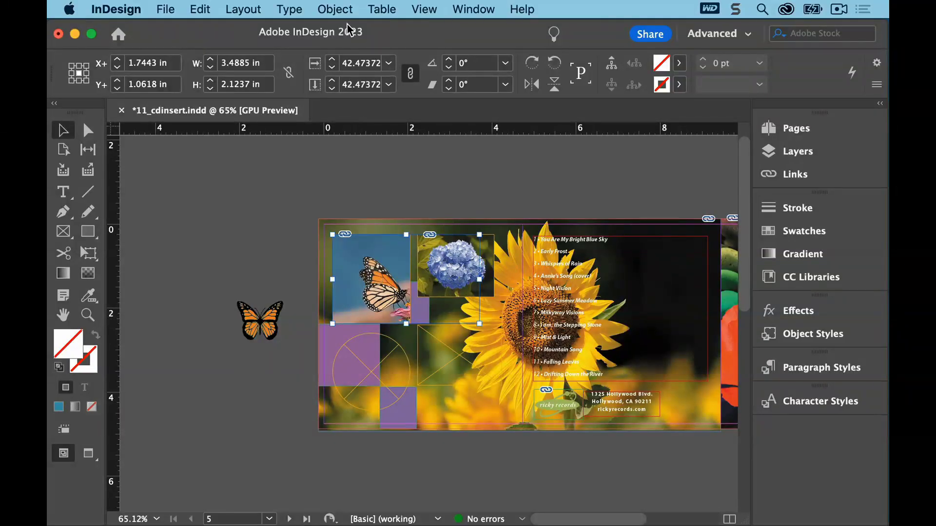
# Apply Content-Aware Fit to the butterfly image
pyautogui.click(335, 9)
pyautogui.moveTo(387, 317)
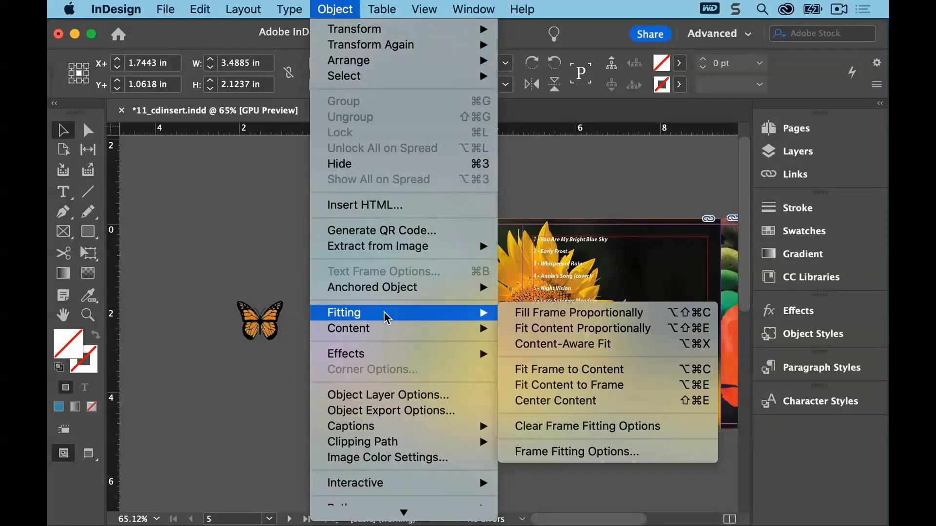
pyautogui.click(609, 345)
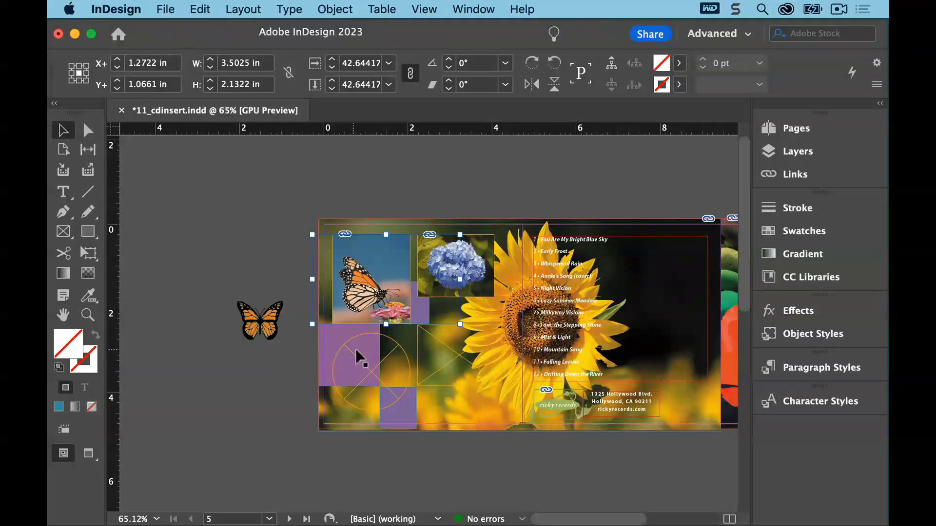
# Select the lower-left circular frame and replace its content with Calla-Lilly.psd
pyautogui.click(389, 370)
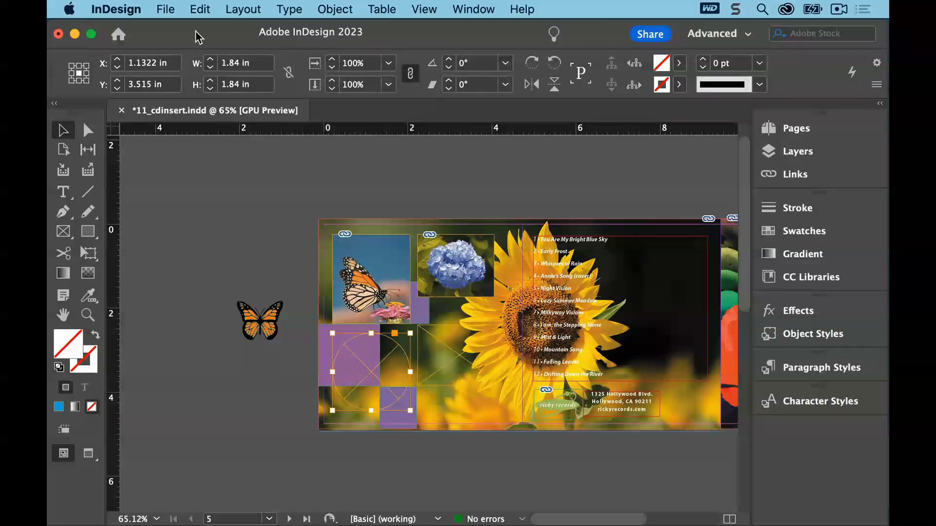
pyautogui.click(169, 9)
pyautogui.click(183, 205)
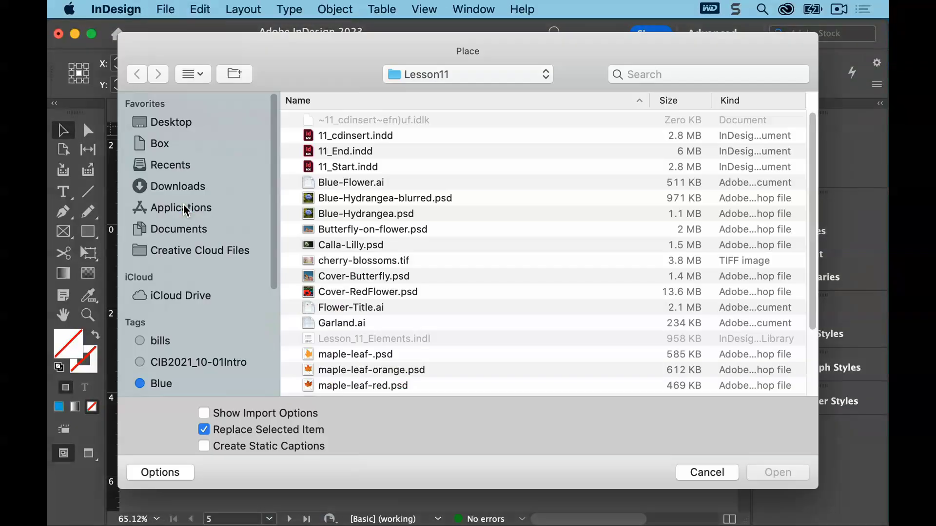
pyautogui.click(322, 248)
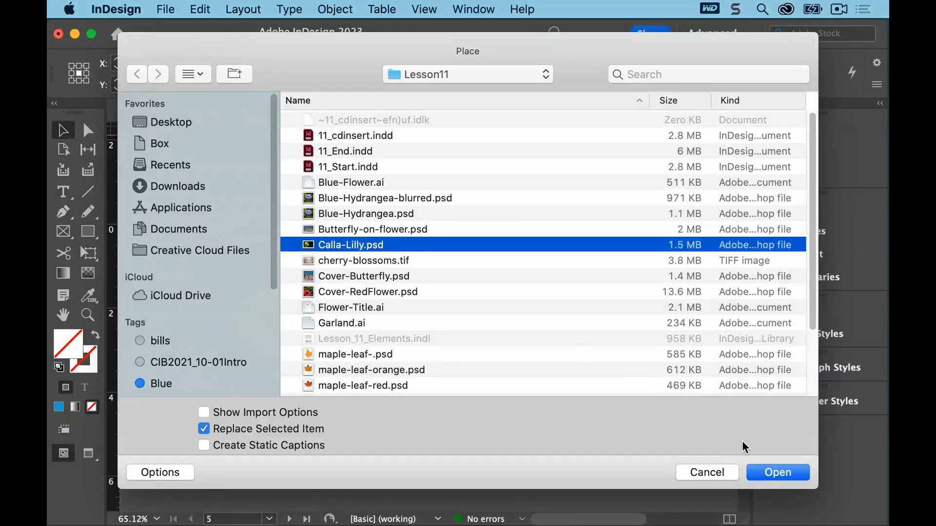
pyautogui.click(777, 473)
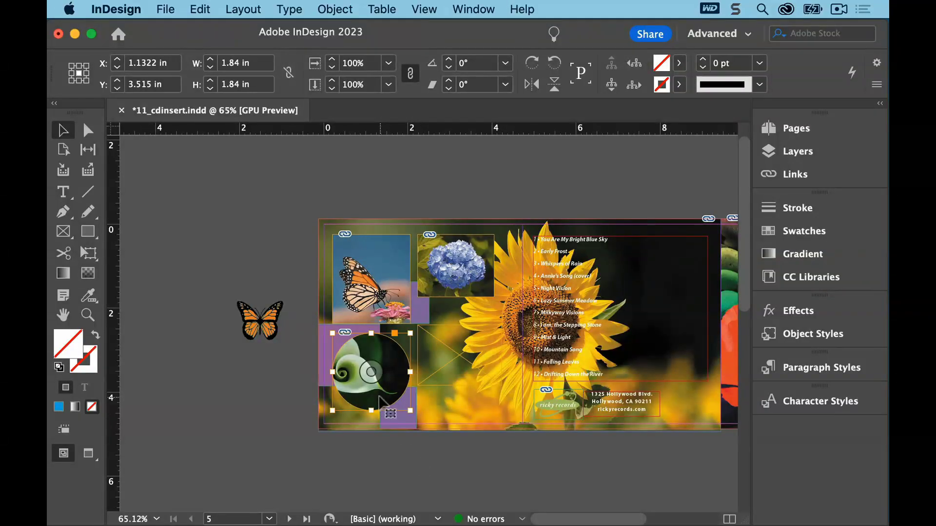
# Apply Content-Aware Fit to the calla lily image in the circular frame
pyautogui.click(369, 372)
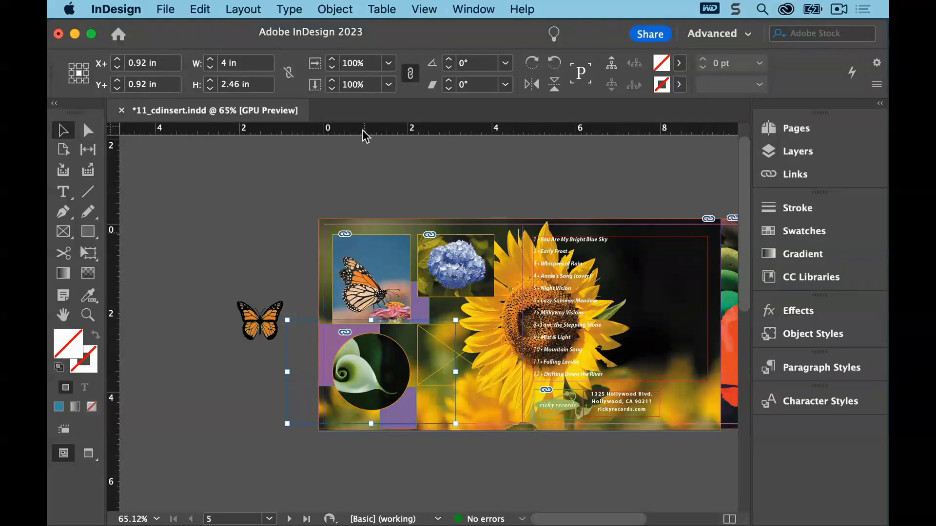
pyautogui.click(334, 9)
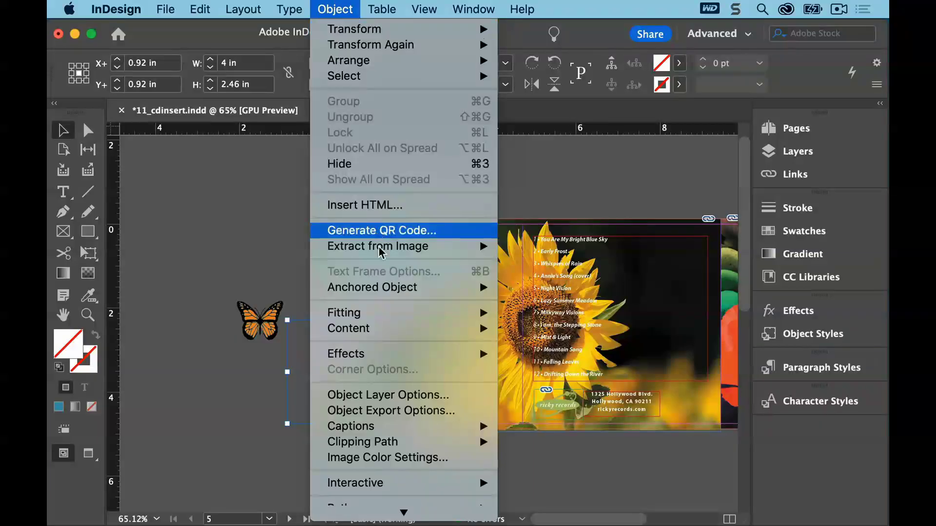
pyautogui.moveTo(378, 316)
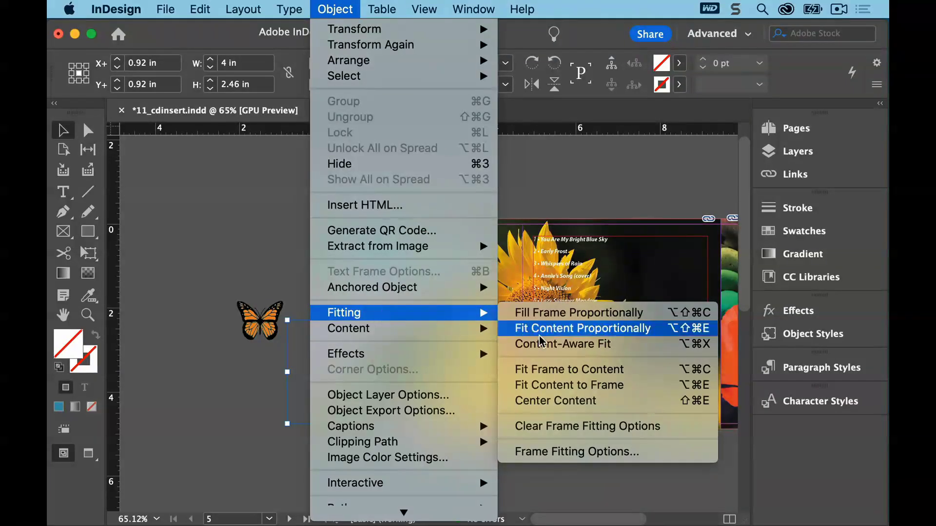
pyautogui.click(584, 346)
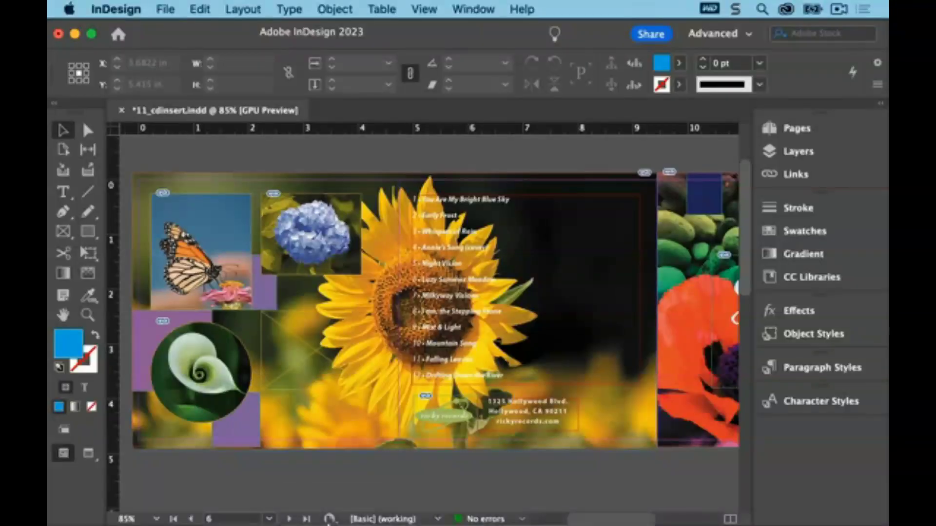
# Open the Lesson11 folder in Finder and arrange its window beside the narrowed InDesign window
pyautogui.moveTo(331, 507)
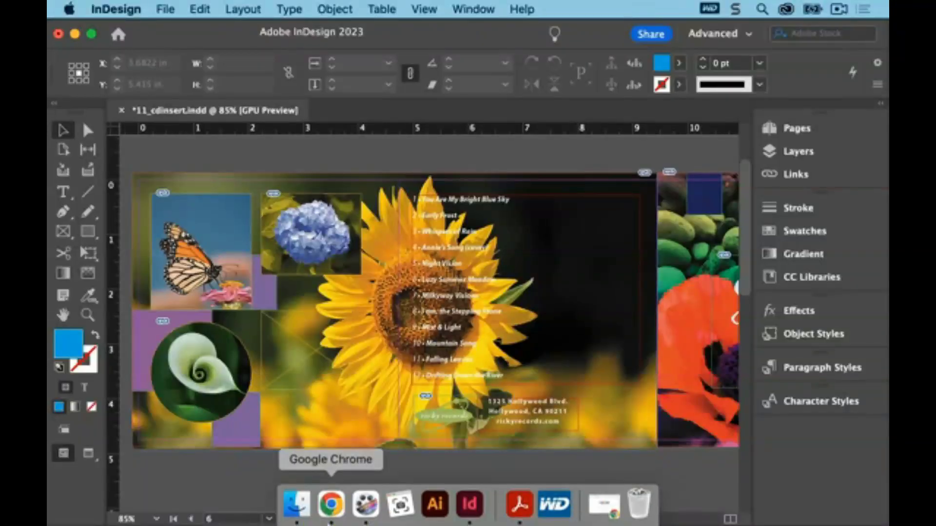
pyautogui.click(298, 509)
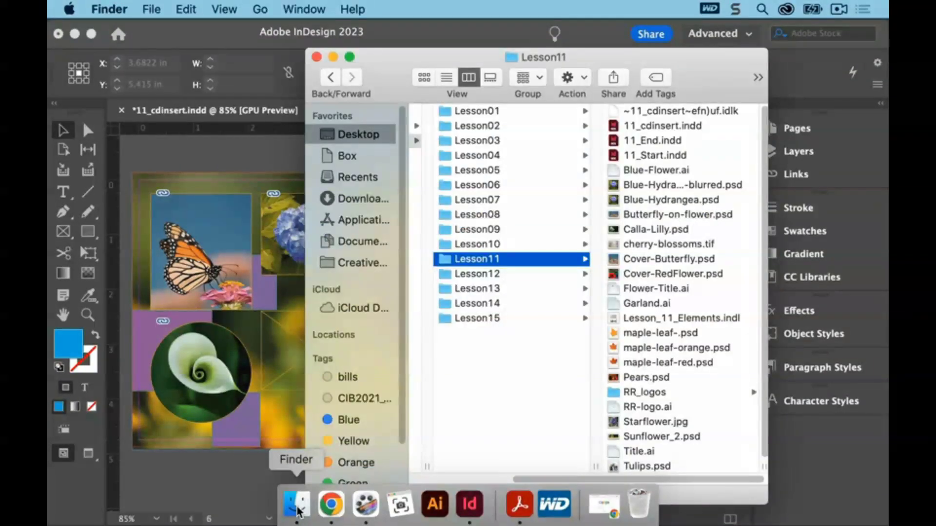
pyautogui.moveTo(703, 55); pyautogui.dragTo(677, 57)
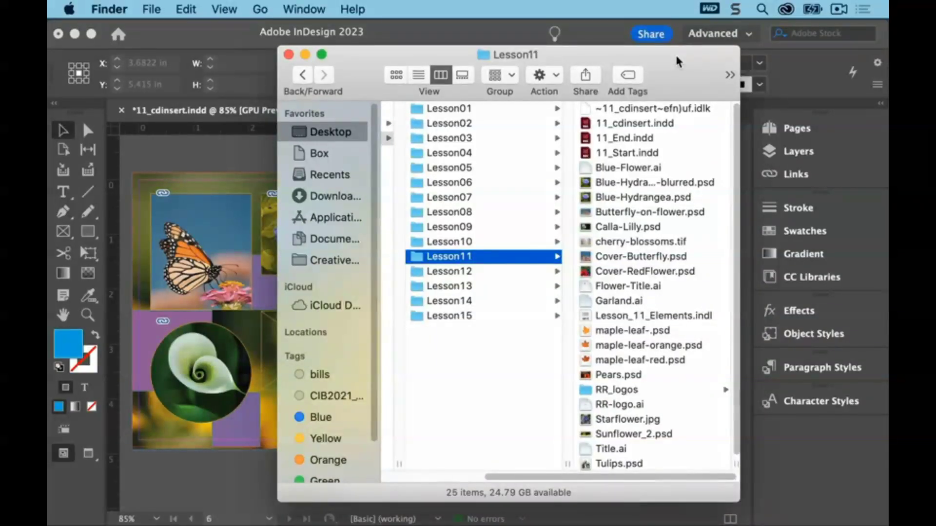
pyautogui.click(817, 66)
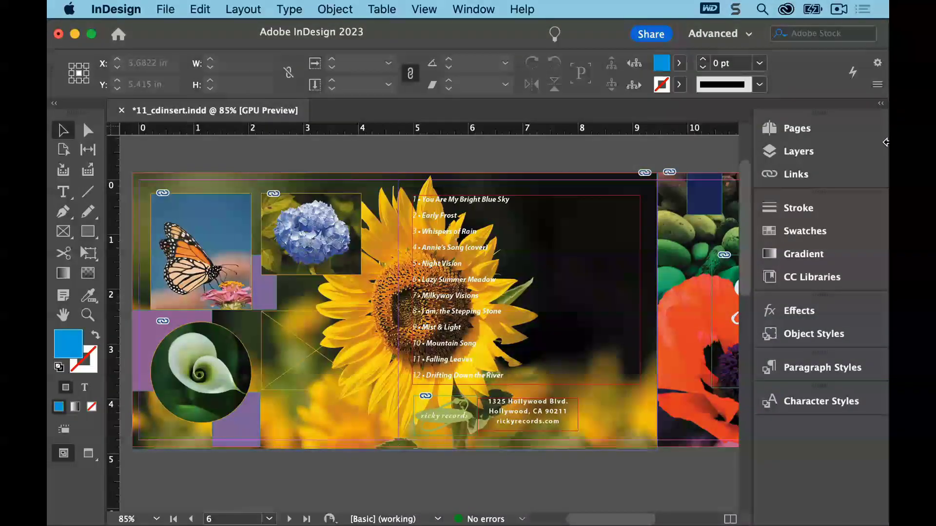
pyautogui.moveTo(885, 142); pyautogui.dragTo(771, 152)
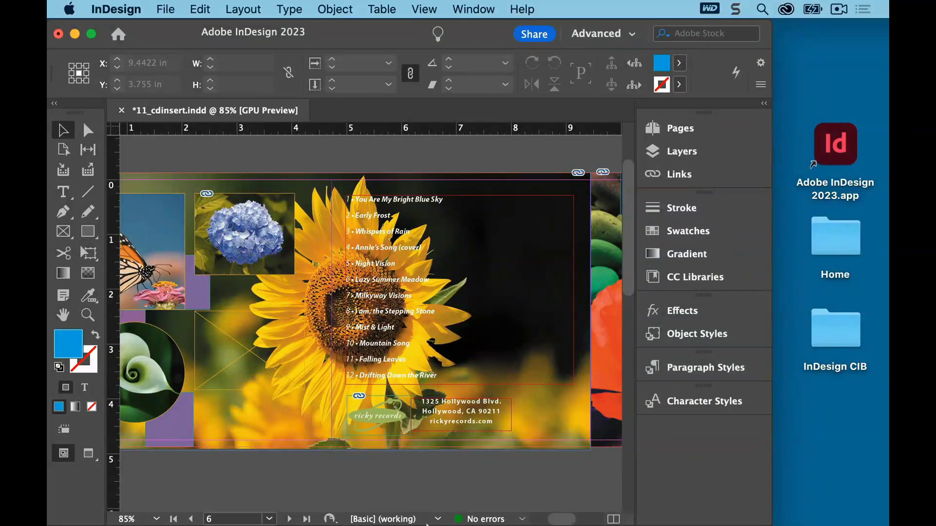
pyautogui.click(298, 507)
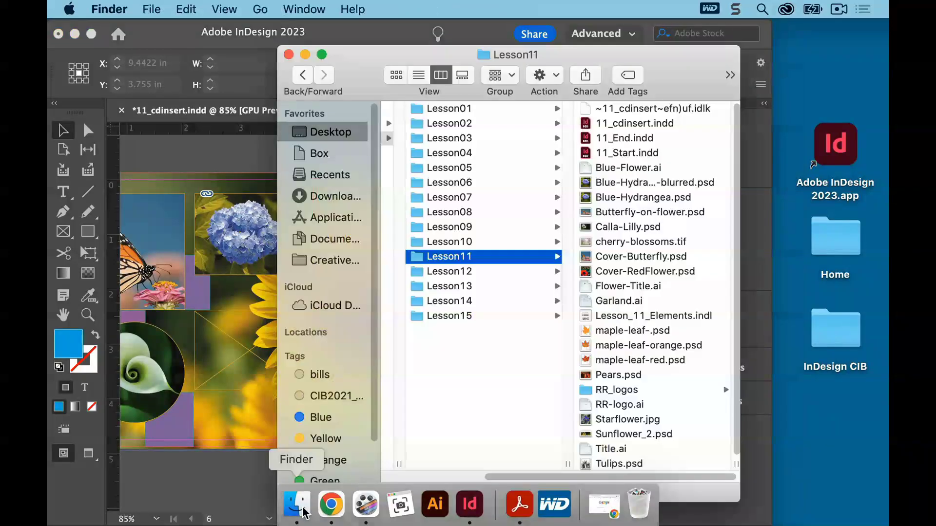
pyautogui.moveTo(685, 45); pyautogui.dragTo(715, 55)
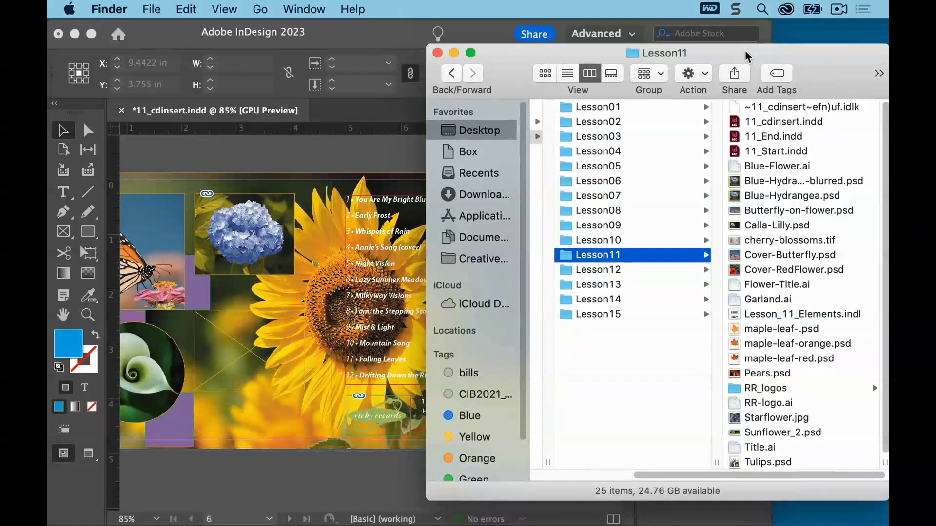
pyautogui.click(486, 34)
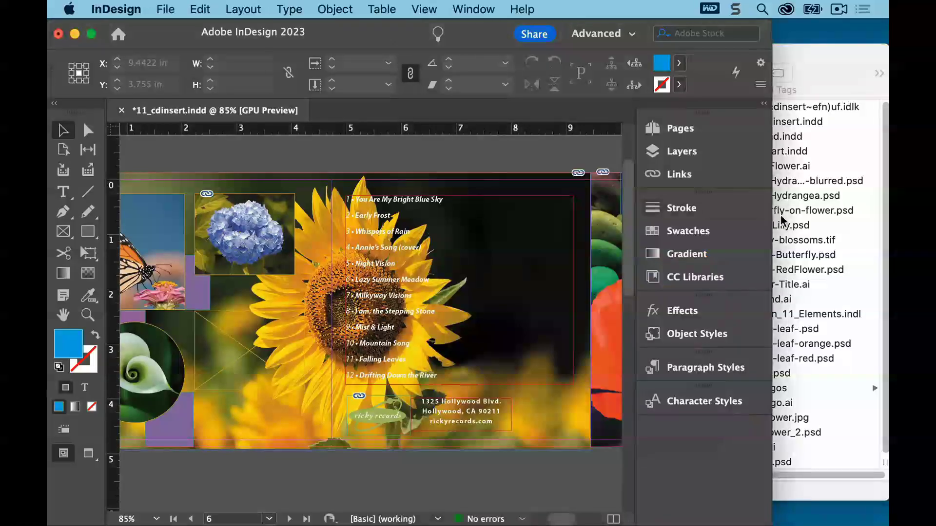
pyautogui.moveTo(770, 217); pyautogui.dragTo(712, 219)
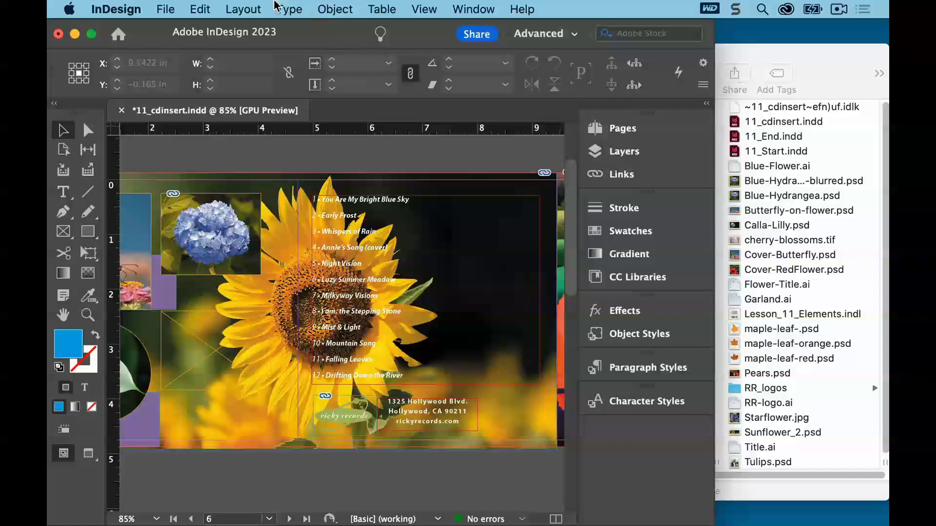
# Drag Starflower.jpg from the Lesson11 folder into the empty grid frame below the hydrangea
pyautogui.click(198, 7)
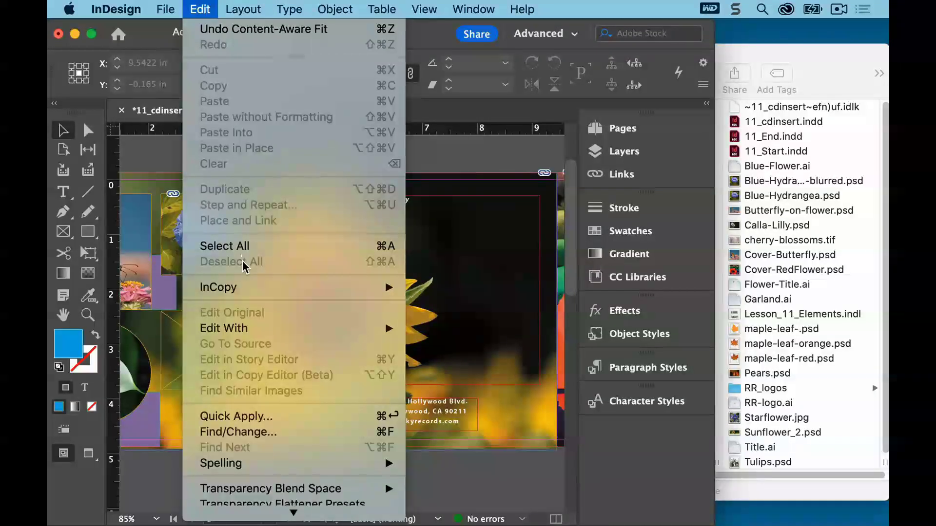
pyautogui.click(444, 152)
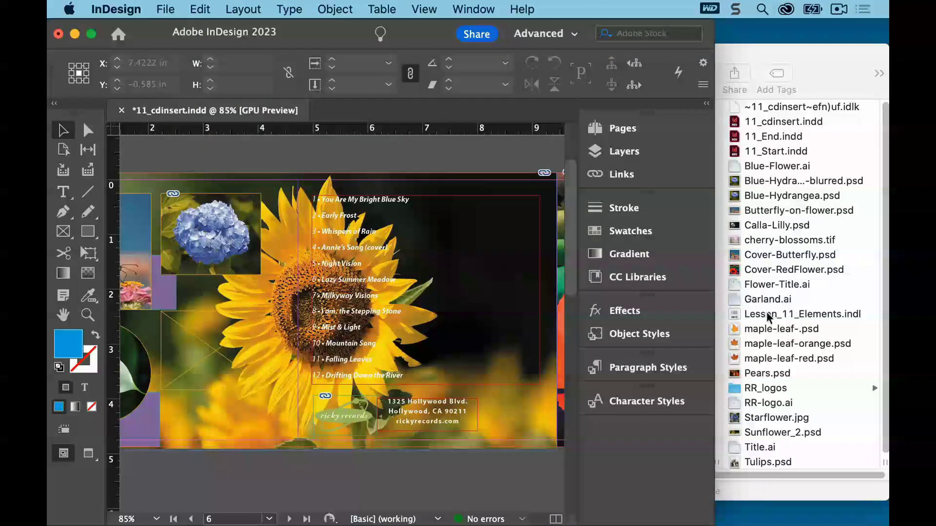
pyautogui.click(790, 423)
pyautogui.click(785, 423)
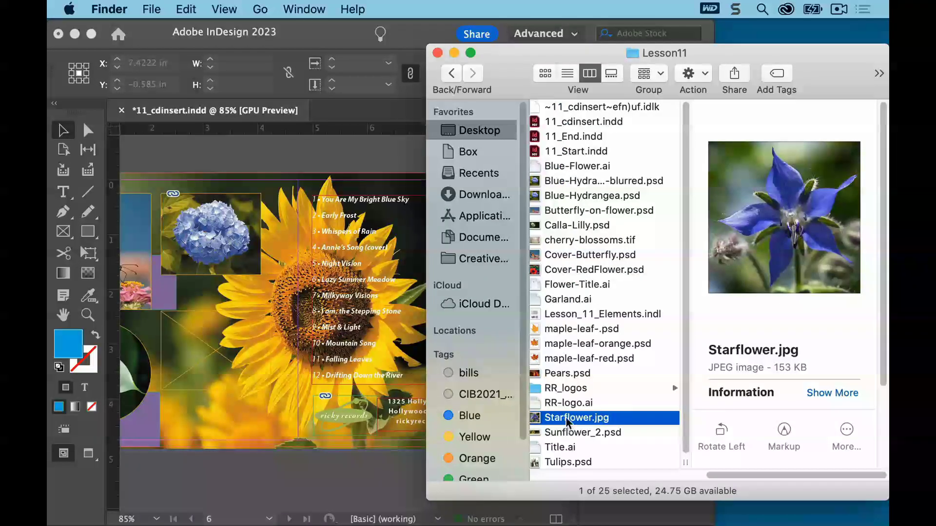
pyautogui.moveTo(567, 421); pyautogui.dragTo(195, 344)
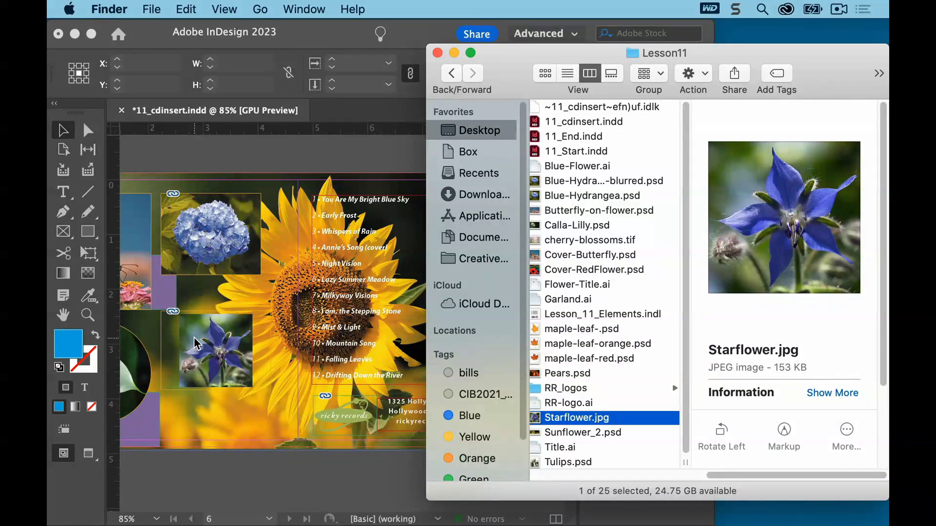
# Fit the starflower frame to its content and move it to the left edge of its grid square
pyautogui.click(207, 348)
pyautogui.click(215, 350)
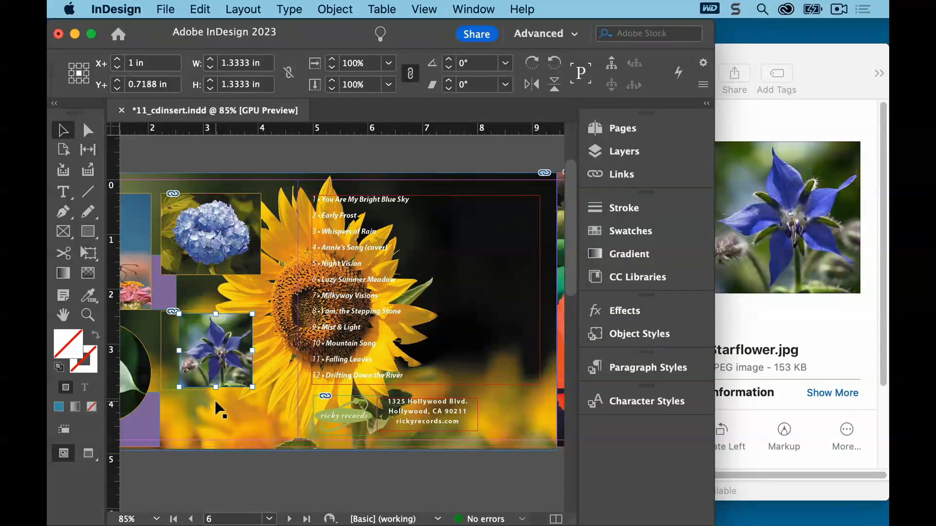
pyautogui.click(166, 358)
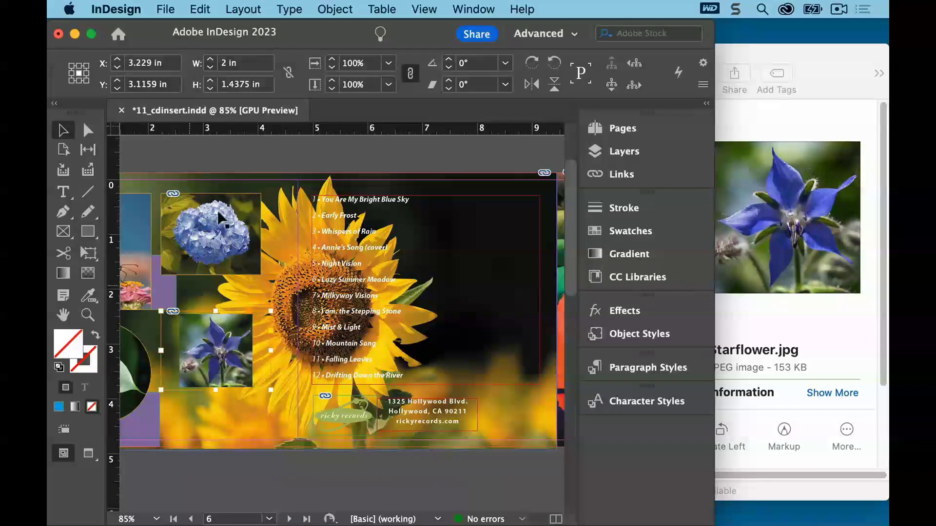
pyautogui.click(335, 9)
pyautogui.moveTo(390, 318)
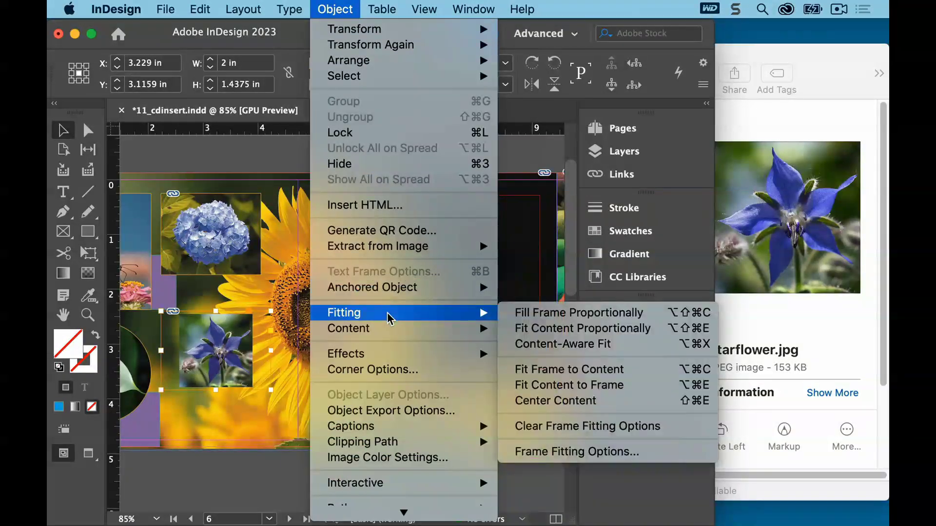
pyautogui.click(605, 370)
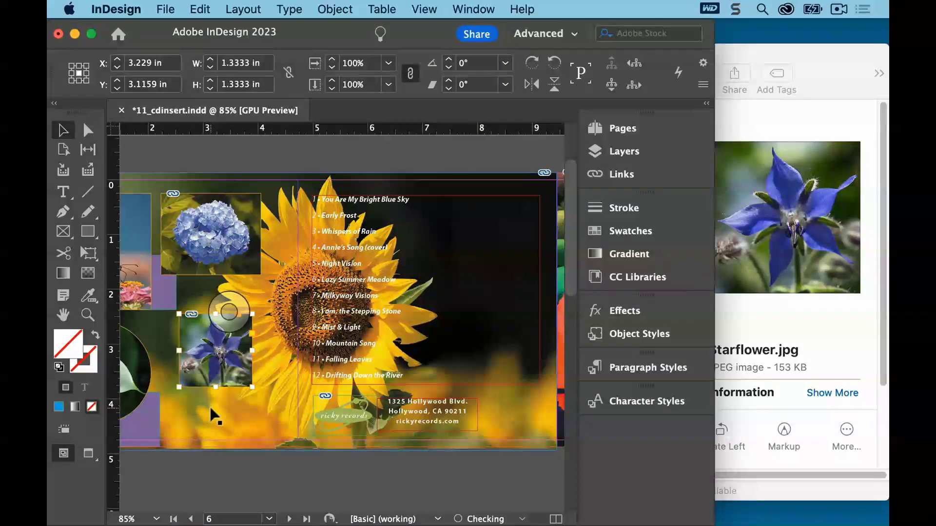
pyautogui.moveTo(197, 335); pyautogui.dragTo(180, 341)
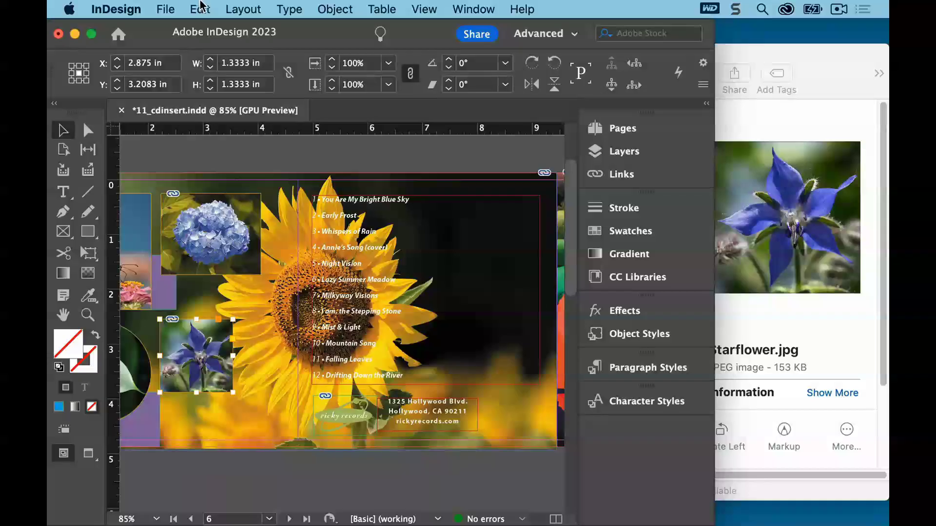
# Go to the front cover on page 1 and browse the Lesson11 folder in Bridge
pyautogui.click(200, 9)
pyautogui.click(255, 262)
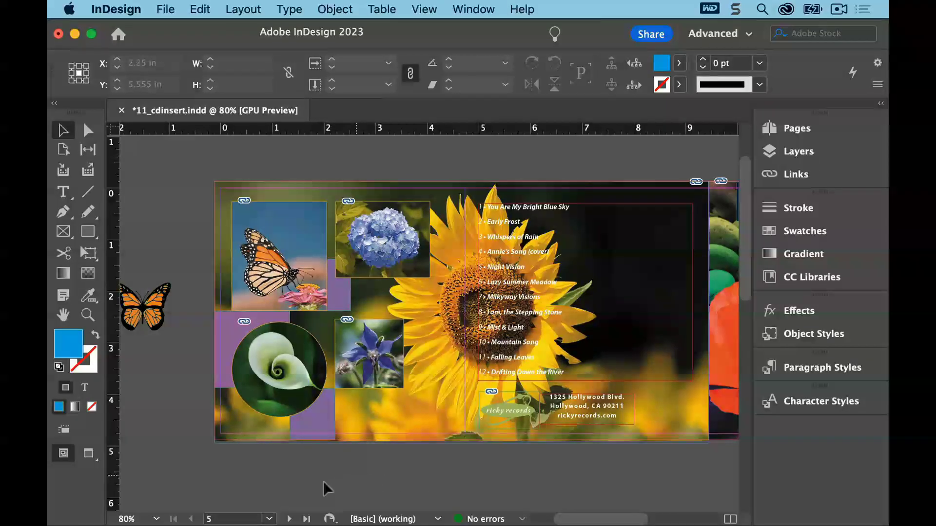
pyautogui.click(269, 519)
pyautogui.click(224, 431)
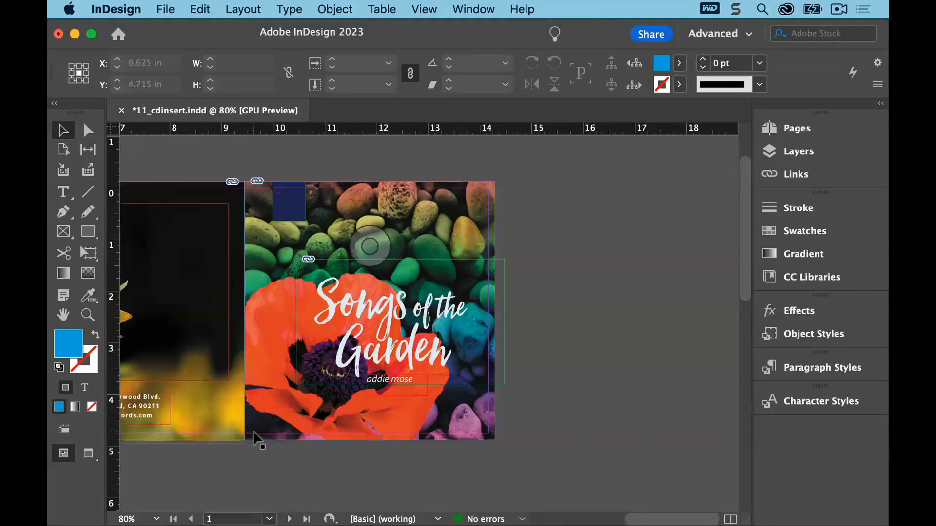
pyautogui.click(165, 9)
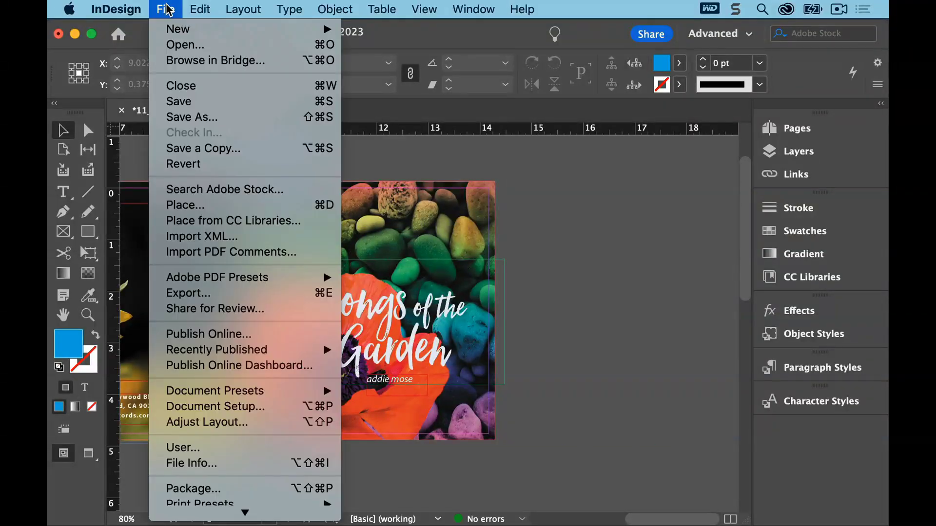
pyautogui.click(166, 61)
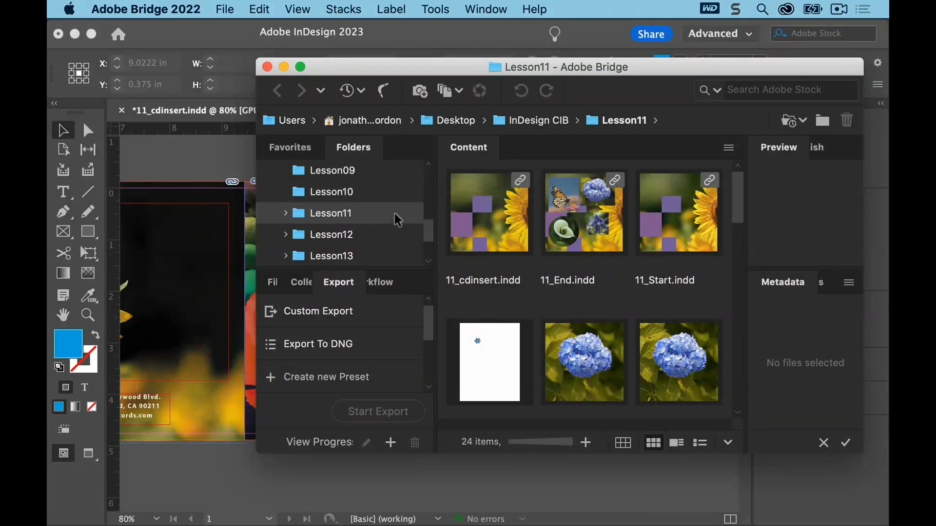
pyautogui.click(297, 147)
pyautogui.click(350, 146)
pyautogui.moveTo(745, 202); pyautogui.dragTo(749, 316)
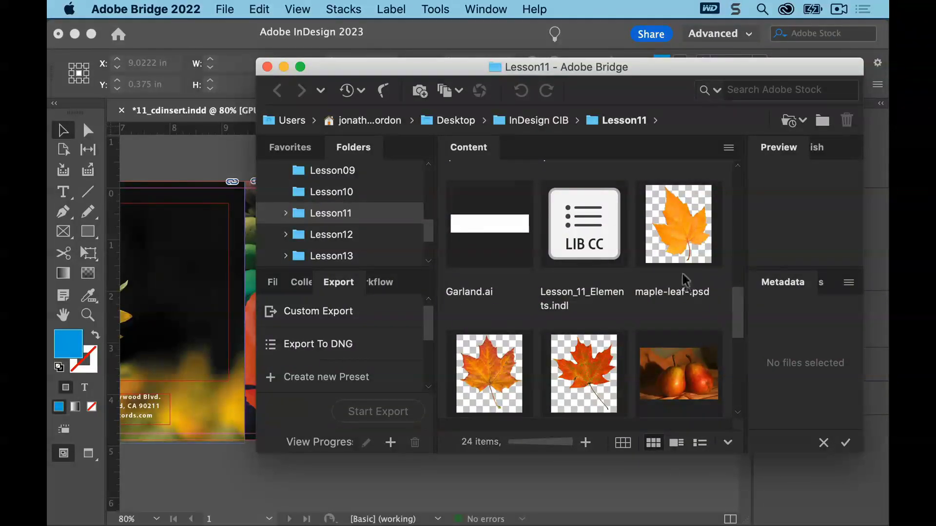
# Rename maple-leaf-.psd to maple-leaf-yellow.psd
pyautogui.click(681, 258)
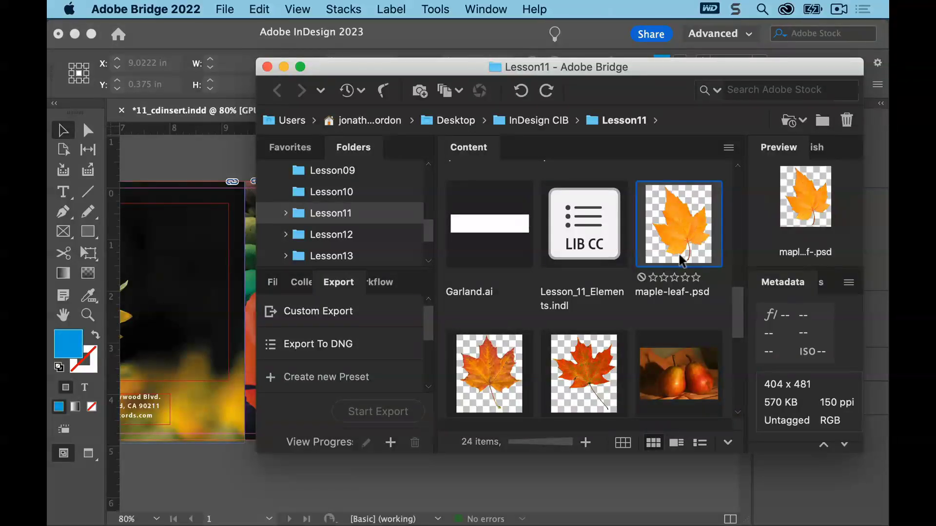
pyautogui.click(660, 293)
pyautogui.write('maple-leaf-yell')
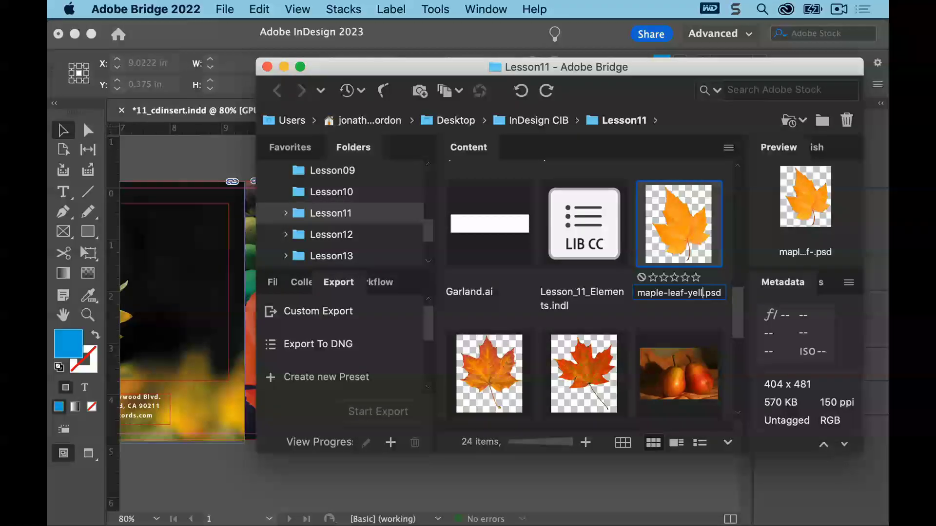
pyautogui.write('ow')
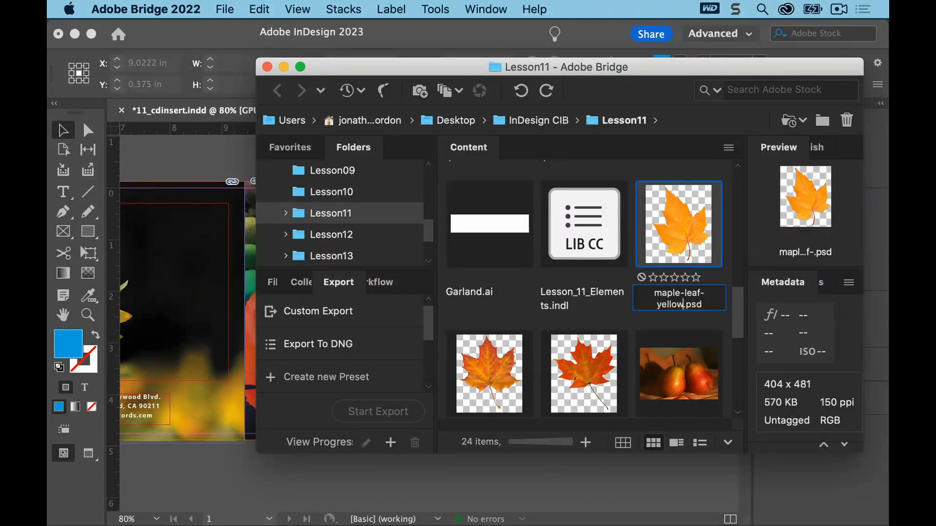
pyautogui.press('Return')
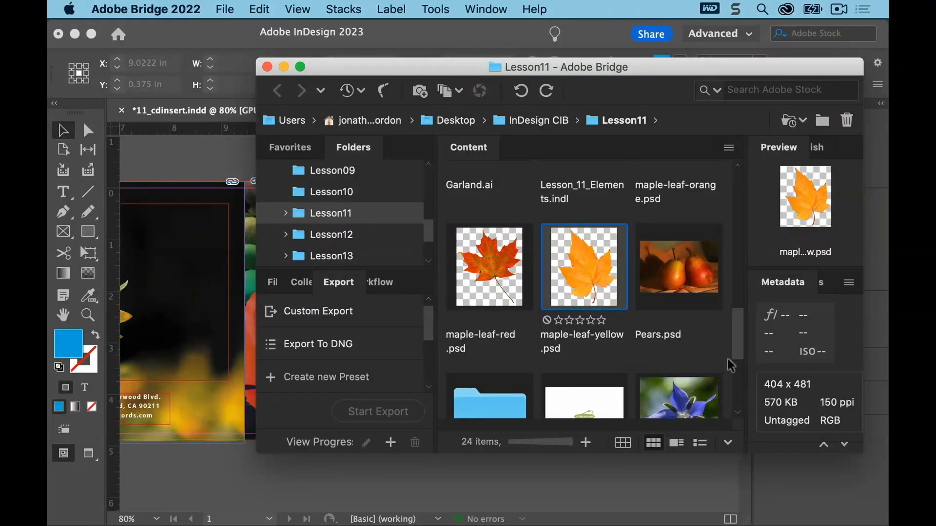
# Shrink and reposition the Bridge window, then drag maple-leaf-yellow.psd onto the front cover
pyautogui.moveTo(859, 448); pyautogui.dragTo(763, 399)
pyautogui.moveTo(382, 63); pyautogui.dragTo(497, 23)
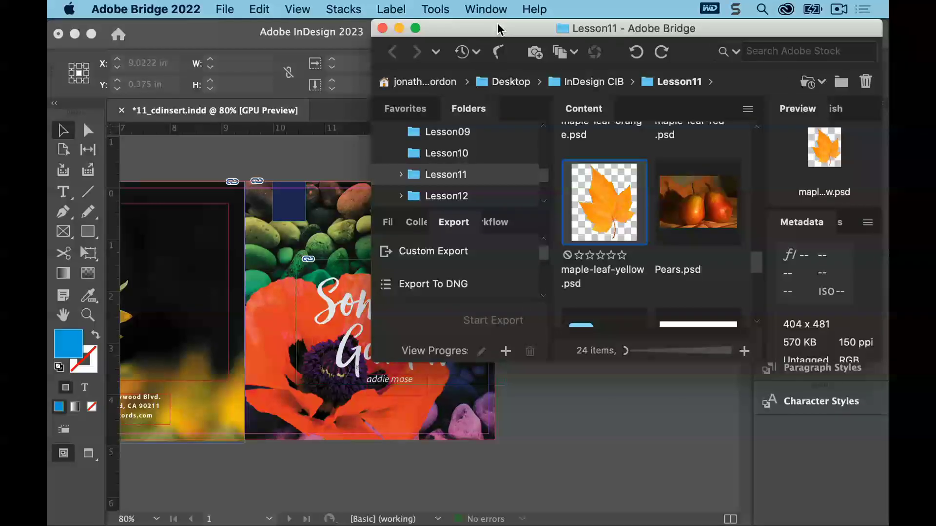
pyautogui.moveTo(606, 203); pyautogui.dragTo(296, 174)
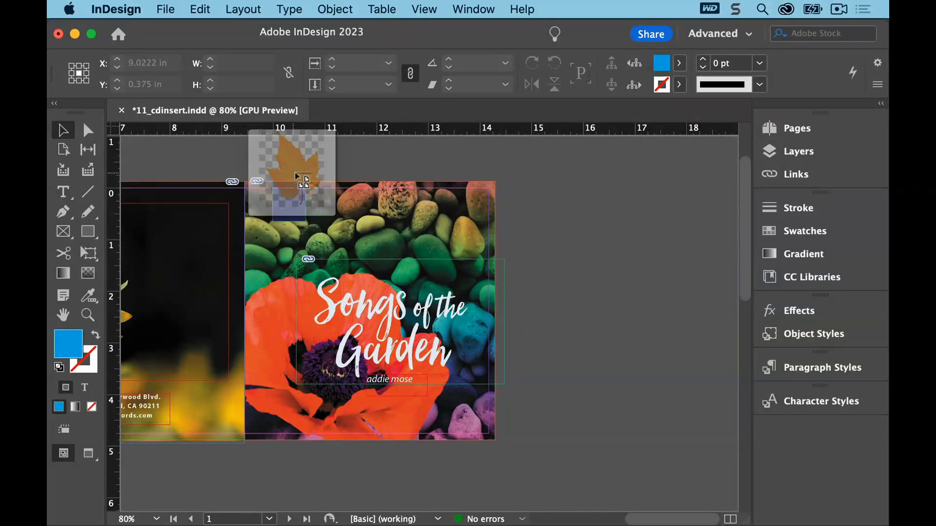
pyautogui.moveTo(295, 174); pyautogui.dragTo(294, 176)
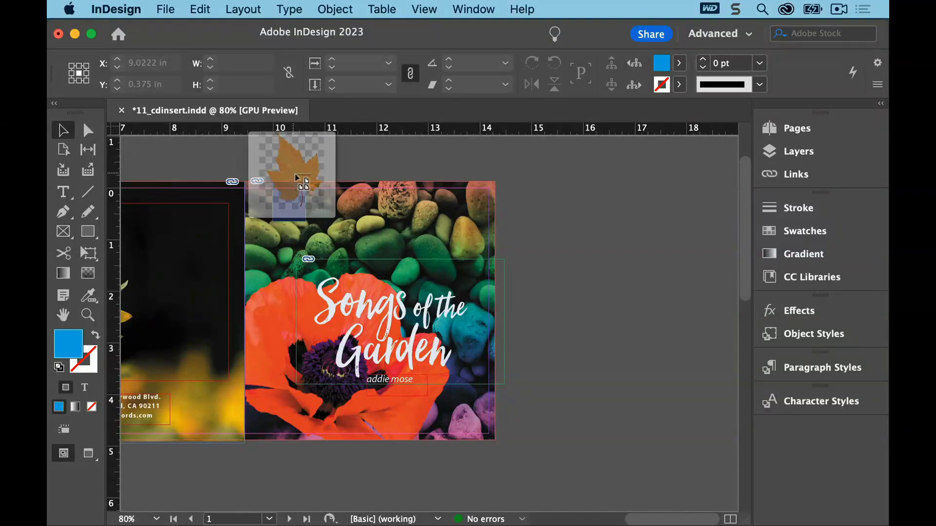
pyautogui.moveTo(296, 177); pyautogui.dragTo(277, 152)
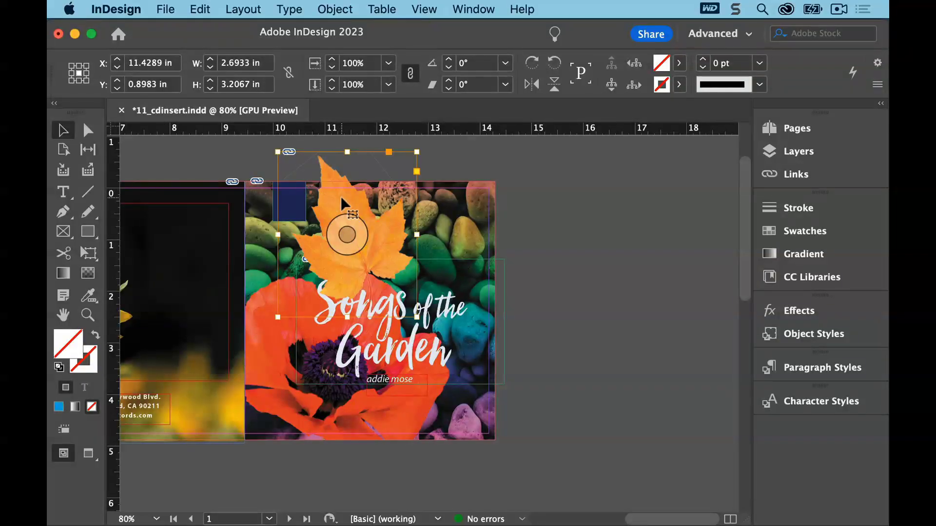
# Scale the leaf to about 0.88 x 1.04 in and place it in the cover's upper-left corner
pyautogui.moveTo(341, 195); pyautogui.dragTo(297, 183)
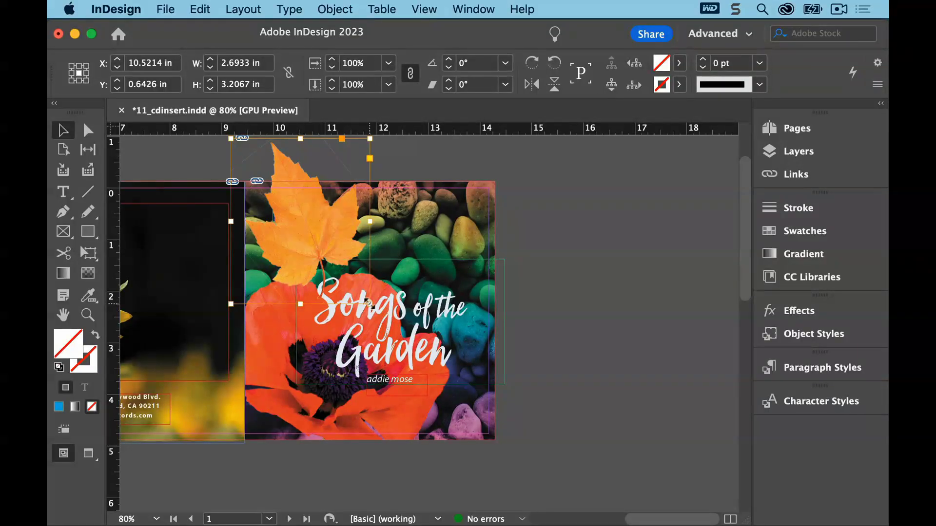
pyautogui.moveTo(369, 303); pyautogui.dragTo(268, 191)
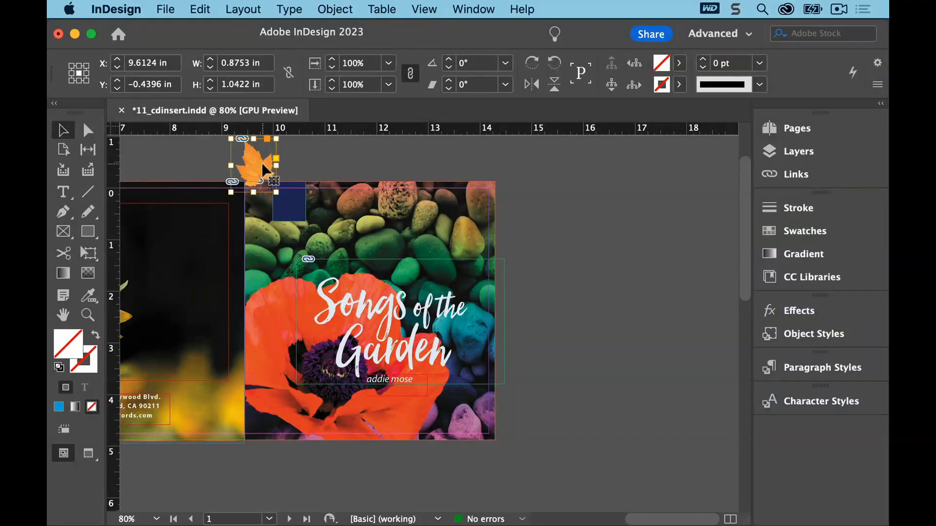
pyautogui.moveTo(264, 166); pyautogui.dragTo(294, 214)
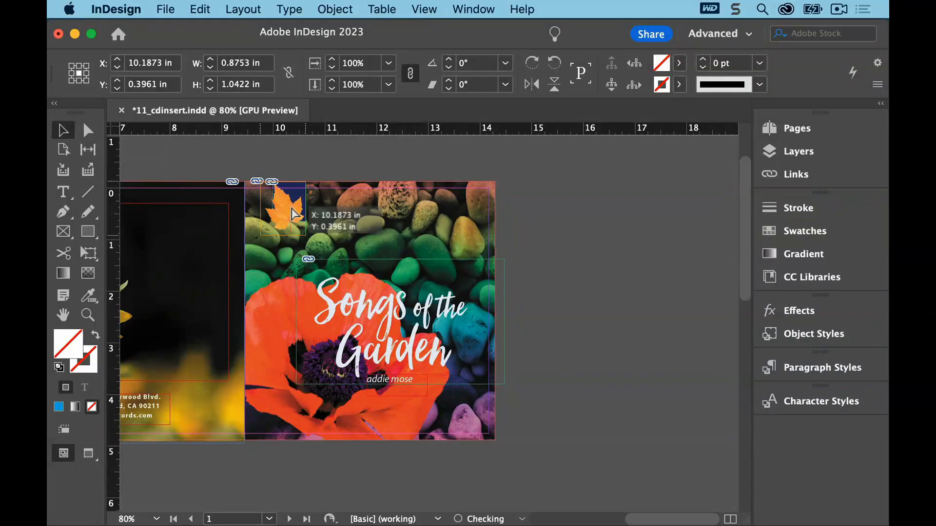
pyautogui.moveTo(293, 211); pyautogui.dragTo(292, 212)
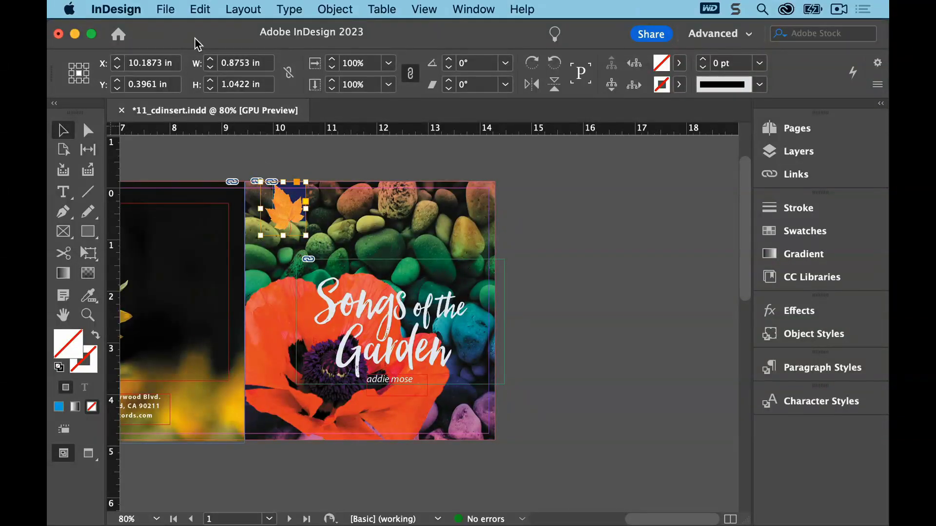
# Try swapping the leaf image for maple-leaf-red.psd and maple-leaf-orange.psd from Bridge
pyautogui.click(165, 9)
pyautogui.click(184, 60)
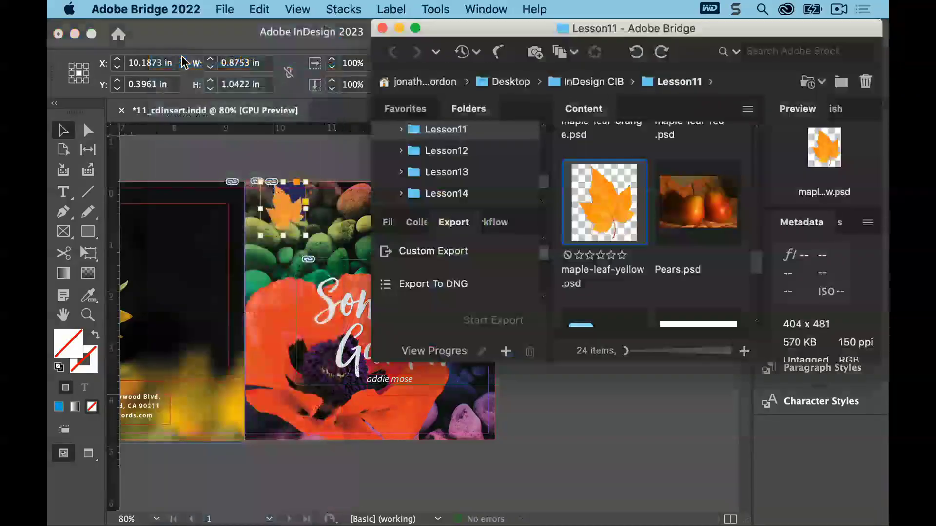
pyautogui.moveTo(757, 258)
pyautogui.mouseDown()
pyautogui.moveTo(759, 303)
pyautogui.moveTo(753, 245)
pyautogui.mouseUp()
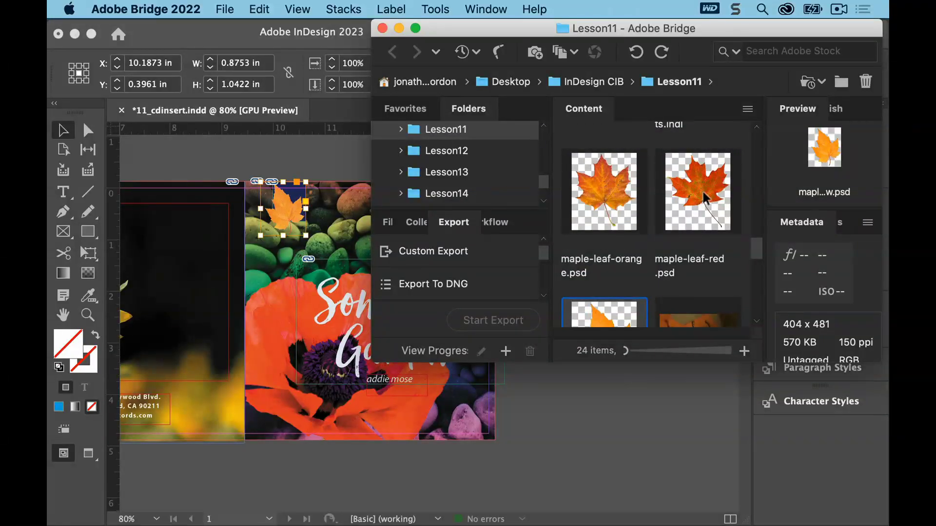
pyautogui.moveTo(704, 197); pyautogui.dragTo(280, 214)
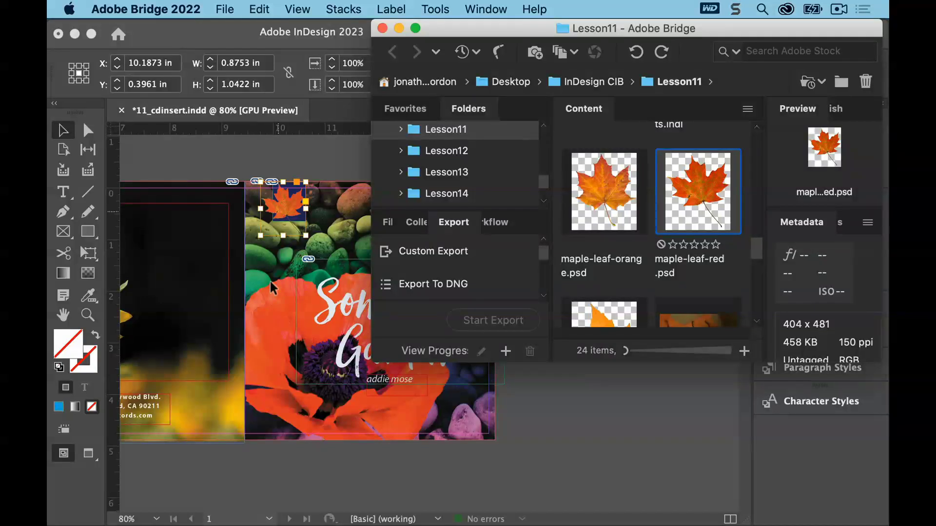
pyautogui.moveTo(593, 192); pyautogui.dragTo(284, 213)
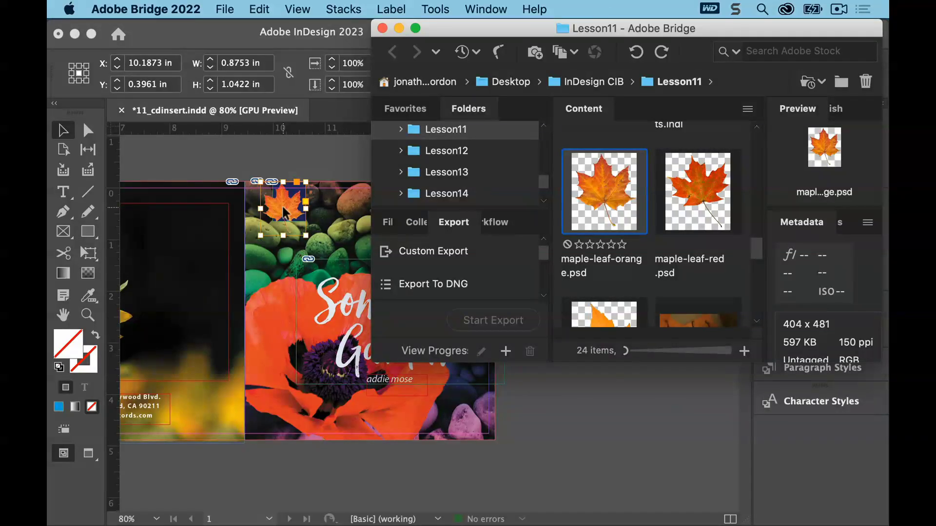
# Rotate the leaf image inside its frame by 20°
pyautogui.click(281, 210)
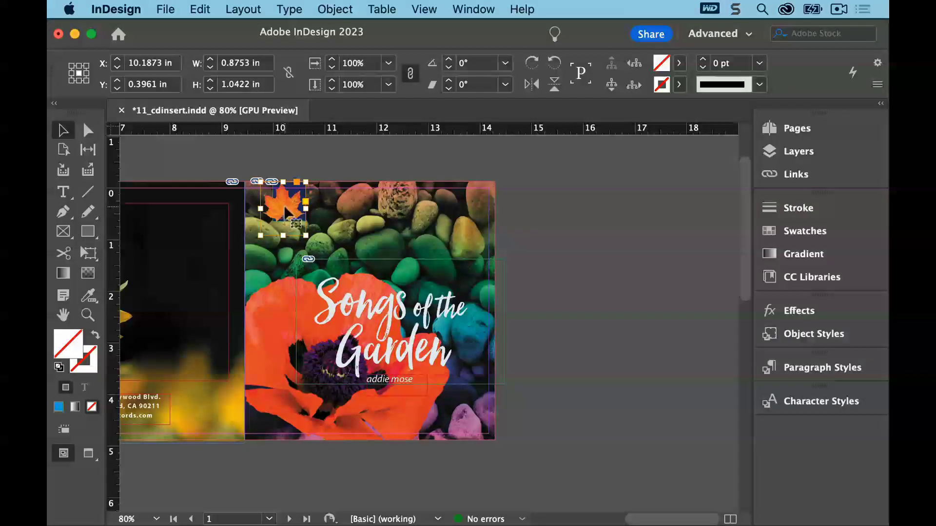
pyautogui.click(281, 209)
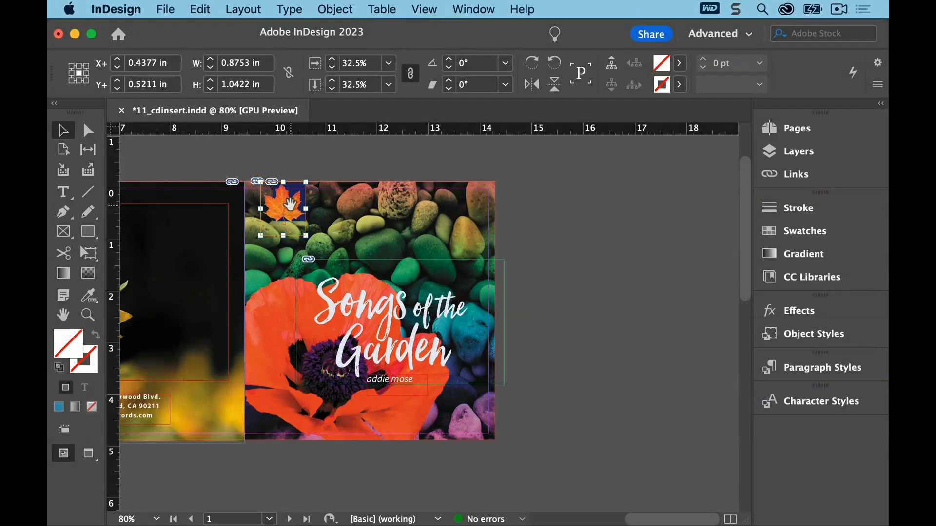
pyautogui.click(465, 63)
pyautogui.write('20')
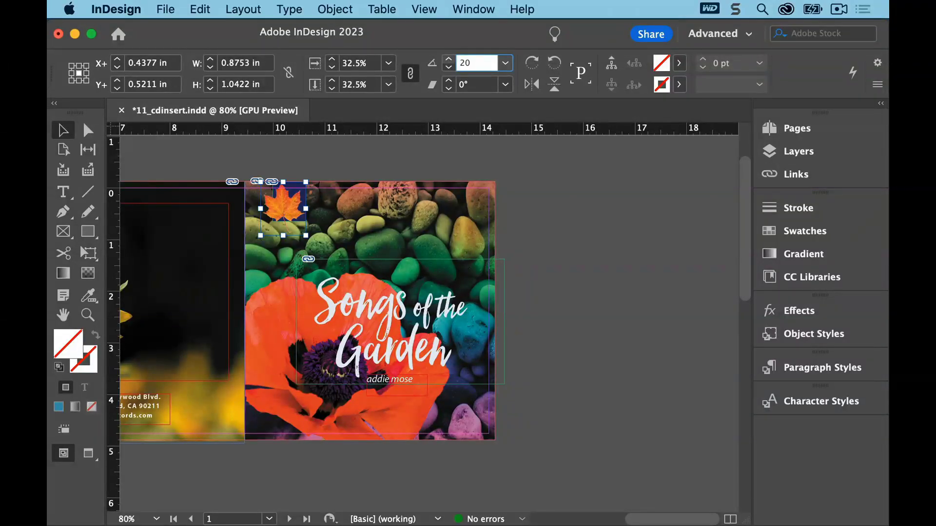
pyautogui.press('Return')
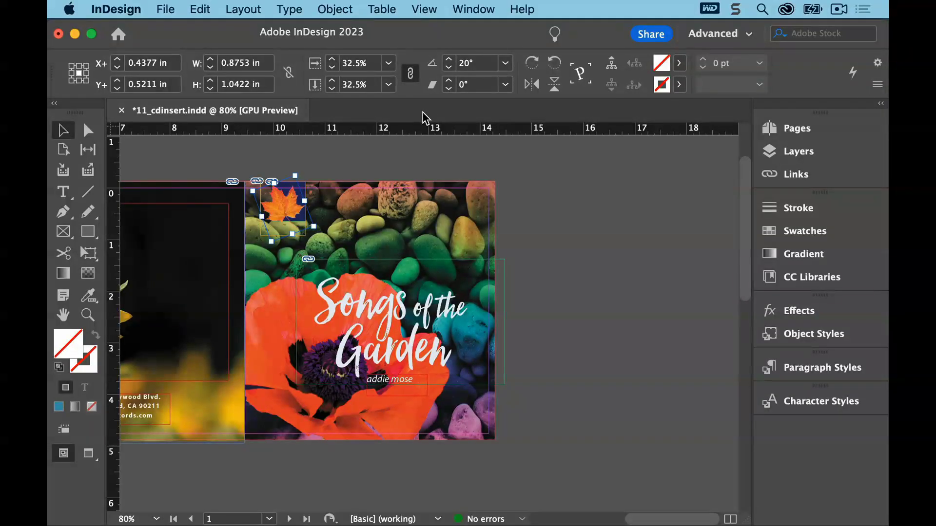
# Replace the leaf image with maple-leaf-red.psd dragged from Bridge
pyautogui.click(166, 10)
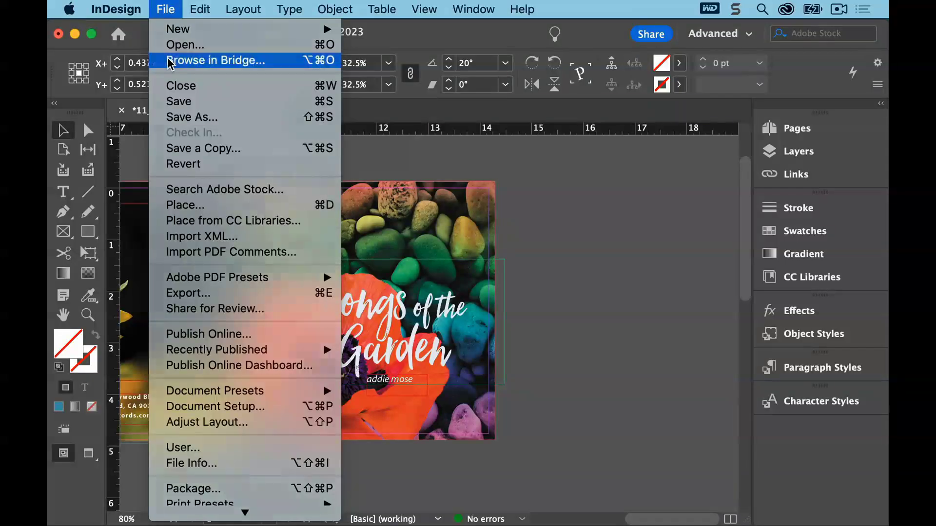
pyautogui.click(185, 60)
pyautogui.moveTo(715, 202); pyautogui.dragTo(286, 215)
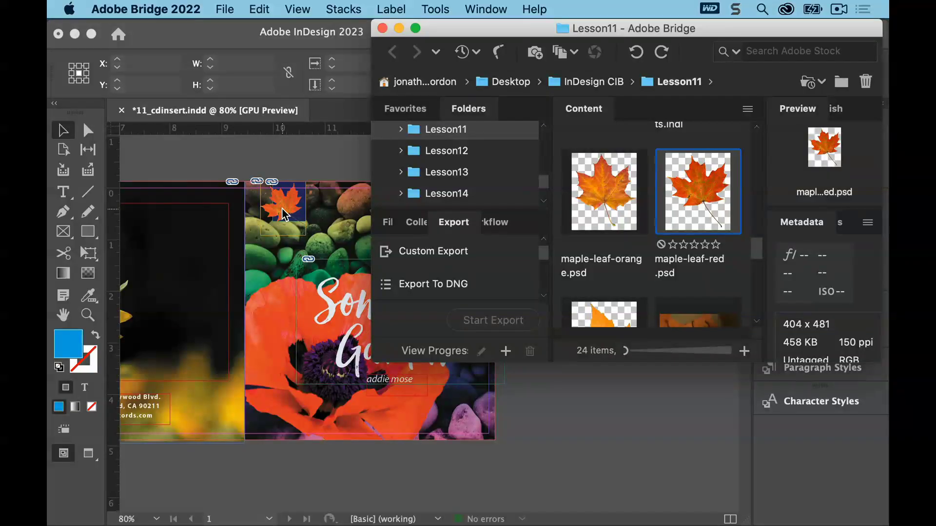
# Return from Bridge to InDesign and save the document
pyautogui.click(224, 10)
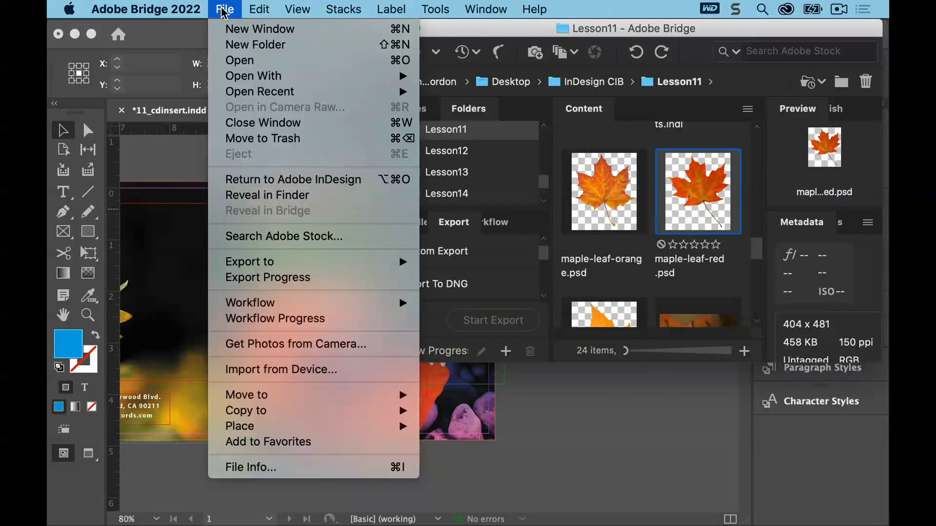
pyautogui.click(197, 34)
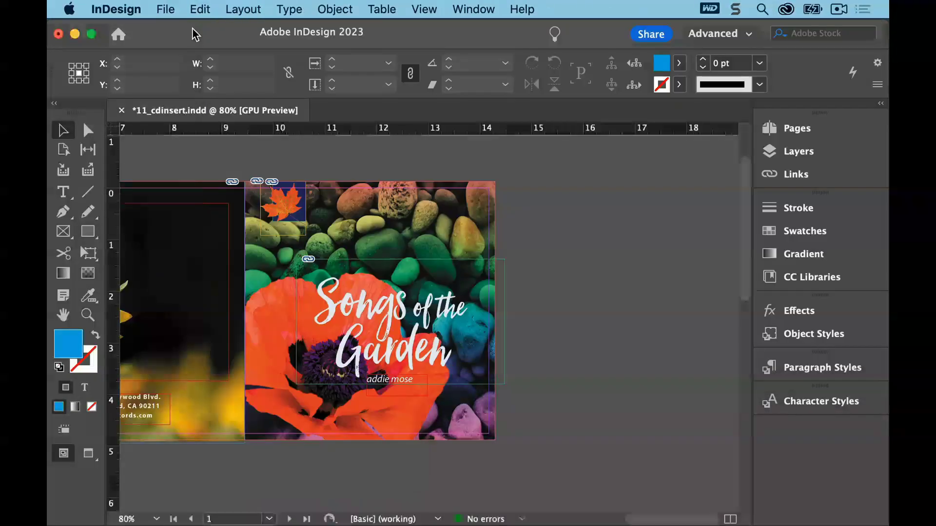
pyautogui.click(164, 10)
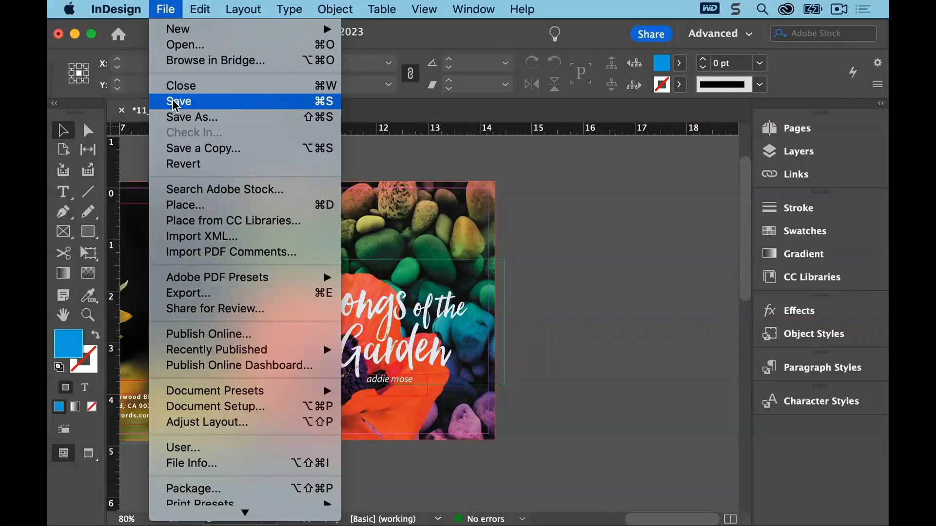
pyautogui.click(176, 103)
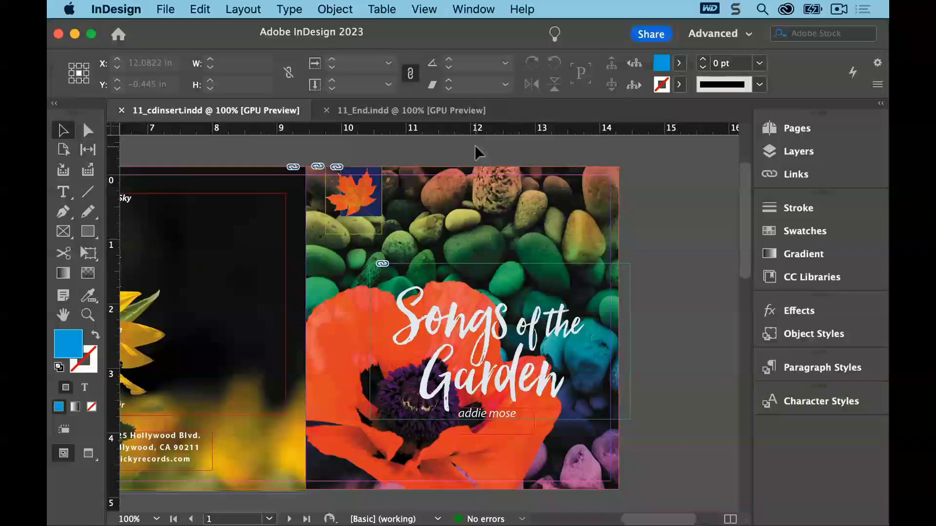
# Open the Links panel and jump to the Blue-Hydrangea.psd image on page 5
pyautogui.click(489, 10)
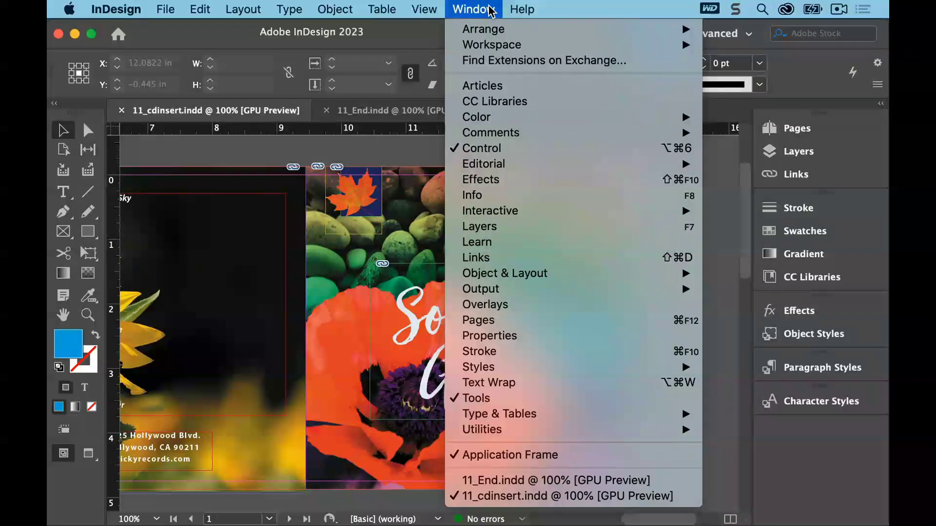
pyautogui.click(534, 257)
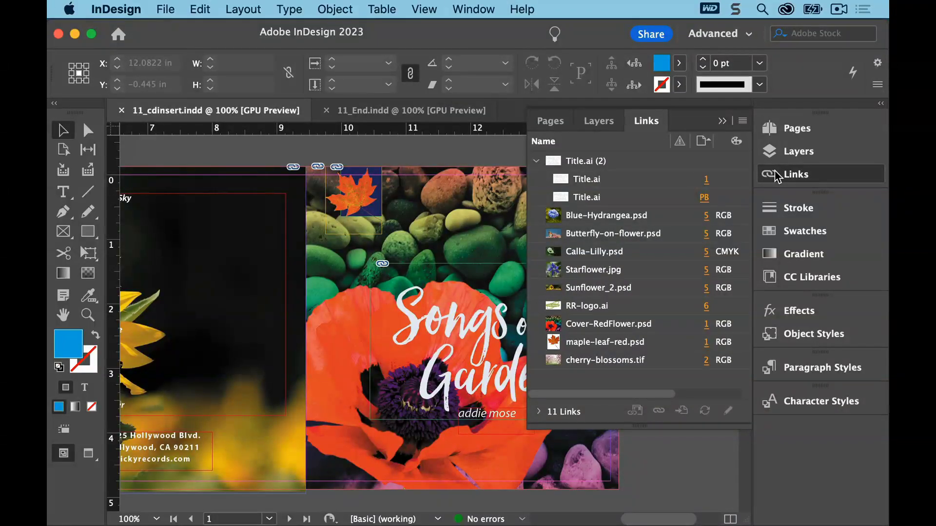
pyautogui.click(611, 219)
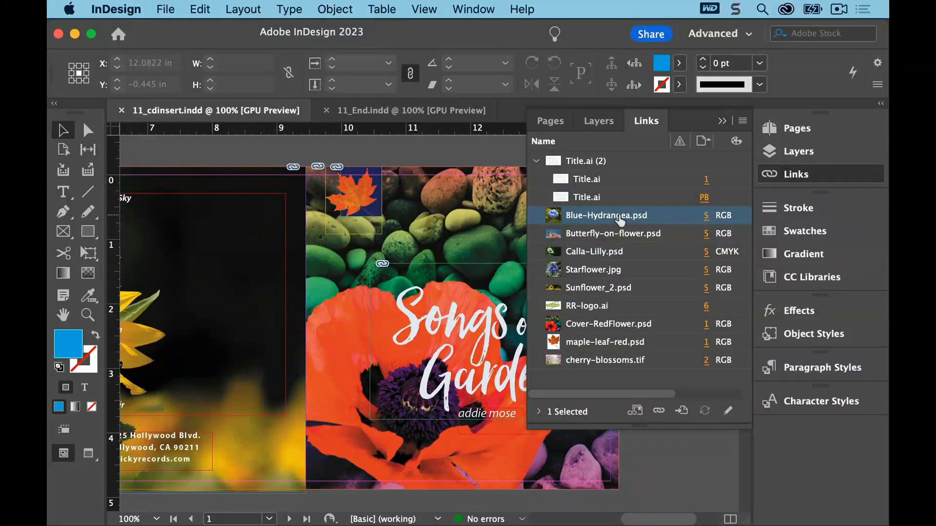
pyautogui.click(707, 216)
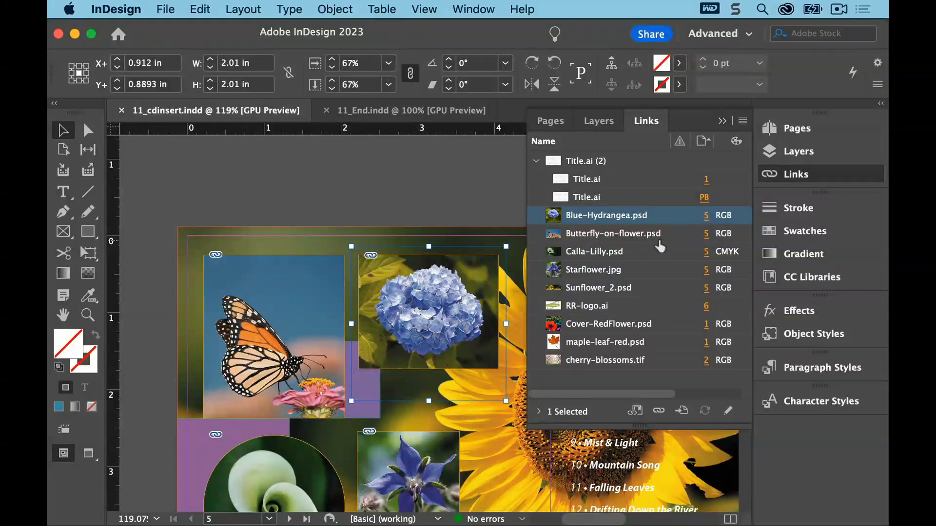
# Open Blue-Hydrangea.psd in Photoshop with Edit Original and apply an Iris Blur of 12 px centred on the flower
pyautogui.click(728, 414)
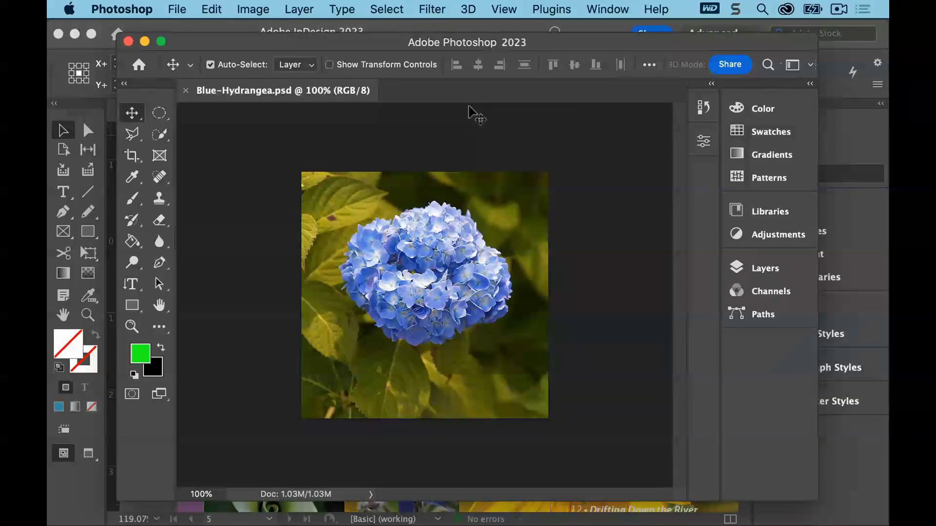
pyautogui.click(434, 10)
pyautogui.moveTo(491, 247)
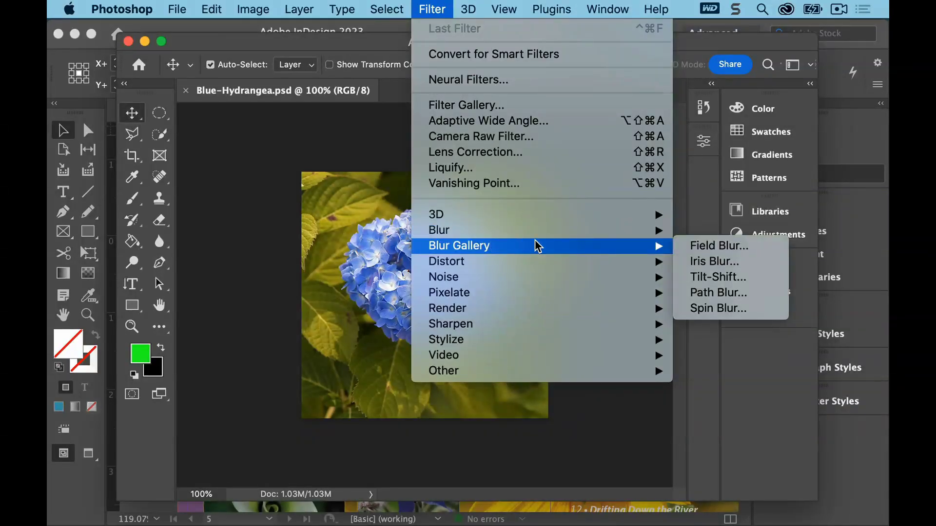
pyautogui.click(692, 262)
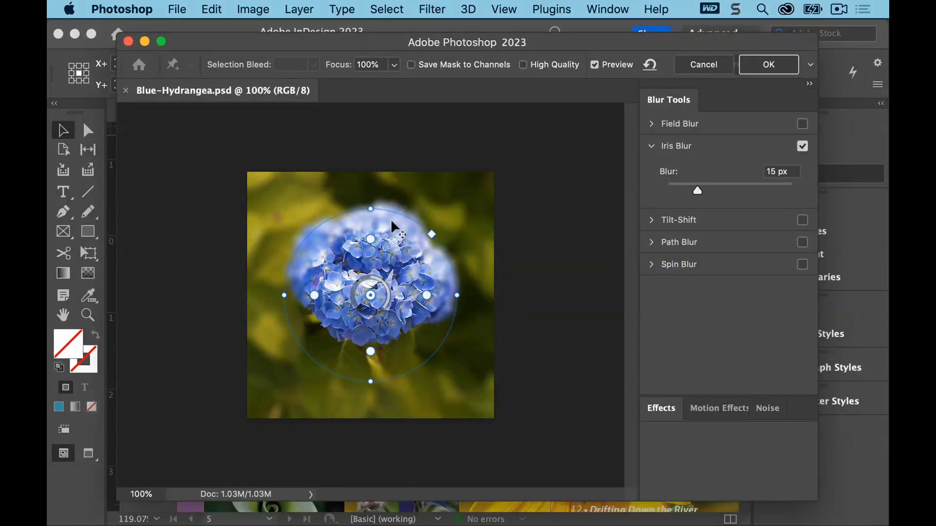
pyautogui.moveTo(388, 255); pyautogui.dragTo(388, 227)
pyautogui.moveTo(389, 249); pyautogui.dragTo(409, 265)
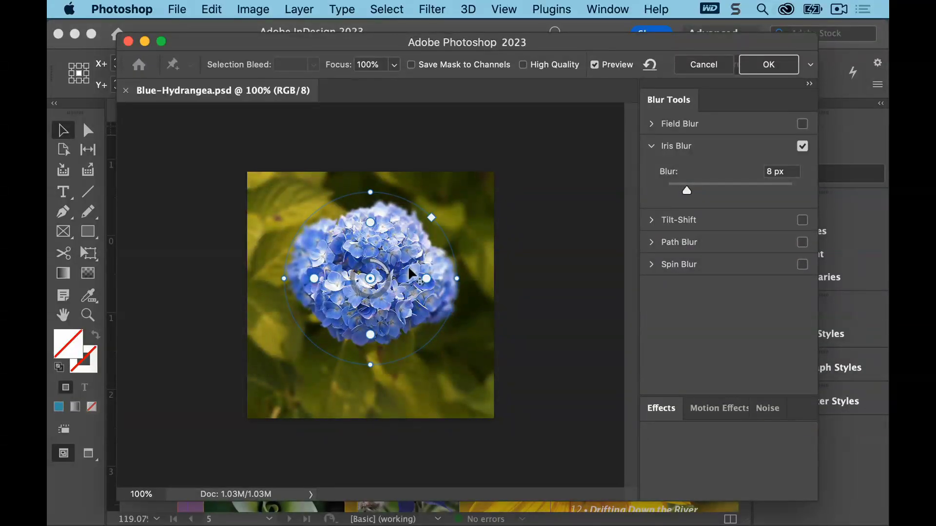
pyautogui.moveTo(692, 189); pyautogui.dragTo(694, 191)
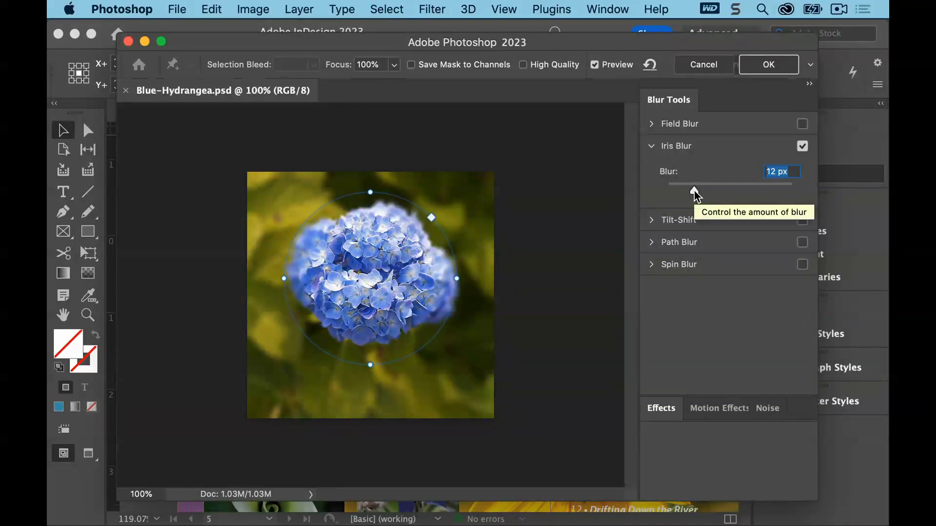
pyautogui.click(765, 65)
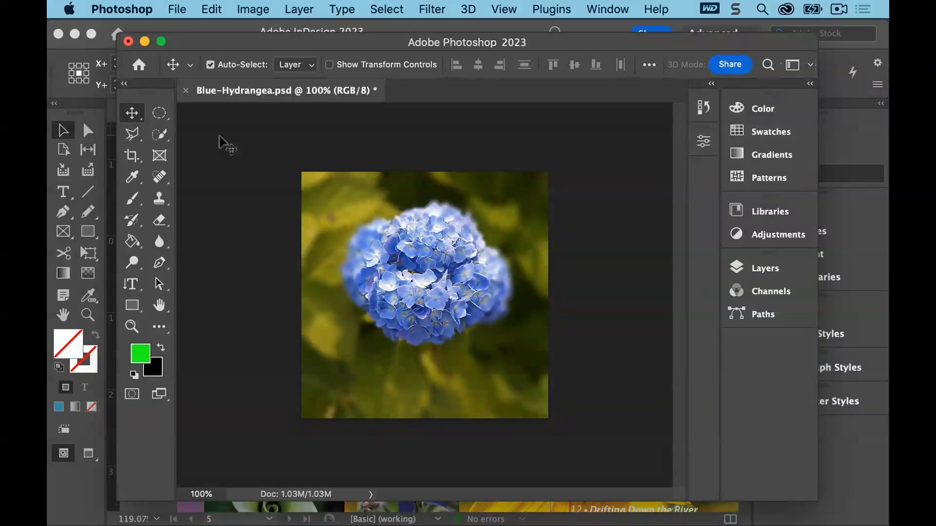
# Save the blurred image in Photoshop and switch back to the InDesign document
pyautogui.click(179, 9)
pyautogui.click(191, 179)
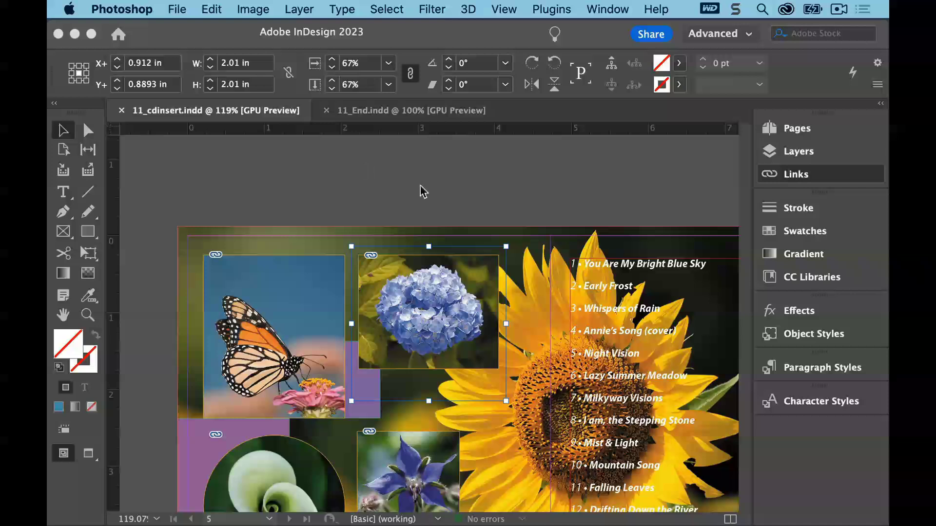
pyautogui.click(487, 269)
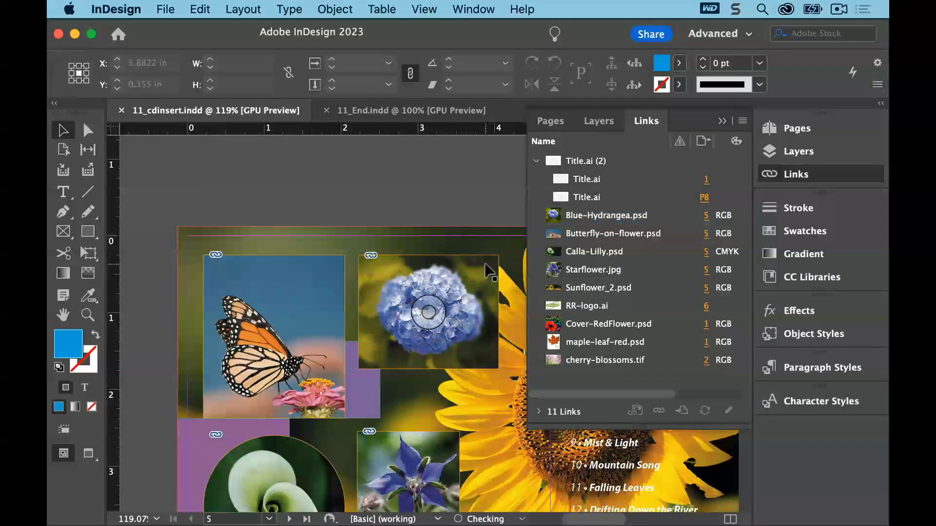
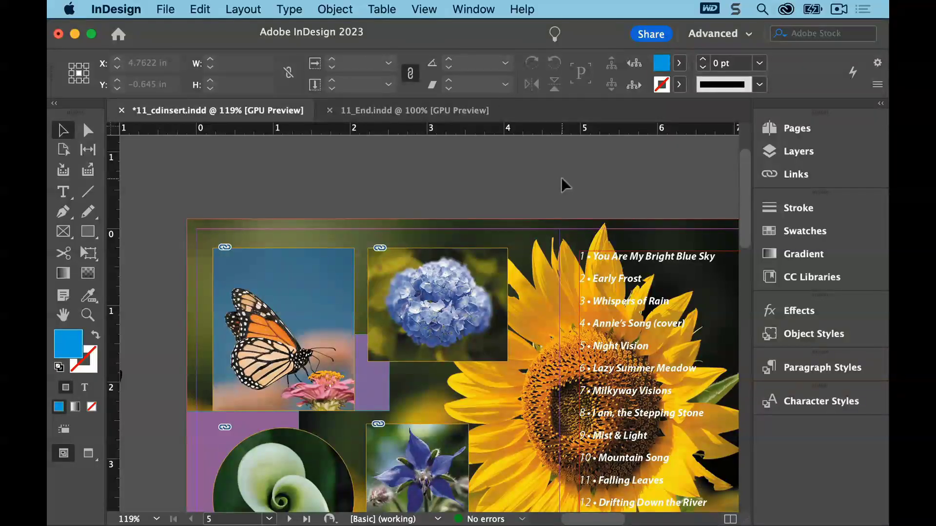
# Go to the page 2–4 spread and fit page 4 in the window
pyautogui.click(776, 129)
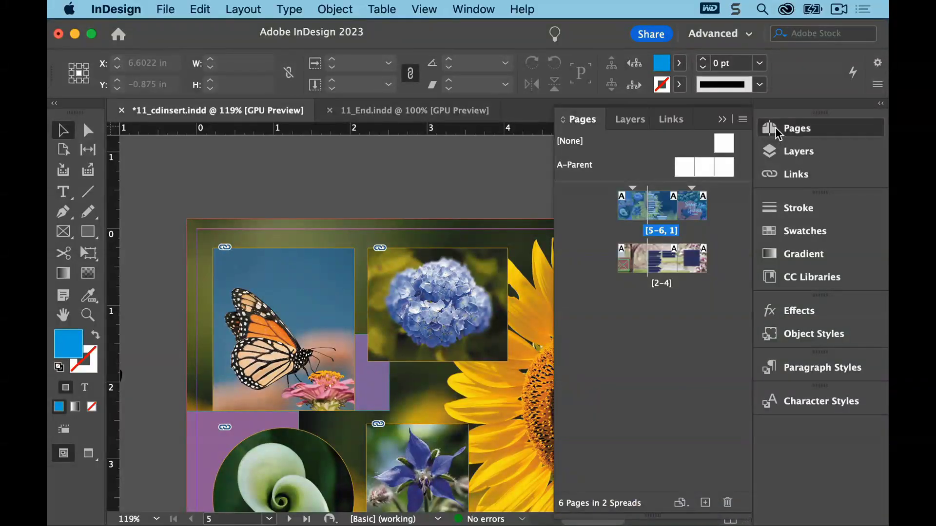
pyautogui.doubleClick(693, 258)
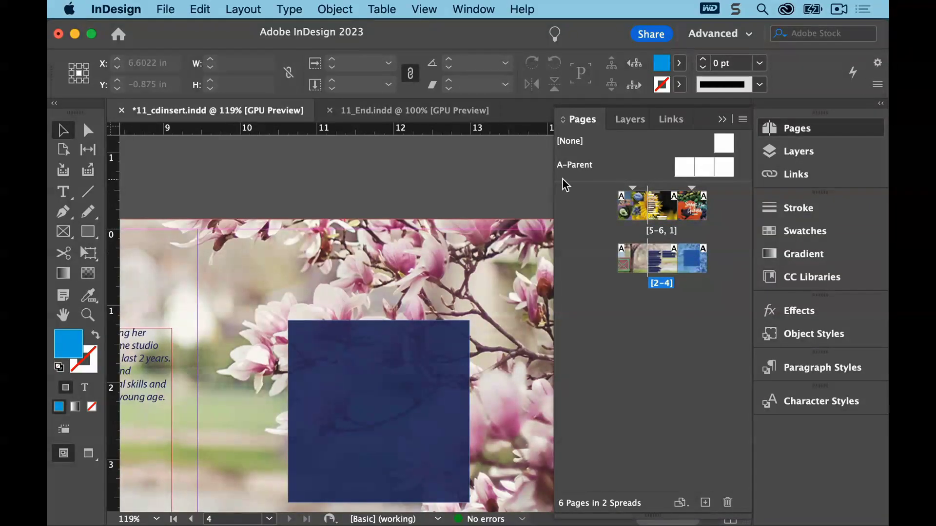
pyautogui.click(432, 10)
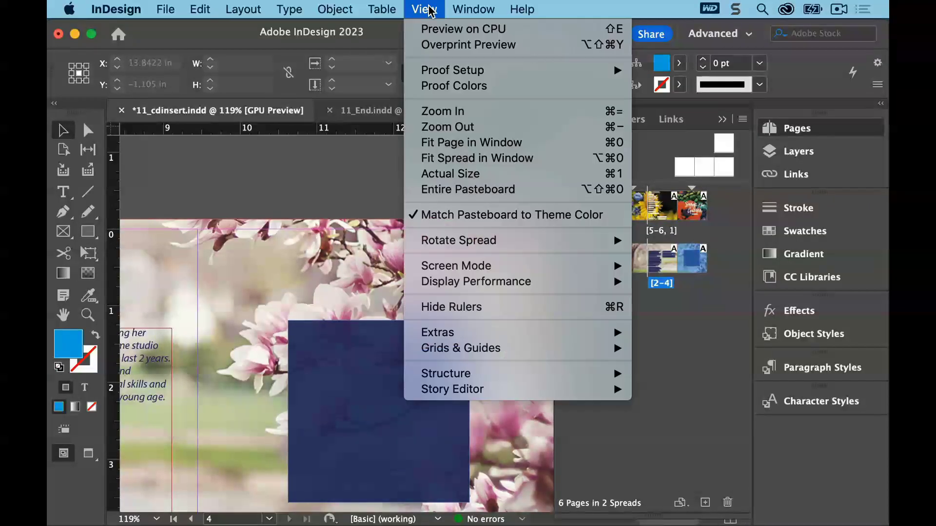
pyautogui.click(446, 142)
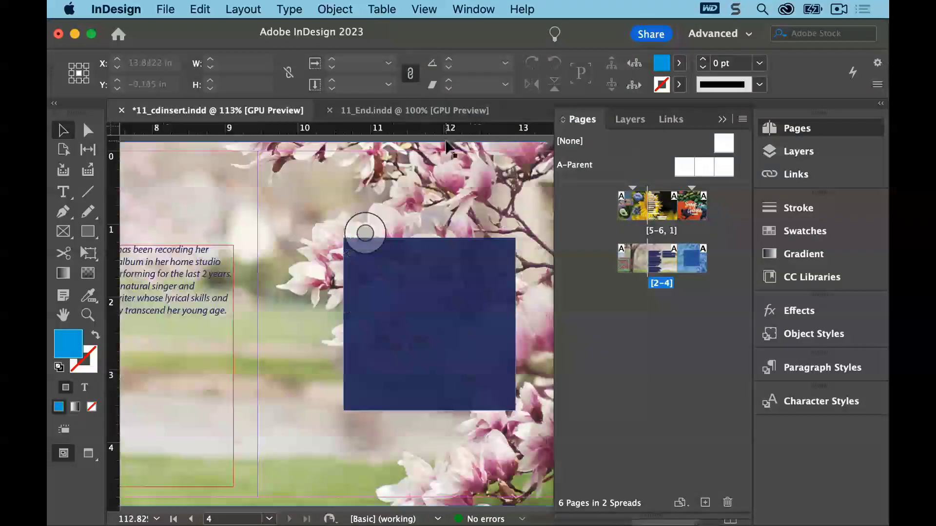
# Lock the Background photos layer in the Layers panel
pyautogui.click(631, 121)
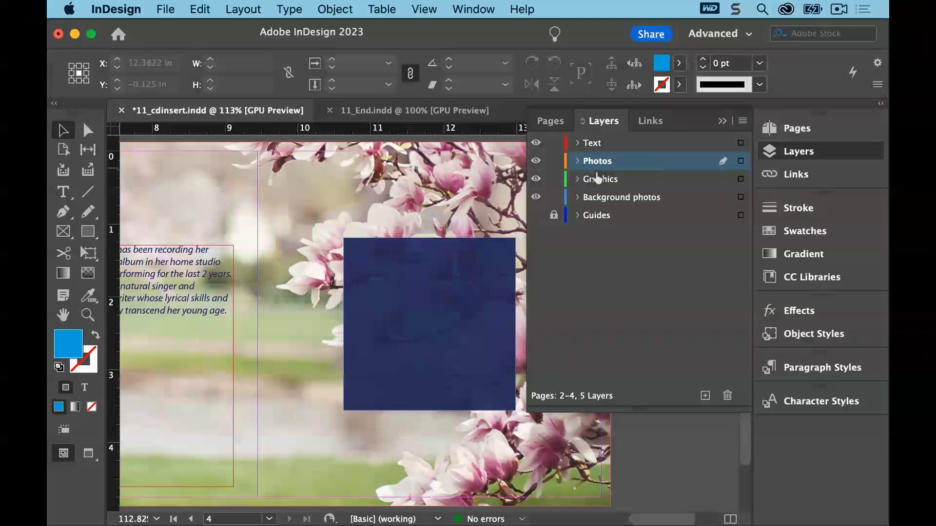
pyautogui.click(554, 197)
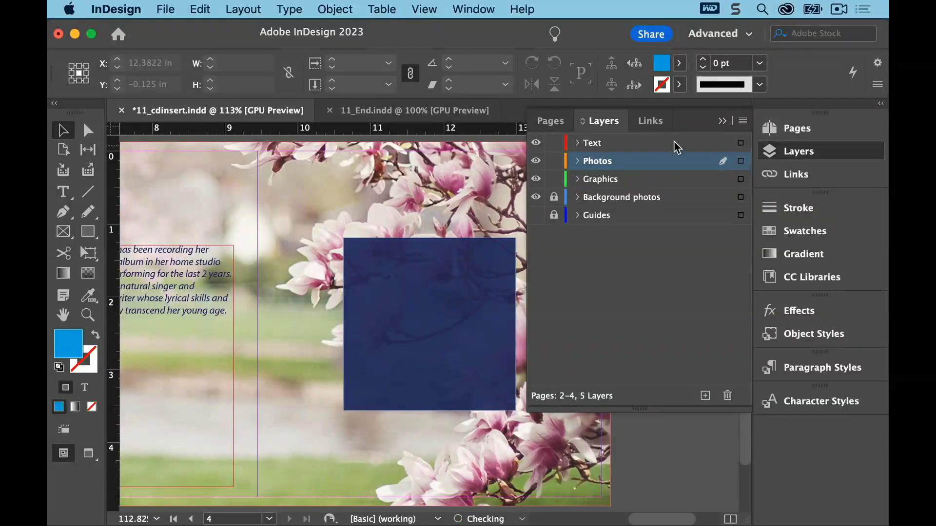
pyautogui.click(722, 121)
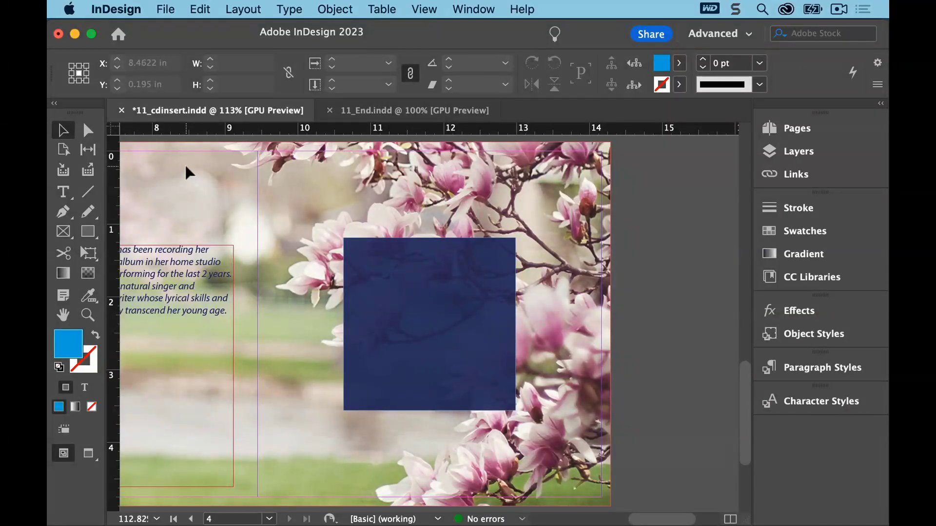
# Place Pears.psd from the Lesson11 folder onto page 4 over the blue square
pyautogui.click(166, 9)
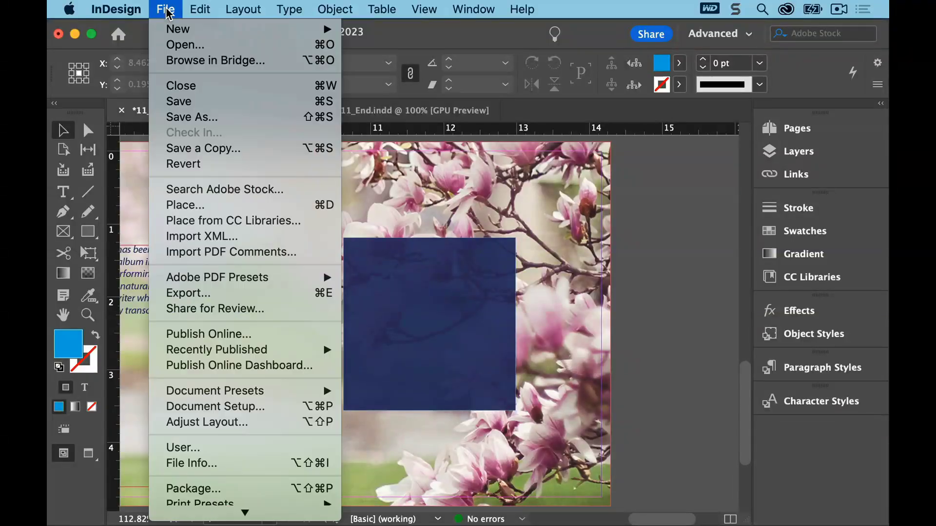
pyautogui.click(194, 205)
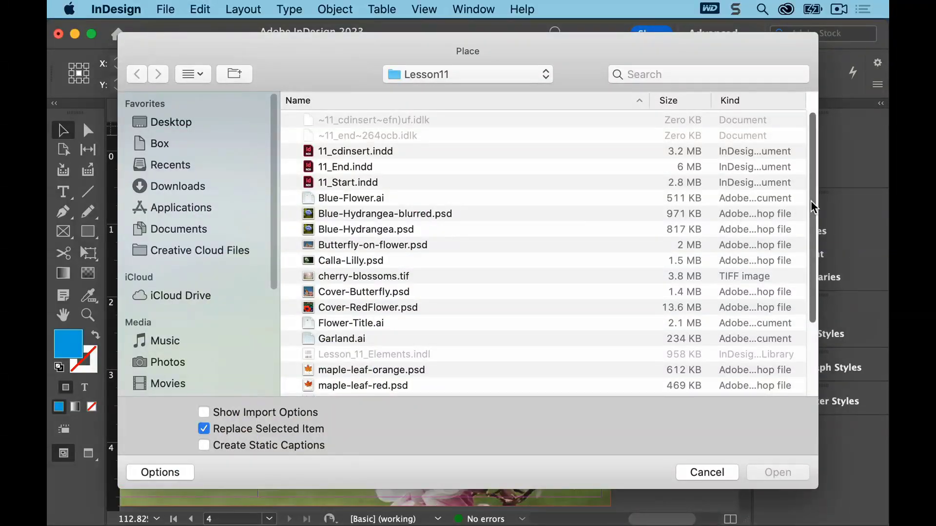
pyautogui.moveTo(813, 209); pyautogui.dragTo(814, 288)
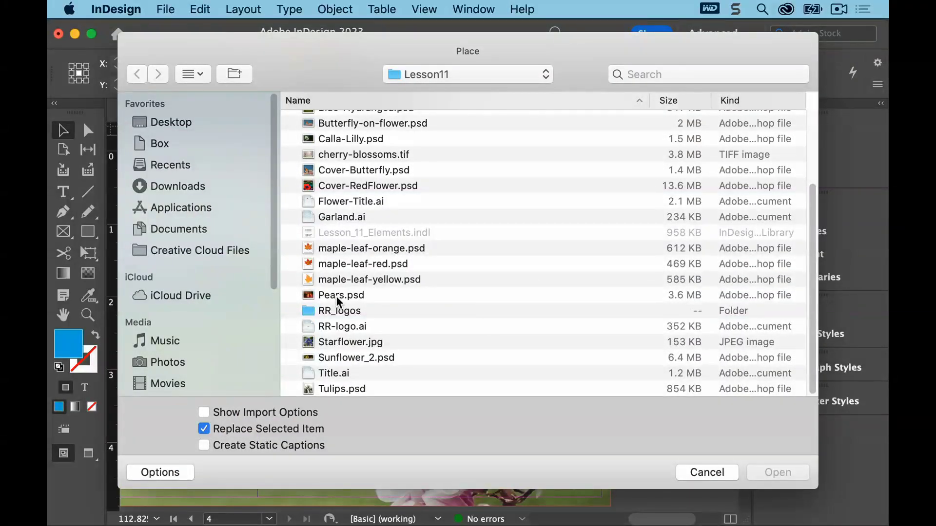
pyautogui.doubleClick(337, 297)
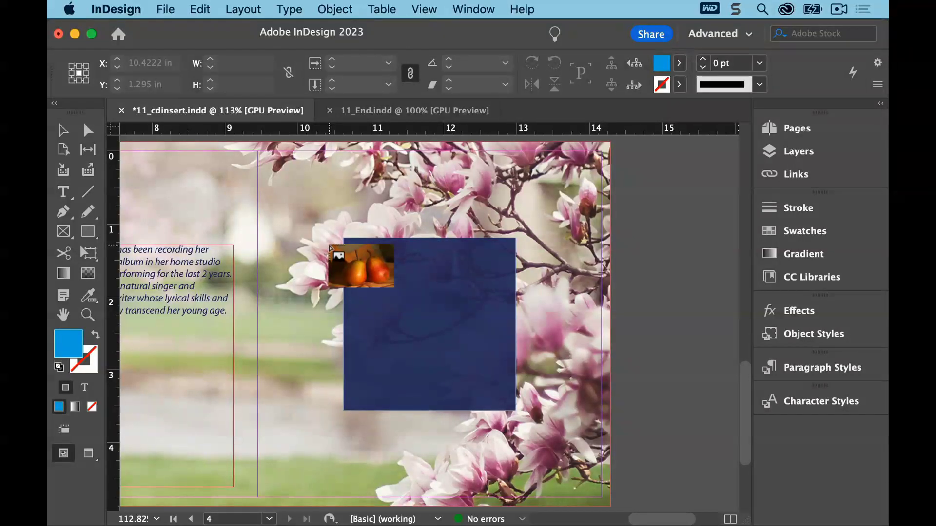
pyautogui.click(330, 246)
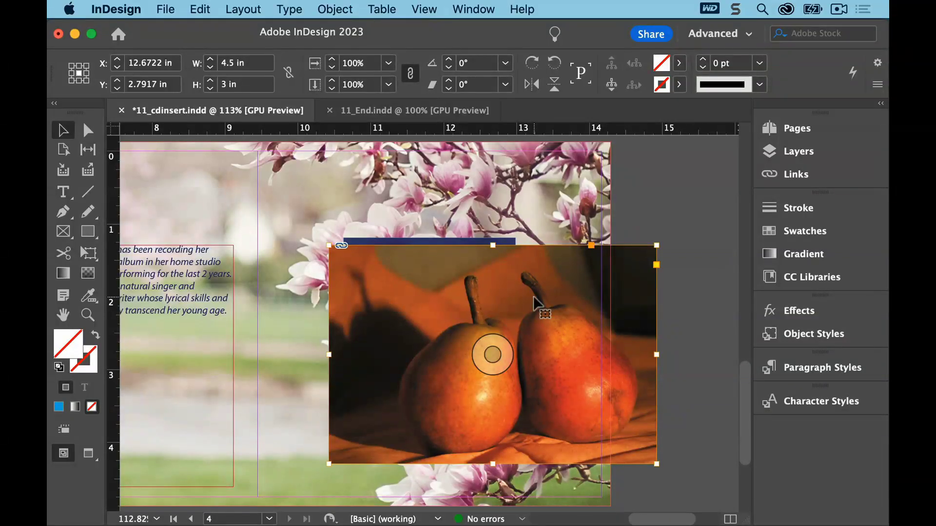
# Set the pears image's clipping path to the Photoshop Path named Two Pears
pyautogui.click(335, 10)
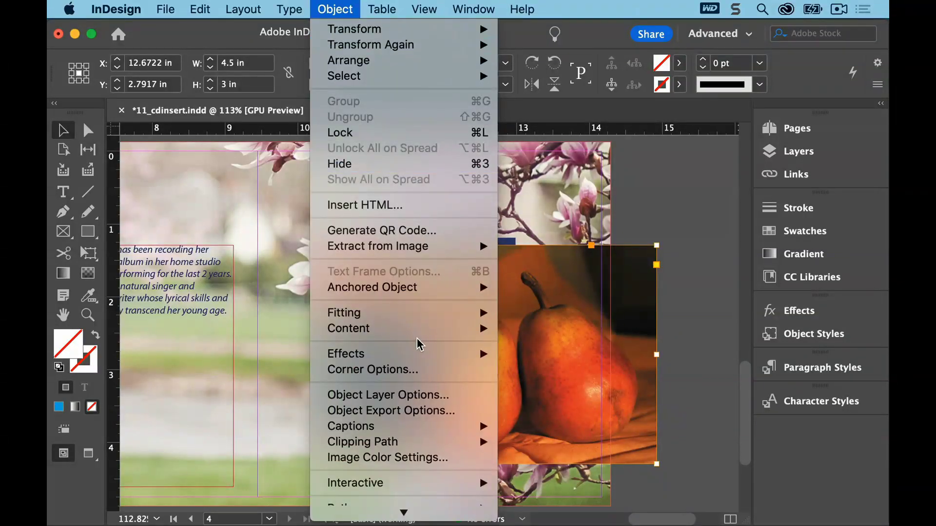
pyautogui.moveTo(437, 441)
pyautogui.click(526, 442)
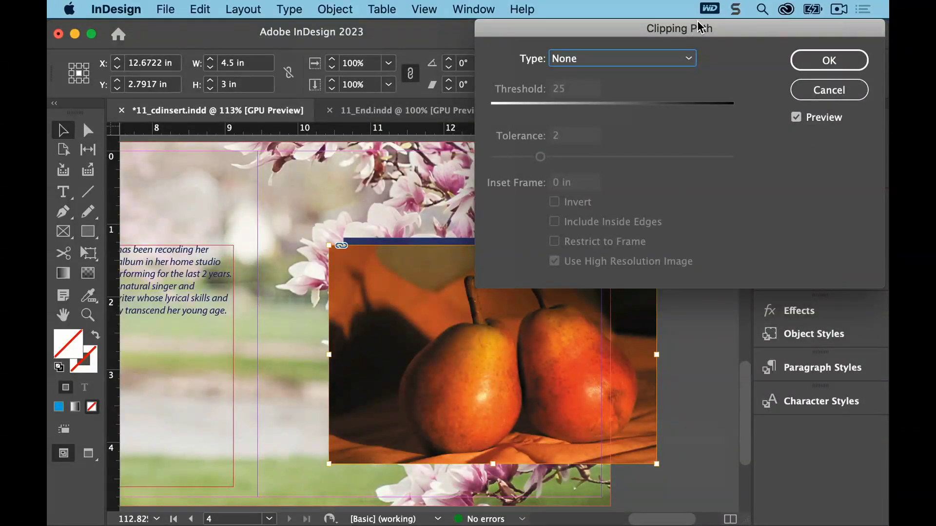
pyautogui.moveTo(698, 22)
pyautogui.mouseDown()
pyautogui.moveTo(717, 23)
pyautogui.moveTo(721, 42)
pyautogui.moveTo(701, 28)
pyautogui.mouseUp()
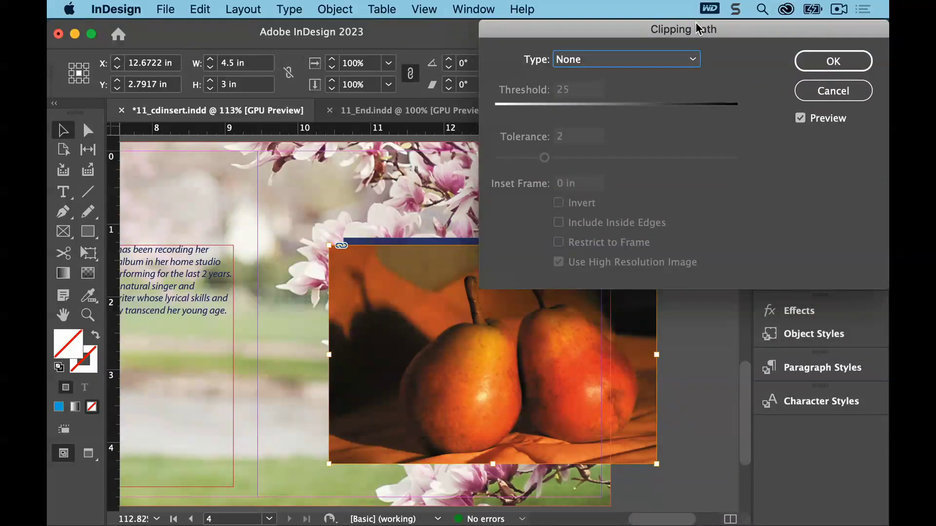
pyautogui.click(687, 59)
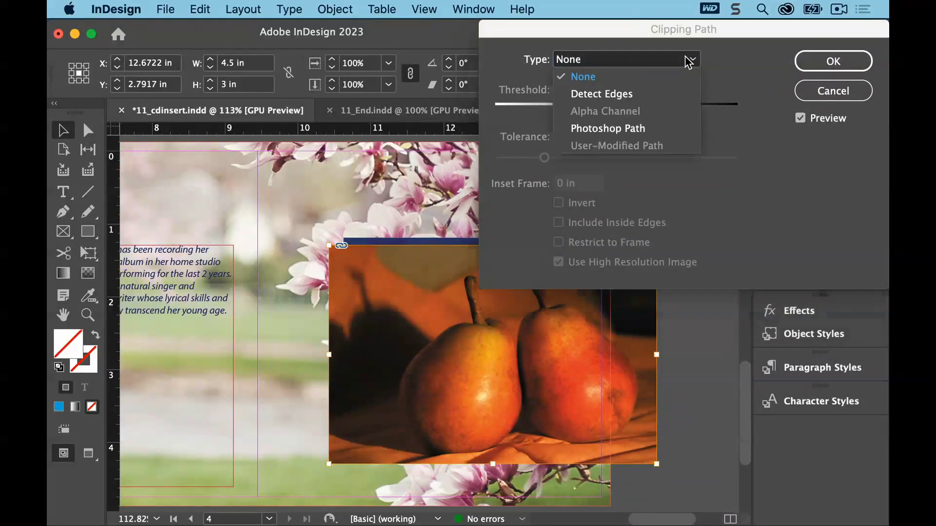
pyautogui.click(671, 128)
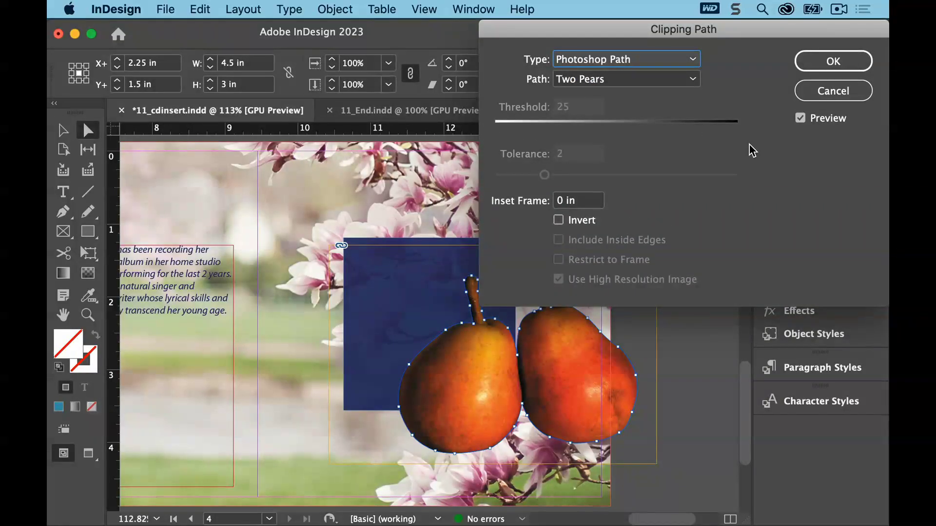
pyautogui.click(800, 118)
pyautogui.click(800, 119)
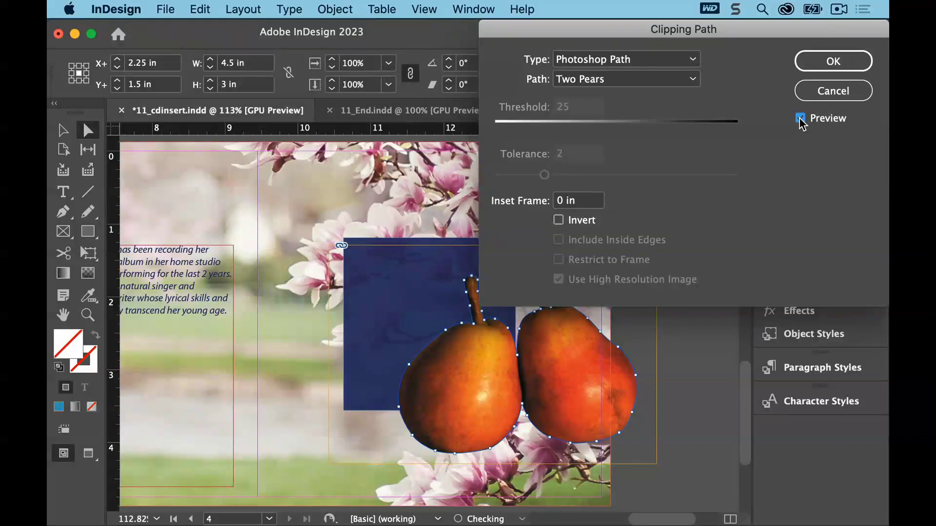
pyautogui.click(693, 80)
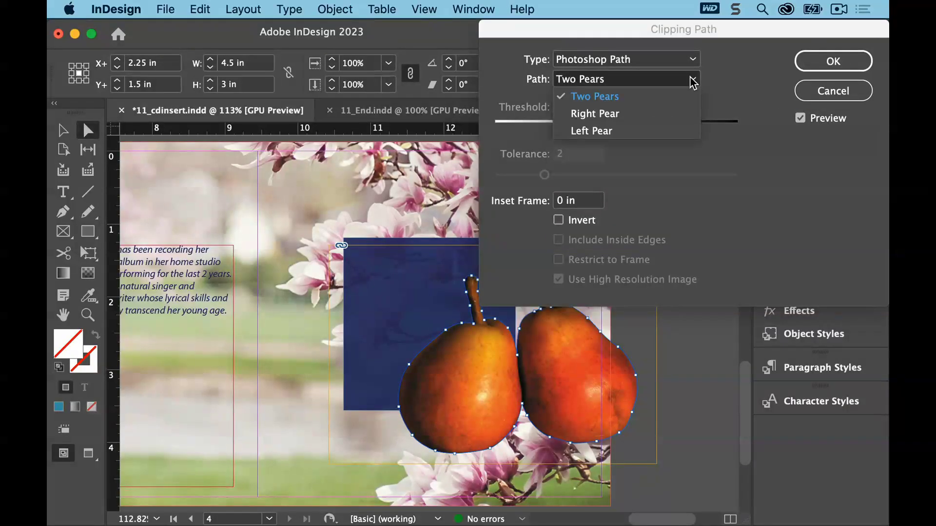
pyautogui.click(686, 97)
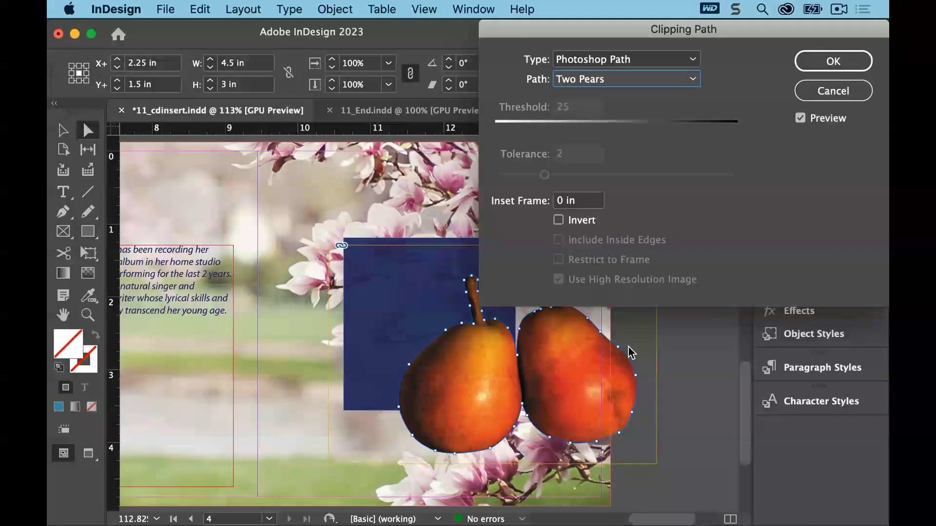
pyautogui.click(831, 61)
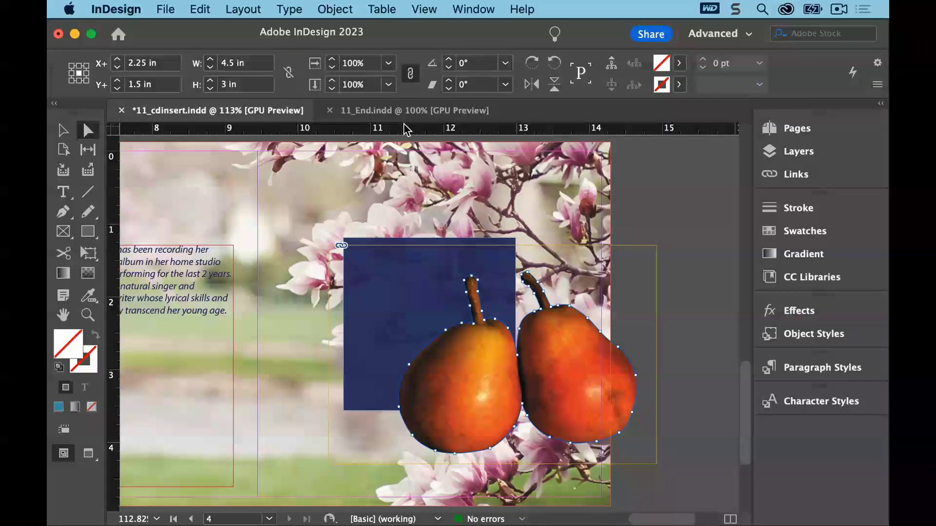
# Fit the pears frame to its content
pyautogui.click(347, 7)
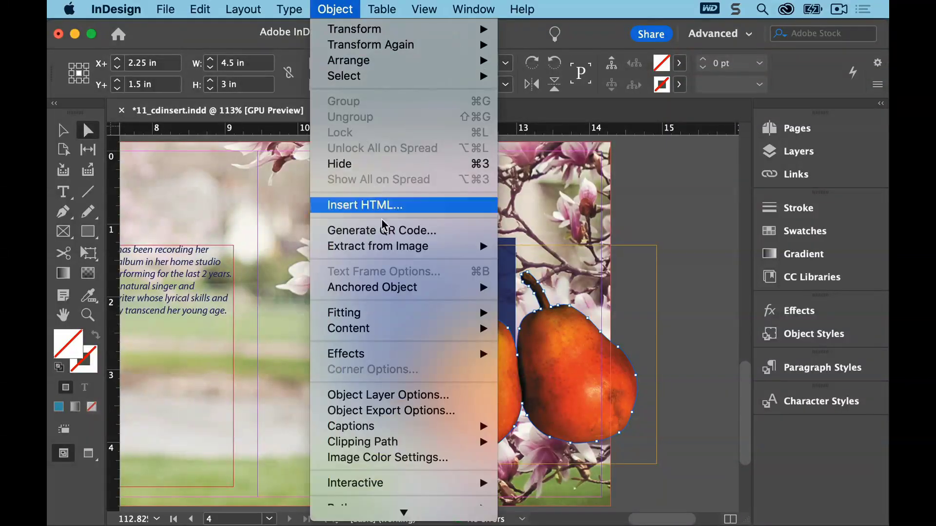
pyautogui.moveTo(395, 316)
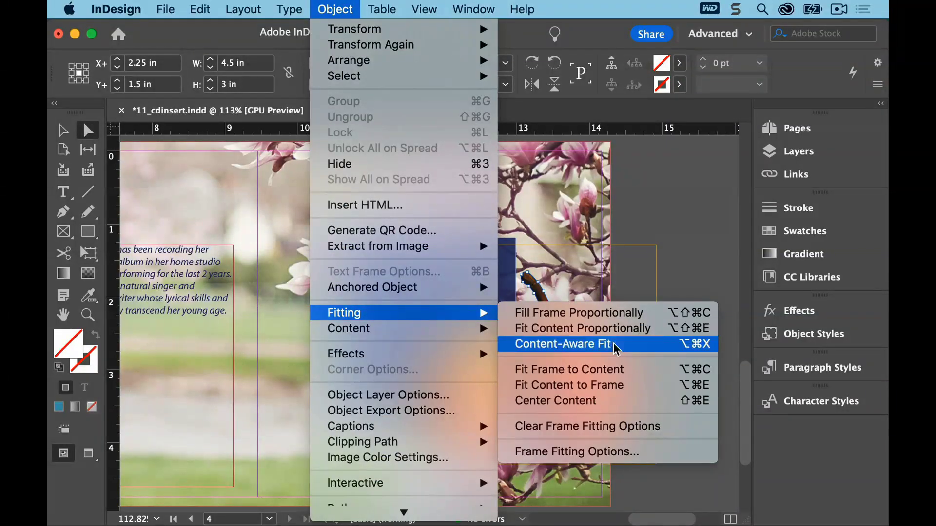
pyautogui.click(619, 370)
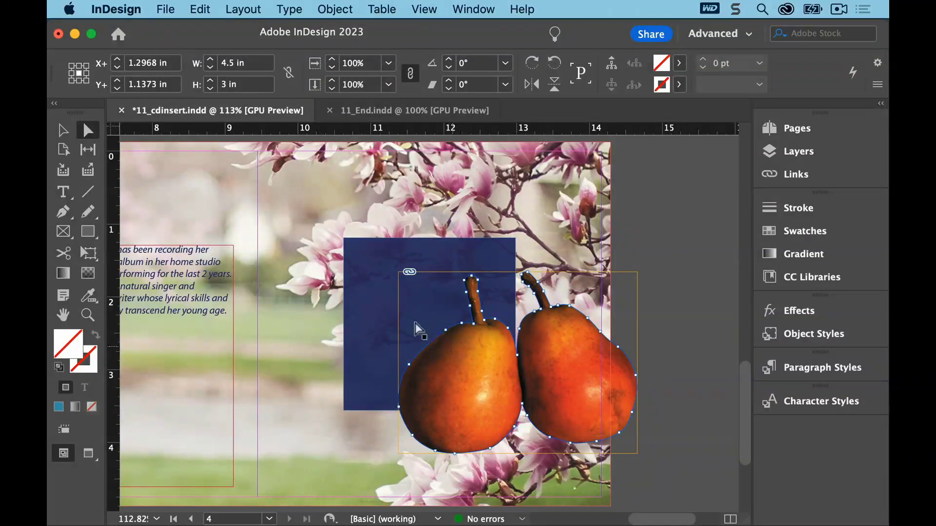
pyautogui.click(66, 131)
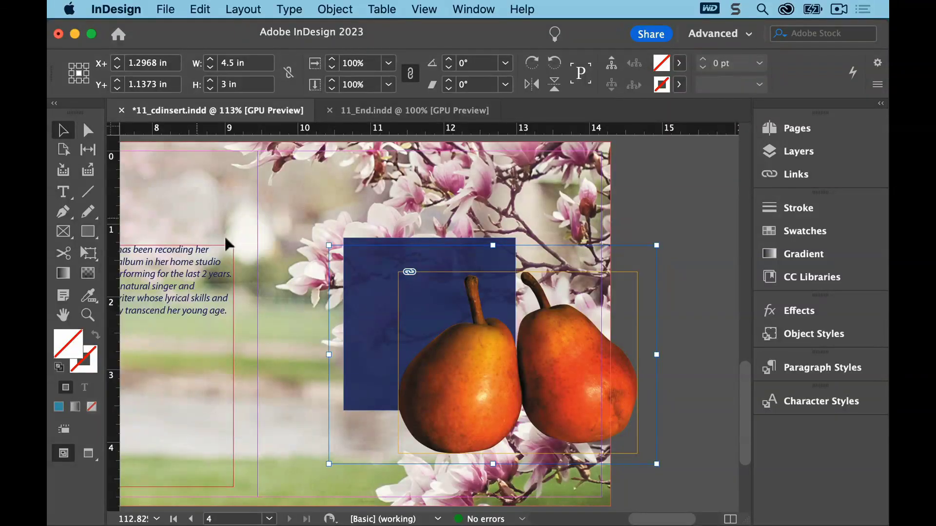
# Scale the pears frame down to about 1.05 × 0.8 in
pyautogui.doubleClick(435, 362)
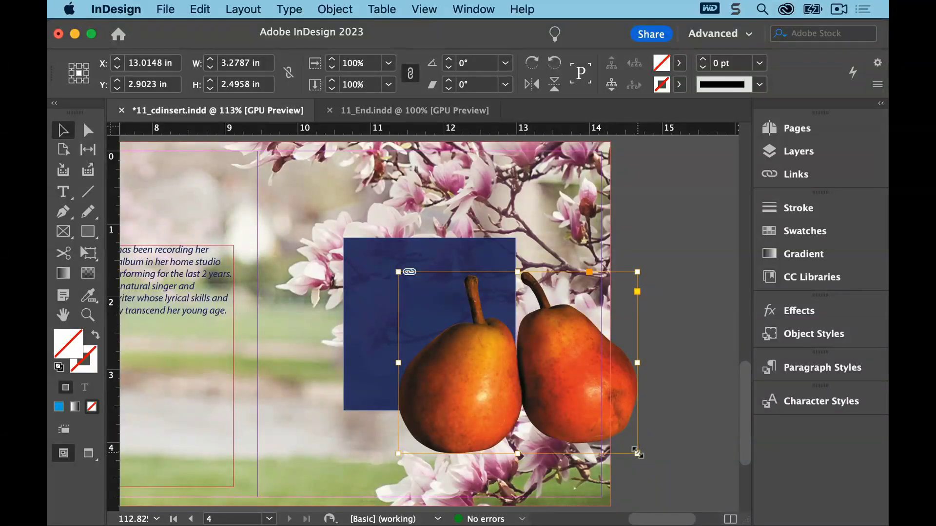
pyautogui.moveTo(638, 453); pyautogui.dragTo(468, 330)
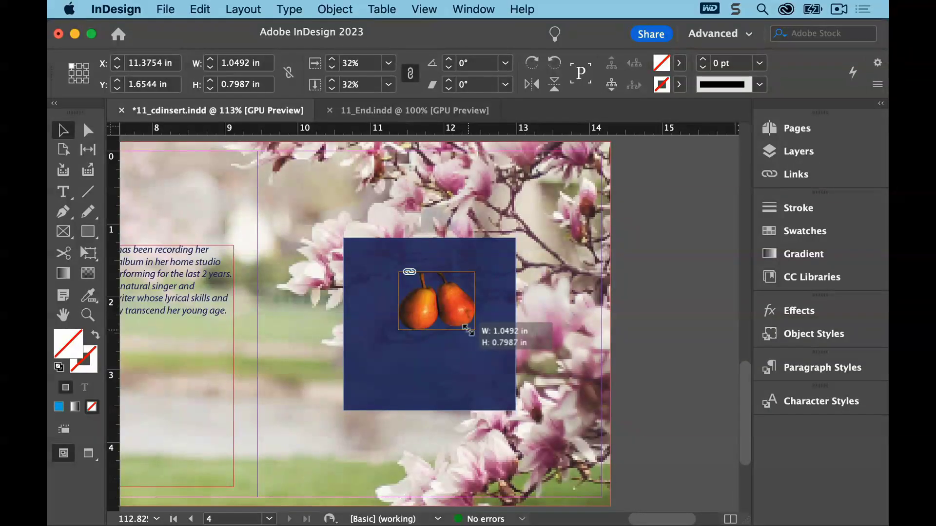
pyautogui.moveTo(468, 330); pyautogui.dragTo(468, 331)
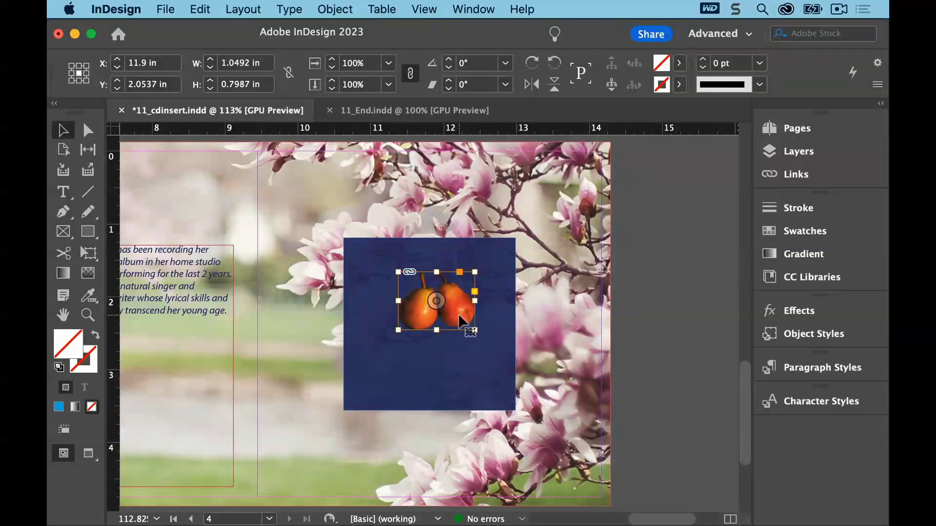
# Move the pears to the blue square's lower edge and duplicate a copy to its upper right corner
pyautogui.moveTo(458, 319); pyautogui.dragTo(457, 420)
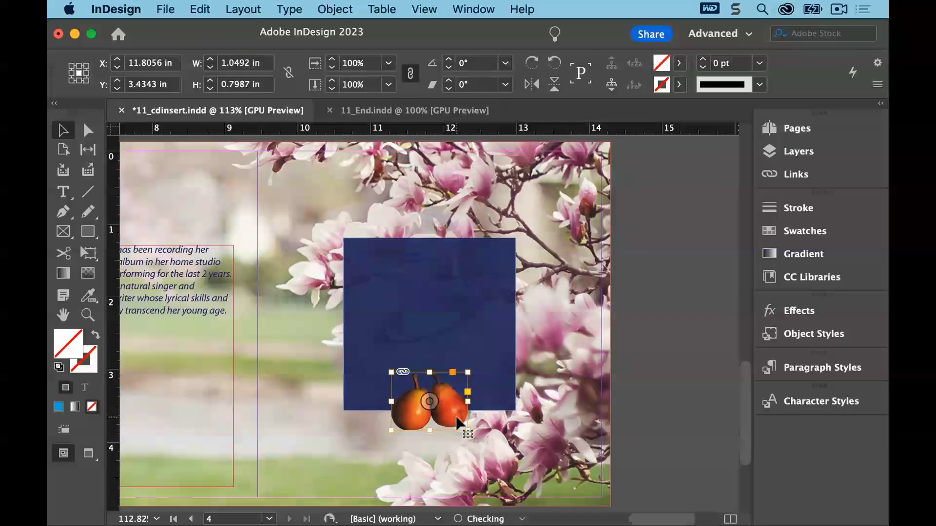
pyautogui.moveTo(458, 423); pyautogui.dragTo(530, 303)
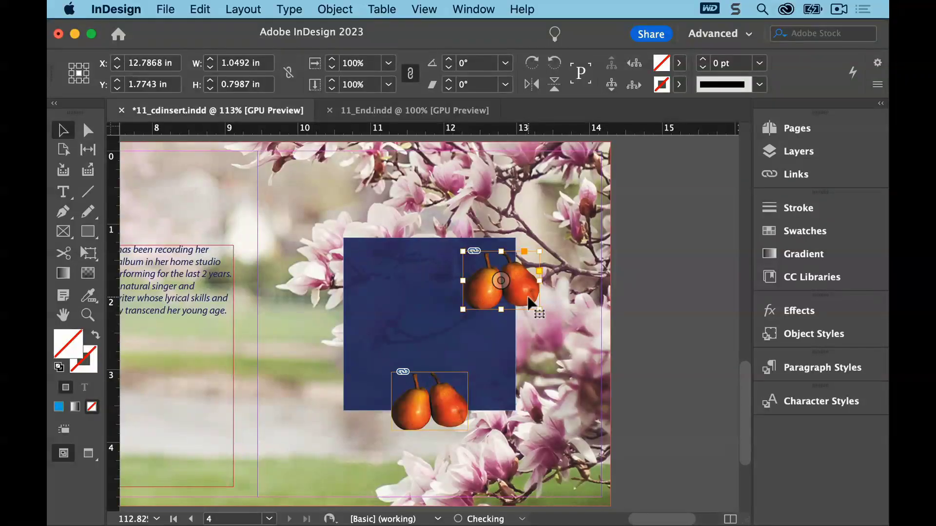
# Set the copied pears' clipping path to the Photoshop Path named Right Pear
pyautogui.click(335, 10)
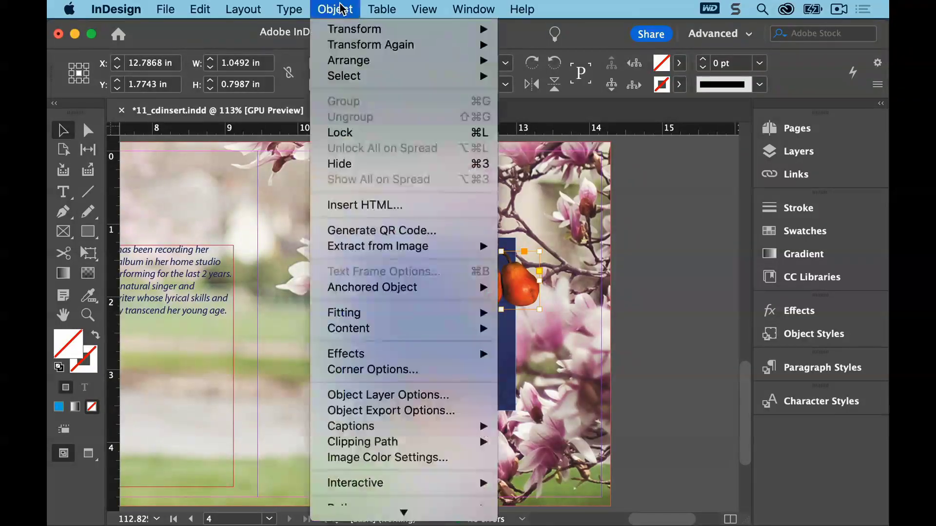
pyautogui.moveTo(439, 443)
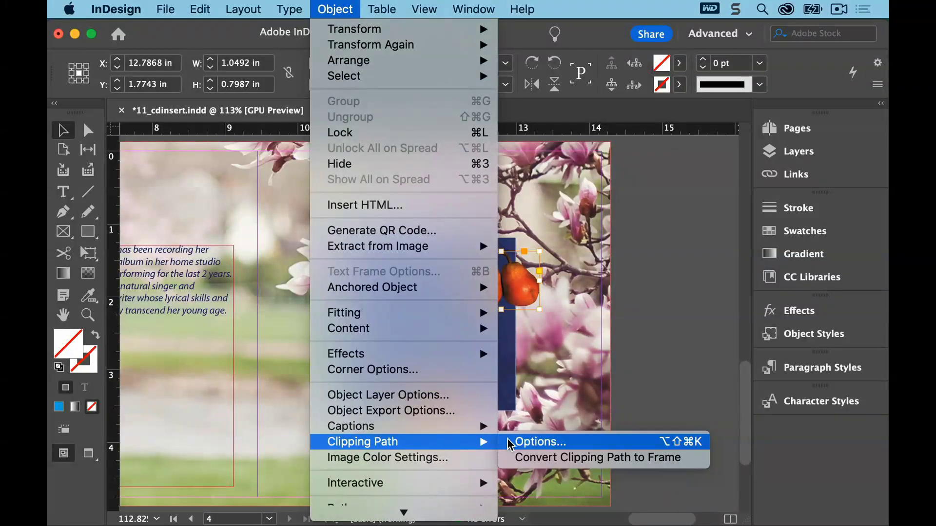
pyautogui.click(509, 442)
pyautogui.click(693, 79)
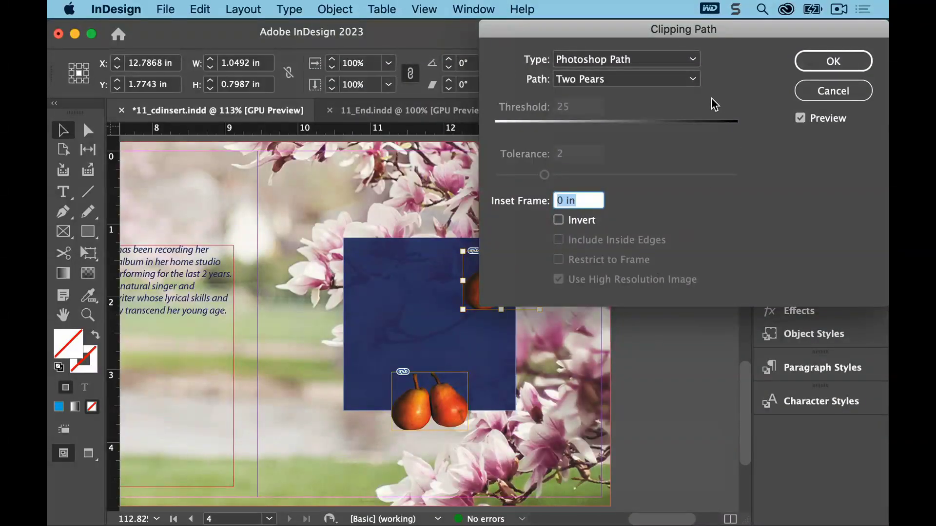
pyautogui.click(675, 112)
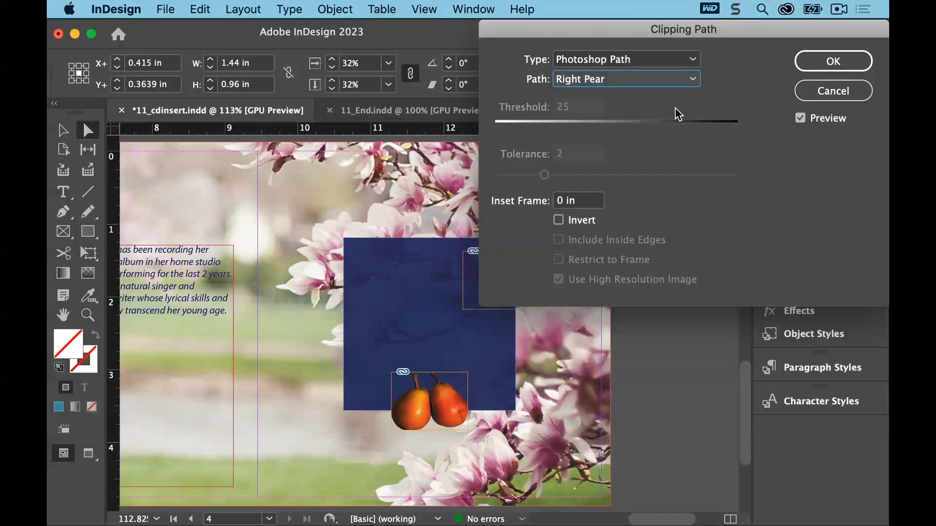
pyautogui.click(832, 61)
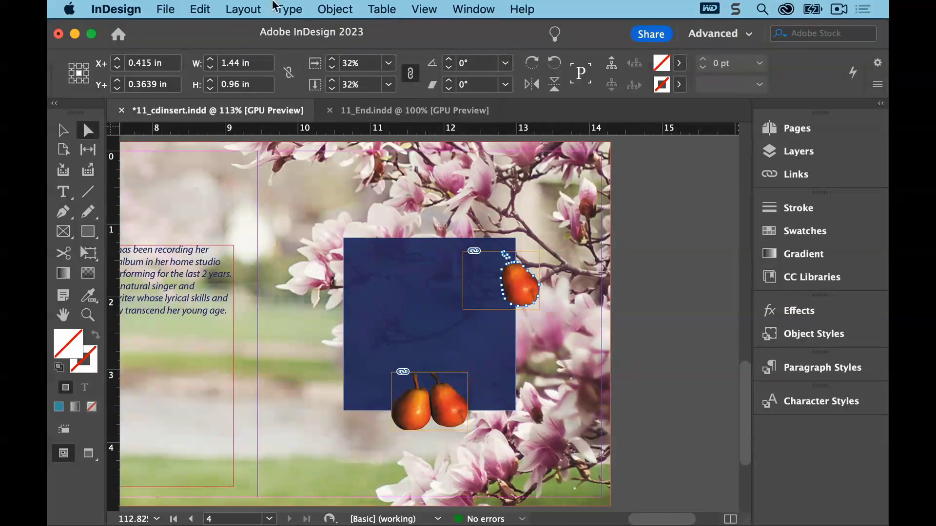
# Fit the copied pear's frame to its content
pyautogui.click(332, 9)
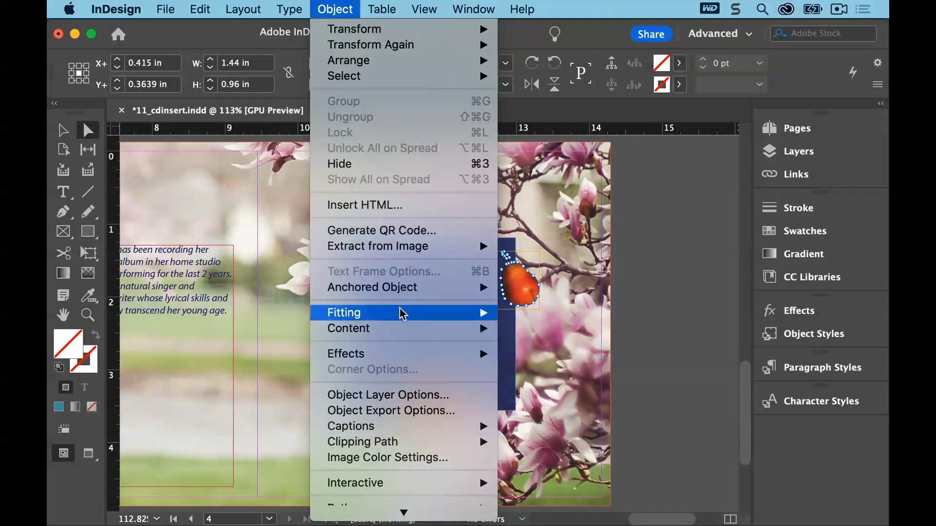
pyautogui.moveTo(403, 313)
pyautogui.click(571, 369)
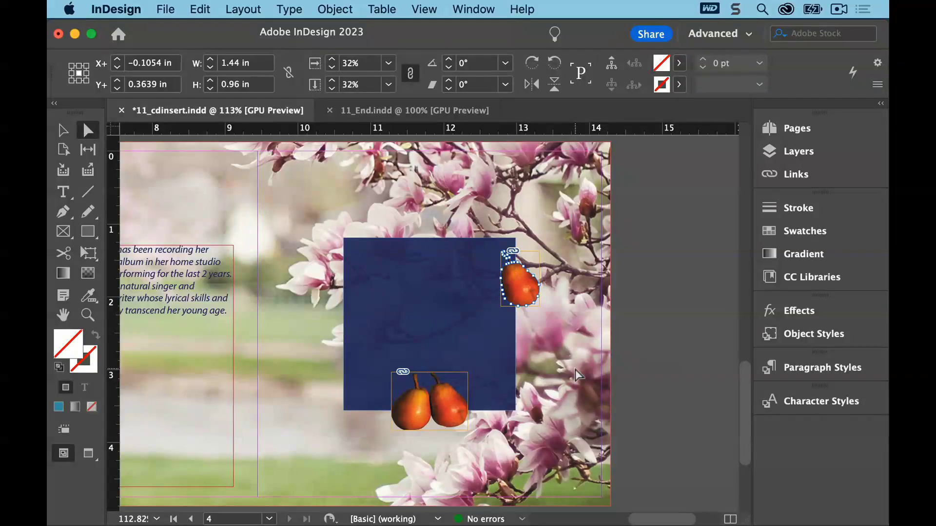
# Select the copied pear's frame and scale it down to about 0.42 × 0.6 in
pyautogui.click(64, 131)
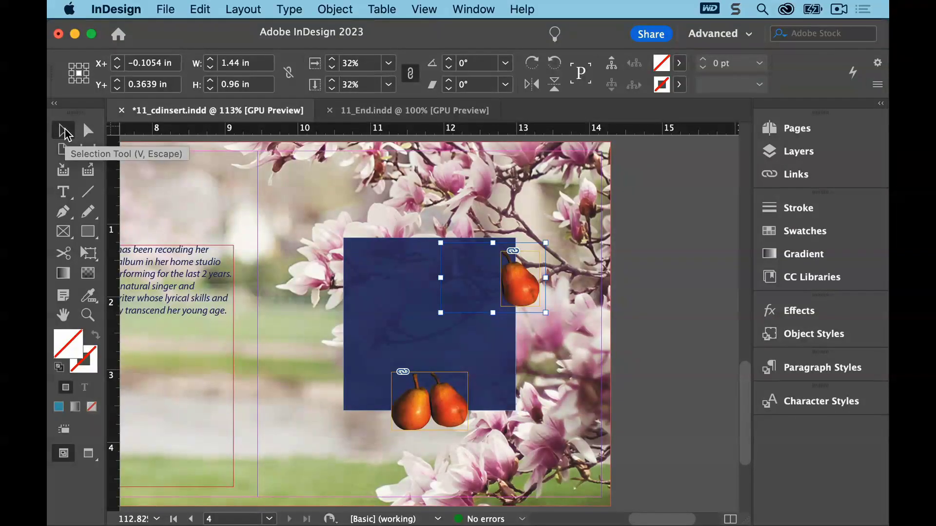
pyautogui.click(505, 281)
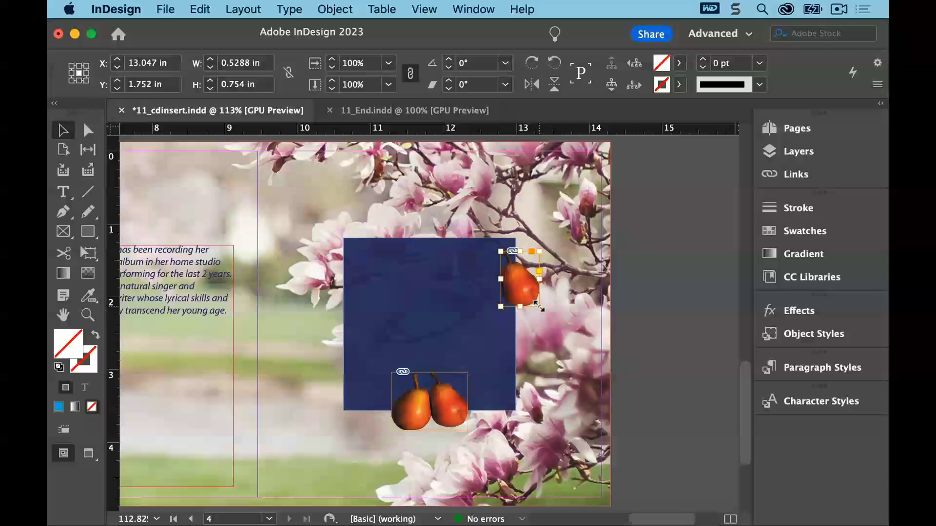
pyautogui.moveTo(538, 304); pyautogui.dragTo(530, 297)
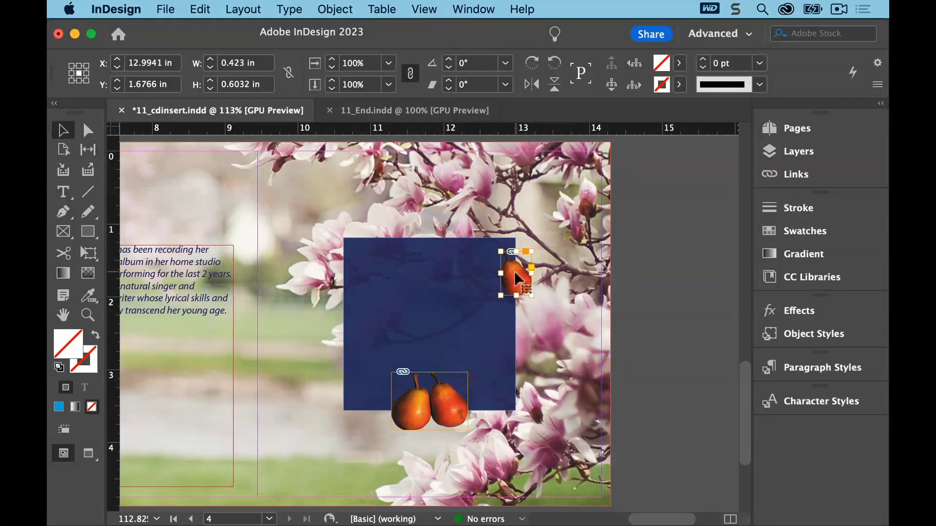
# Move the small pear slightly left inside the blue square and rotate it to −28°
pyautogui.moveTo(515, 271); pyautogui.dragTo(496, 271)
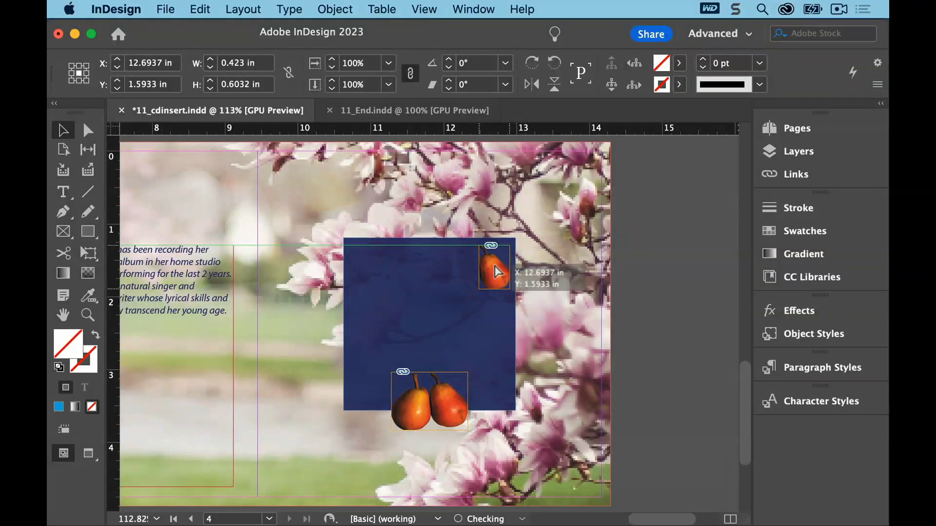
pyautogui.moveTo(496, 271); pyautogui.dragTo(496, 271)
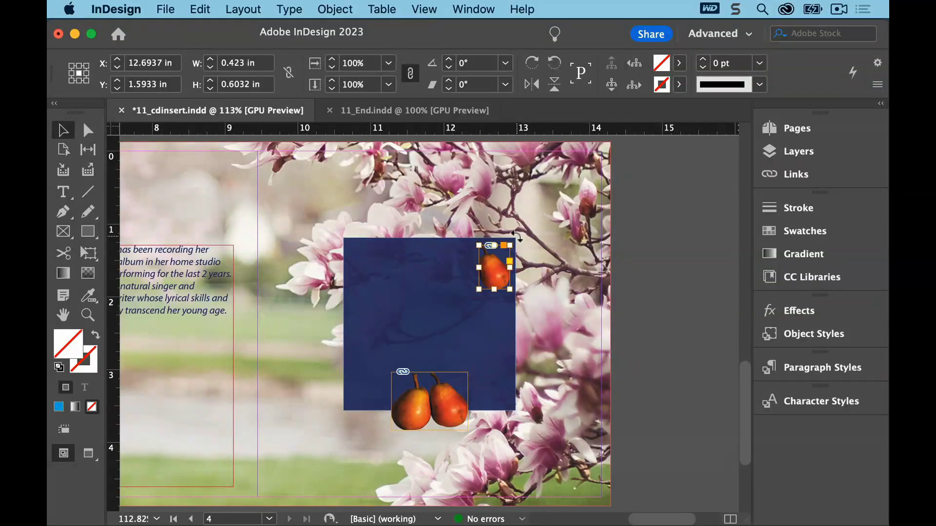
pyautogui.moveTo(517, 236); pyautogui.dragTo(521, 257)
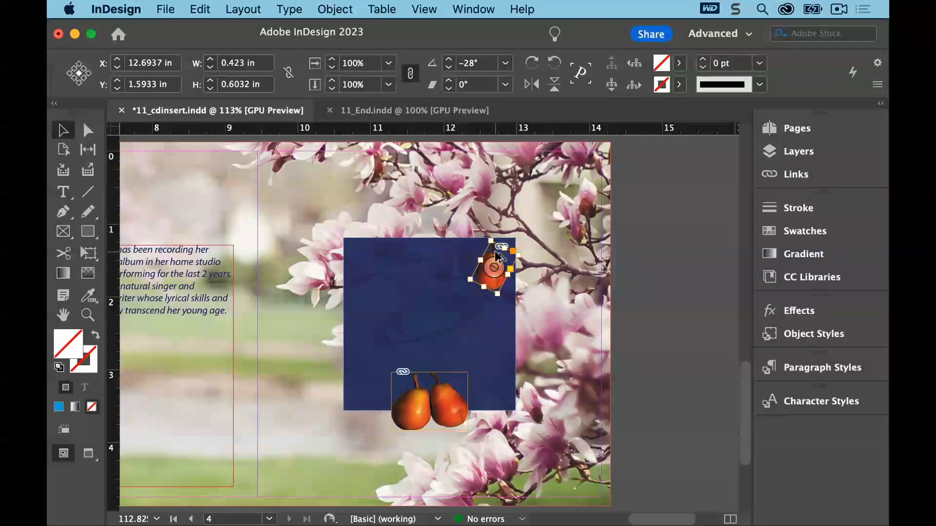
# Duplicate the rotated pear toward the square's middle and set the copy's clipping path to the Photoshop Path named Left Pear
pyautogui.moveTo(495, 253); pyautogui.dragTo(431, 286)
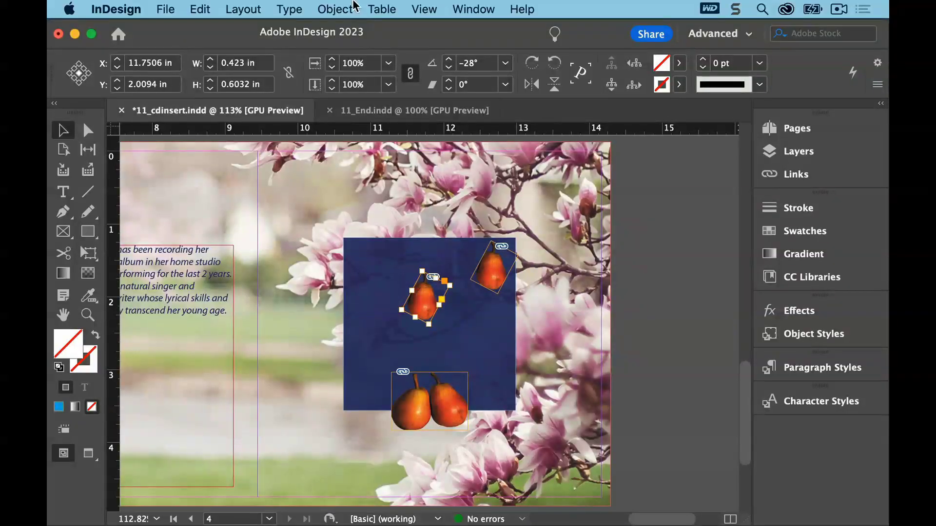
pyautogui.click(336, 9)
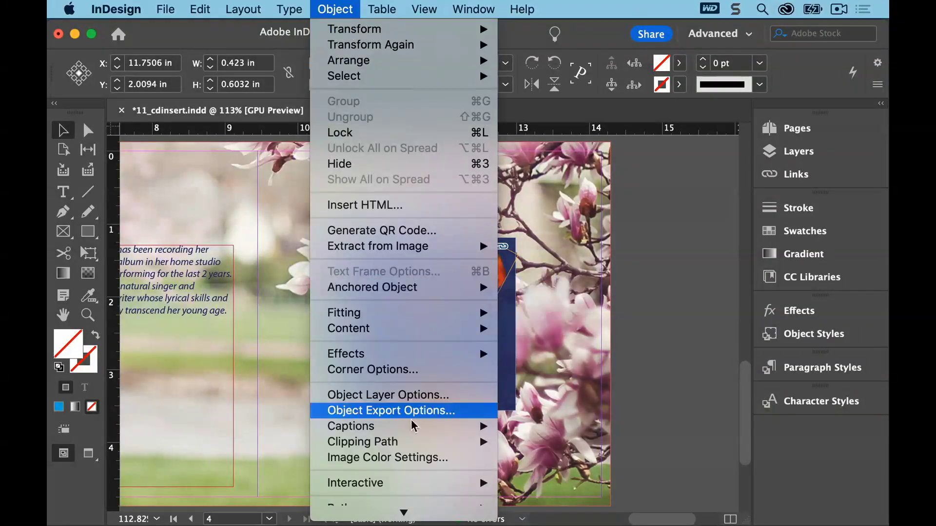
pyautogui.moveTo(415, 443)
pyautogui.click(520, 444)
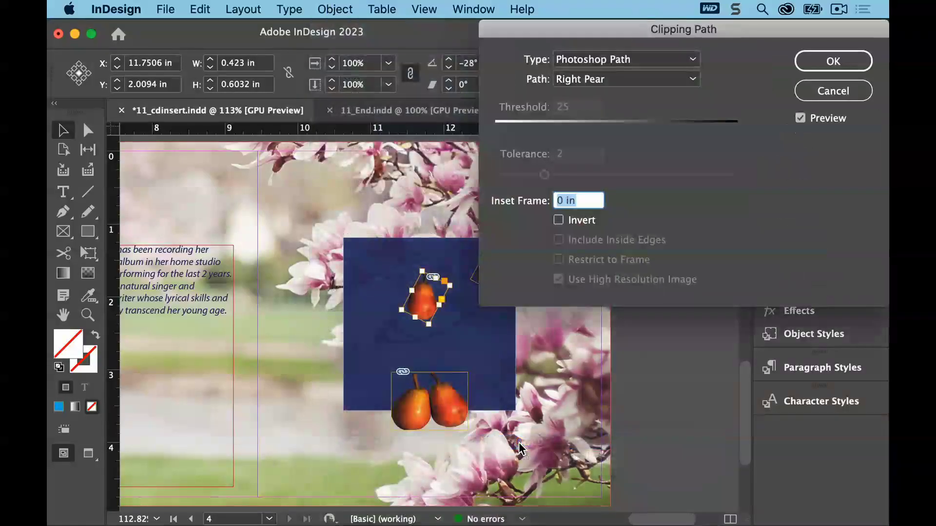
pyautogui.click(682, 80)
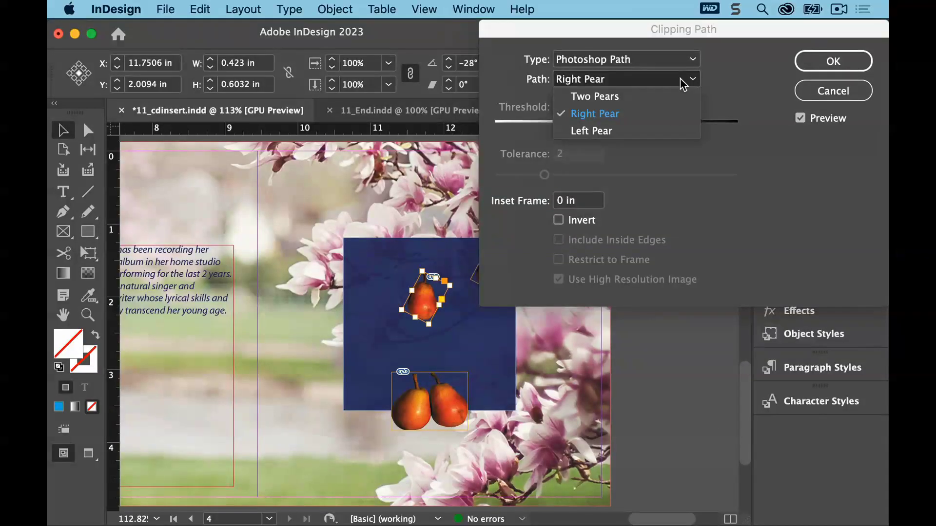
pyautogui.click(662, 130)
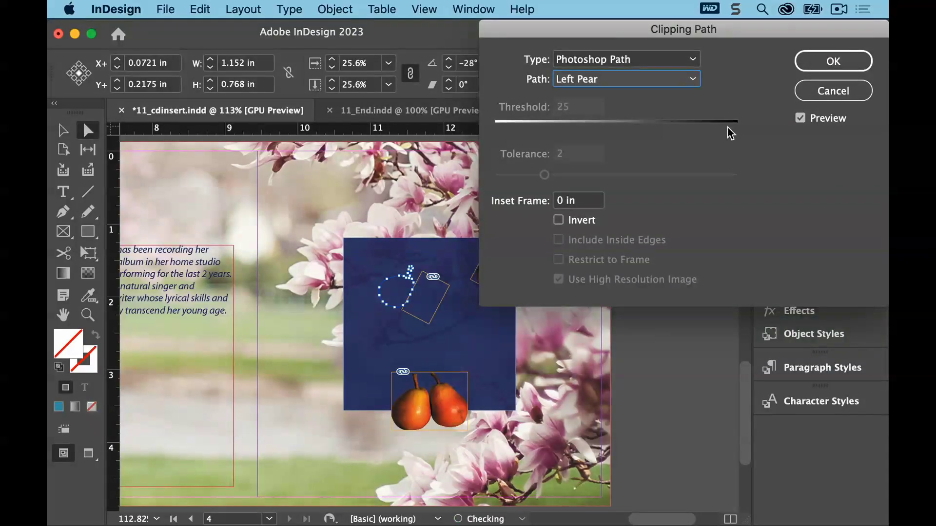
pyautogui.click(825, 61)
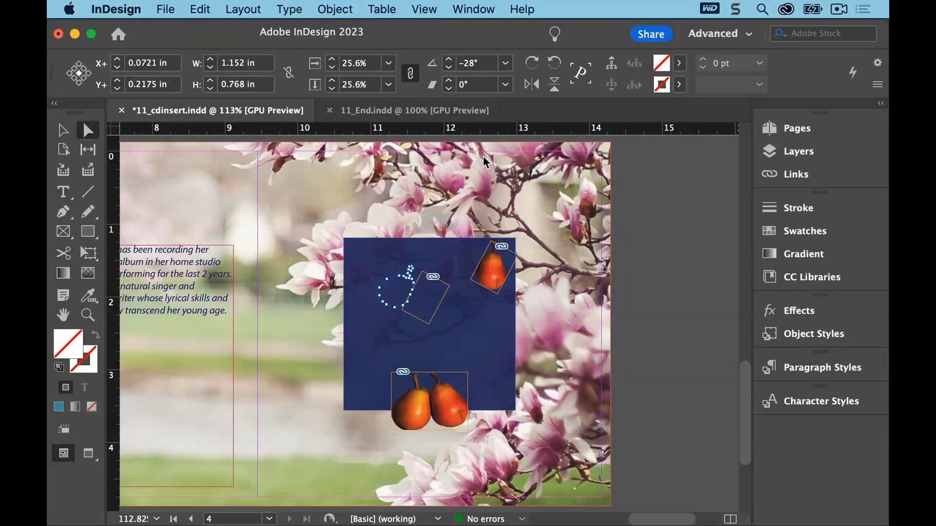
# Fit the new pear's frame to its content
pyautogui.click(341, 8)
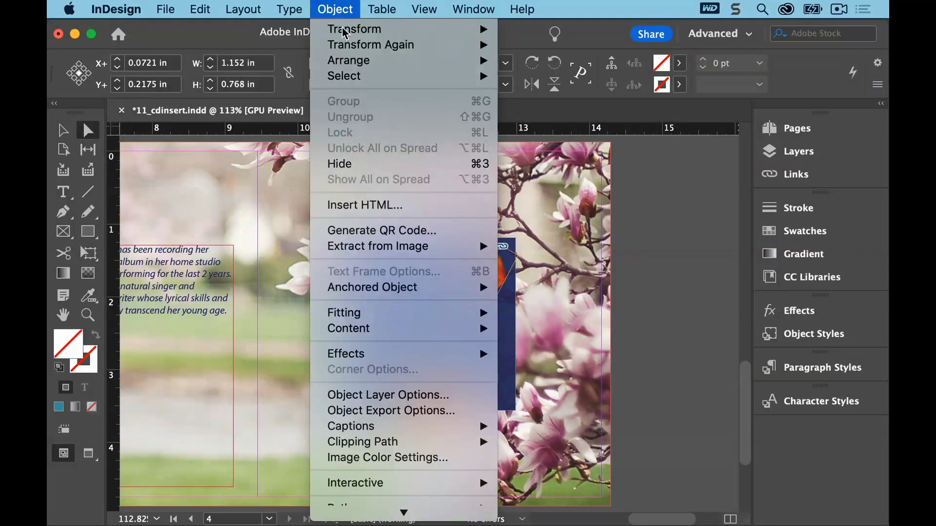
pyautogui.moveTo(388, 314)
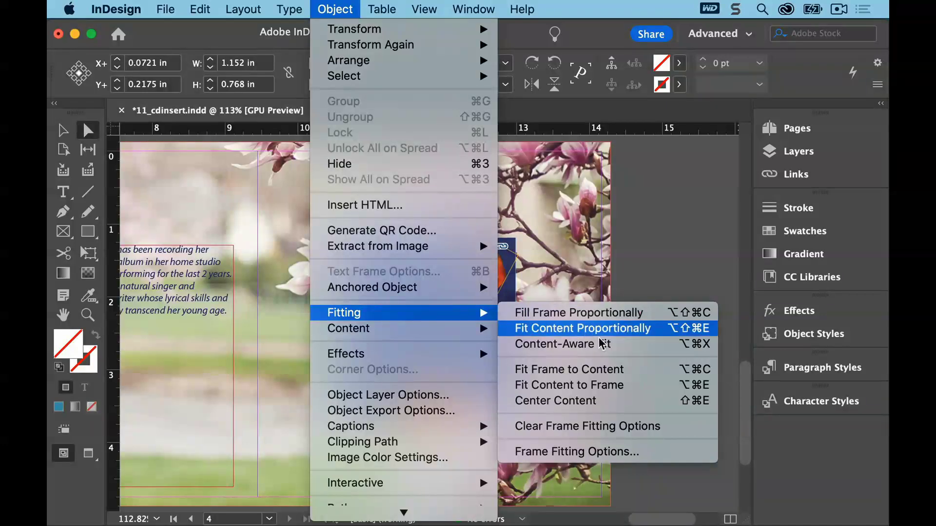
pyautogui.click(613, 369)
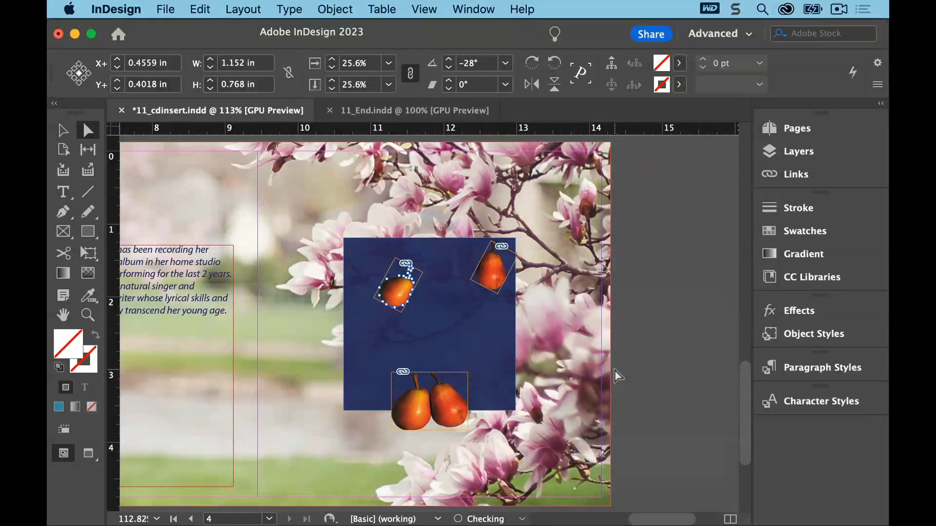
# Rotate the left pear to 22° and move it onto the pair of pears at the square's lower edge
pyautogui.click(62, 130)
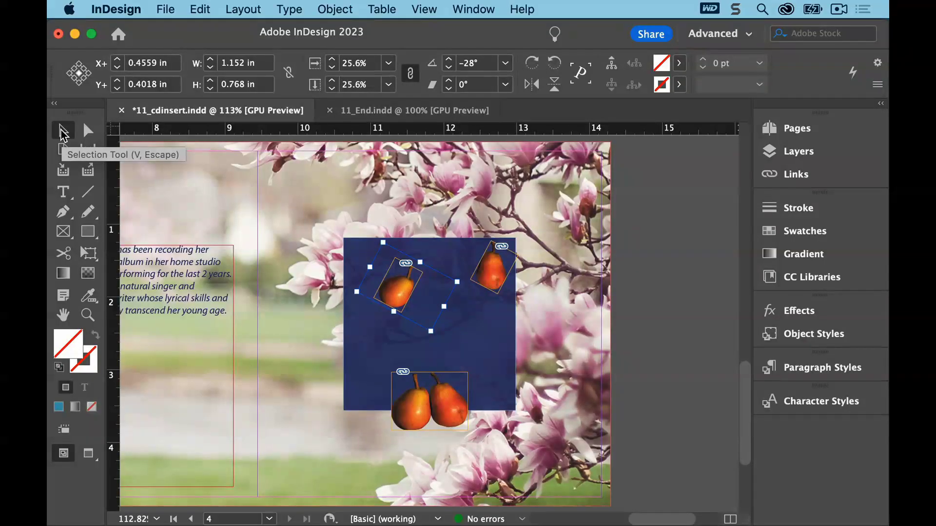
pyautogui.click(392, 281)
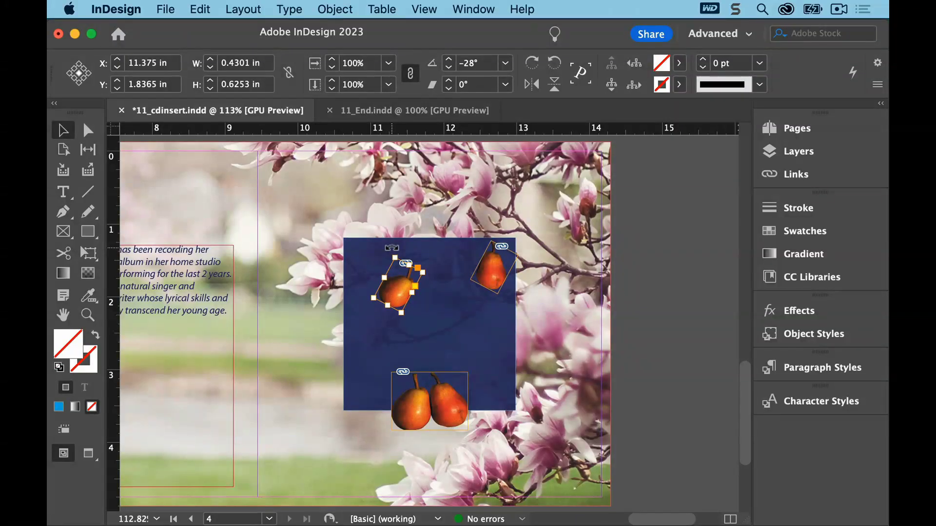
pyautogui.moveTo(391, 247); pyautogui.dragTo(368, 273)
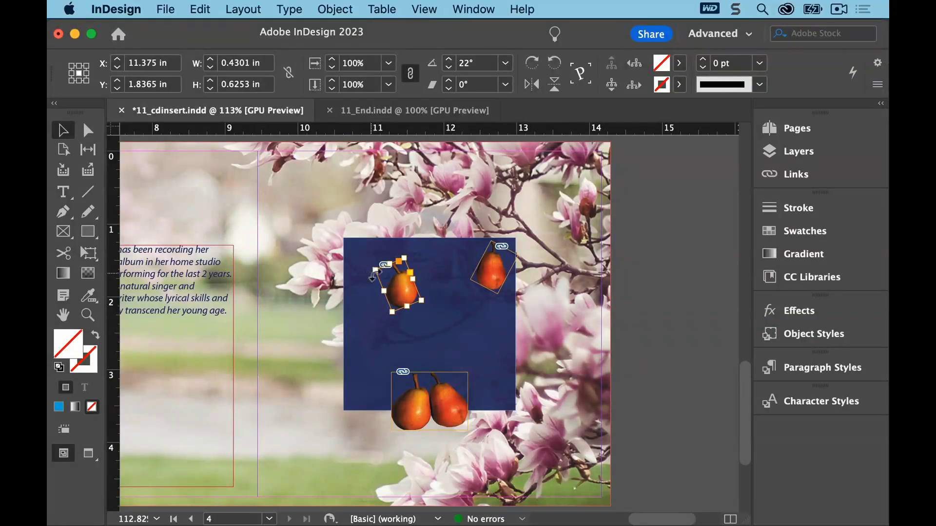
pyautogui.moveTo(412, 299); pyautogui.dragTo(442, 432)
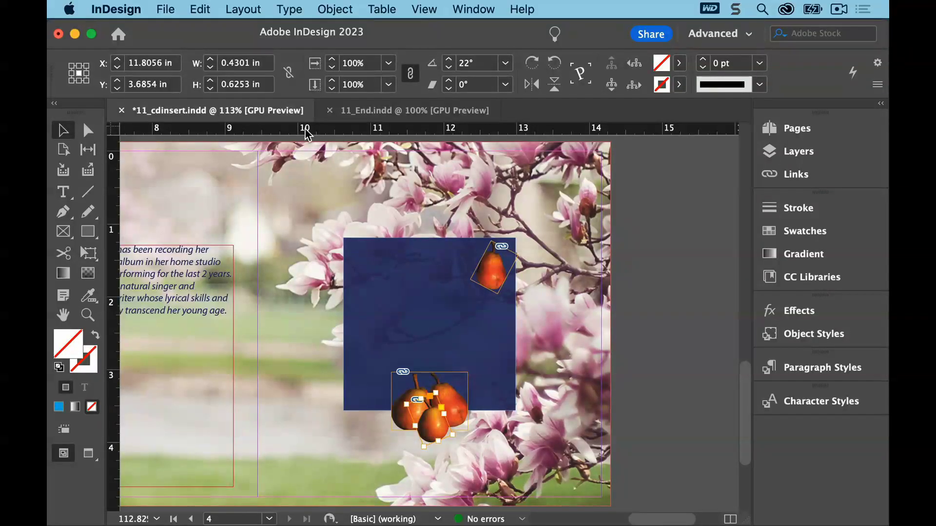
# Save the document and deselect everything
pyautogui.click(164, 9)
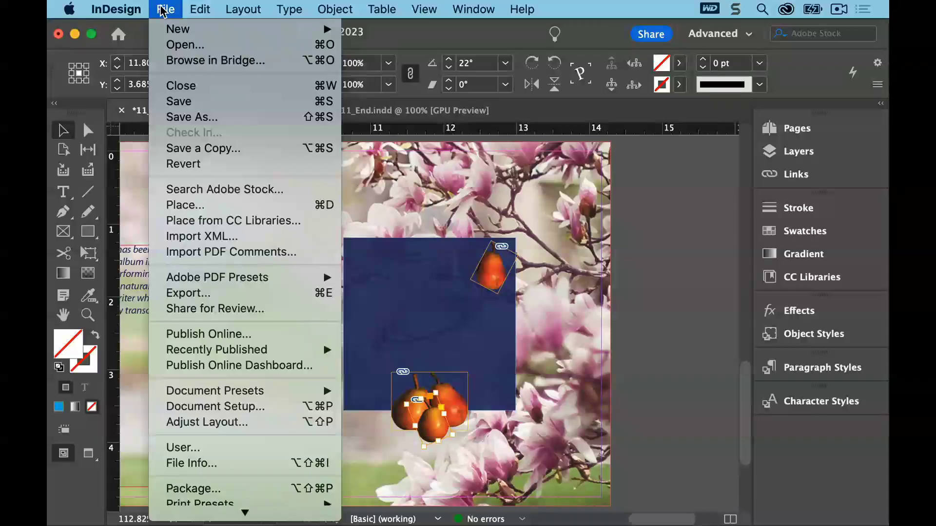
pyautogui.click(176, 100)
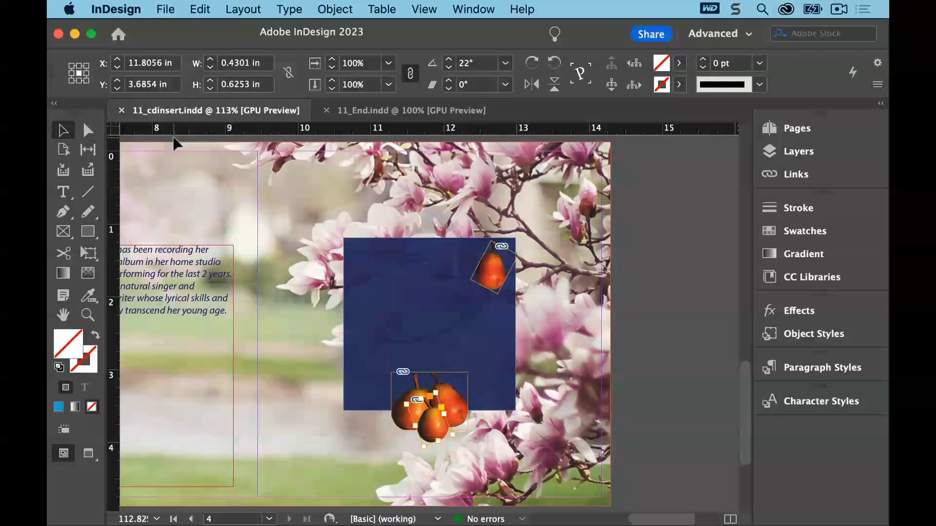
pyautogui.click(174, 139)
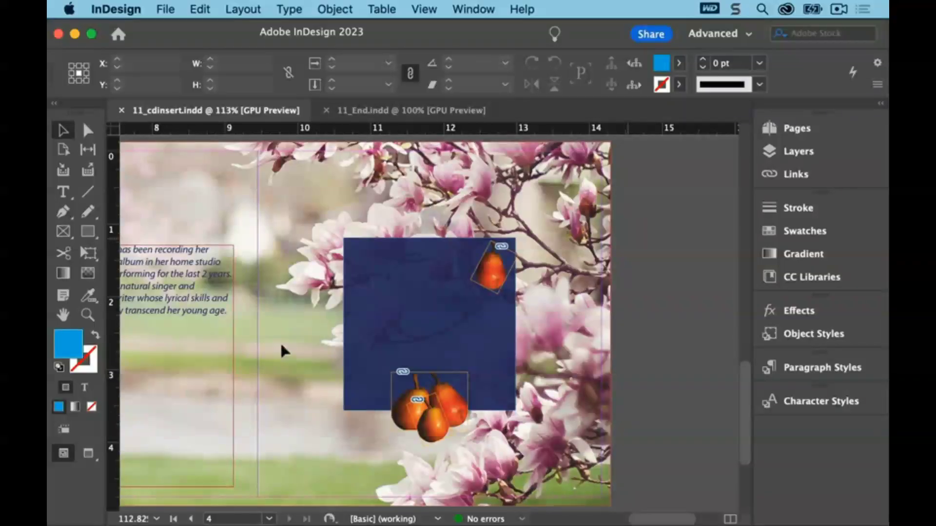
# Draw an empty rectangle frame about 3.5 × 3.18 in over the tree on the left panel
pyautogui.moveTo(282, 347); pyautogui.dragTo(485, 342)
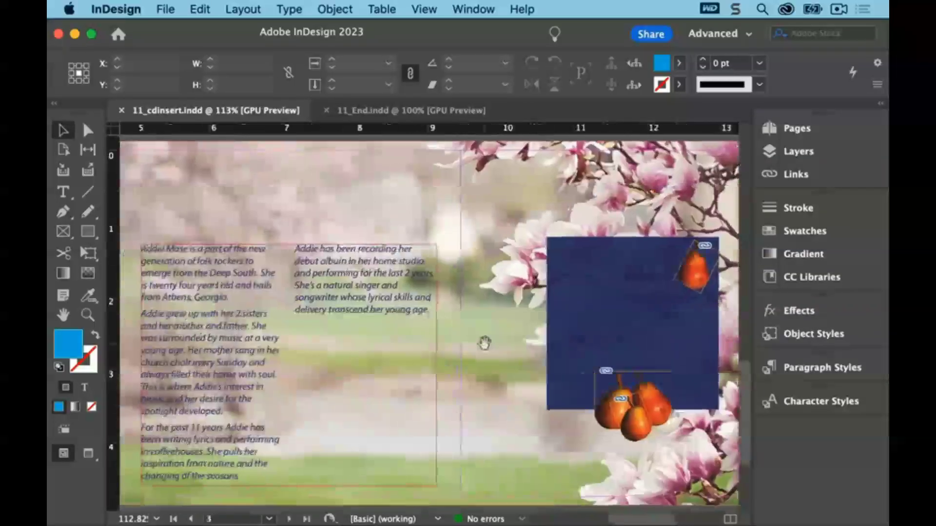
pyautogui.moveTo(314, 415); pyautogui.dragTo(737, 395)
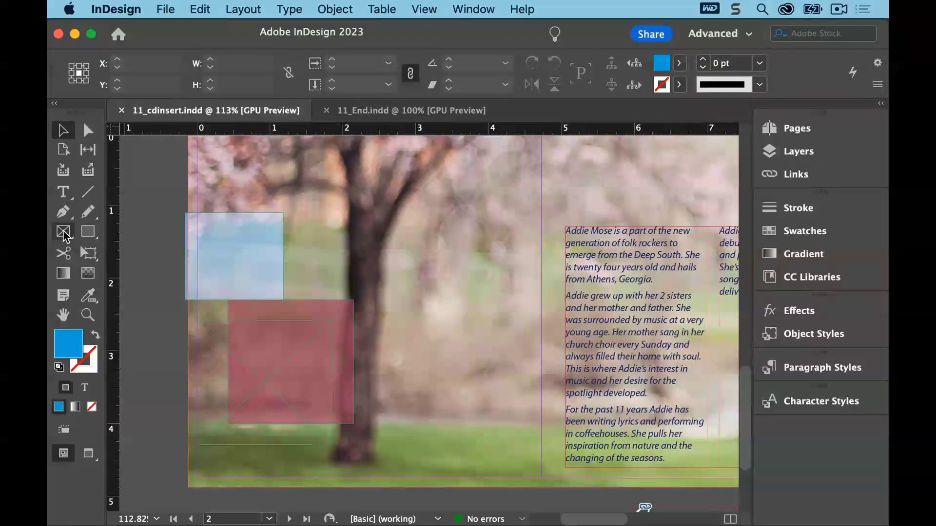
pyautogui.click(63, 232)
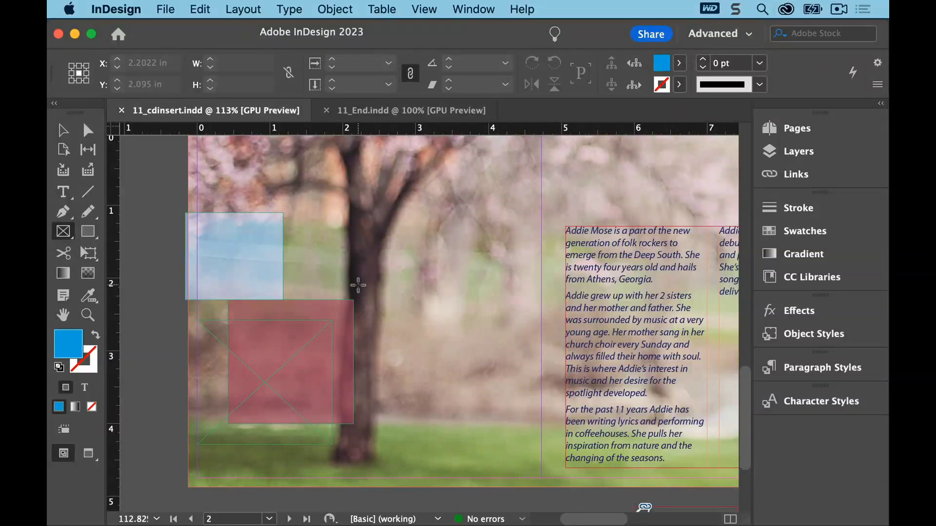
pyautogui.moveTo(357, 288); pyautogui.dragTo(612, 470)
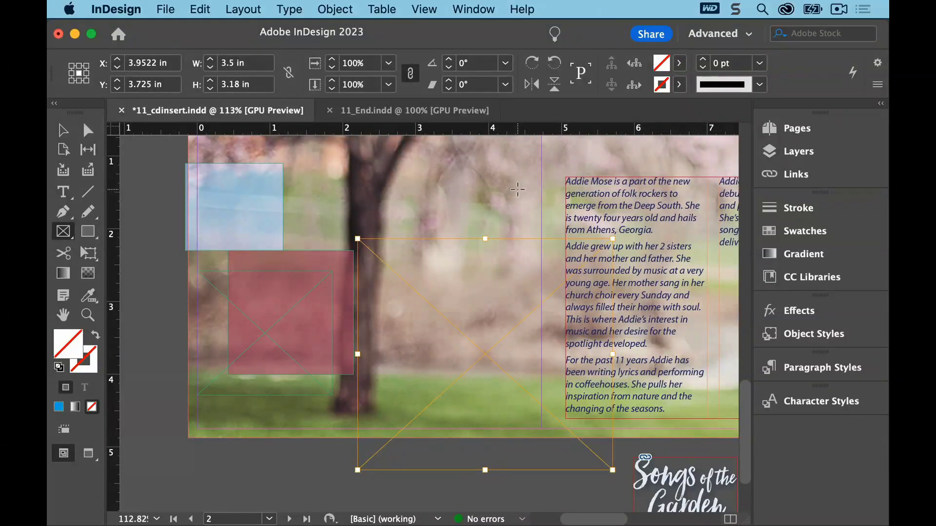
# Set the new frame's fitting options to Fit Content Proportionally with an alignment reference point
pyautogui.click(333, 10)
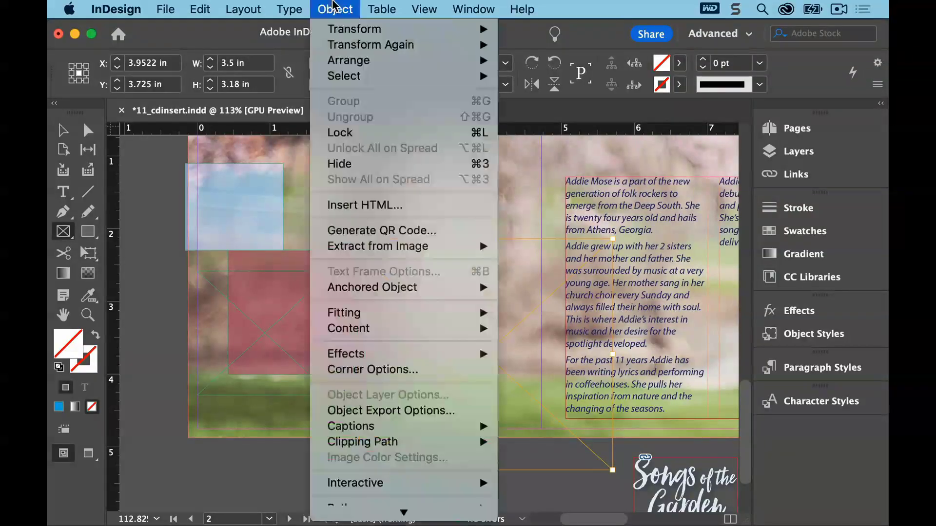
pyautogui.moveTo(390, 315)
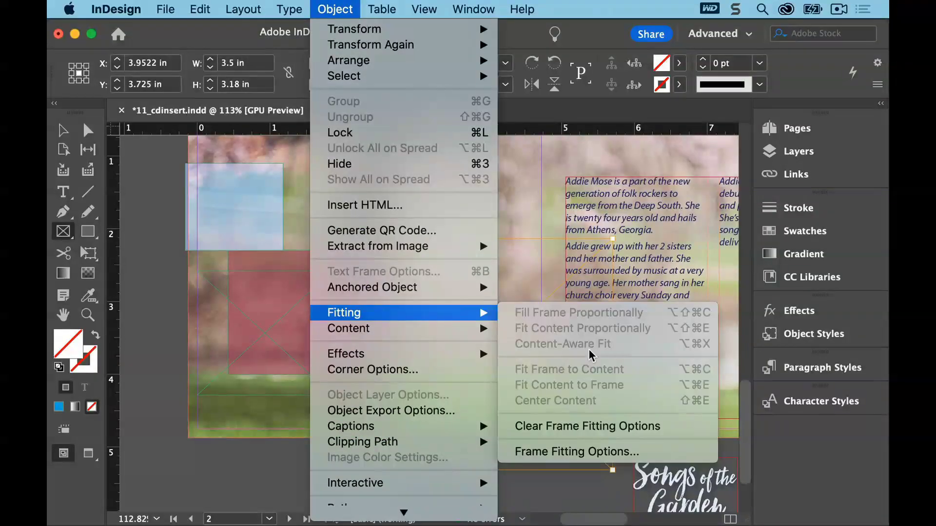
pyautogui.click(626, 450)
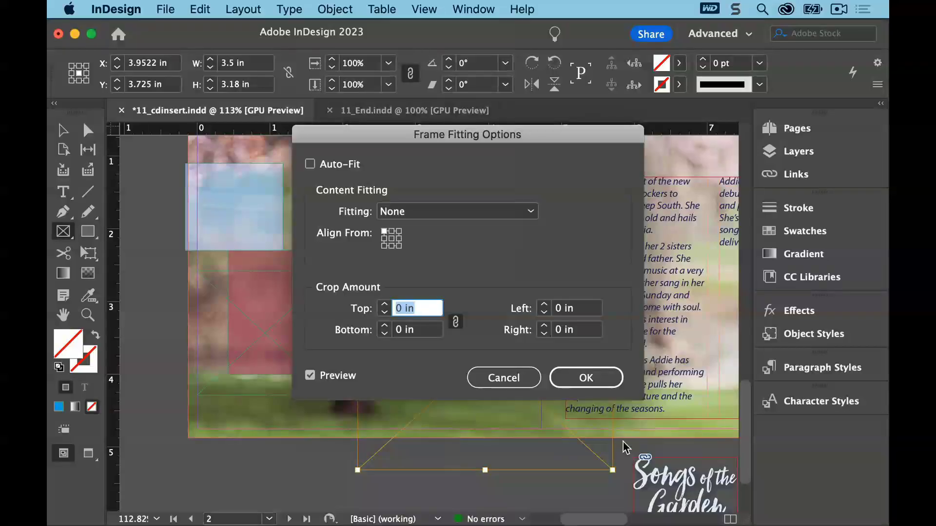
pyautogui.moveTo(494, 132); pyautogui.dragTo(652, 18)
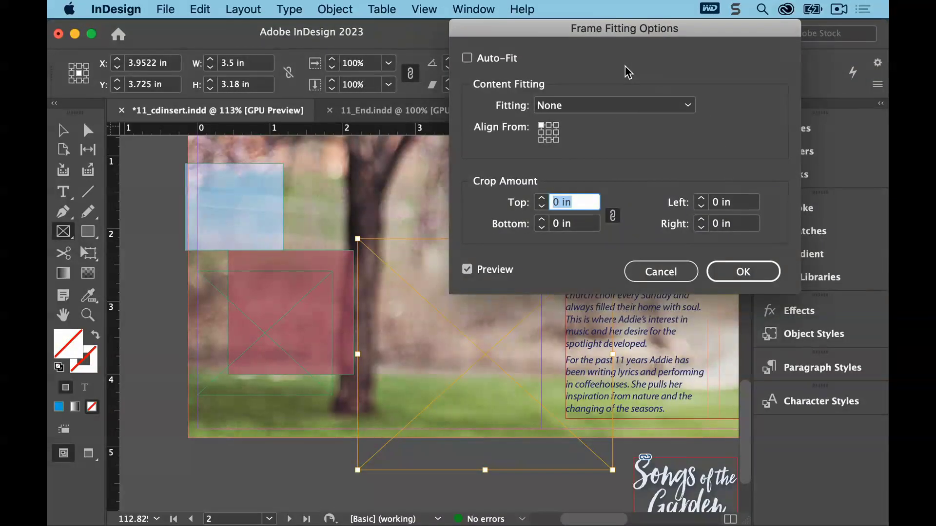
pyautogui.click(626, 104)
pyautogui.click(629, 157)
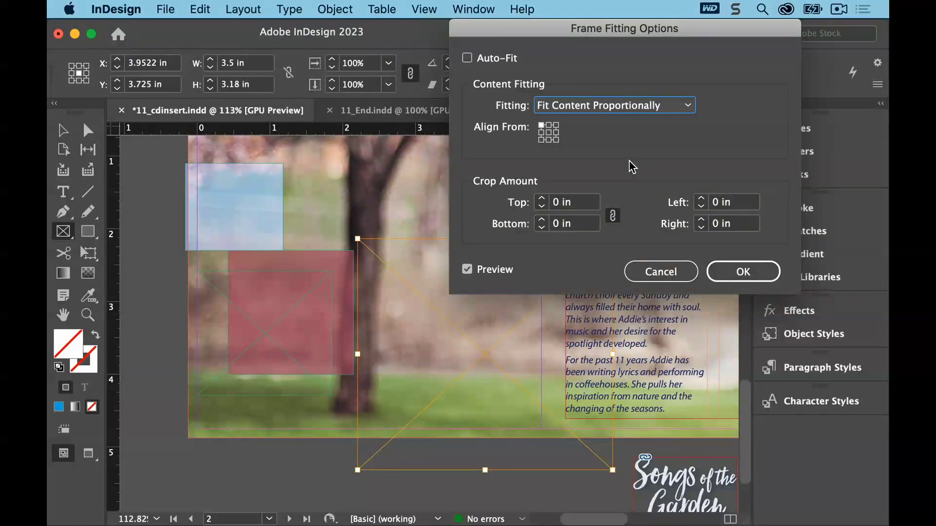
pyautogui.click(548, 126)
pyautogui.click(742, 271)
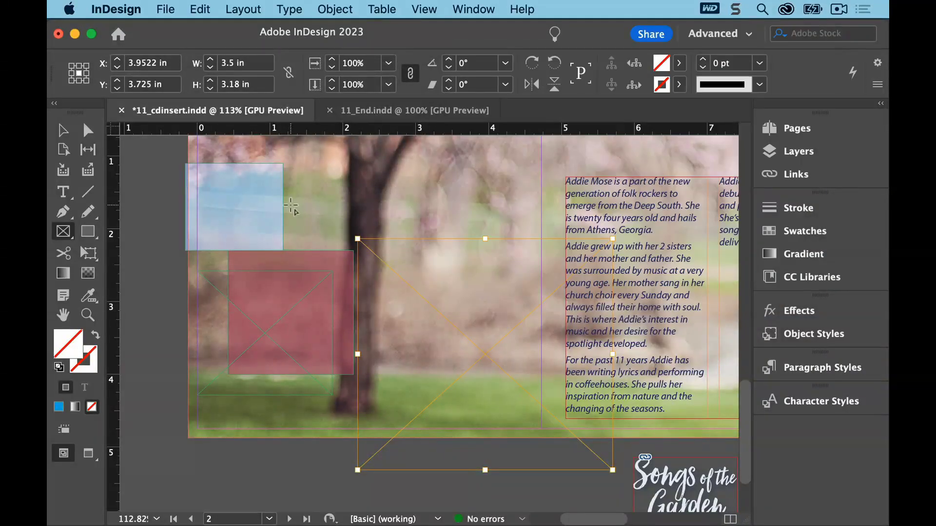
pyautogui.click(63, 131)
# Place Tulips.psd into the selected empty frame over the tree
pyautogui.click(165, 9)
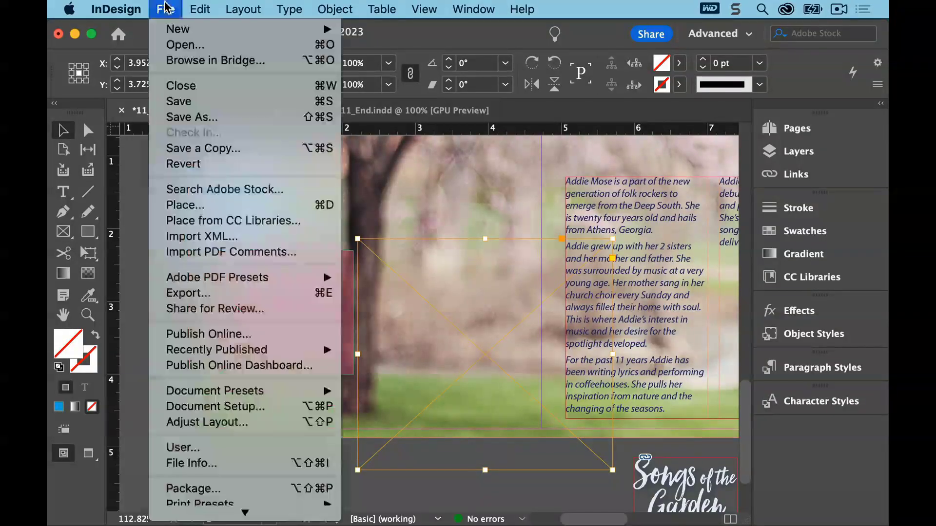
pyautogui.click(188, 205)
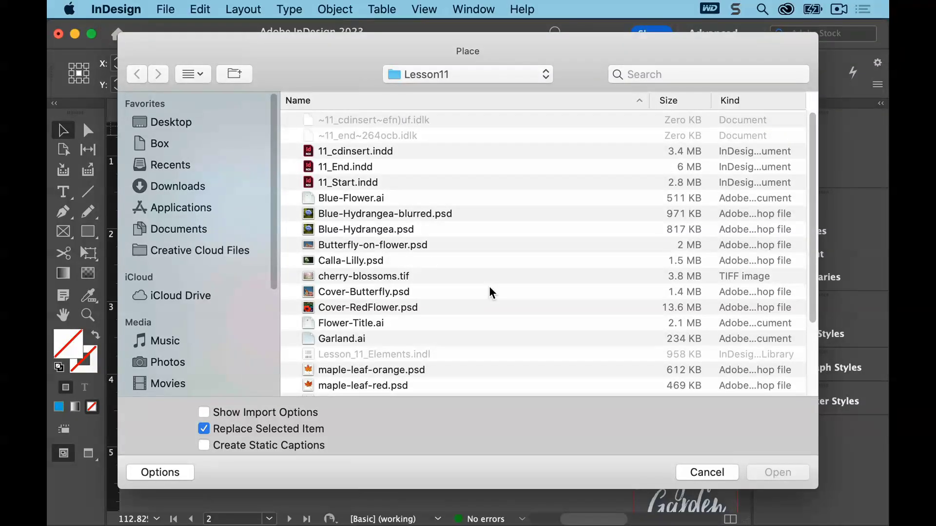
pyautogui.scroll(-5, 806, 250)
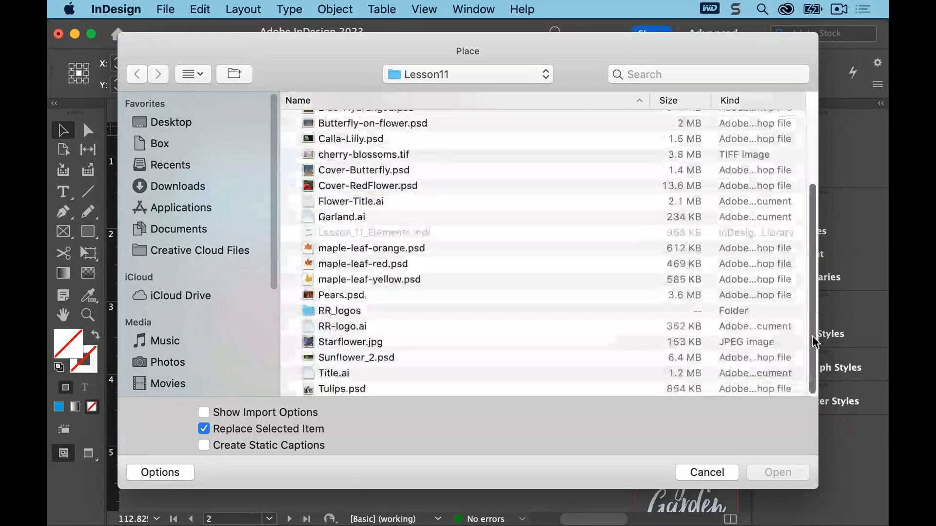
pyautogui.doubleClick(352, 390)
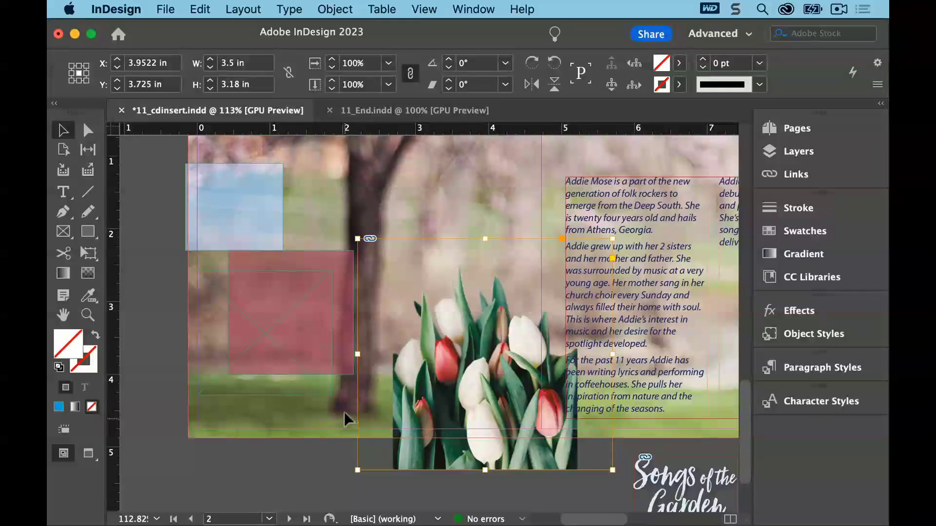
# Deselect all, select the tulip image inside its frame and scale it to 70% from its top-left reference point
pyautogui.click(200, 9)
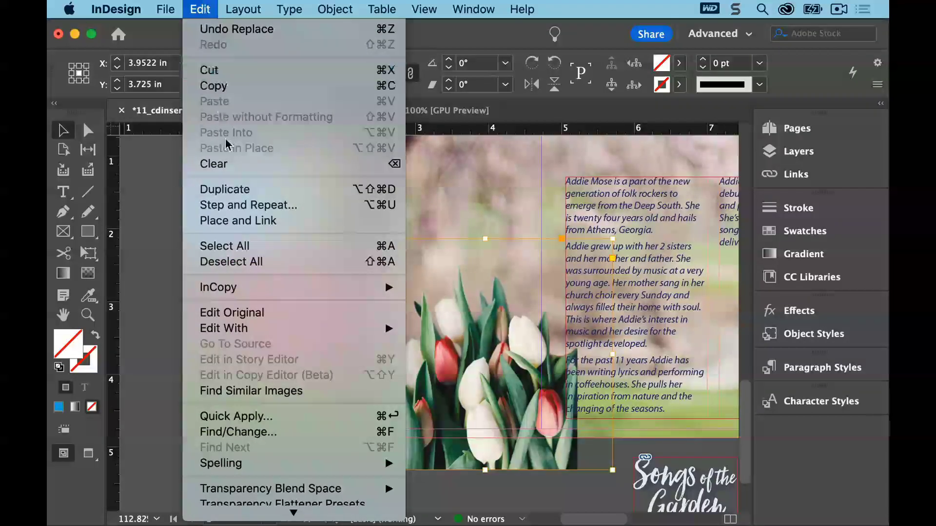
pyautogui.click(253, 261)
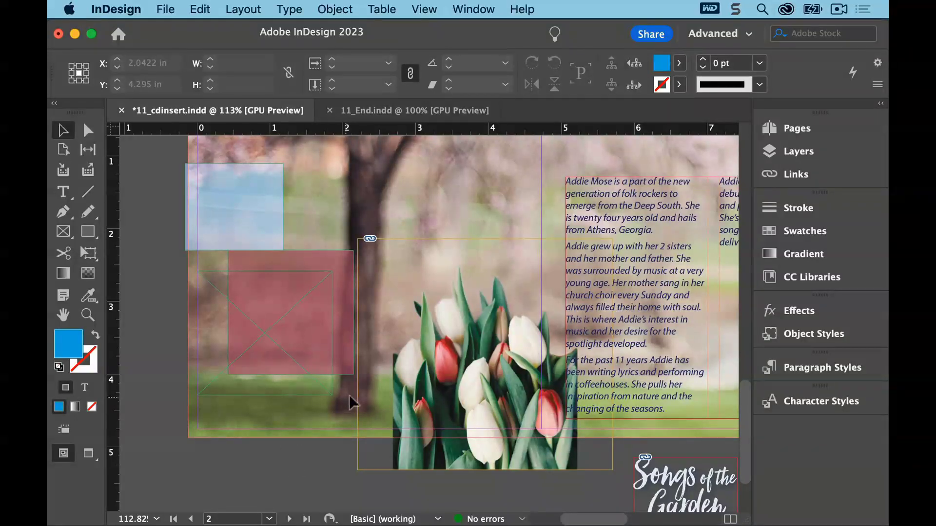
pyautogui.click(485, 356)
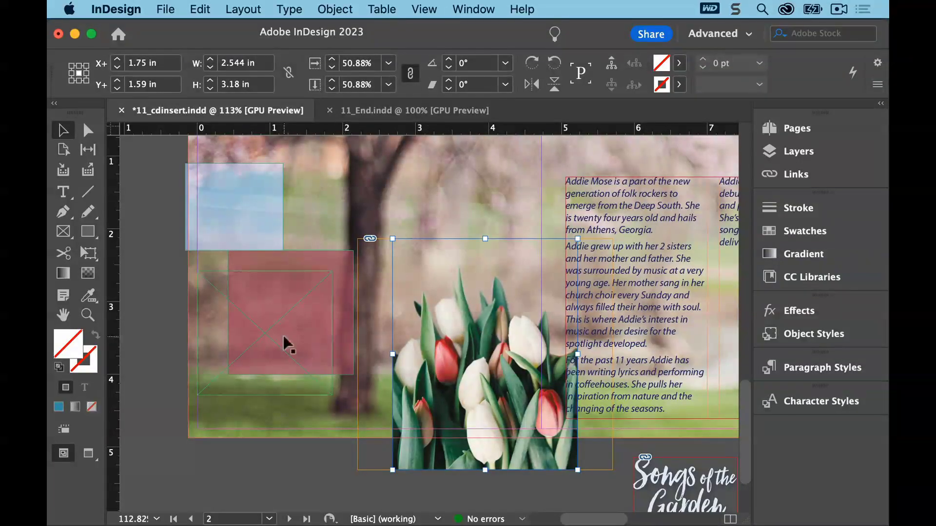
pyautogui.click(79, 65)
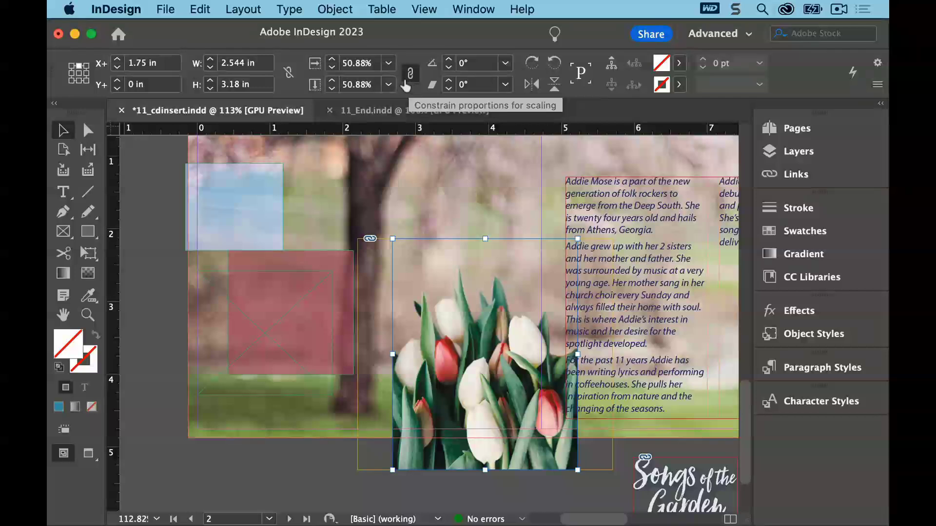
pyautogui.click(355, 68)
pyautogui.write('70')
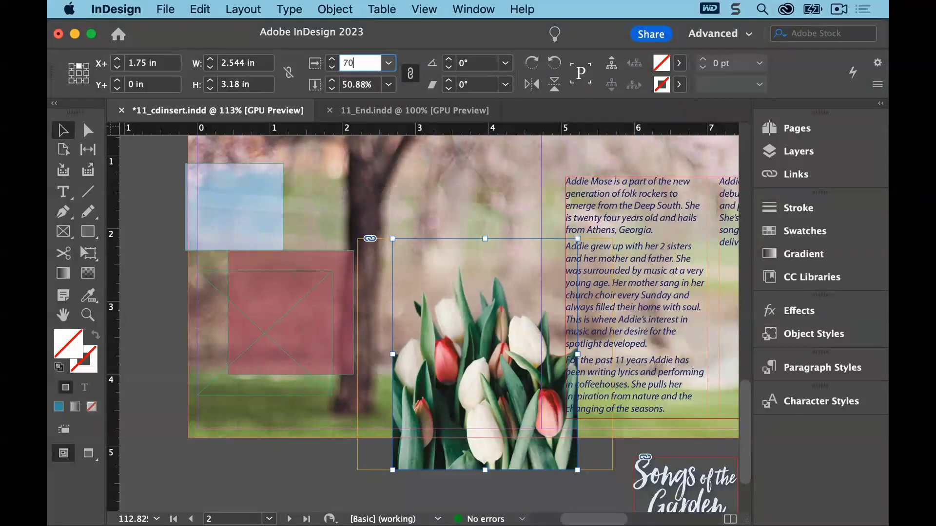
pyautogui.press('Return')
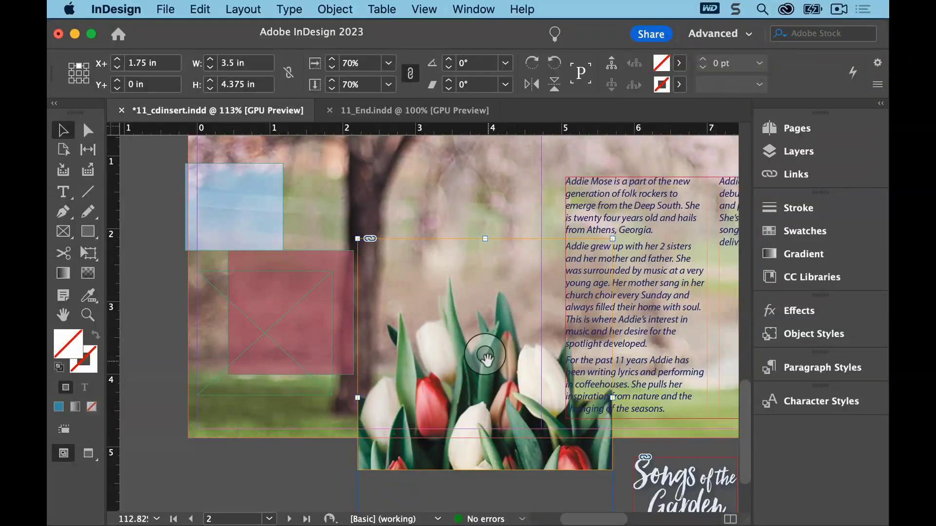
# Move the tulip image lower within its frame and widen the frame's left and right sides
pyautogui.moveTo(485, 355); pyautogui.dragTo(488, 410)
pyautogui.press('Escape')
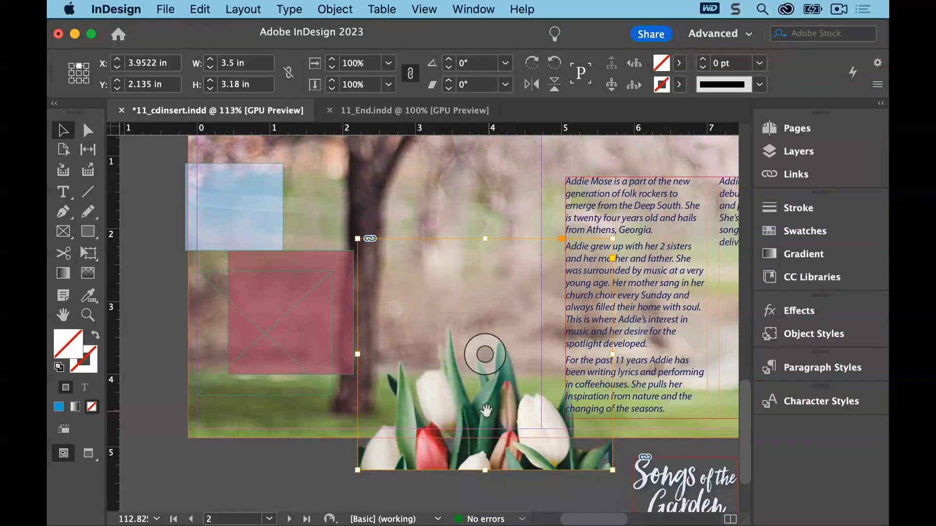
pyautogui.moveTo(360, 355); pyautogui.dragTo(339, 354)
pyautogui.moveTo(610, 355); pyautogui.dragTo(638, 360)
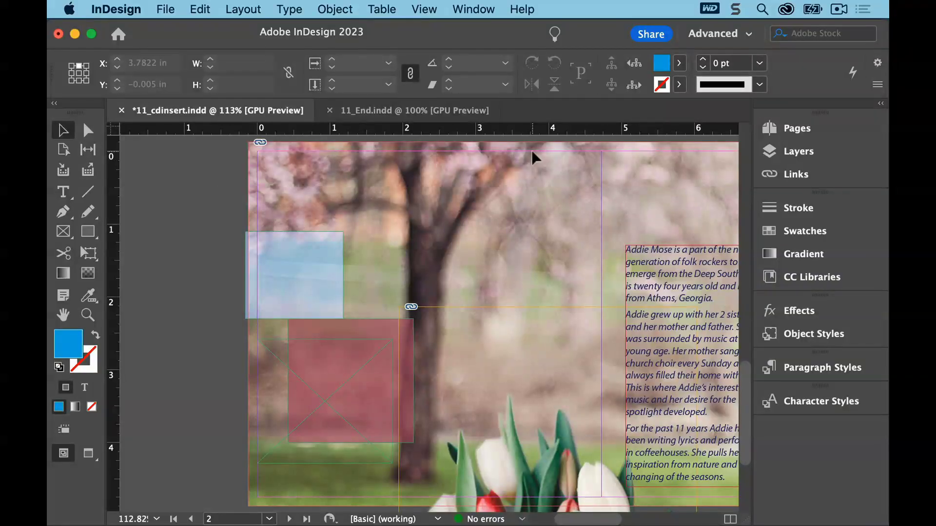
# On the cover spread (pages 5–6, 1), unlock the Background photos layer and select the red poppy background image
pyautogui.click(774, 129)
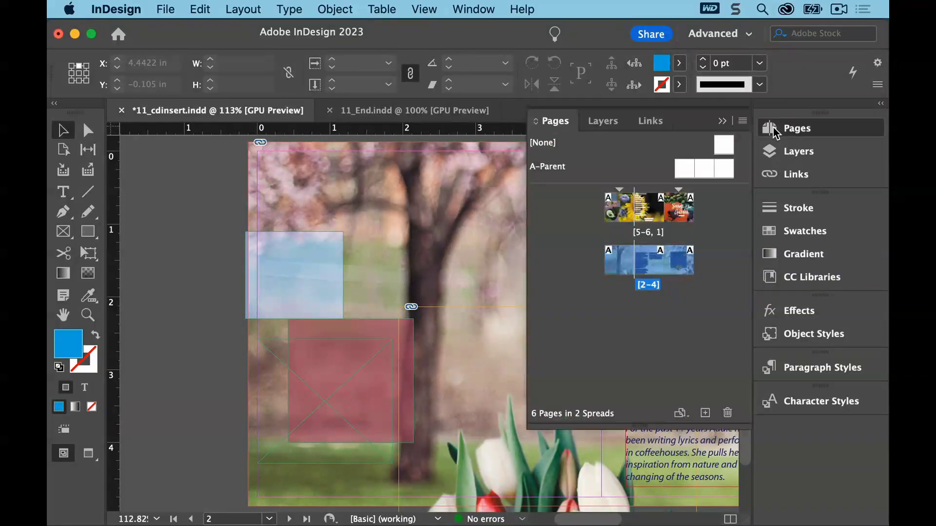
pyautogui.doubleClick(680, 217)
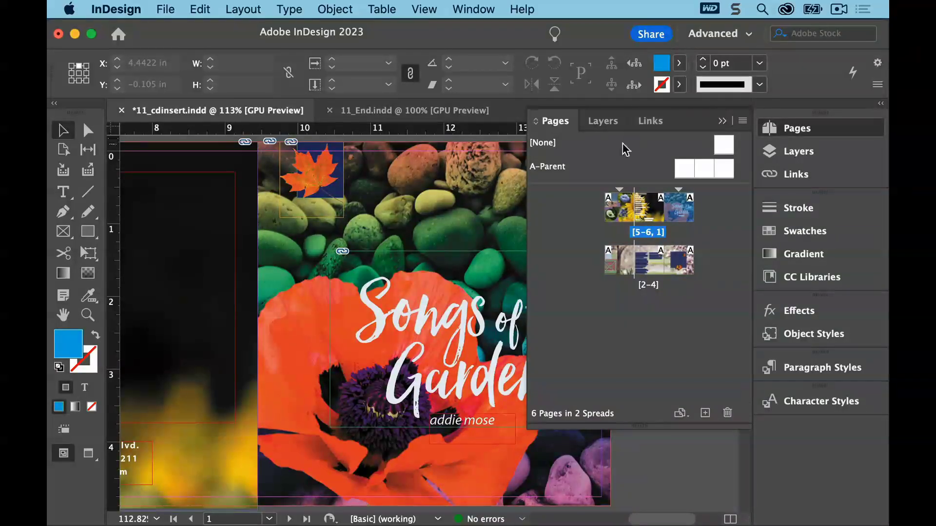
pyautogui.click(605, 121)
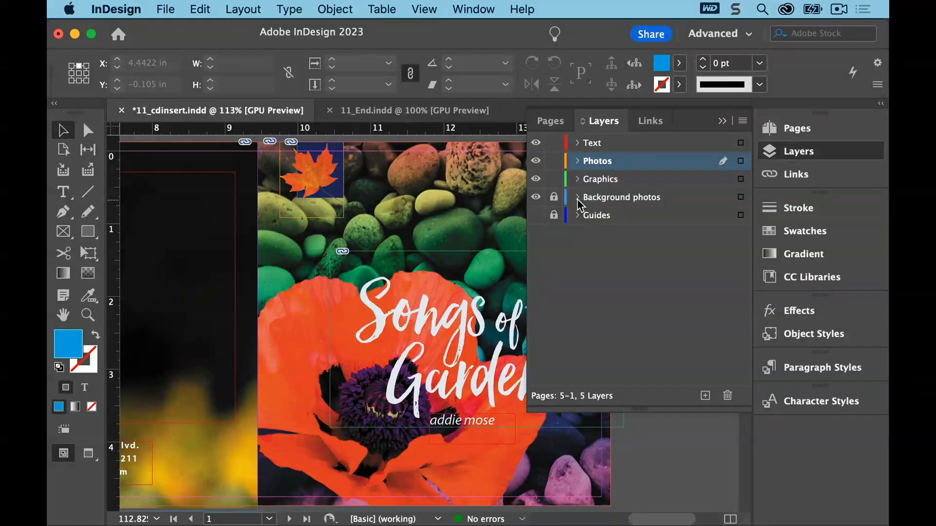
pyautogui.click(552, 199)
pyautogui.click(289, 254)
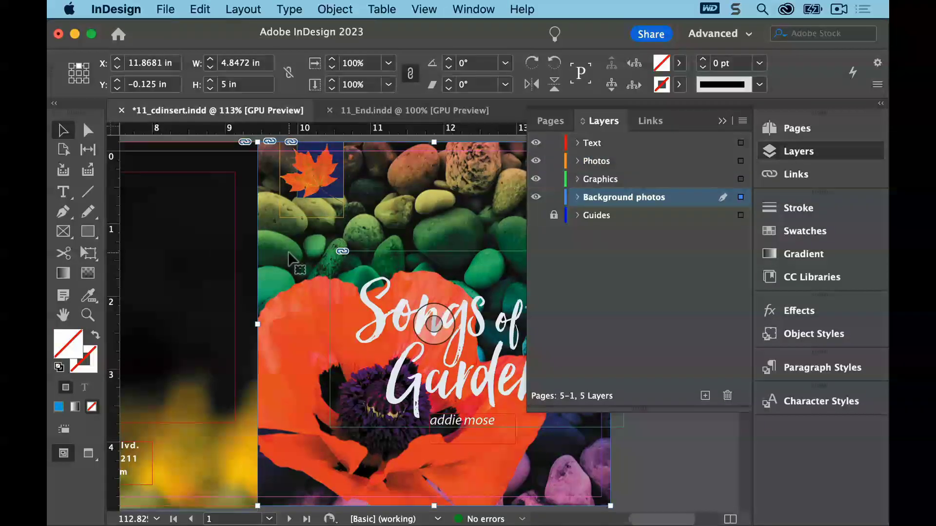
# In the poppy image's Object Layer Options, hide the Cobblestones layer and show the Sky with Clouds layer
pyautogui.click(647, 120)
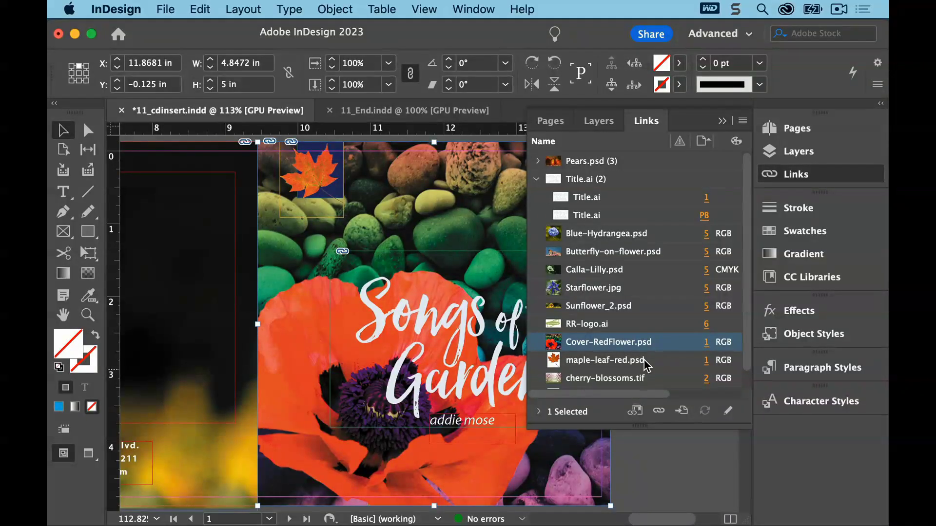
pyautogui.click(424, 9)
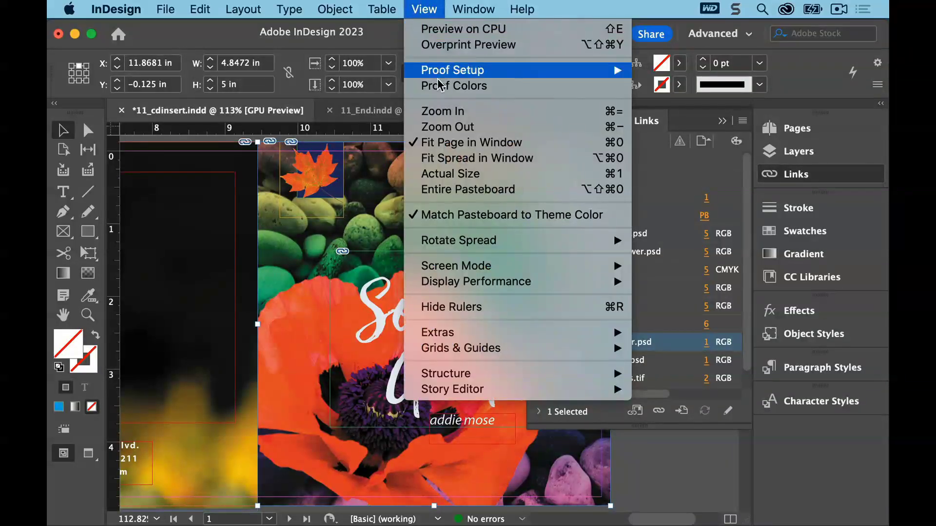
pyautogui.click(443, 143)
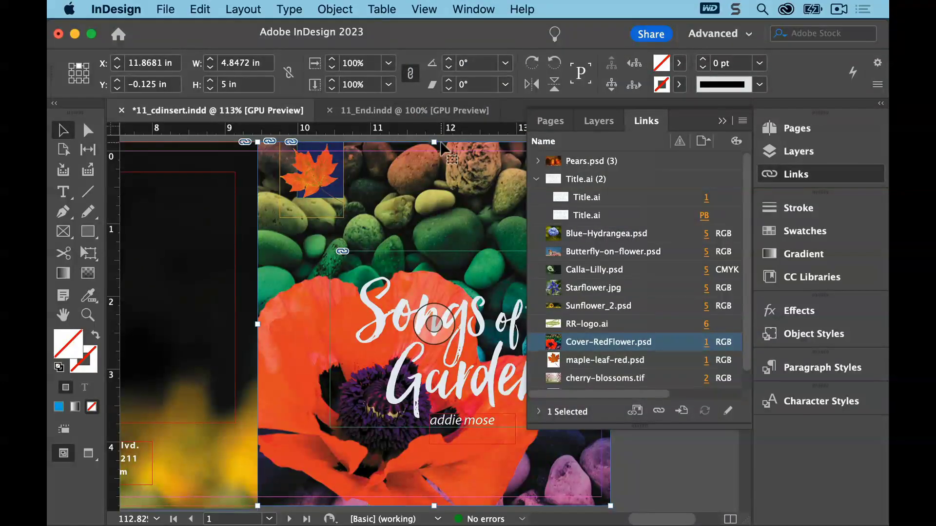
pyautogui.click(722, 120)
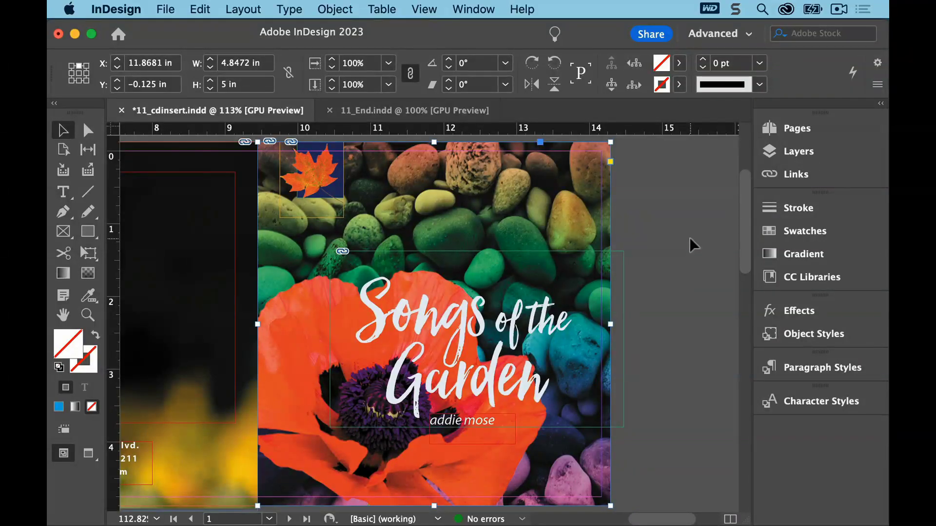
pyautogui.click(337, 9)
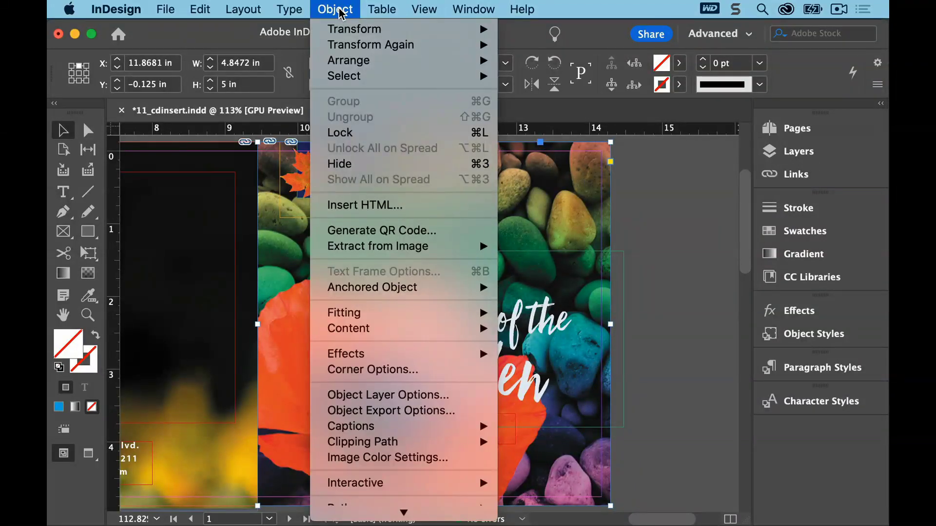
pyautogui.click(404, 395)
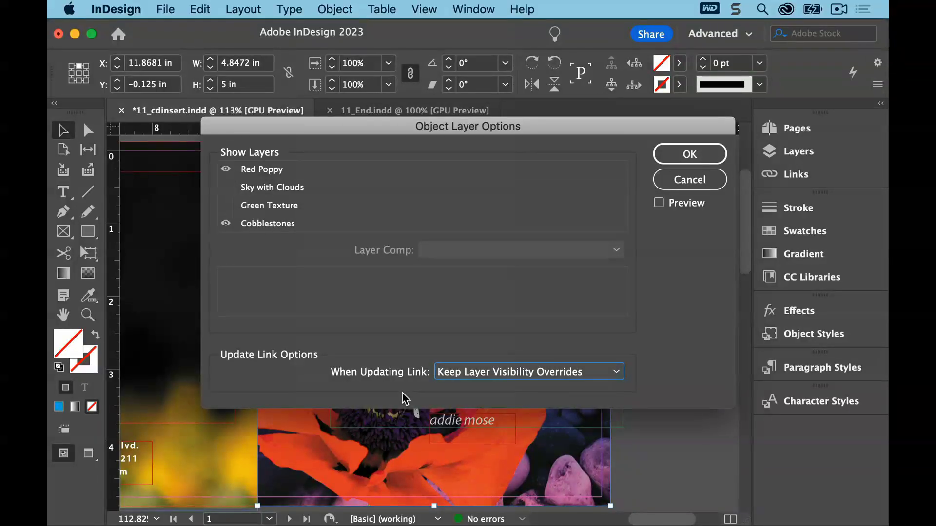
pyautogui.moveTo(465, 127); pyautogui.dragTo(622, 6)
pyautogui.moveTo(620, 7); pyautogui.dragTo(606, 9)
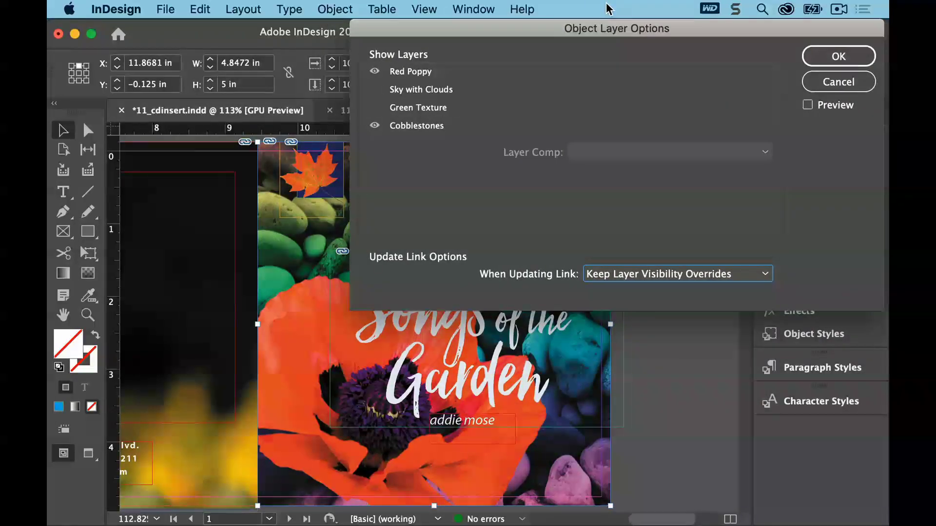
pyautogui.click(808, 105)
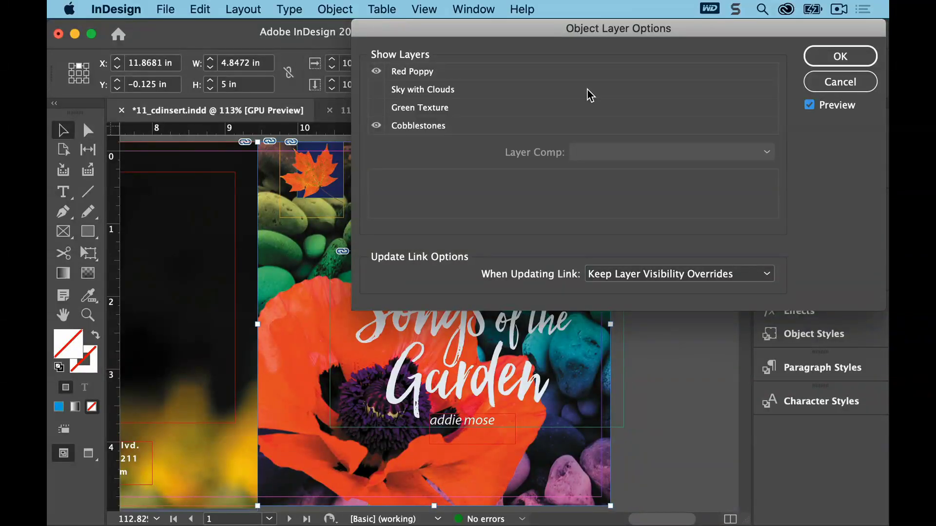
pyautogui.click(377, 125)
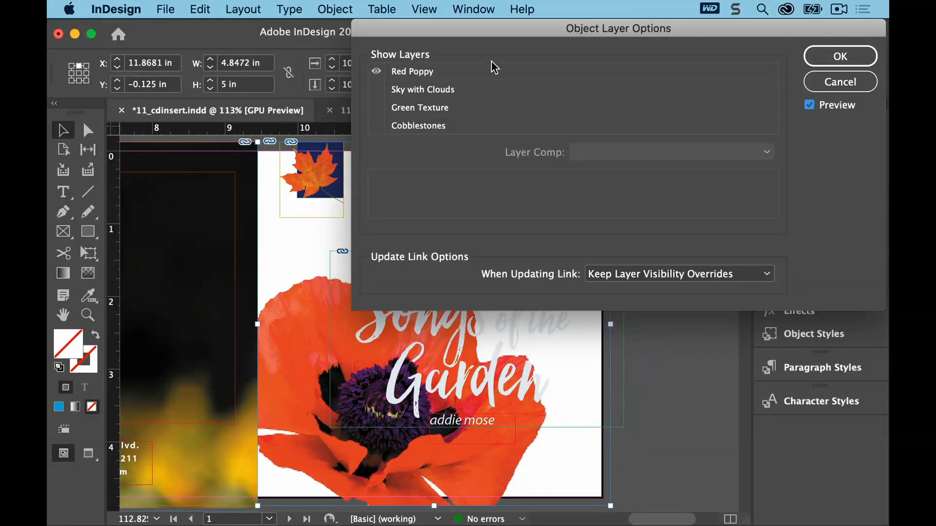
pyautogui.moveTo(502, 28)
pyautogui.mouseDown()
pyautogui.moveTo(721, 44)
pyautogui.moveTo(498, 24)
pyautogui.mouseUp()
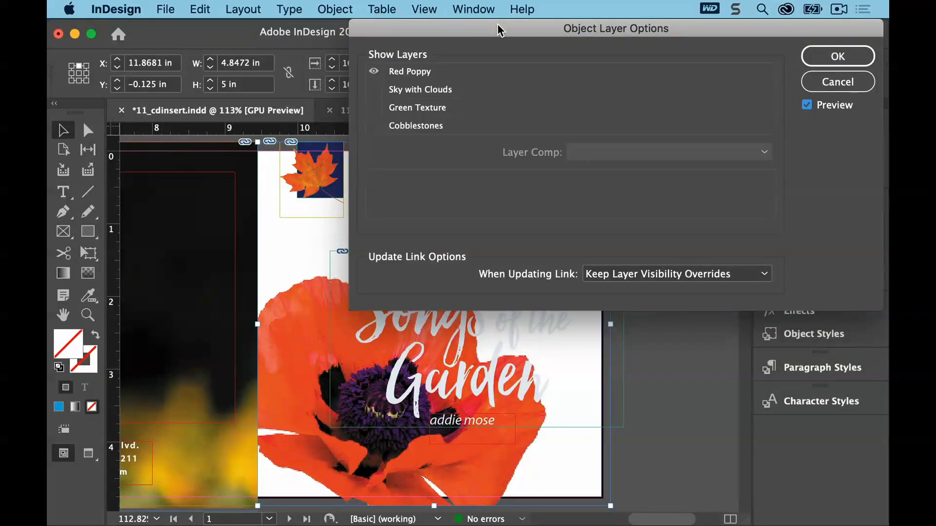
pyautogui.click(374, 89)
pyautogui.moveTo(429, 29)
pyautogui.mouseDown()
pyautogui.moveTo(608, 27)
pyautogui.moveTo(429, 27)
pyautogui.mouseUp()
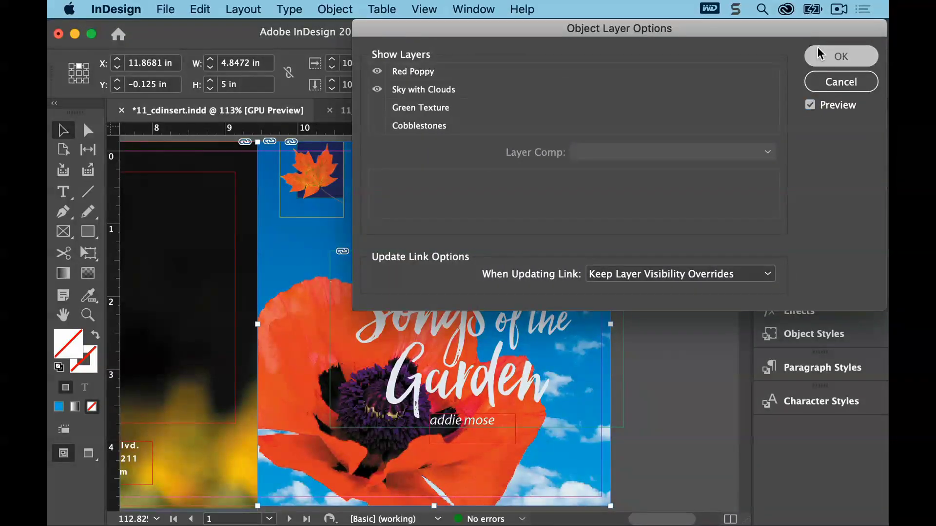
pyautogui.click(817, 48)
# Save the document and fit the inside spread, pages 2–4, in the window
pyautogui.click(171, 7)
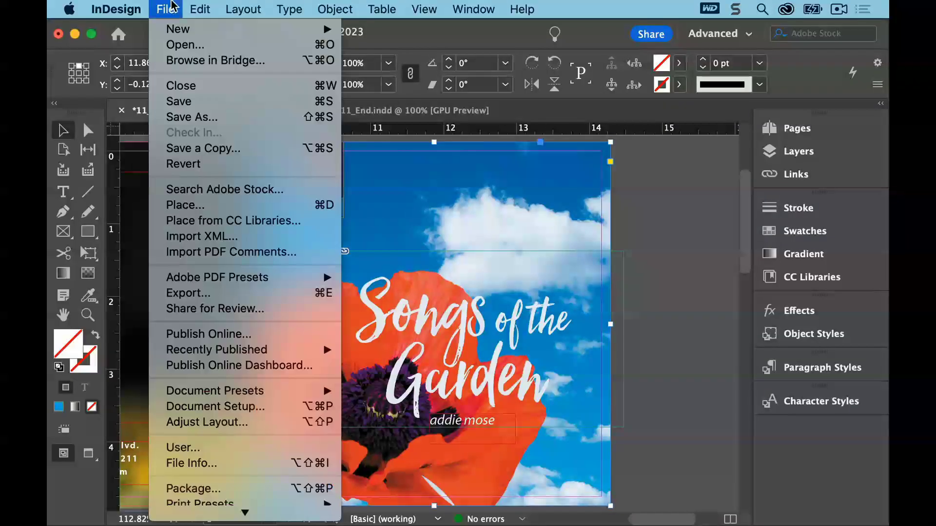
pyautogui.click(179, 103)
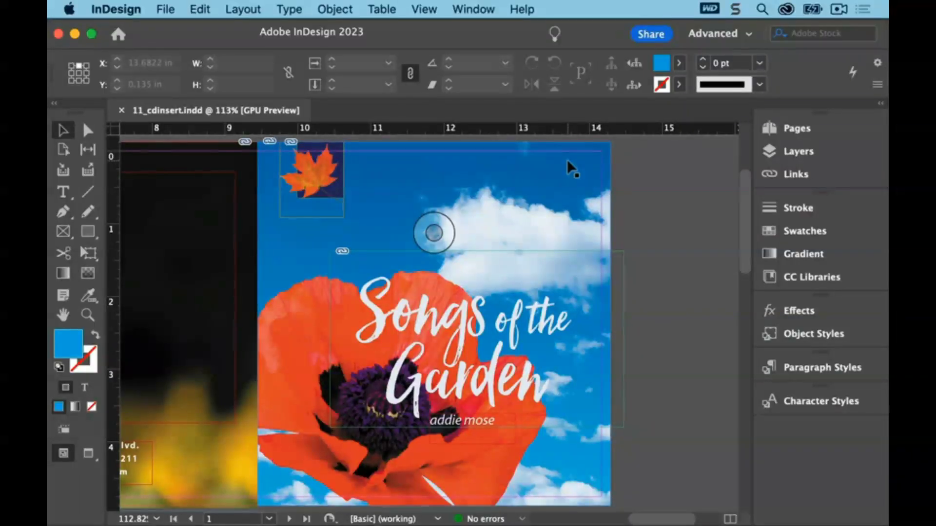
pyautogui.click(760, 131)
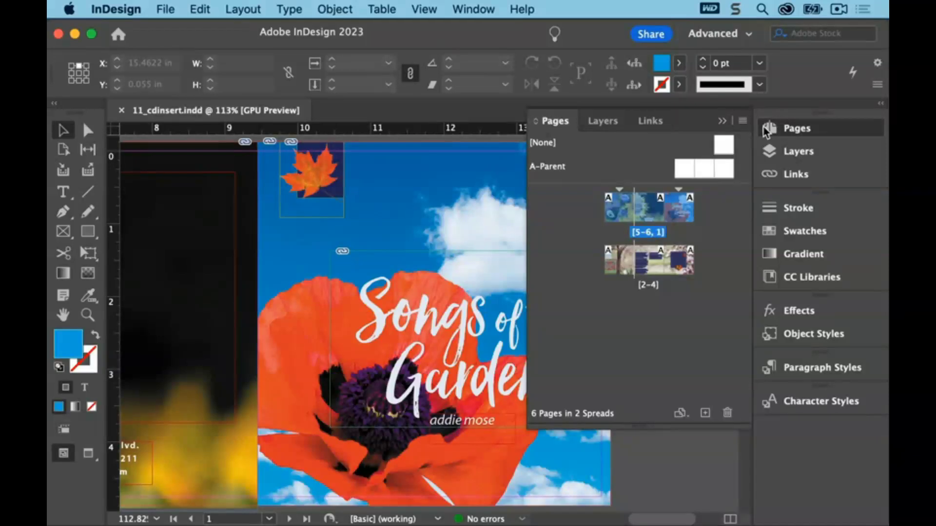
pyautogui.doubleClick(648, 271)
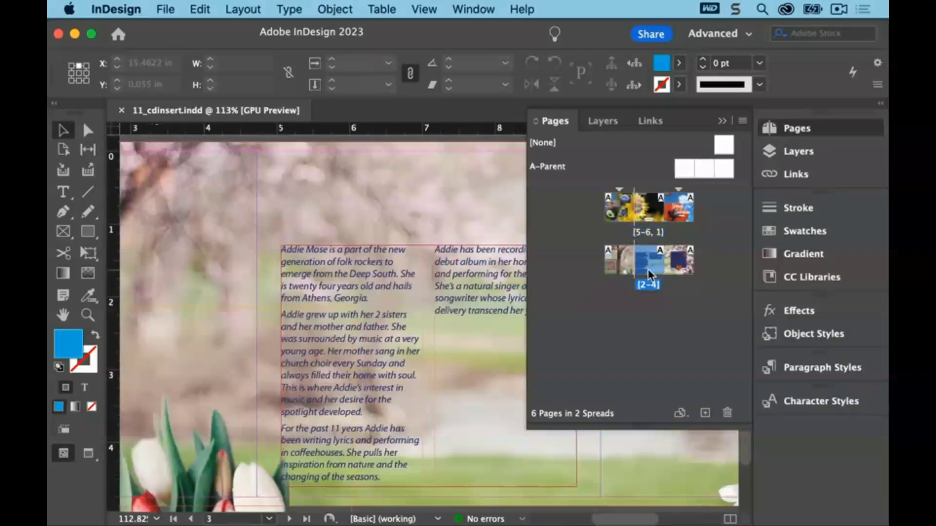
pyautogui.click(428, 9)
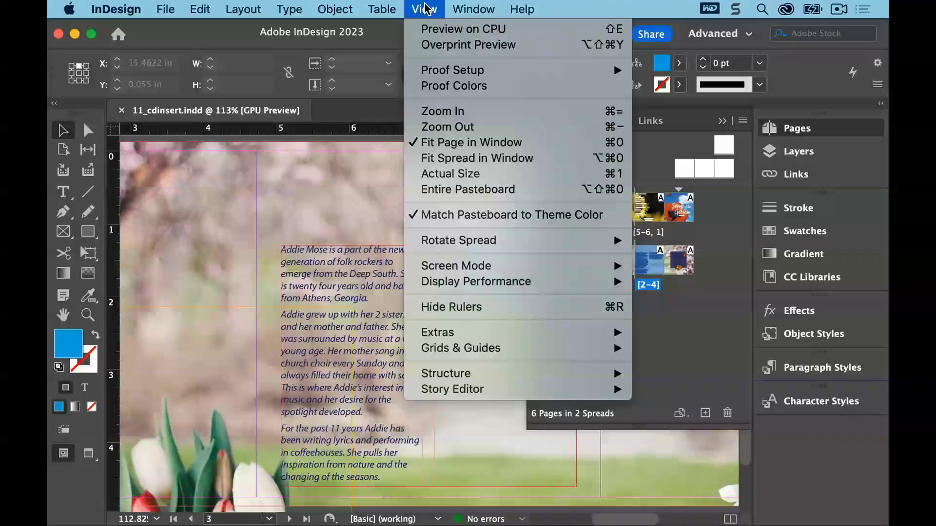
pyautogui.click(441, 157)
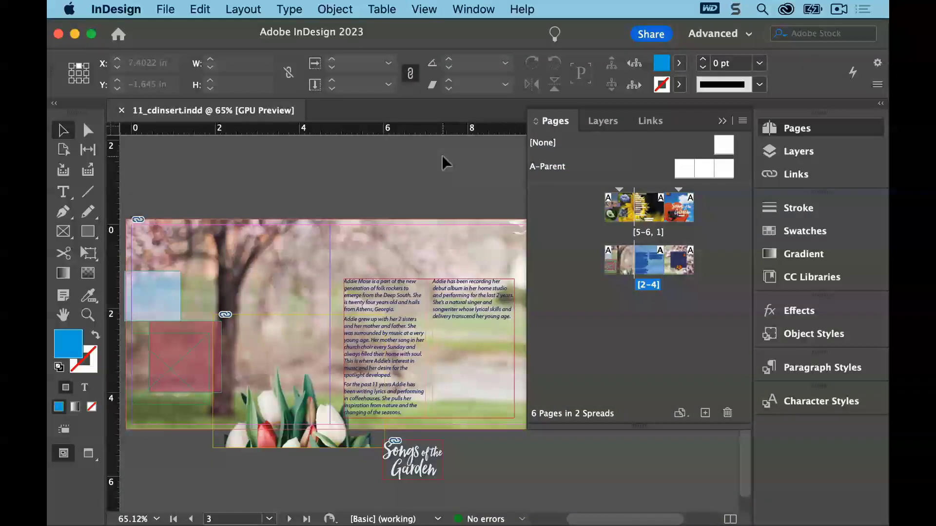
pyautogui.click(722, 121)
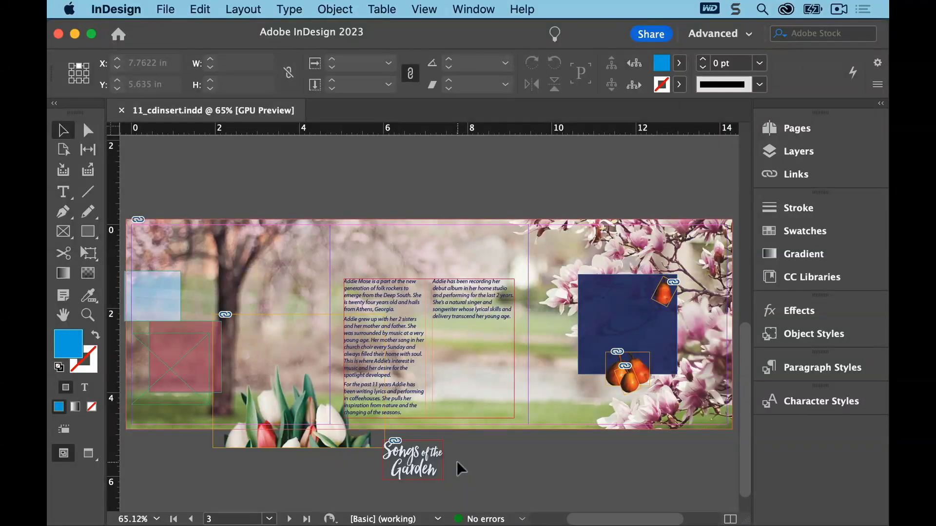
# Zoom in on the inside spread's text columns and show hidden characters
pyautogui.press('z')
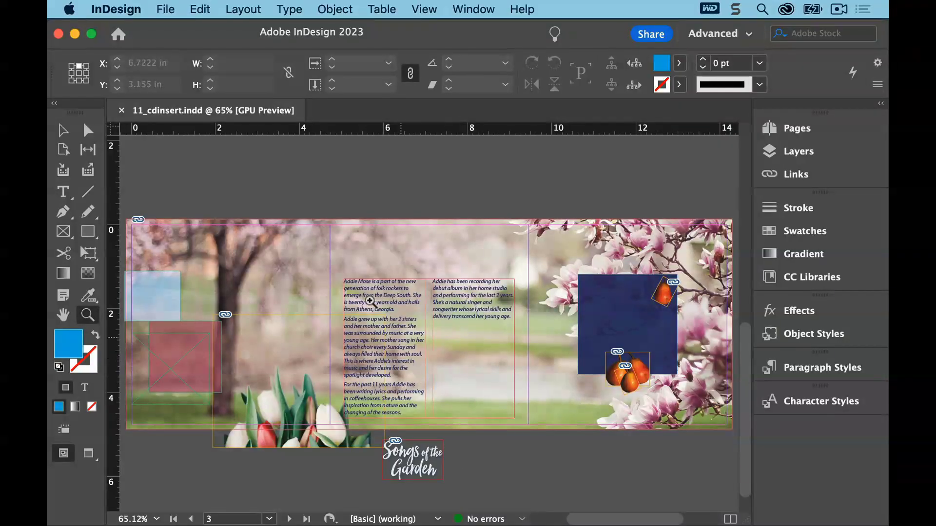
pyautogui.moveTo(336, 268); pyautogui.dragTo(525, 489)
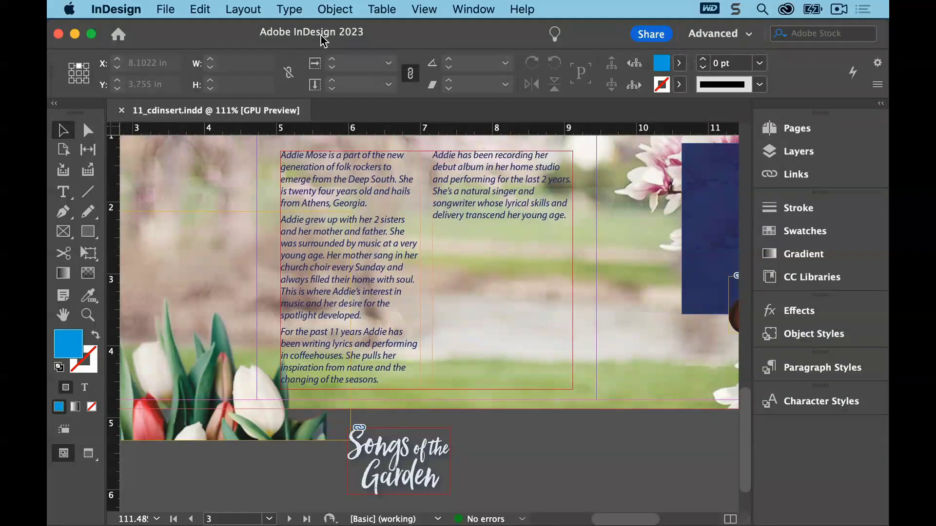
pyautogui.click(289, 8)
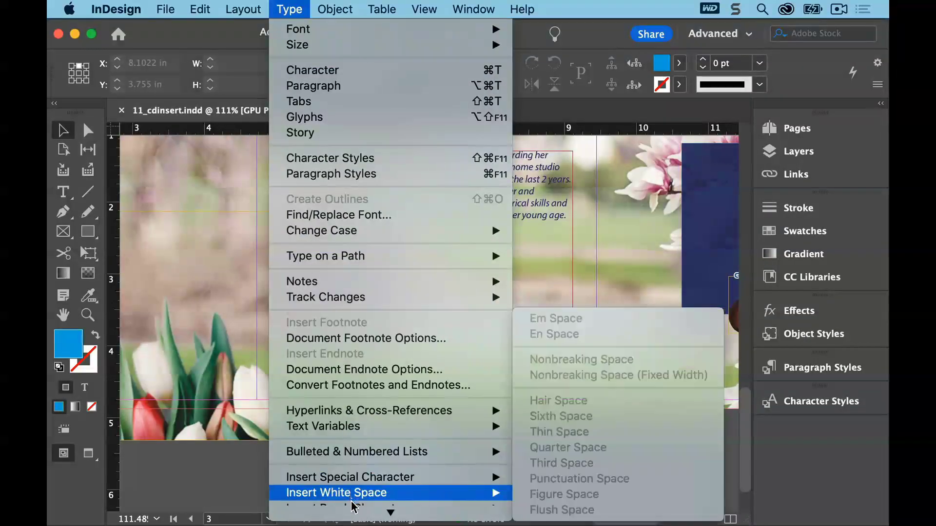
pyautogui.moveTo(354, 514)
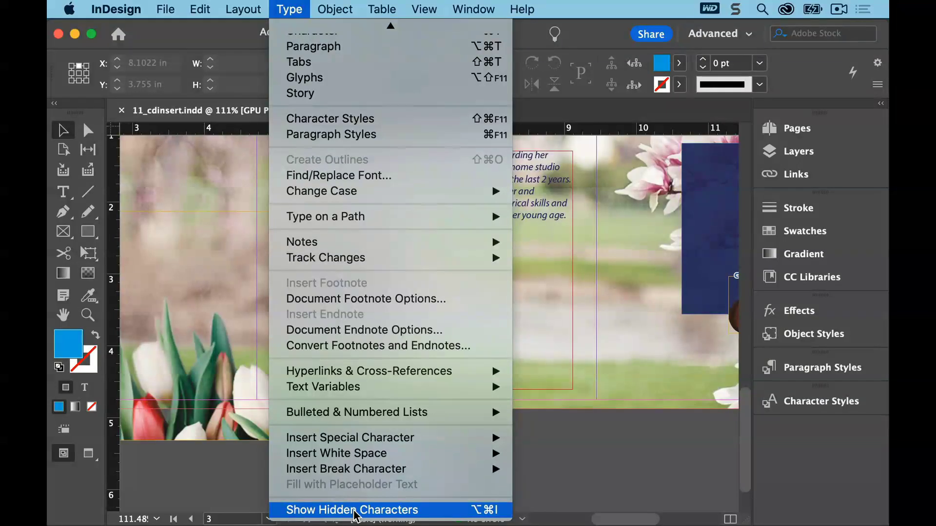
pyautogui.click(354, 510)
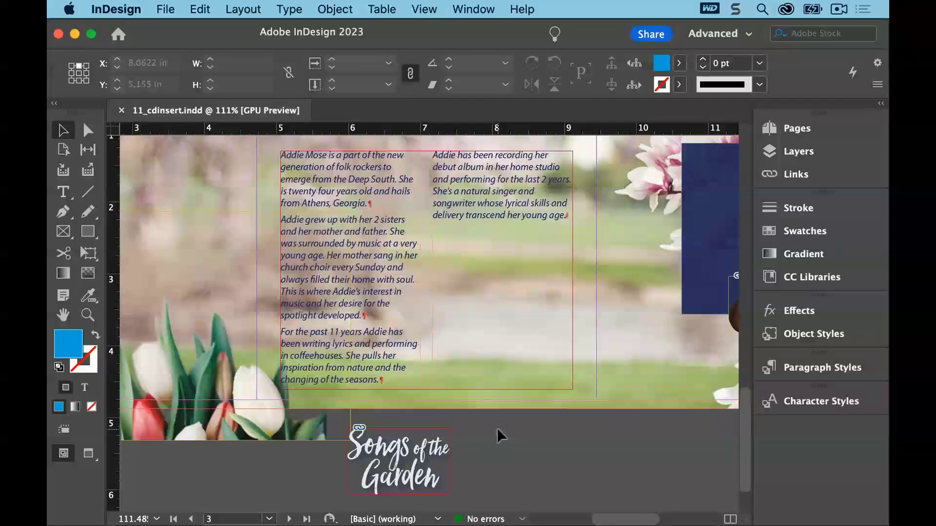
# Insert an empty paragraph before the "Addie grew up with her 2 sisters" paragraph
pyautogui.click(63, 191)
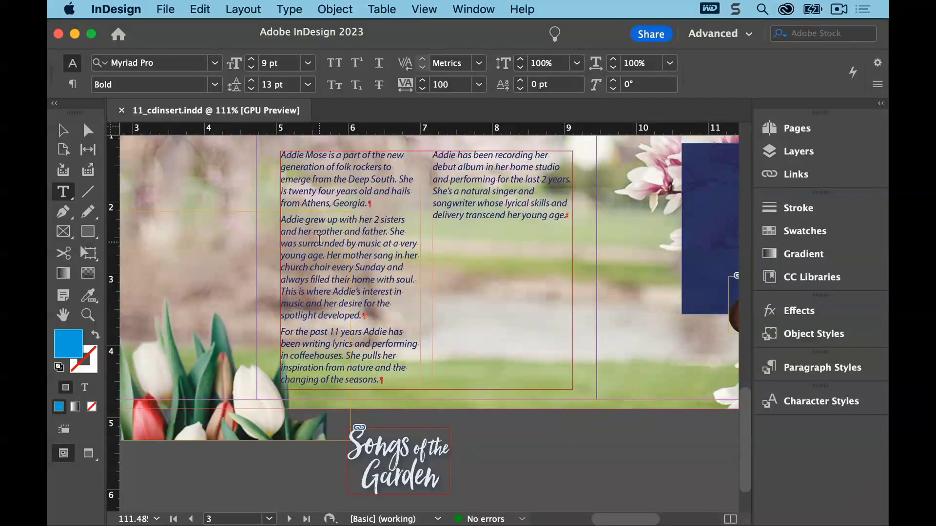
pyautogui.click(282, 218)
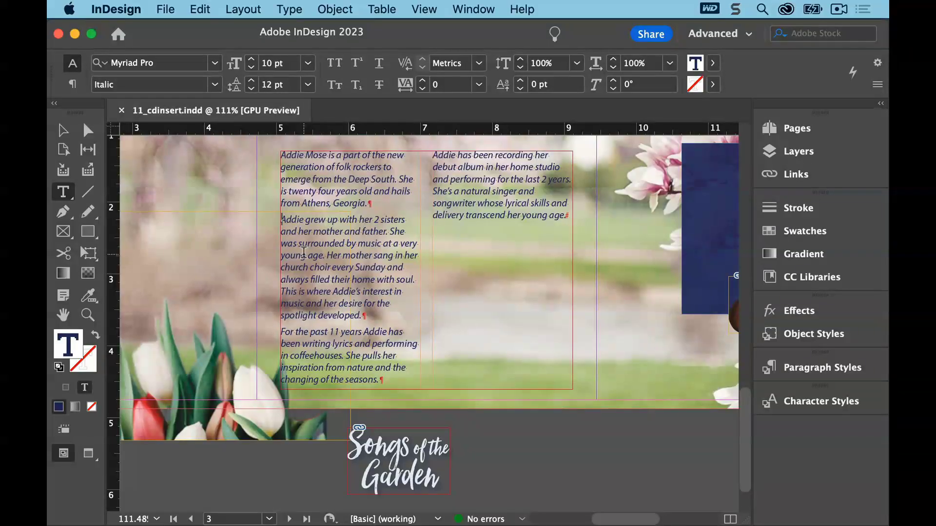
pyautogui.press('Return')
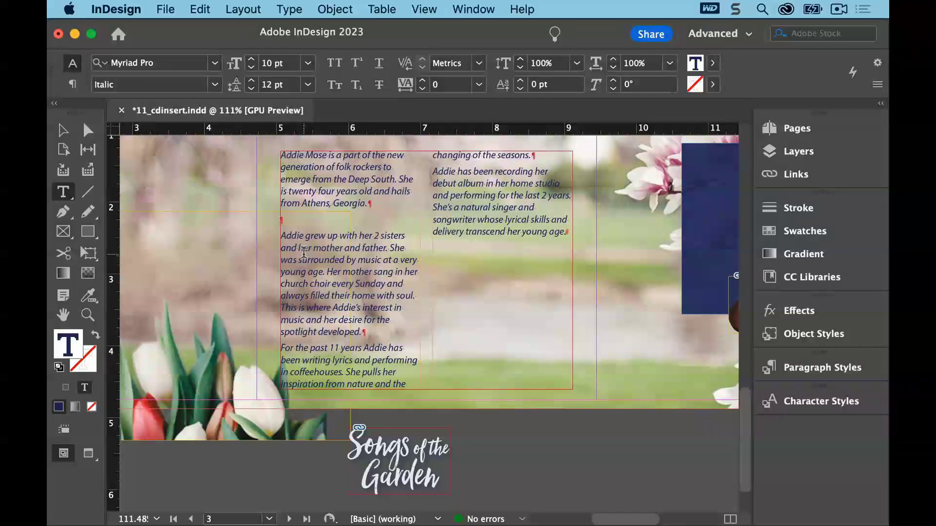
pyautogui.press('Up')
# Anchor the Songs of the Garden graphic into the new empty paragraph in the text frame
pyautogui.click(62, 130)
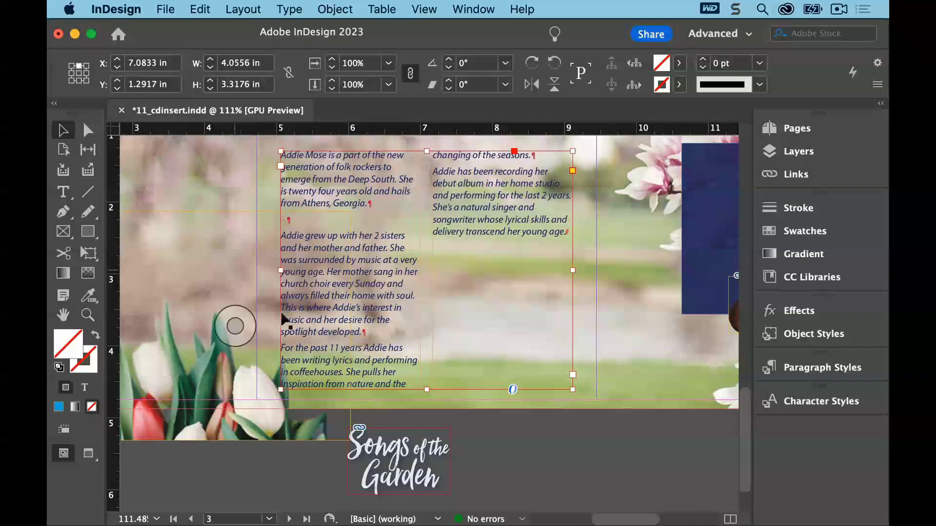
pyautogui.click(442, 432)
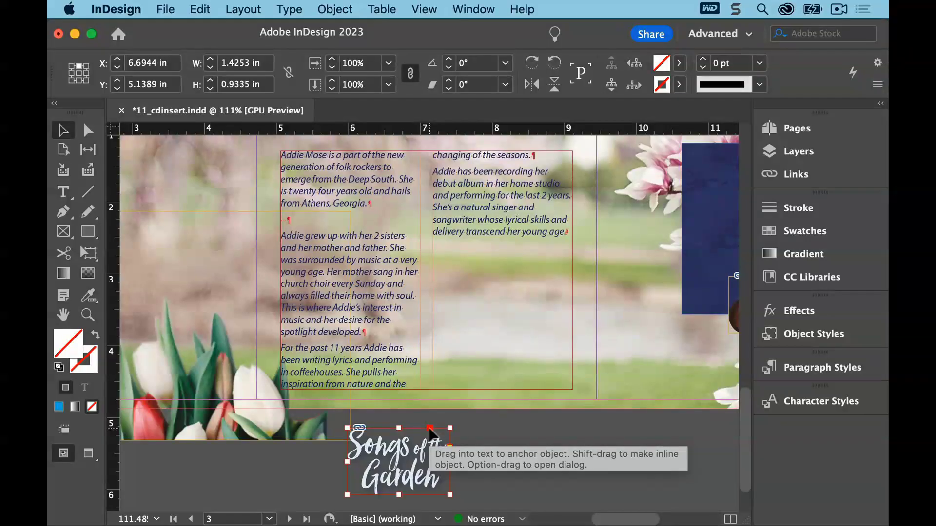
pyautogui.moveTo(431, 433); pyautogui.dragTo(282, 225)
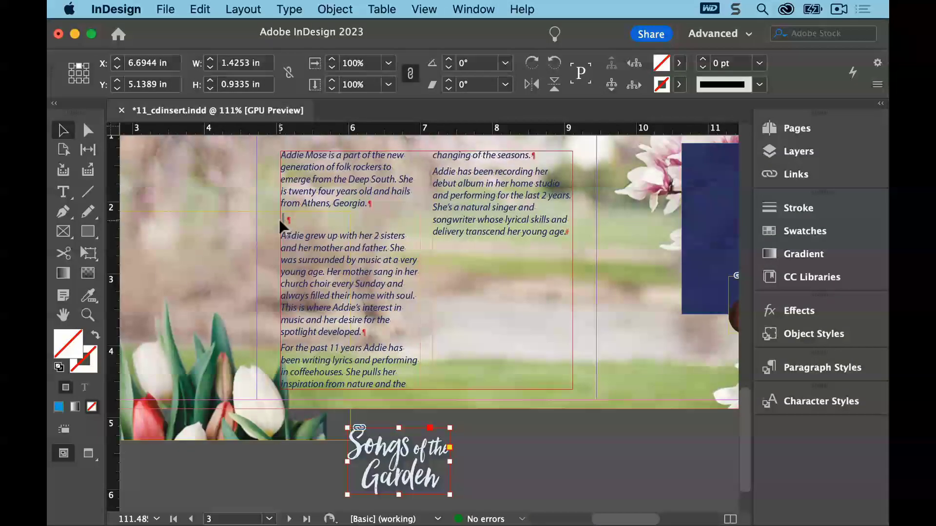
pyautogui.moveTo(280, 220); pyautogui.dragTo(281, 221)
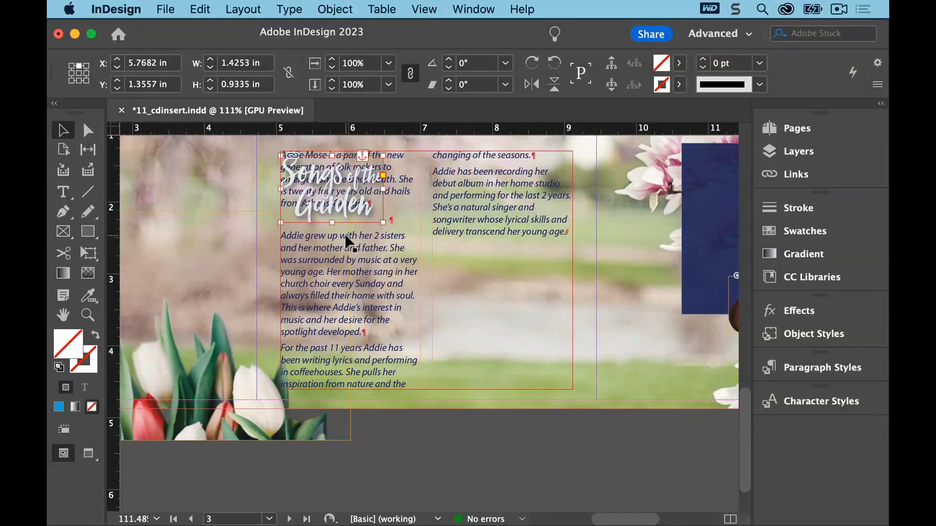
# Set the space before of the anchored graphic's paragraph to 1 in
pyautogui.click(65, 193)
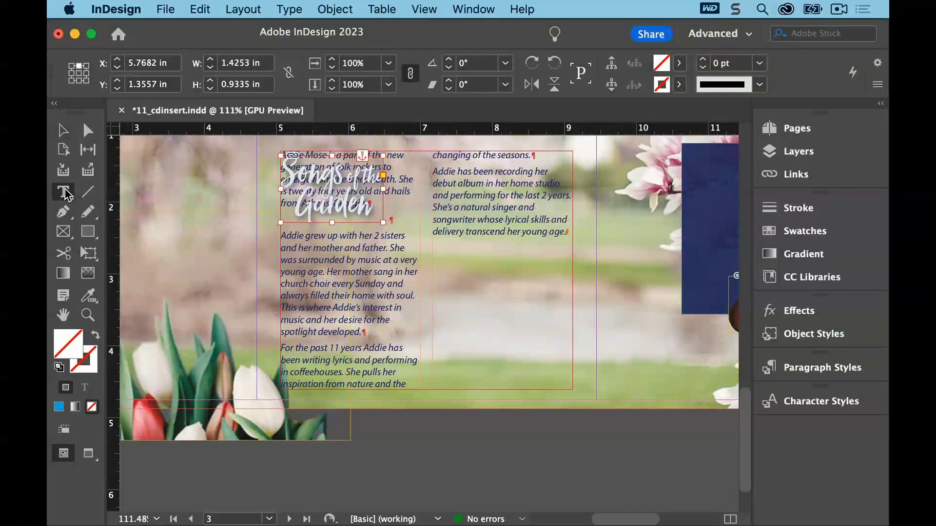
pyautogui.click(389, 220)
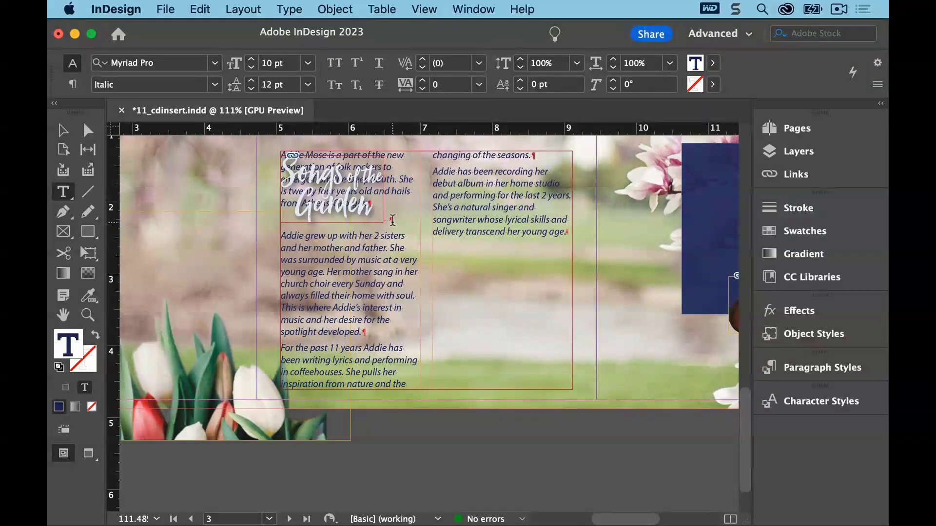
pyautogui.click(72, 84)
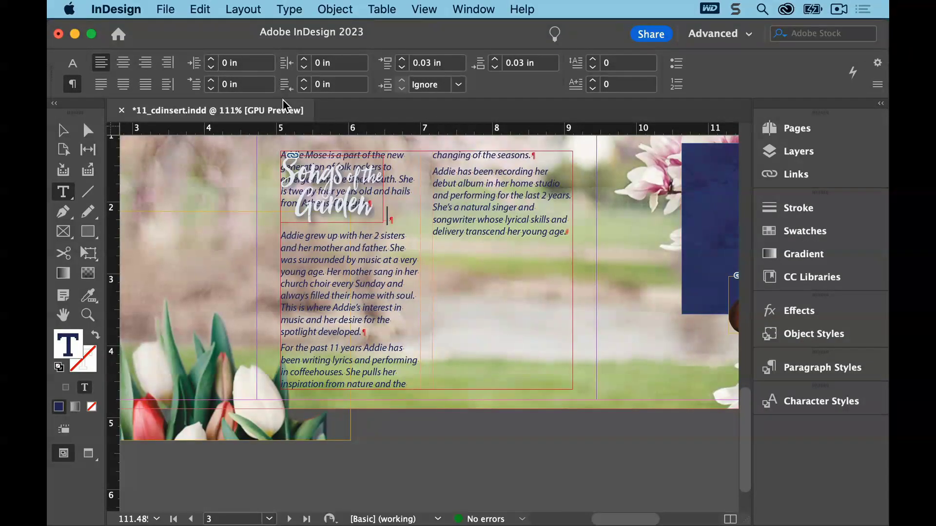
pyautogui.click(404, 60)
pyautogui.click(403, 60)
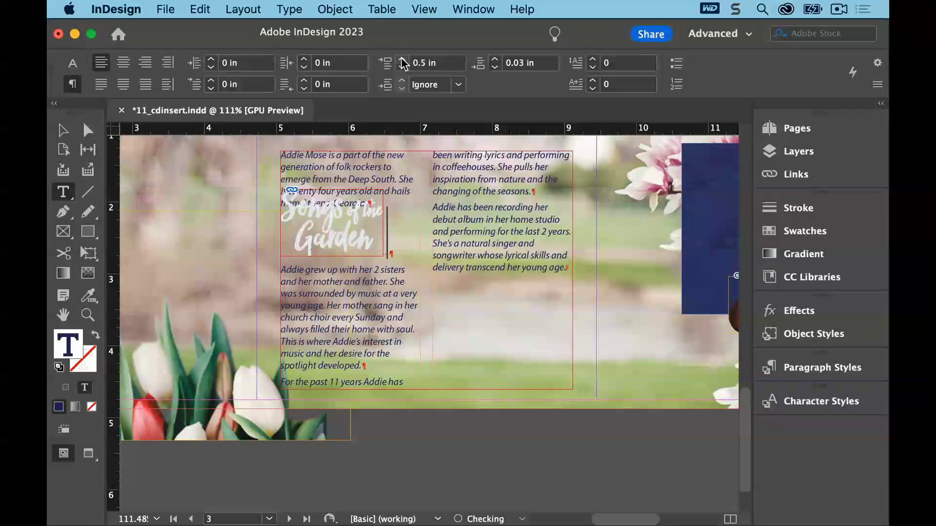
pyautogui.click(403, 61)
pyautogui.click(402, 61)
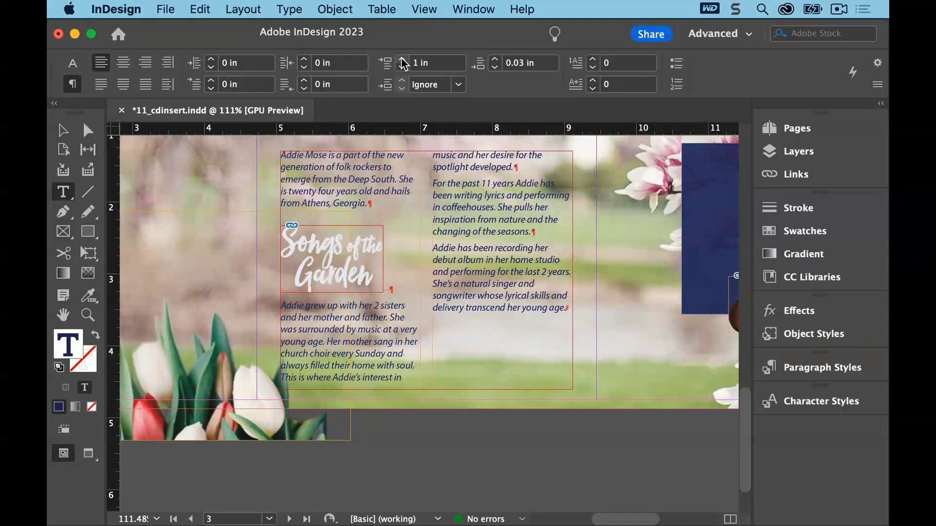
pyautogui.click(369, 206)
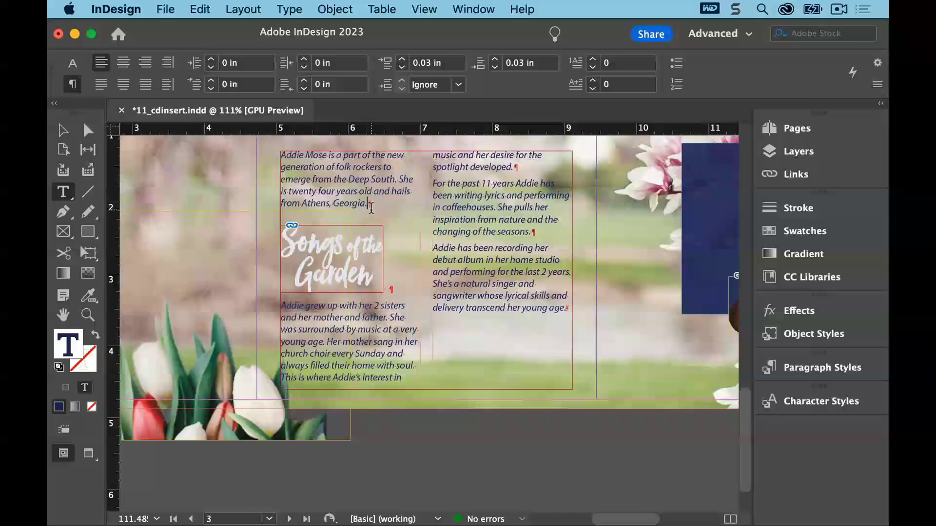
pyautogui.press('Return')
pyautogui.press('Return')
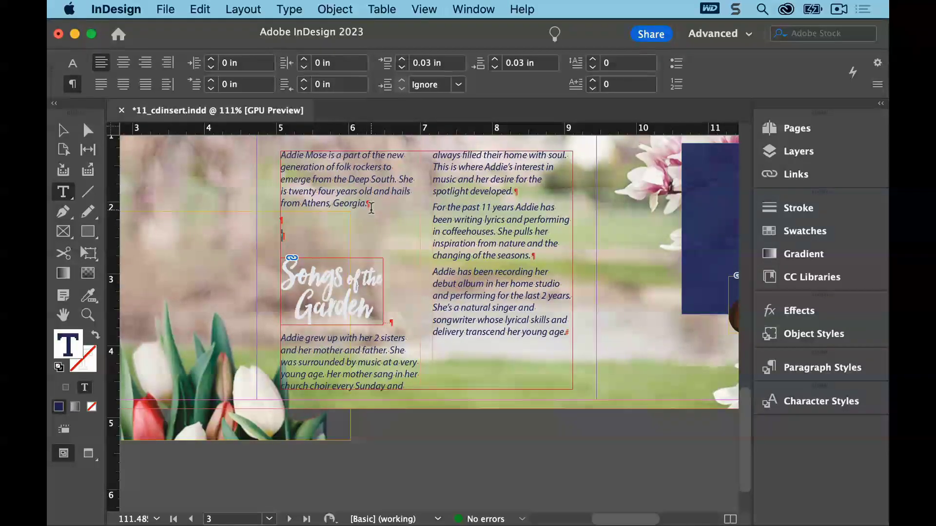
pyautogui.press('BackSpace')
pyautogui.press('BackSpace')
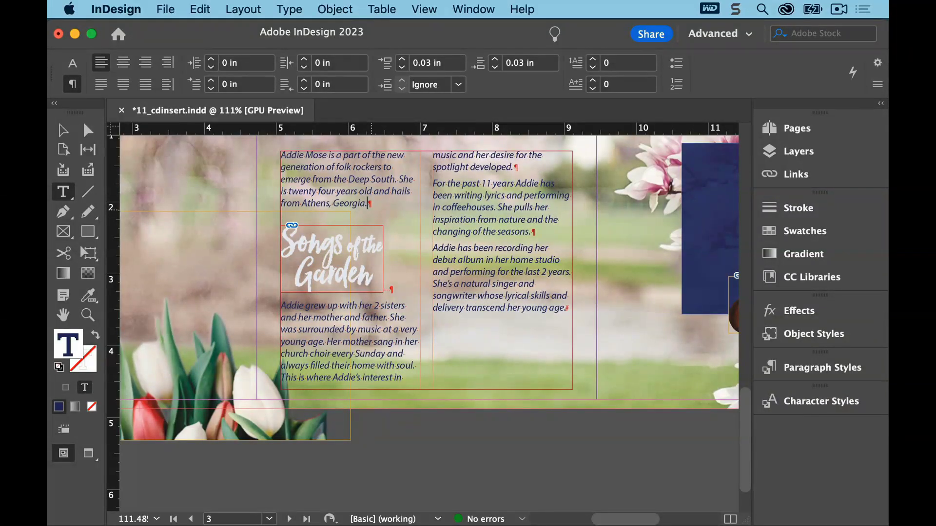
# Save the document
pyautogui.click(168, 10)
pyautogui.click(170, 101)
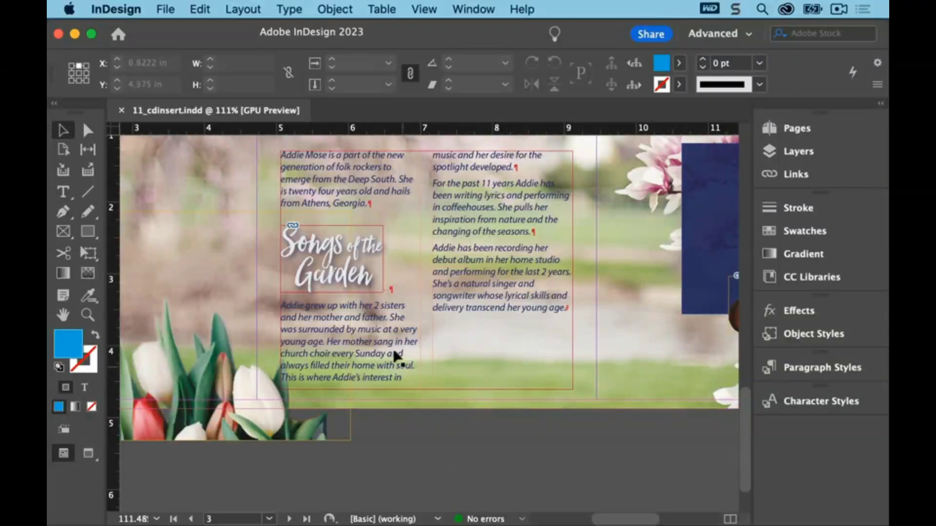
# Enlarge the Songs of the Garden graphic to about 2.69 × 1.76 in and move it lower
pyautogui.click(373, 278)
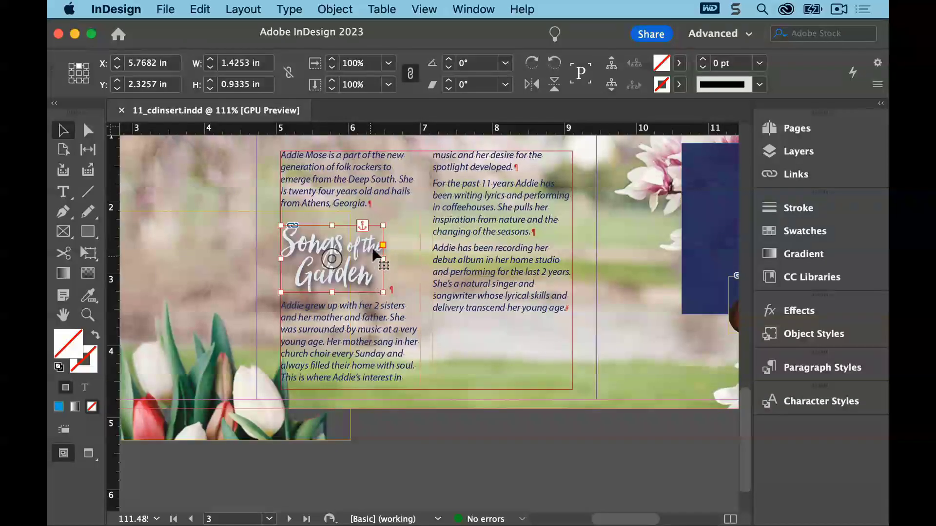
pyautogui.moveTo(383, 225); pyautogui.dragTo(457, 166)
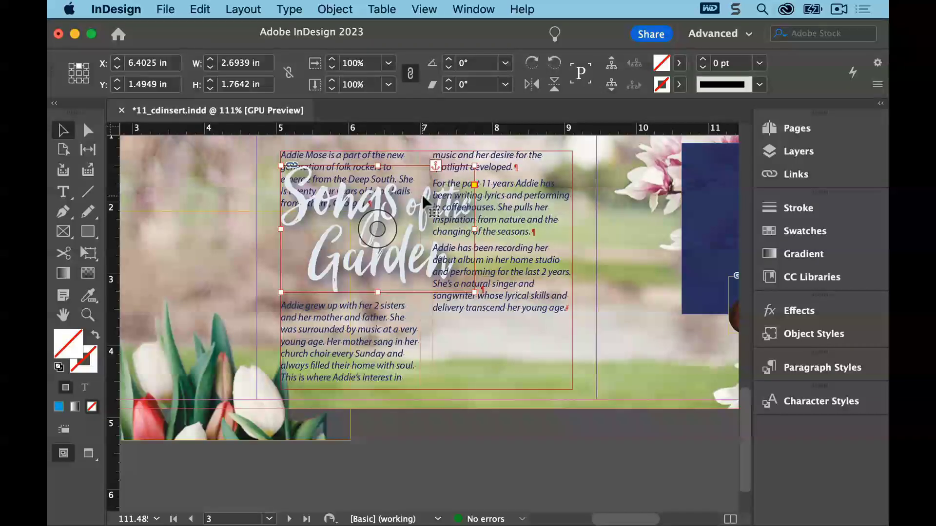
pyautogui.moveTo(423, 198); pyautogui.dragTo(419, 245)
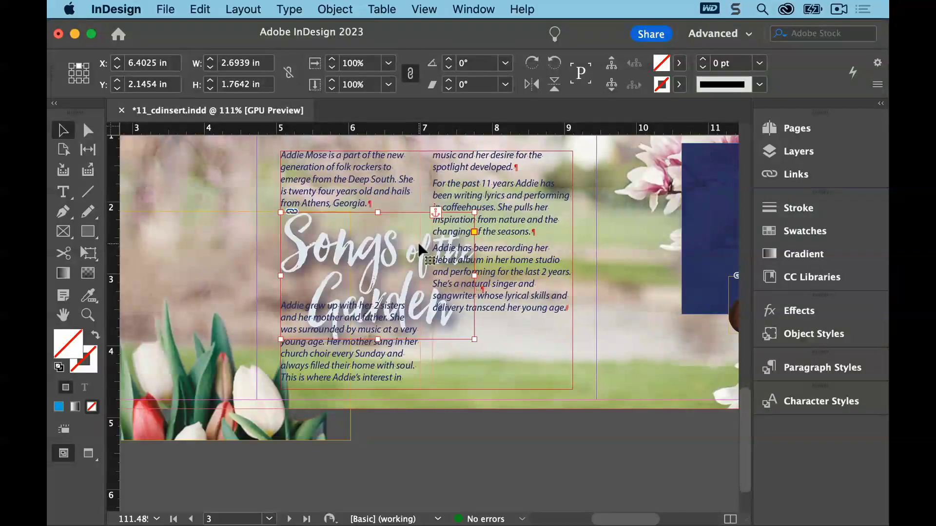
# Open the Text Wrap panel and wrap text around the graphic's object shape
pyautogui.click(461, 8)
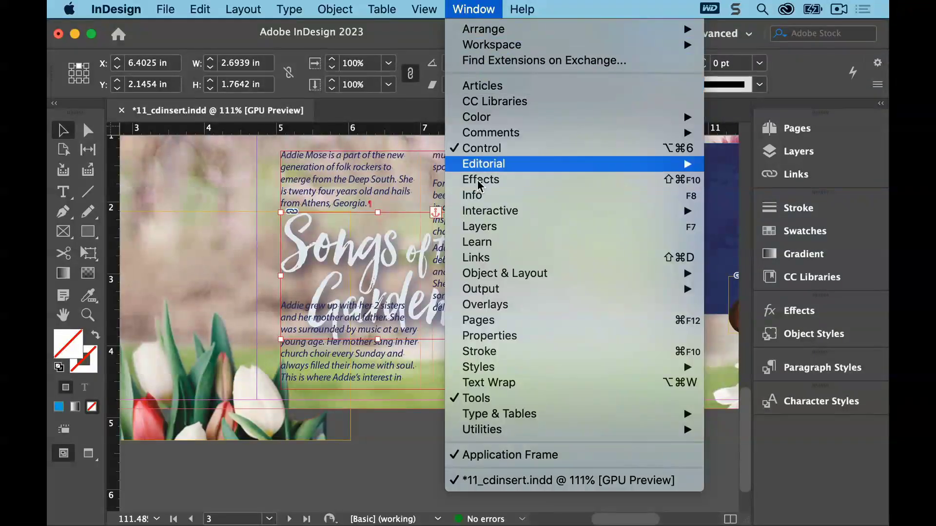
pyautogui.click(508, 389)
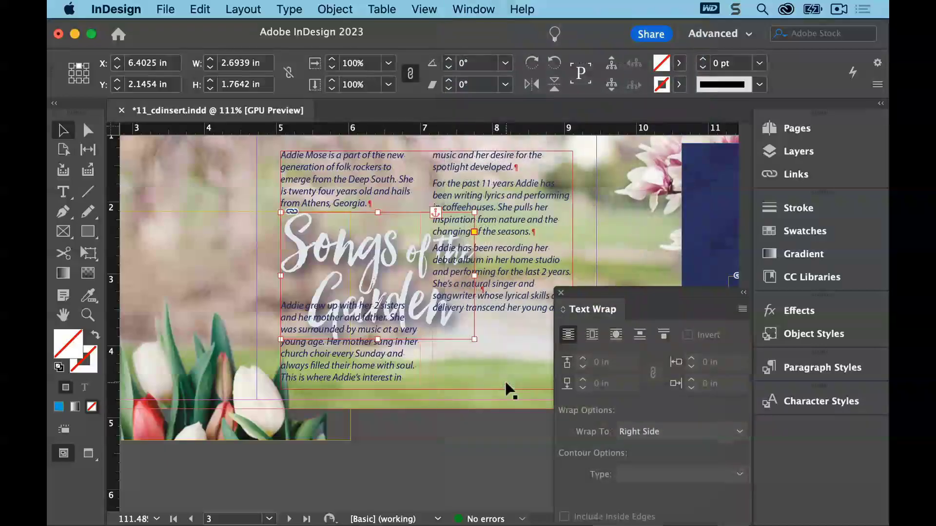
pyautogui.moveTo(675, 301); pyautogui.dragTo(714, 124)
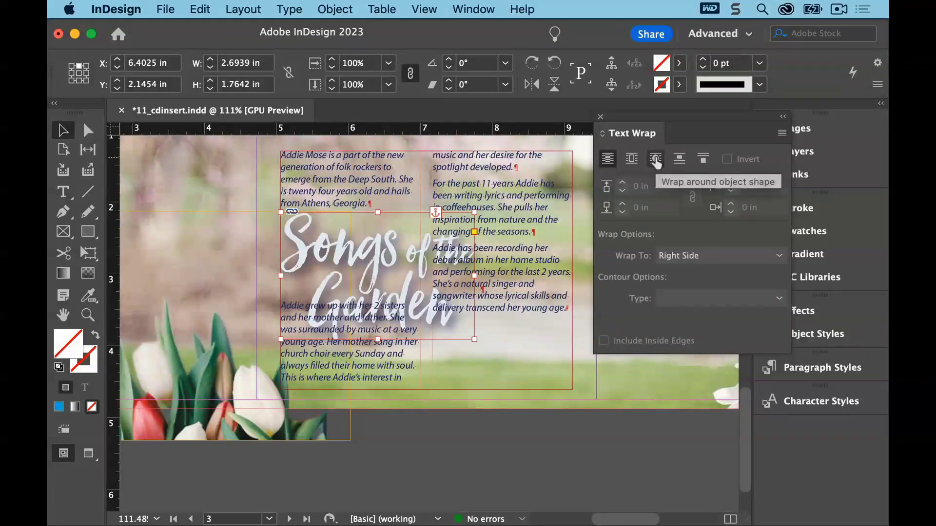
pyautogui.click(656, 162)
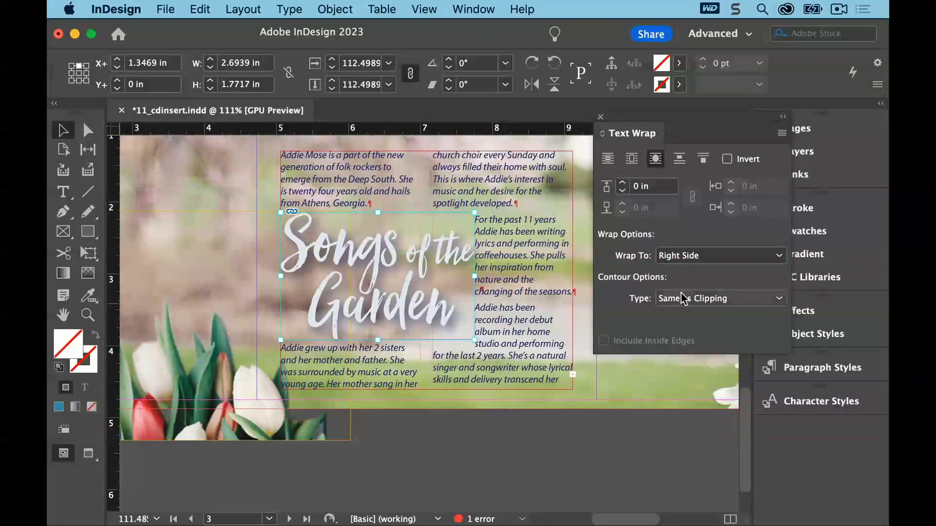
# Set the text wrap offset to 0.1875 in and the contour type to Detect Edges
pyautogui.click(623, 185)
pyautogui.click(623, 185)
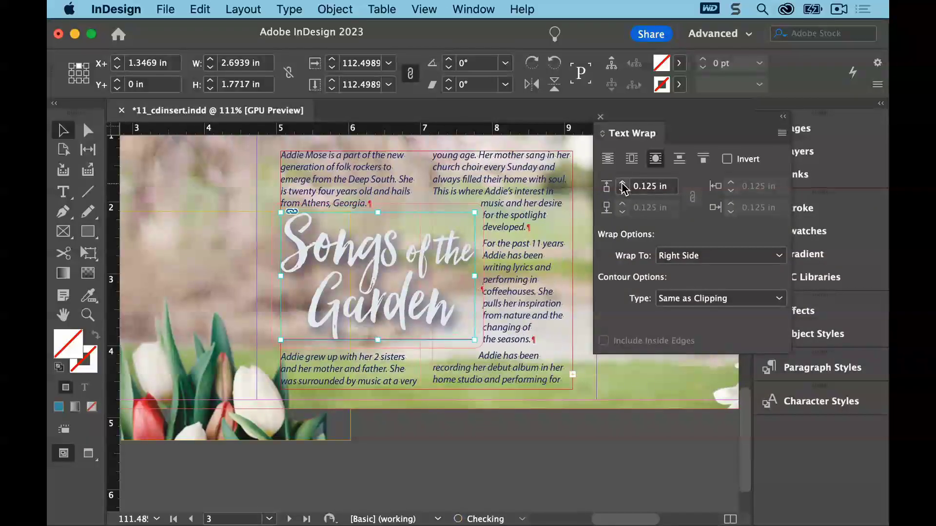
pyautogui.click(623, 185)
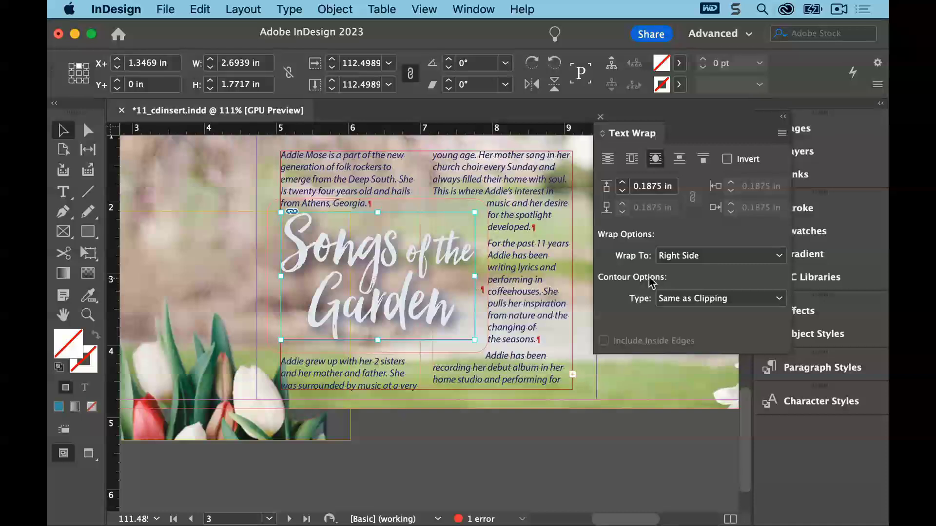
pyautogui.click(776, 298)
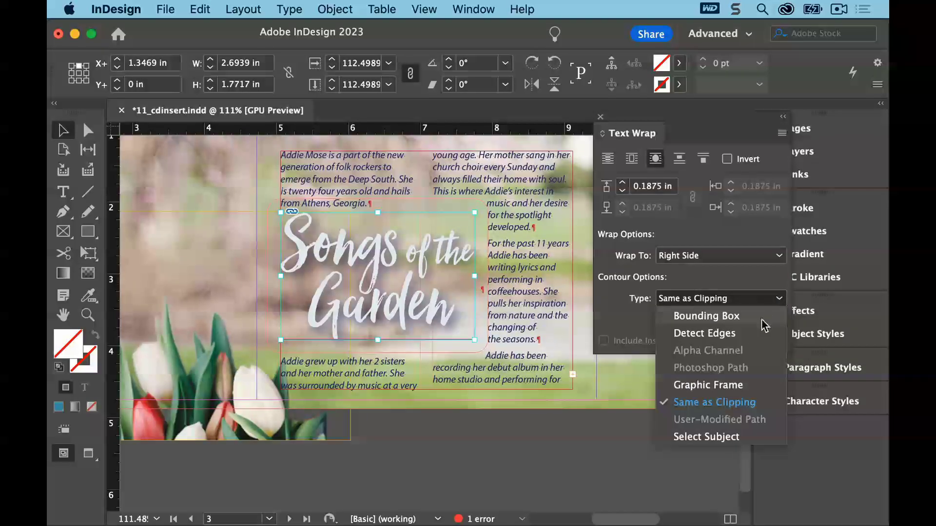
pyautogui.click(753, 334)
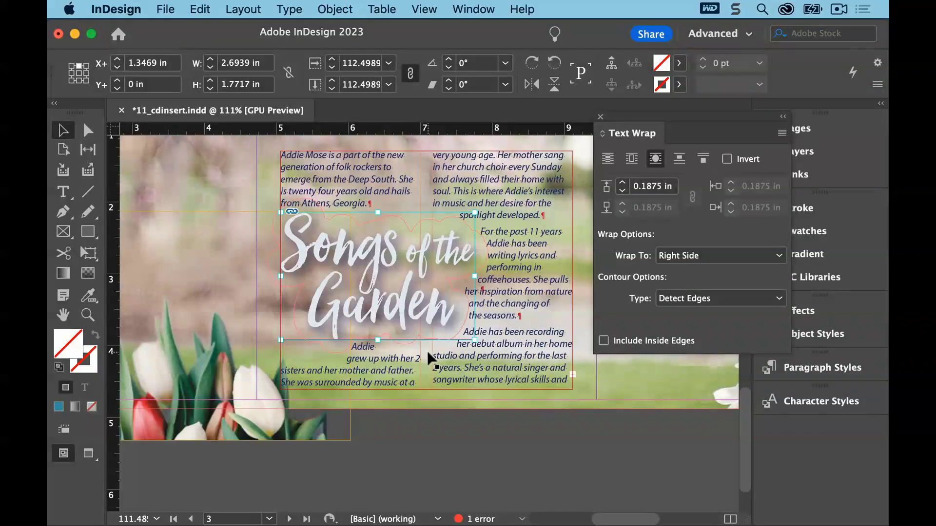
# Deselect everything and hide hidden characters
pyautogui.click(199, 8)
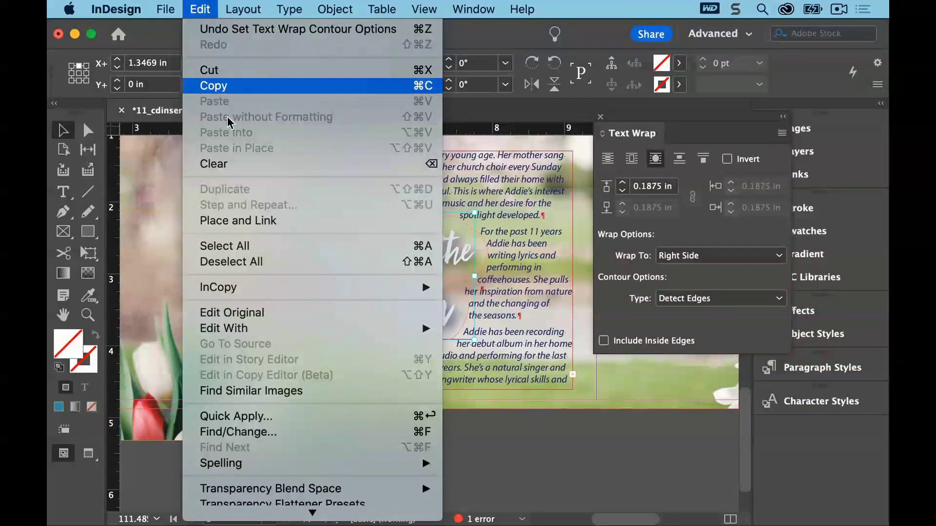
pyautogui.click(255, 261)
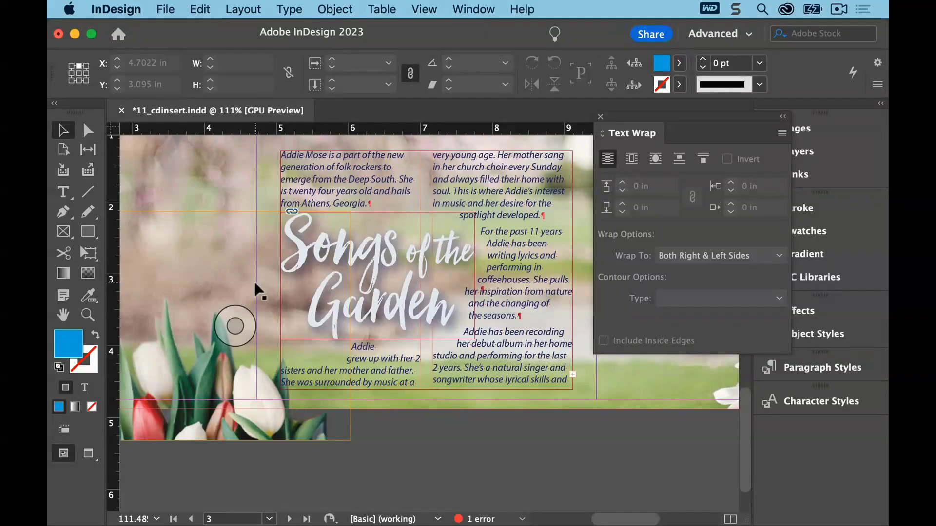
pyautogui.click(295, 10)
pyautogui.scroll(-2, 390, 439)
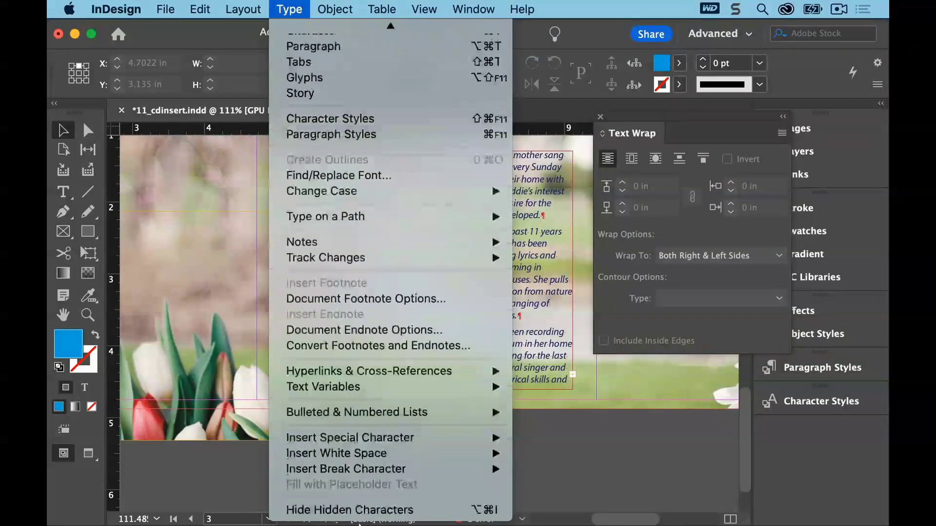
pyautogui.click(437, 510)
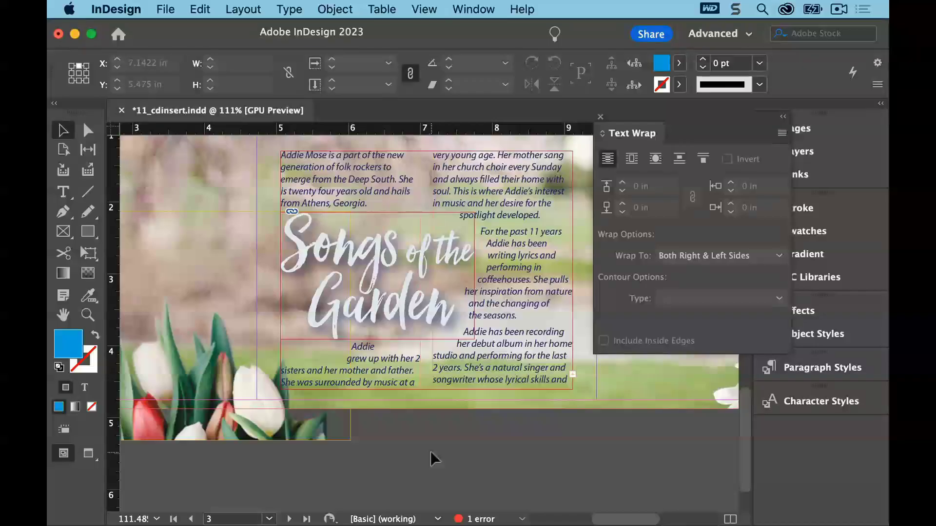
# Switch to Preview screen mode and back to Normal to check the layout
pyautogui.click(88, 454)
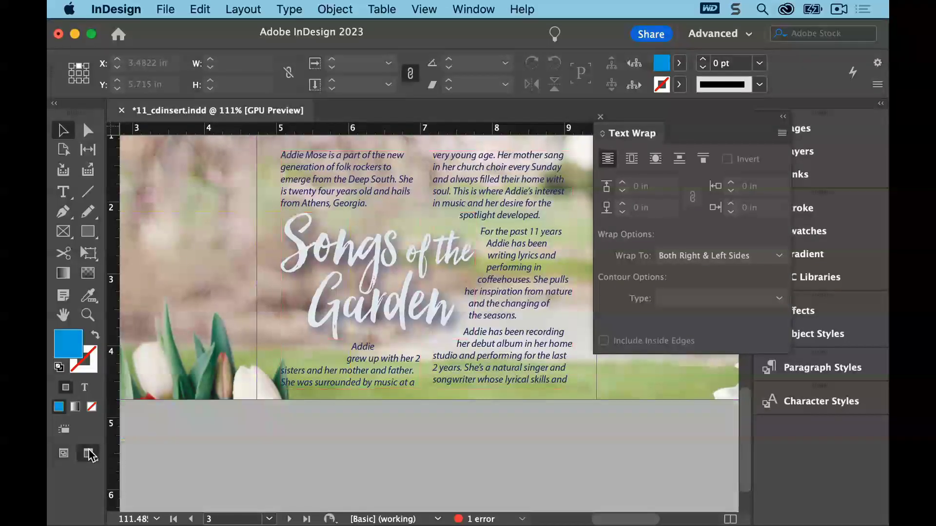
pyautogui.click(65, 459)
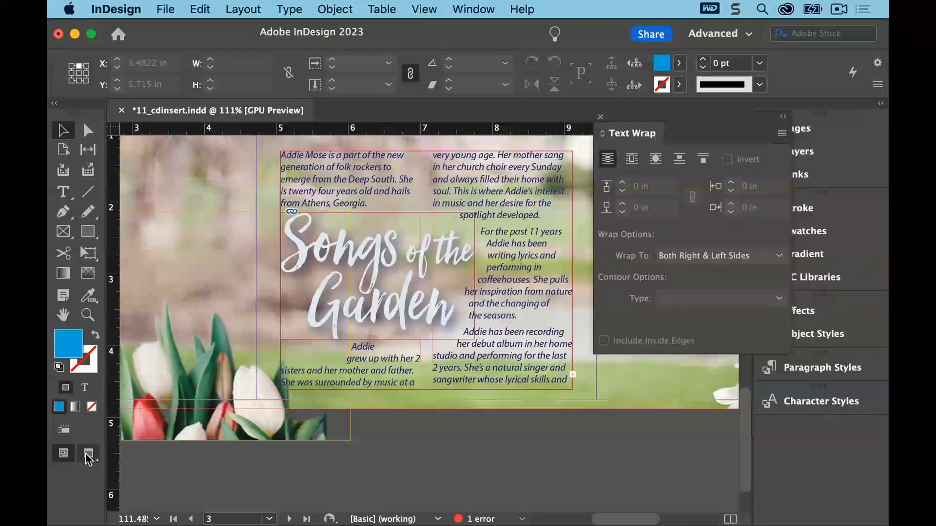
pyautogui.click(88, 457)
pyautogui.click(69, 457)
# Select the Songs of the Garden graphic's contents and drag a text wrap contour point up under the lettering
pyautogui.click(443, 312)
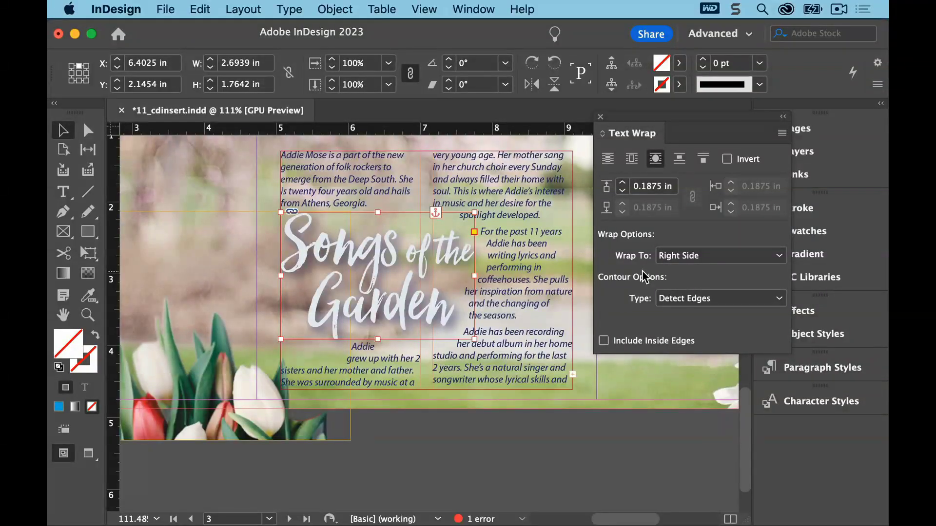
pyautogui.click(385, 282)
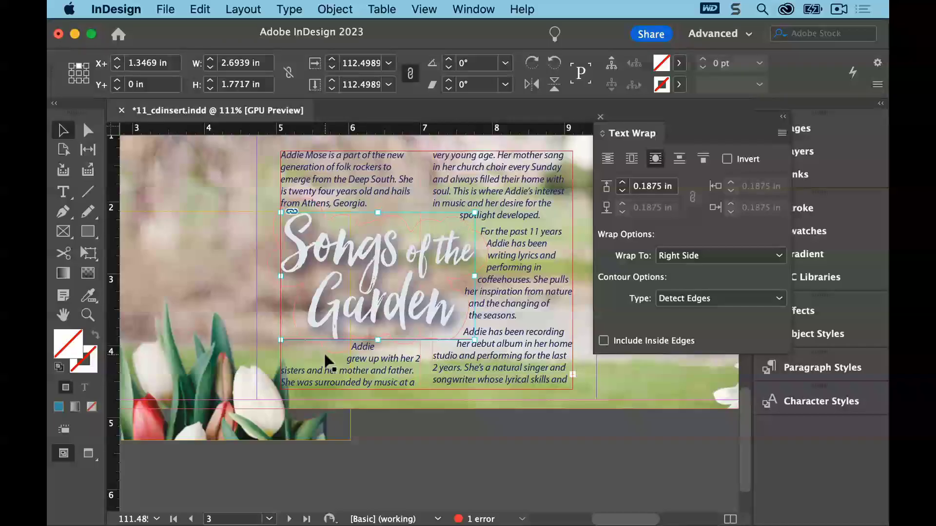
pyautogui.click(89, 130)
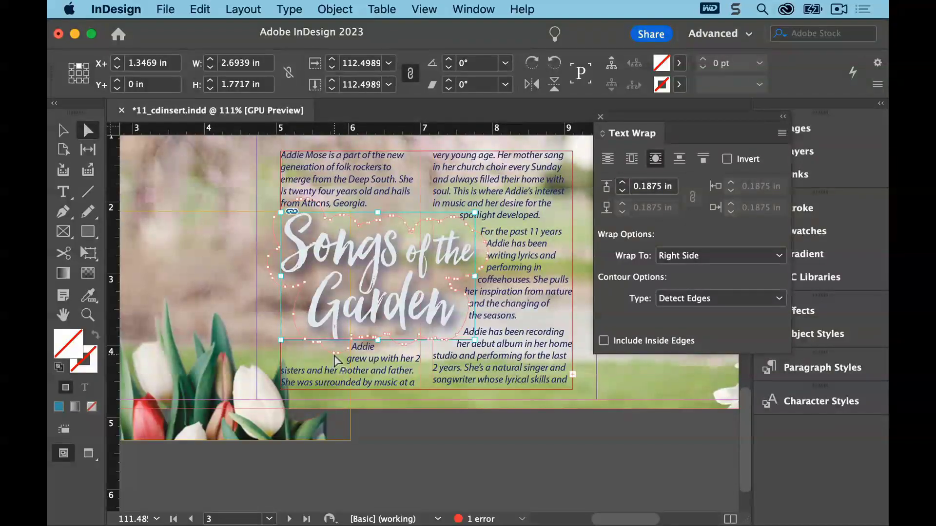
pyautogui.moveTo(336, 361); pyautogui.dragTo(312, 334)
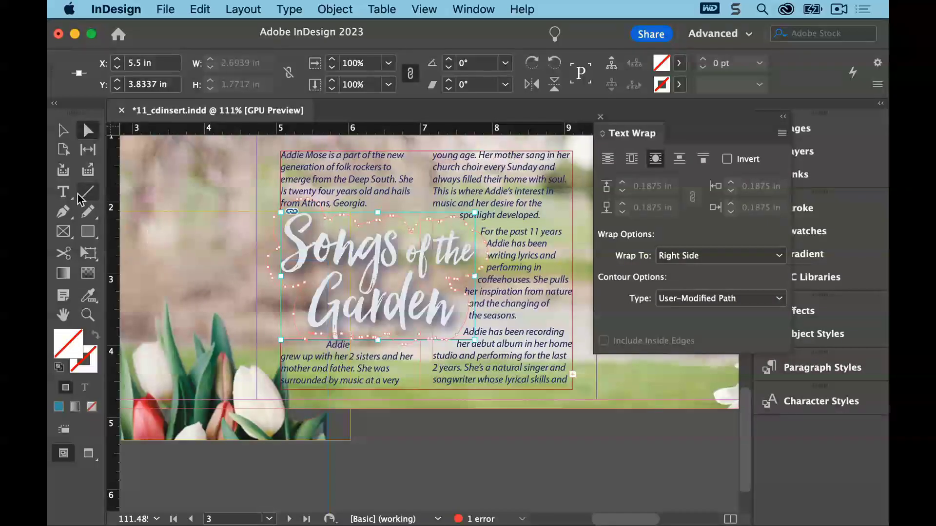
# Delete two text wrap contour points below the Garden lettering with the Delete Anchor Point tool, then close the Text Wrap panel
pyautogui.moveTo(67, 216); pyautogui.dragTo(103, 265)
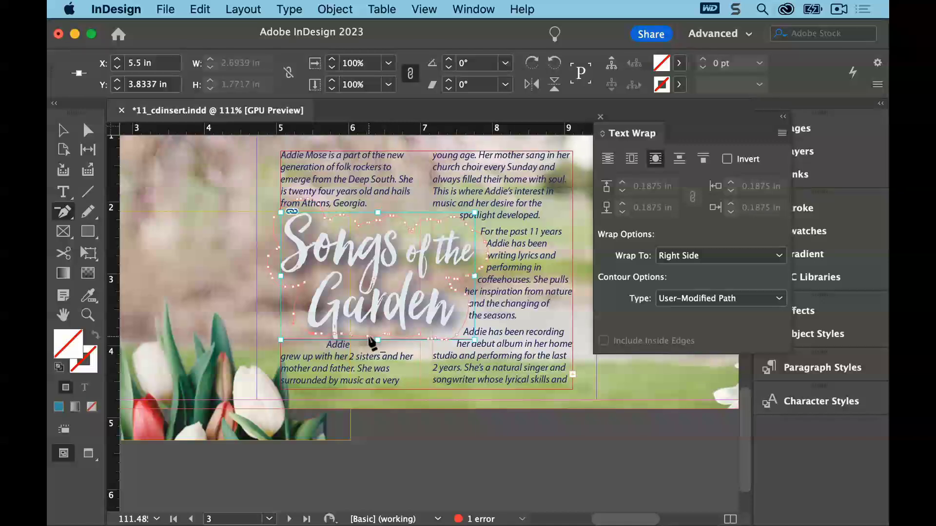
pyautogui.click(334, 336)
pyautogui.click(321, 335)
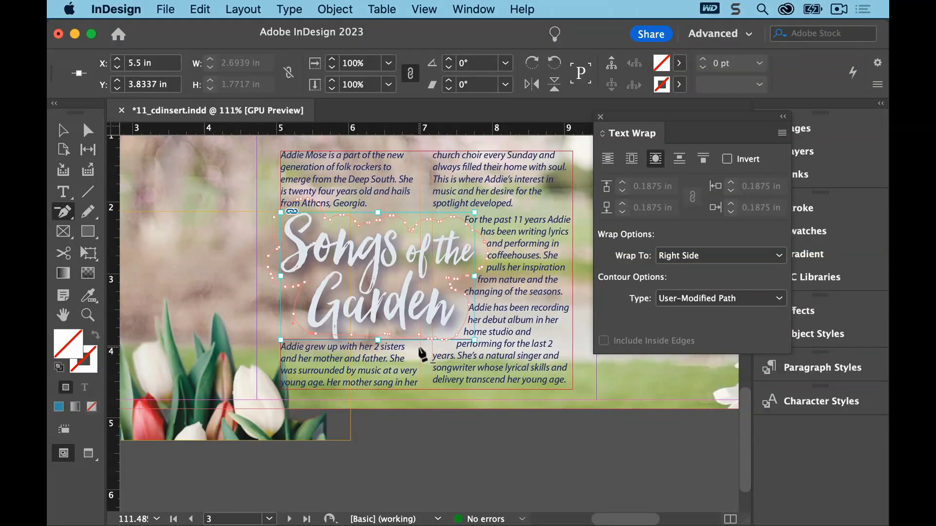
pyautogui.click(601, 118)
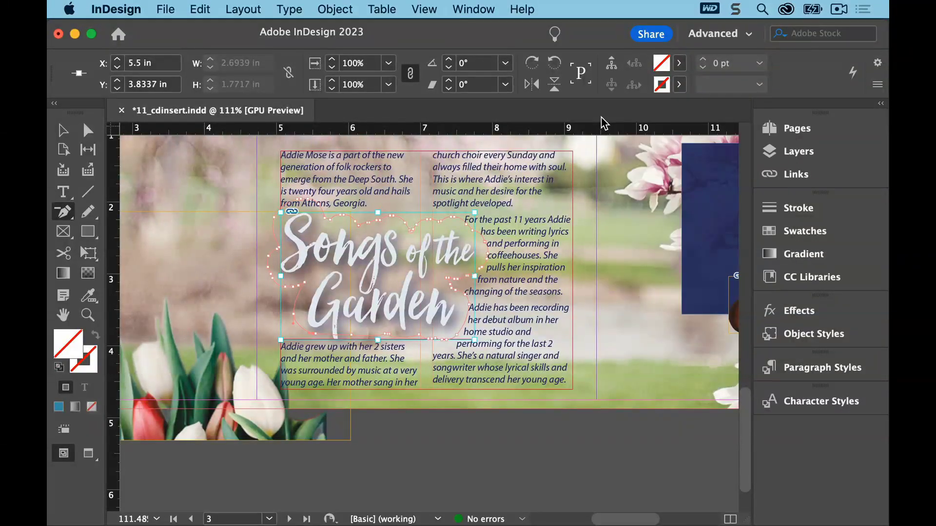
# Save the document and deselect everything with the Selection tool
pyautogui.click(164, 11)
pyautogui.click(184, 100)
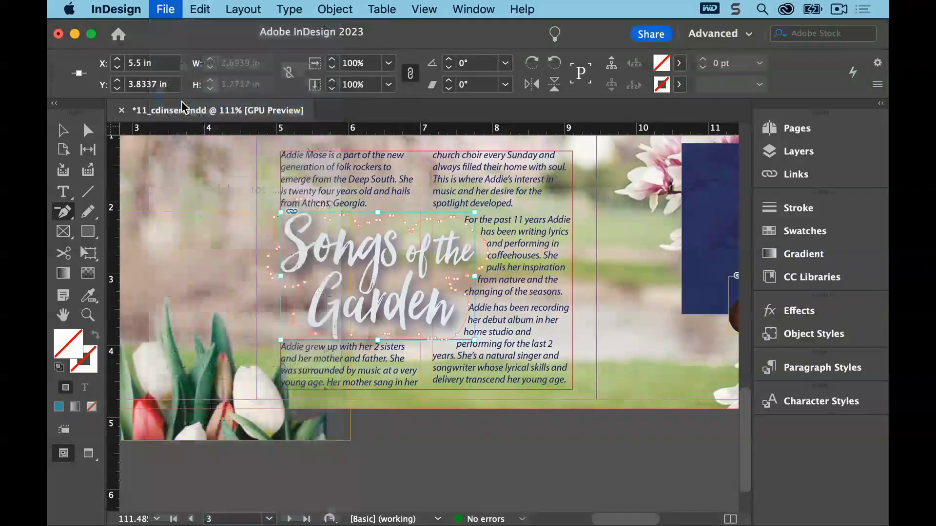
pyautogui.click(63, 129)
pyautogui.click(168, 161)
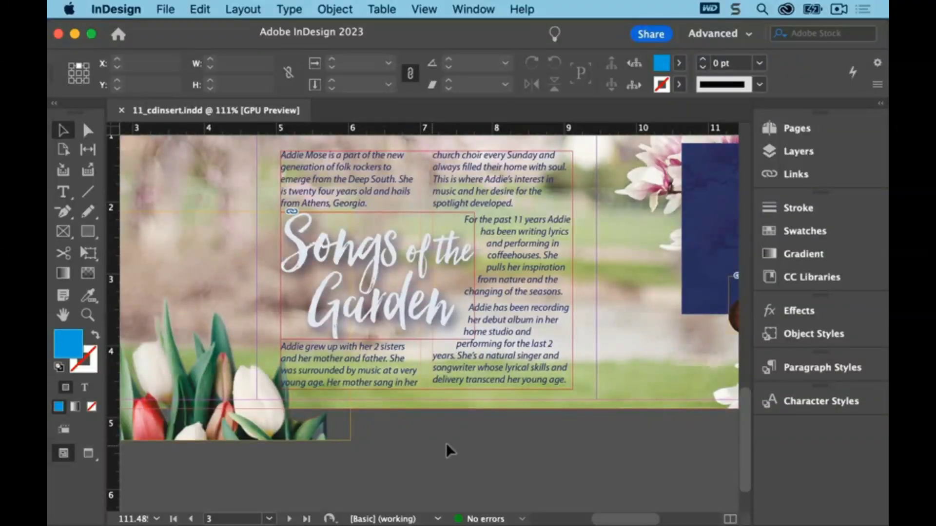
# Make the Graphics layer the active layer and deselect all objects
pyautogui.click(771, 155)
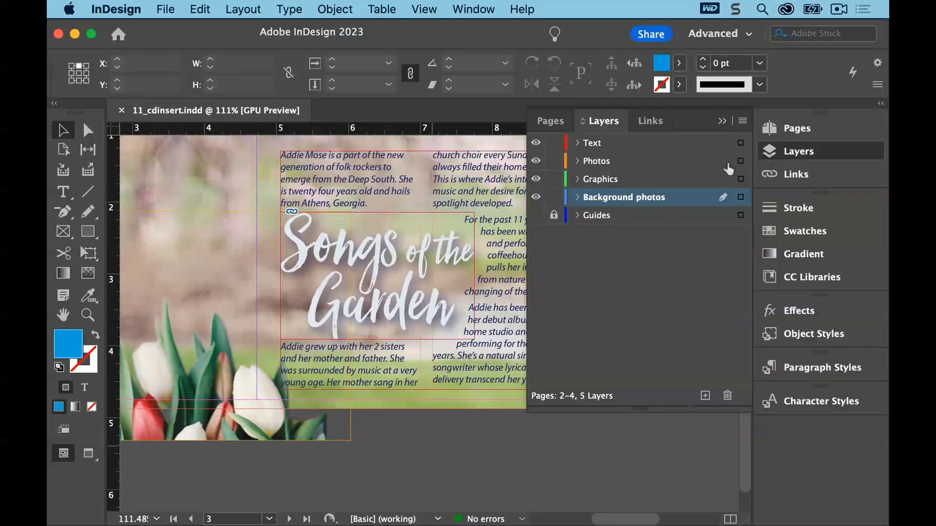
pyautogui.click(679, 181)
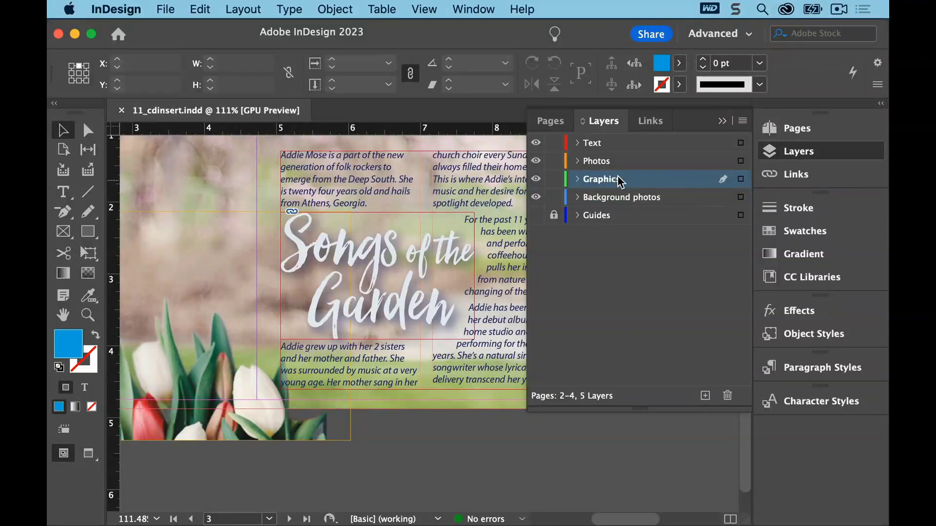
pyautogui.click(203, 9)
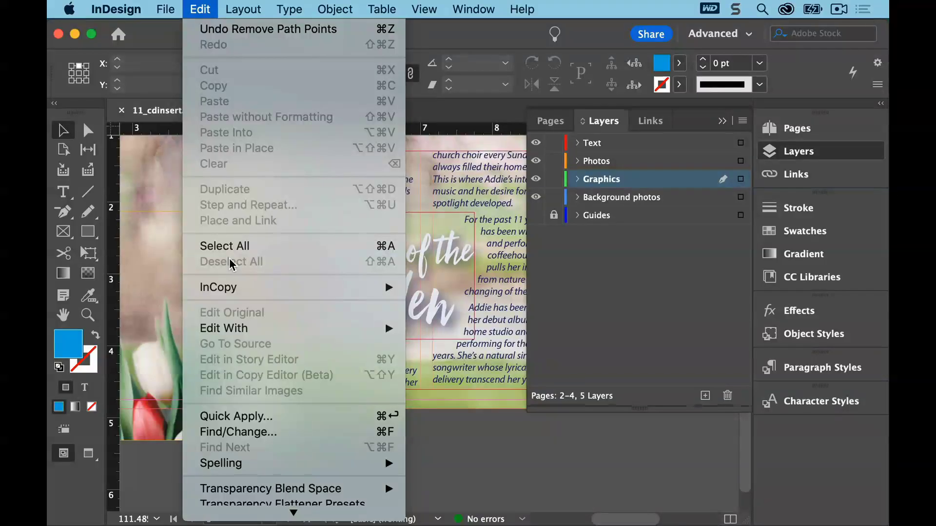
pyautogui.click(492, 464)
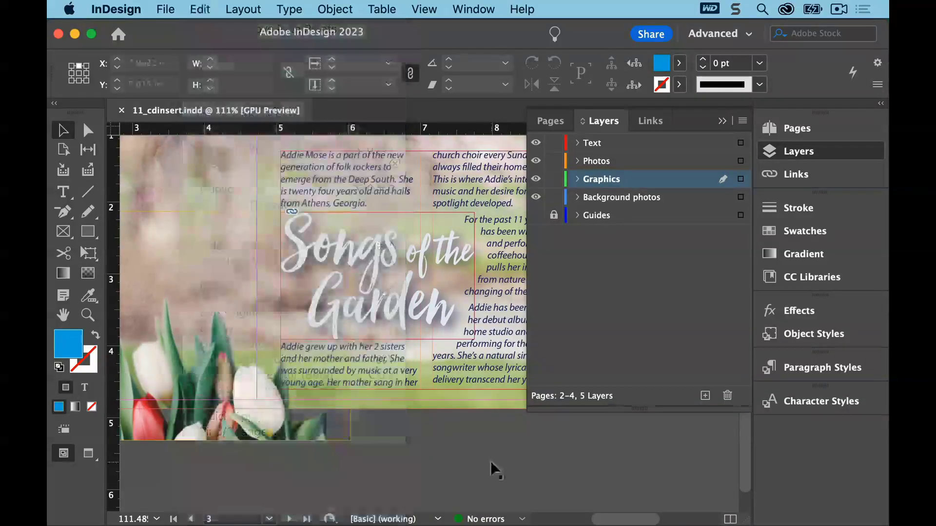
pyautogui.click(721, 125)
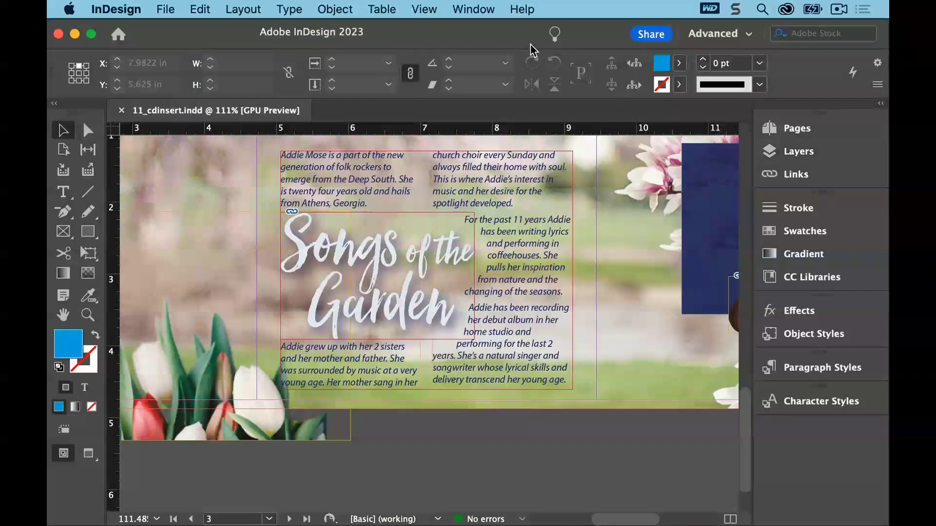
# Place Garland.ai at the top-left corner of the spread, about 11.98 × 2.8 in, and save the document
pyautogui.click(423, 9)
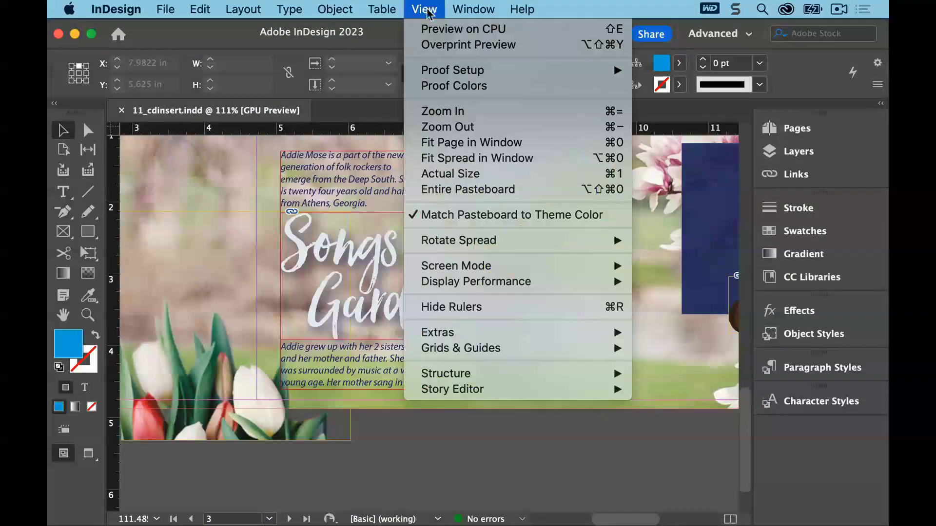
pyautogui.click(440, 158)
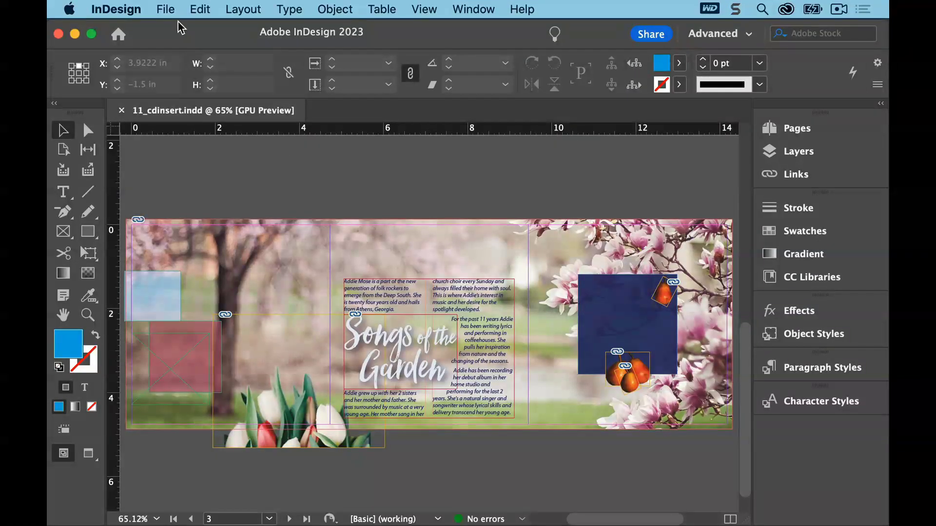
pyautogui.click(167, 9)
pyautogui.click(171, 204)
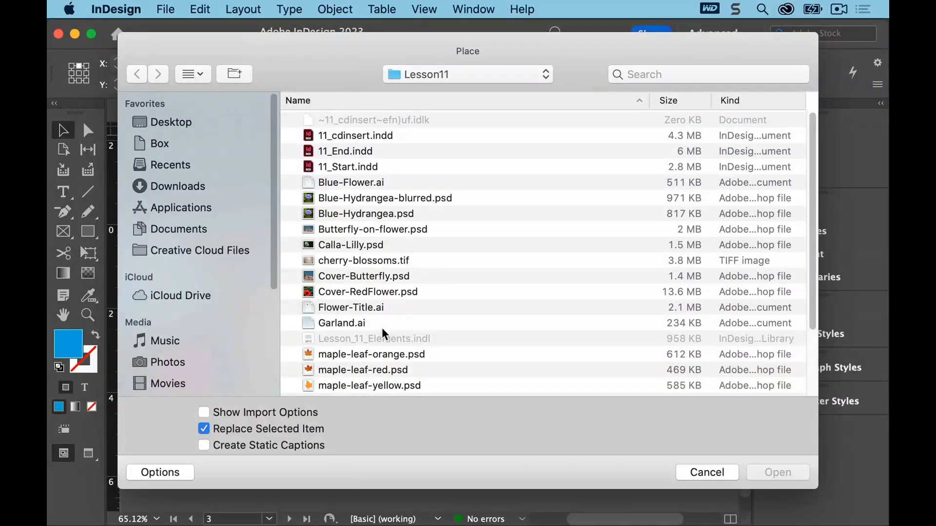
pyautogui.click(336, 326)
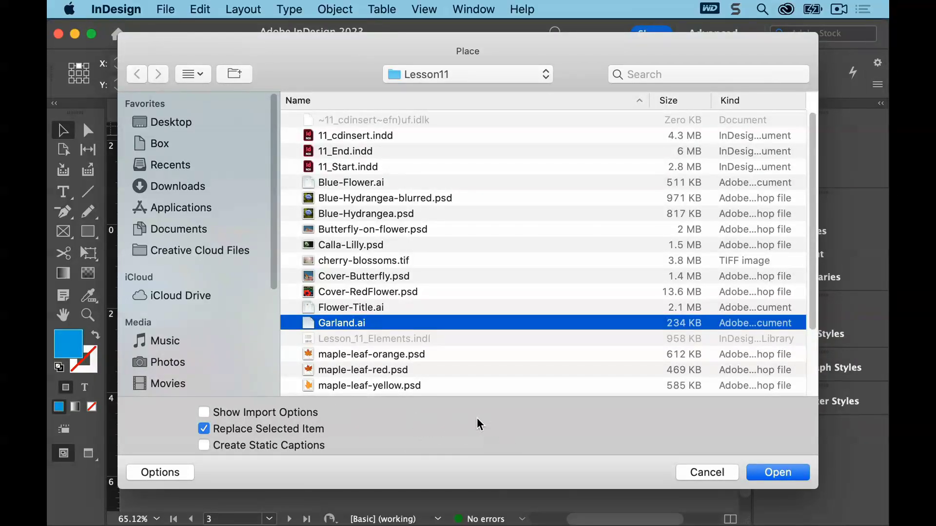
pyautogui.click(773, 468)
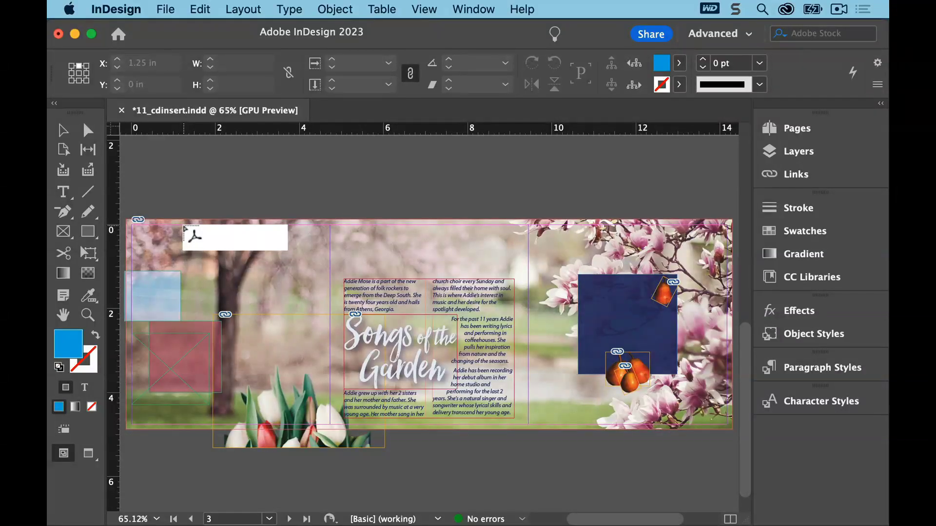
pyautogui.click(184, 225)
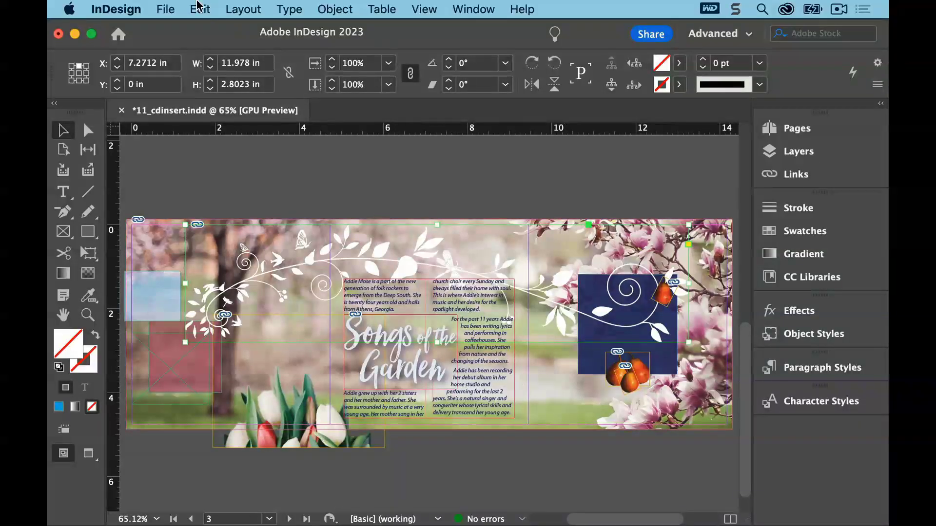
pyautogui.click(166, 10)
pyautogui.click(167, 101)
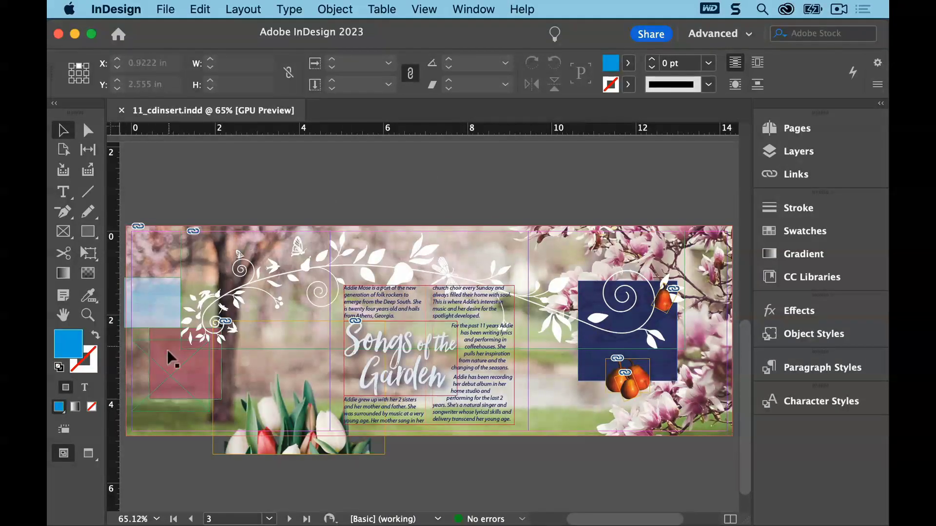
# Start placing Flower-Title.ai into the red placeholder frame with import options shown and the selected item replaced
pyautogui.click(157, 383)
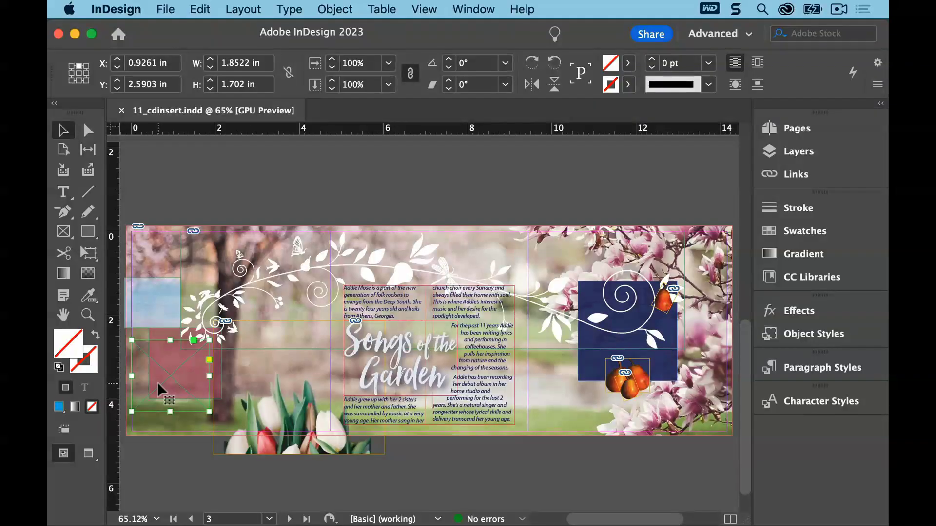
pyautogui.click(165, 9)
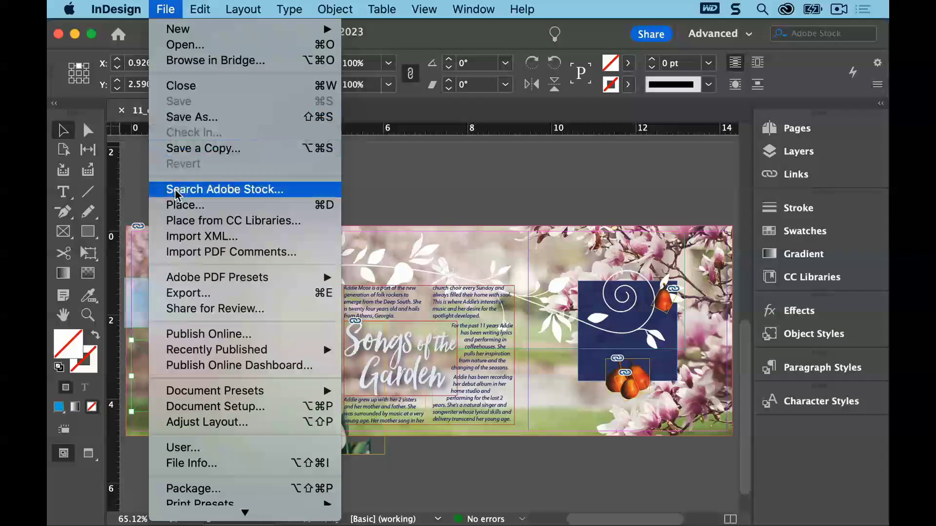
pyautogui.click(177, 205)
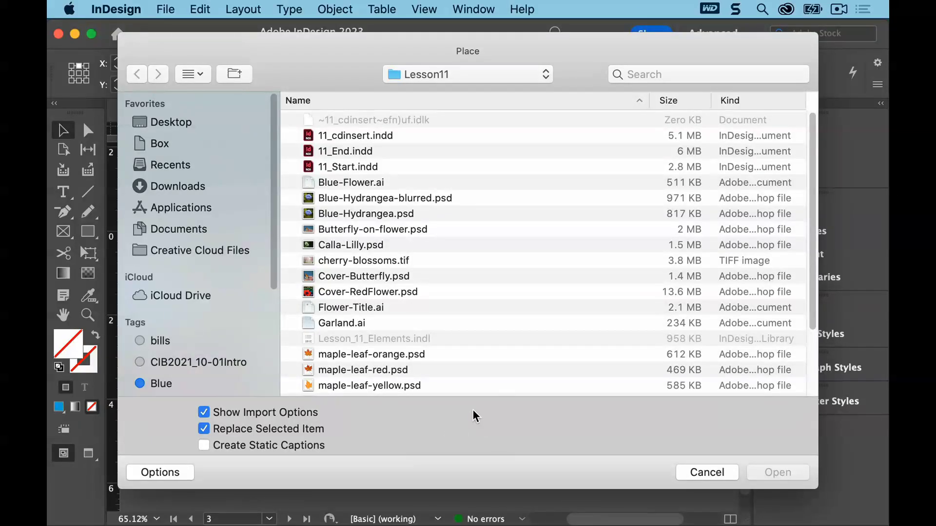
pyautogui.click(369, 306)
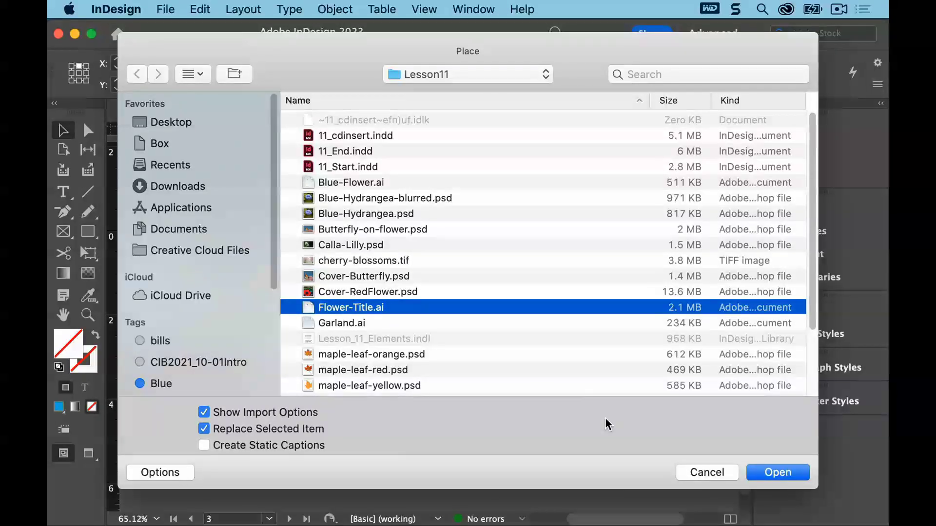
pyautogui.click(780, 472)
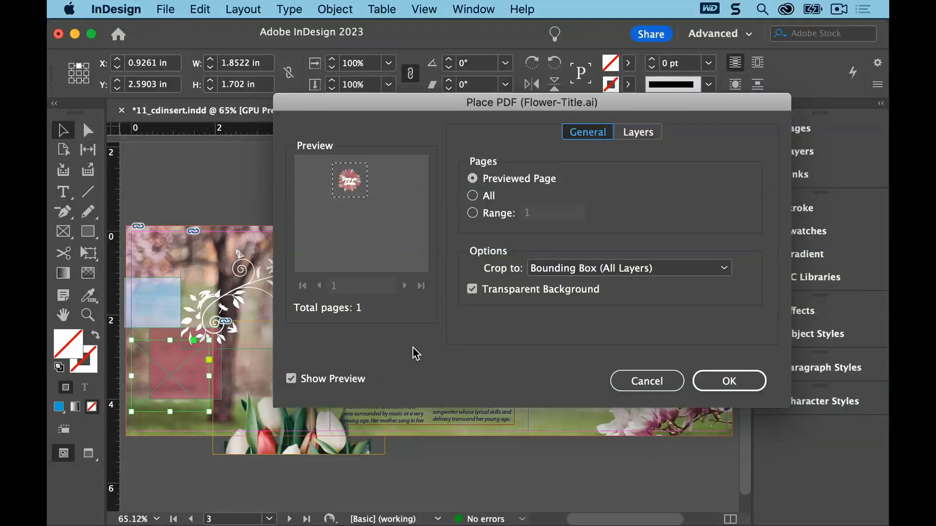
pyautogui.click(292, 381)
pyautogui.click(292, 379)
pyautogui.click(291, 379)
pyautogui.click(292, 380)
pyautogui.click(291, 379)
# Place Flower-Title.ai into the red placeholder frame, cropping to Bounding Box (All Layers) with a transparent background
pyautogui.click(581, 131)
pyautogui.click(653, 269)
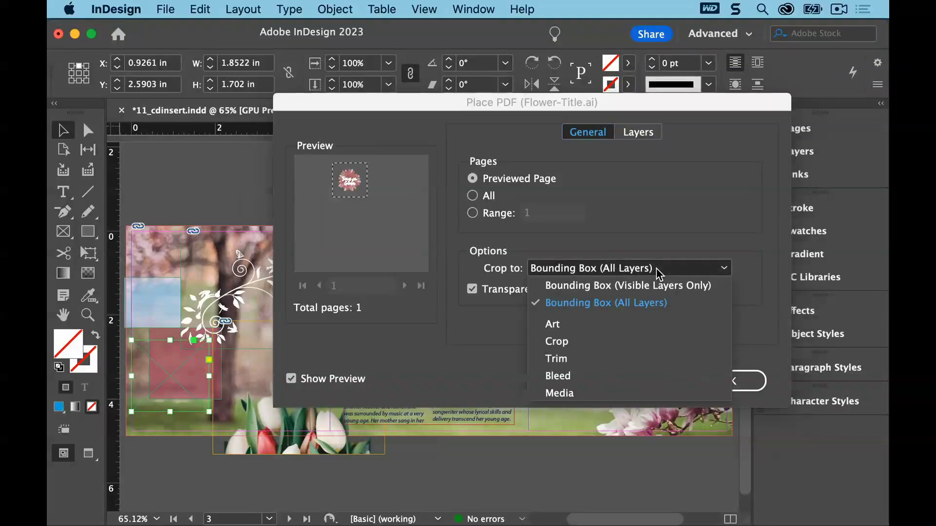
pyautogui.click(649, 305)
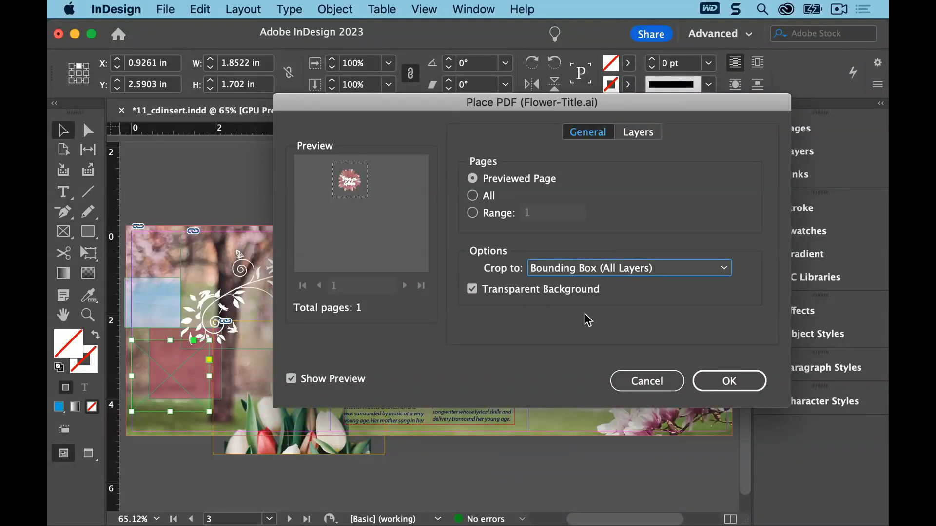
pyautogui.click(474, 290)
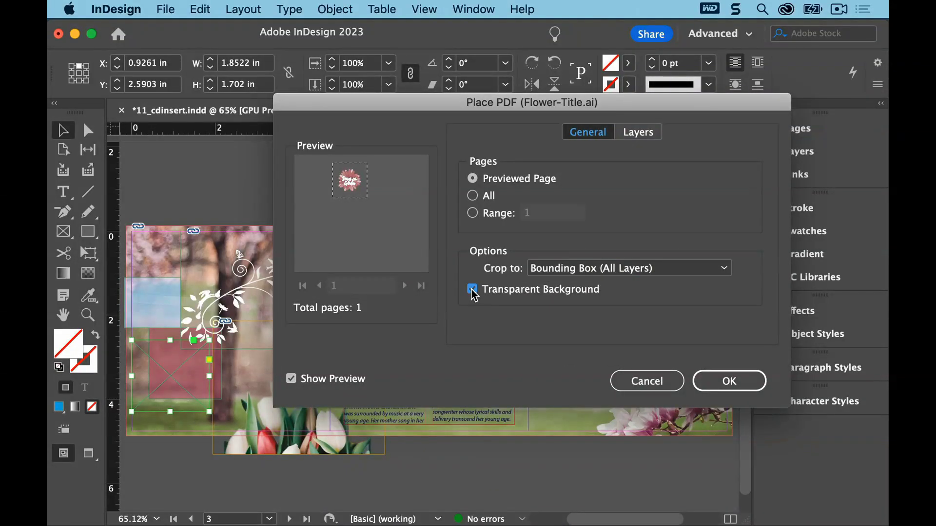
pyautogui.click(472, 290)
pyautogui.click(643, 132)
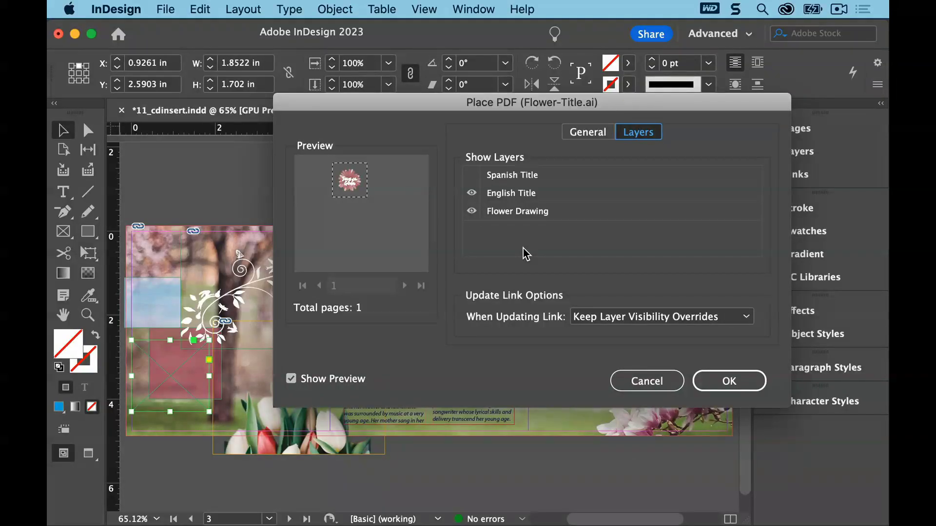
pyautogui.click(710, 380)
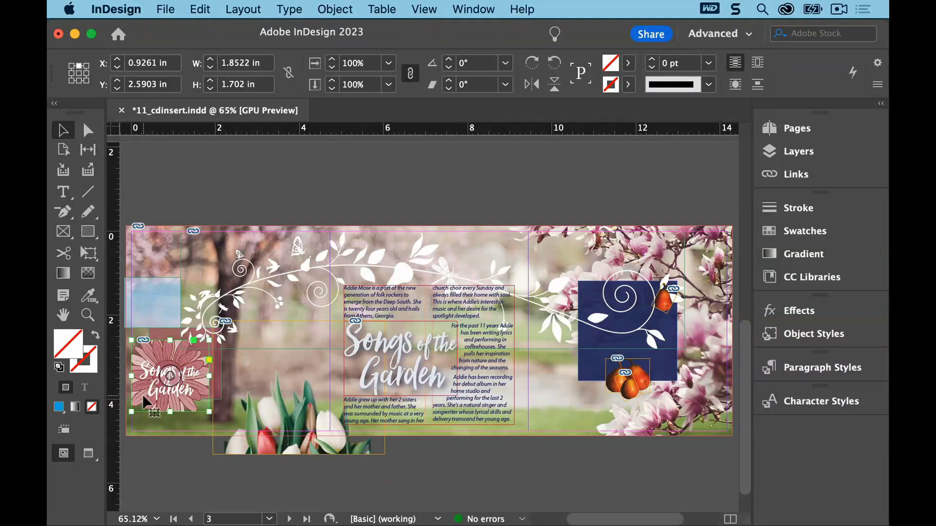
# Scale the placed flower title graphic to 75% from its center reference point
pyautogui.press('super+equal')
pyautogui.press('super+equal')
pyautogui.press('super+equal')
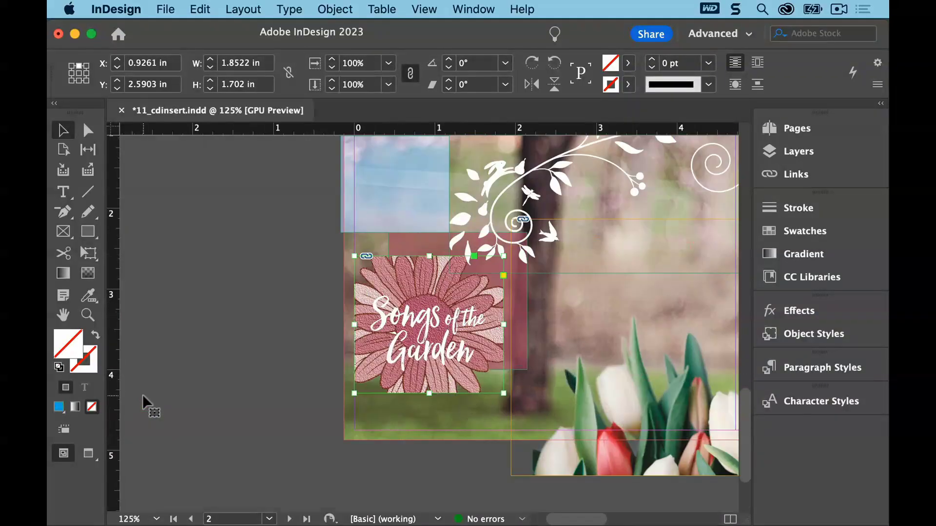
pyautogui.press('super+equal')
pyautogui.press('super+equal')
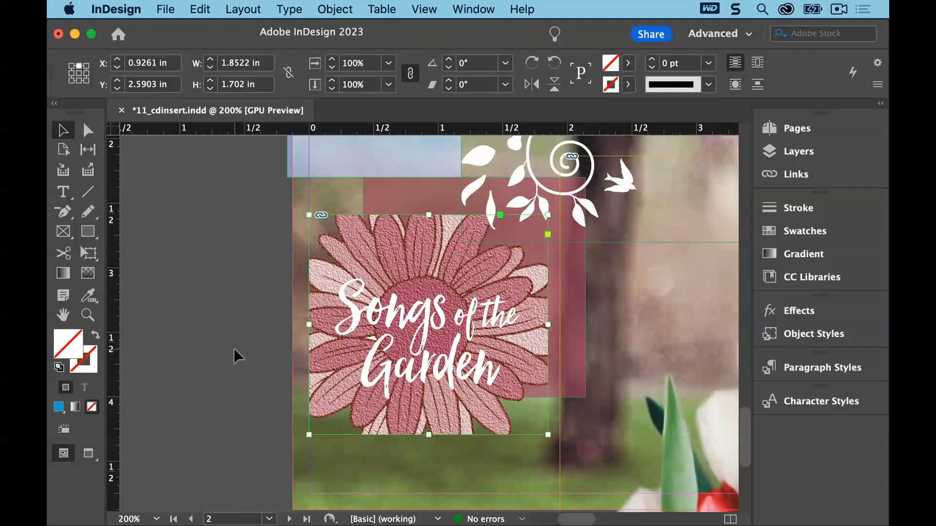
pyautogui.click(79, 73)
pyautogui.click(429, 326)
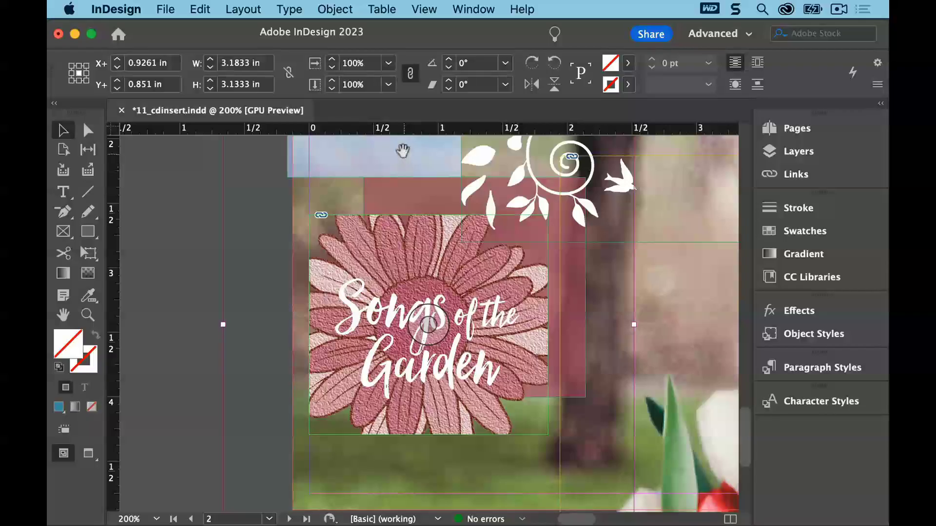
pyautogui.click(389, 63)
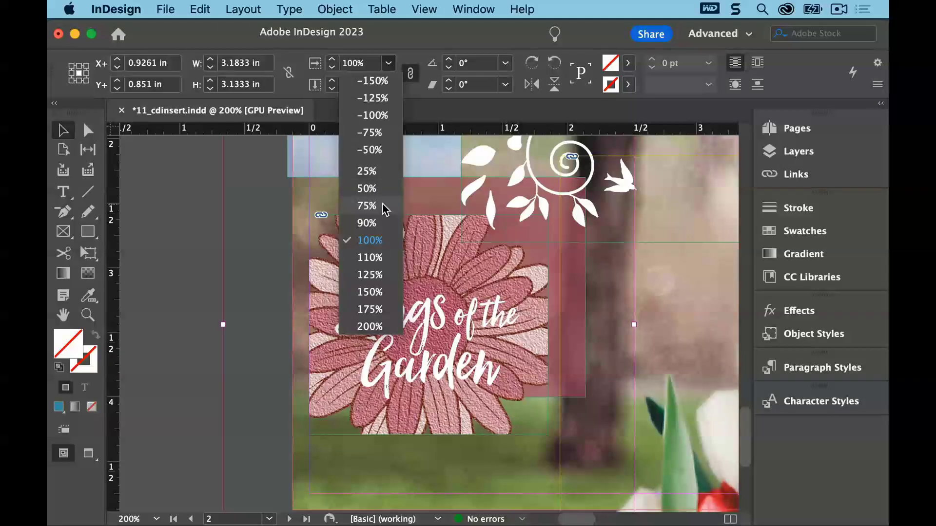
pyautogui.click(367, 206)
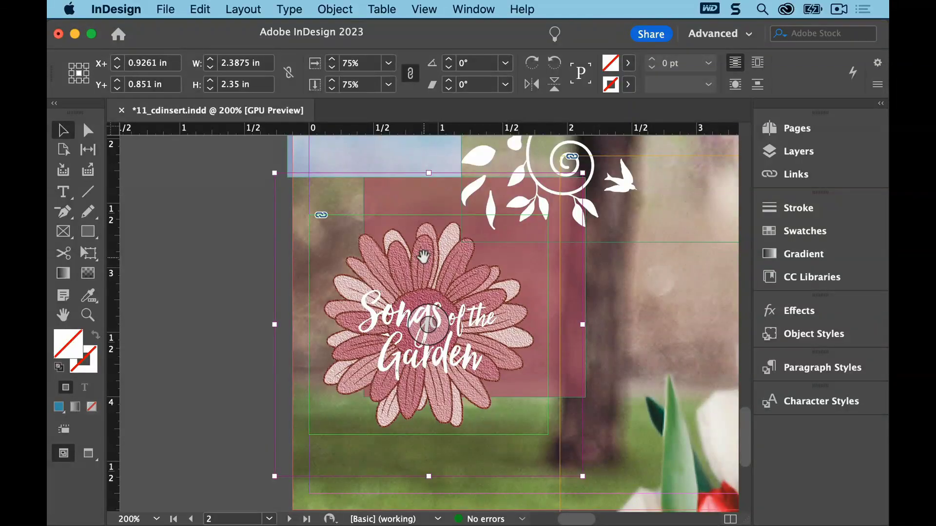
pyautogui.press('Escape')
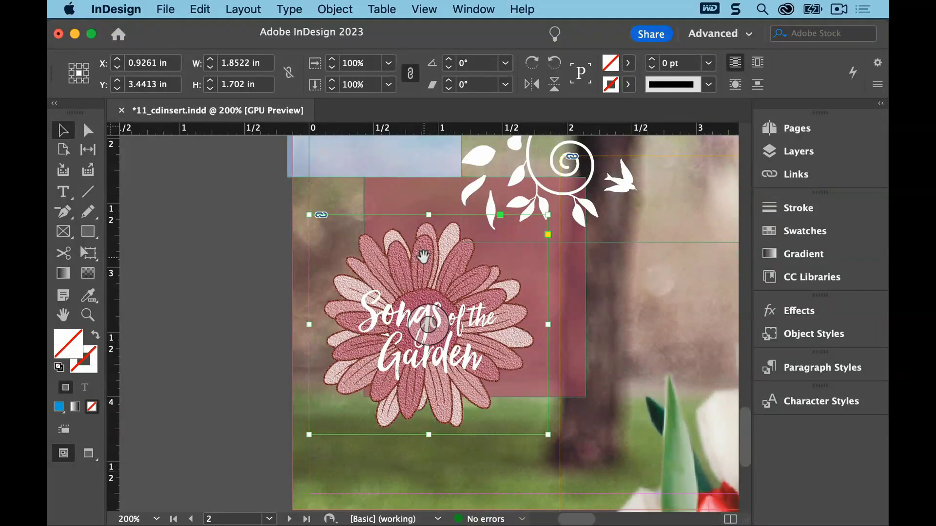
# Center the flower title graphic on the red placeholder frame with Align, using the frame as key object, then deselect all
pyautogui.keyDown('shift'); pyautogui.click(401, 183); pyautogui.keyUp('shift')
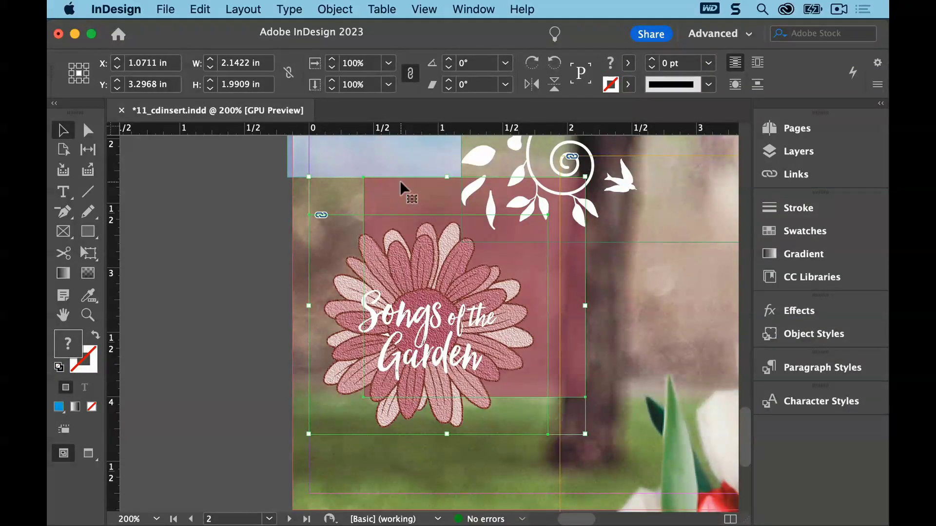
pyautogui.click(400, 180)
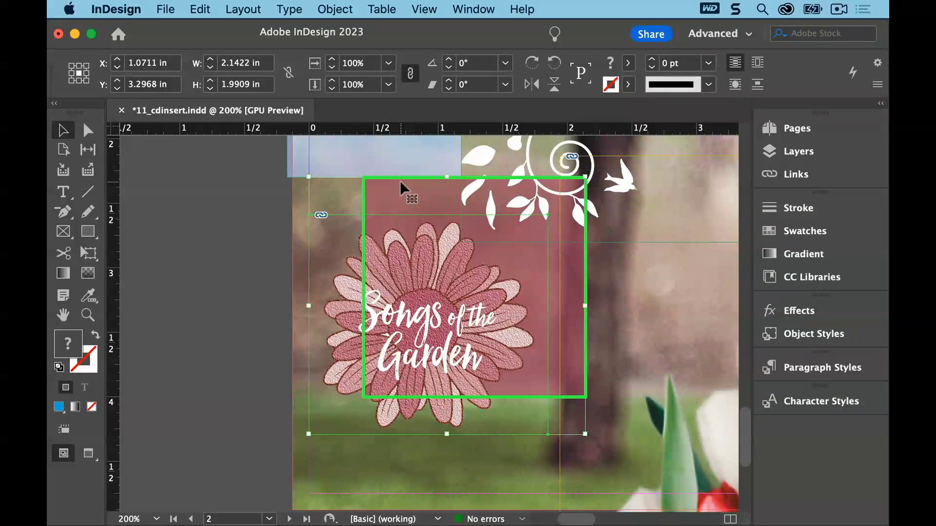
pyautogui.click(479, 11)
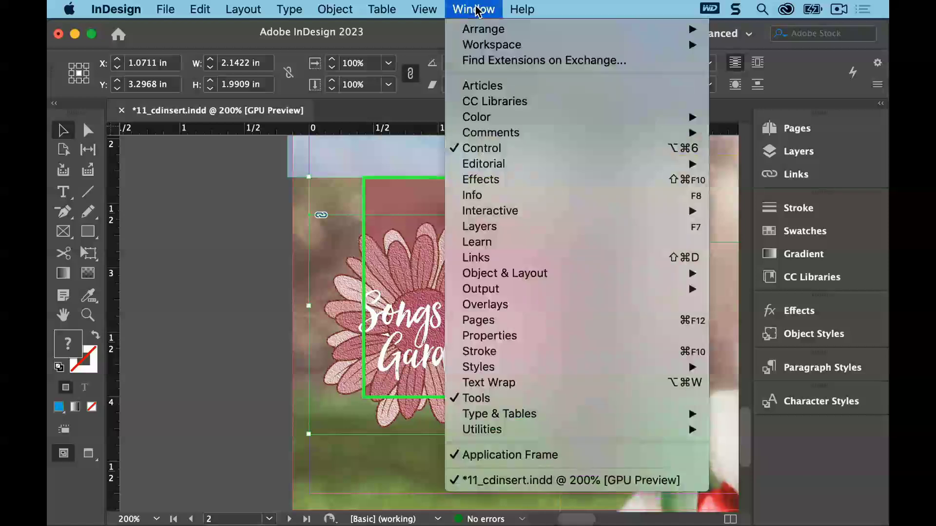
pyautogui.moveTo(519, 279)
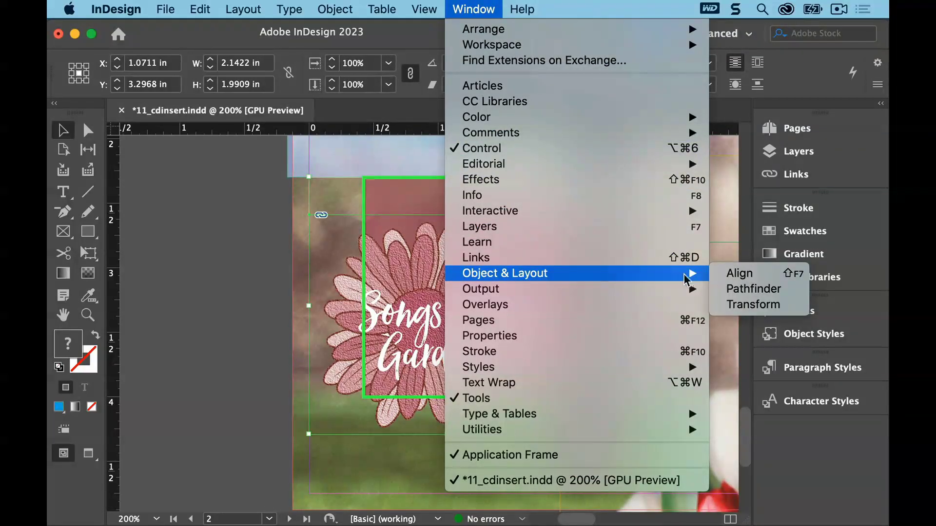
pyautogui.click(738, 273)
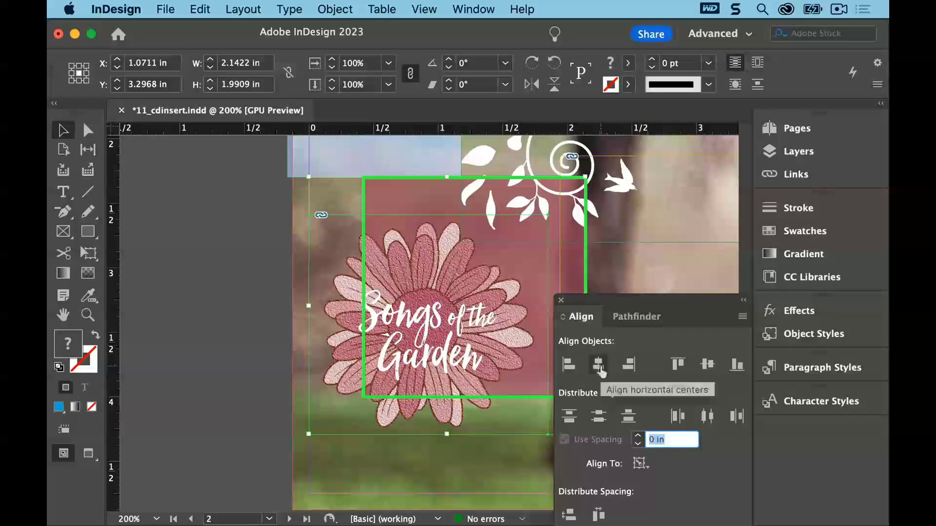
pyautogui.click(707, 365)
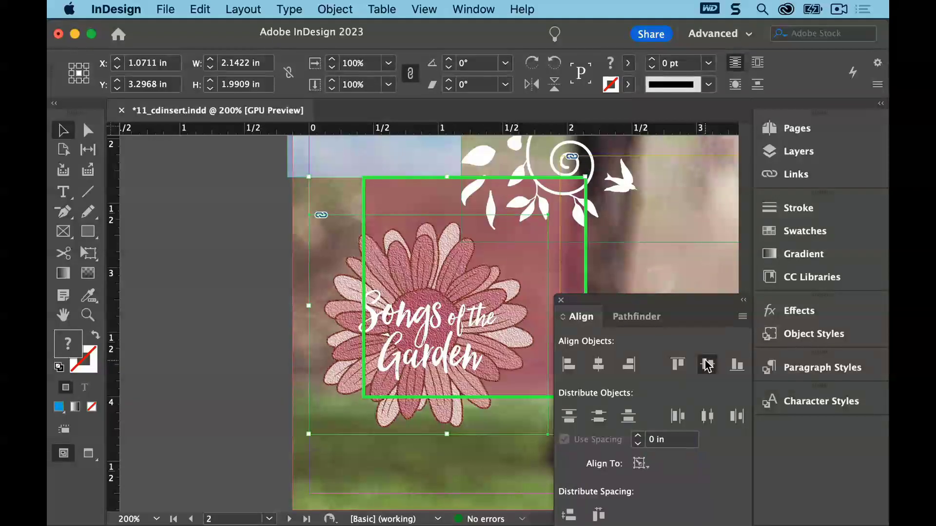
pyautogui.click(706, 416)
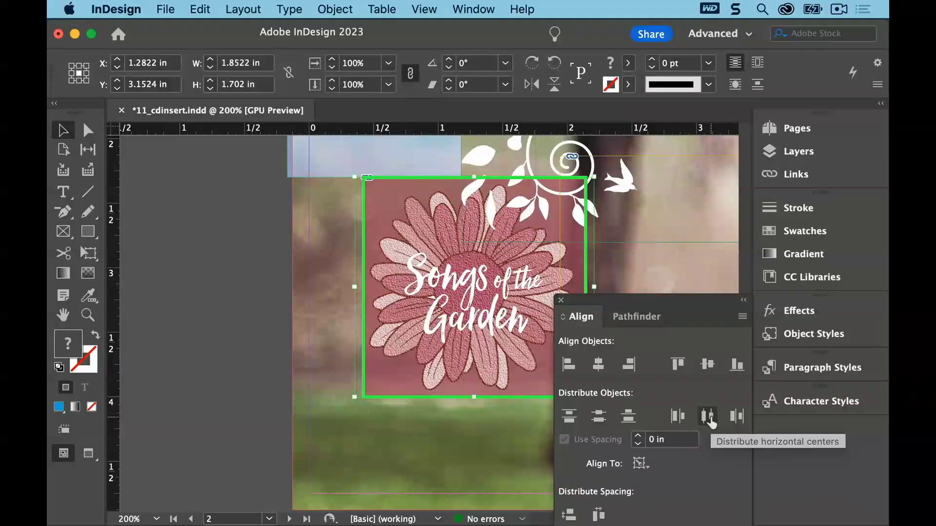
pyautogui.click(200, 9)
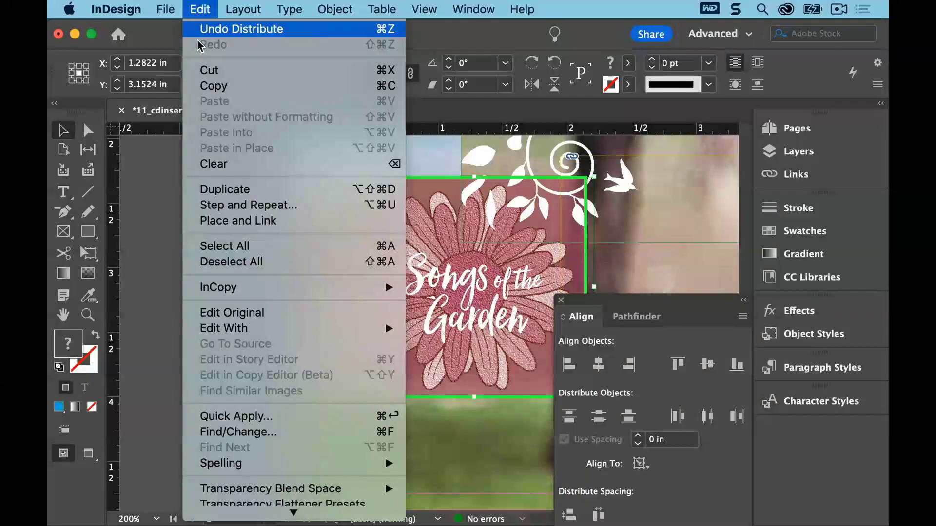
pyautogui.click(222, 262)
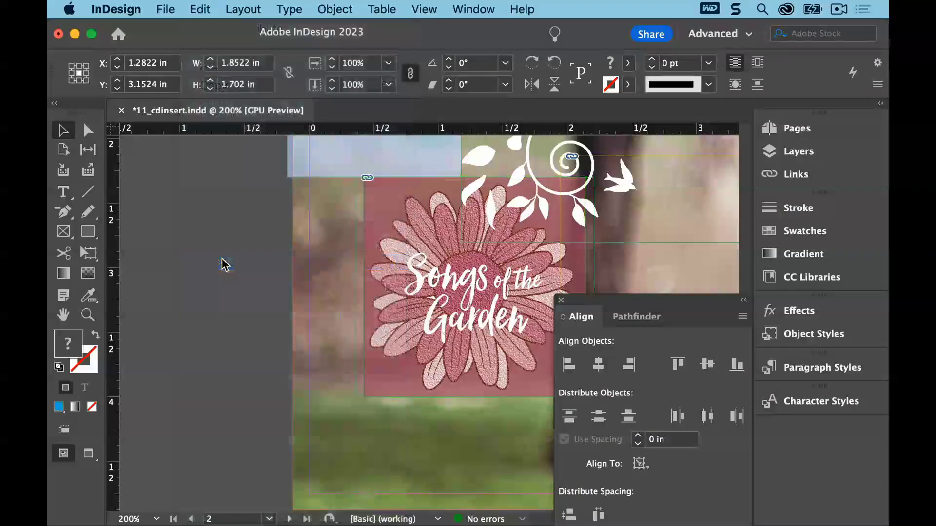
pyautogui.click(561, 300)
# Change the title graphic's layer visibility to hide English Title and show Spanish Title
pyautogui.click(507, 316)
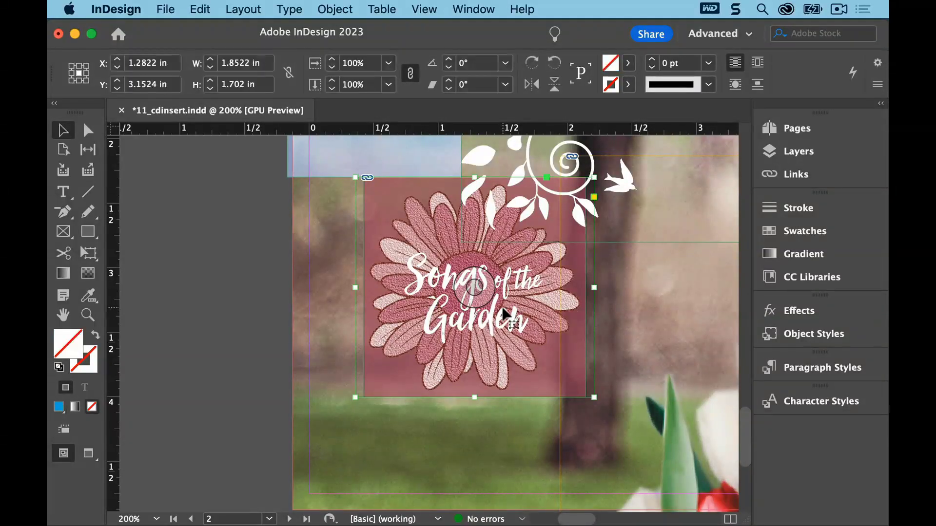
pyautogui.click(340, 9)
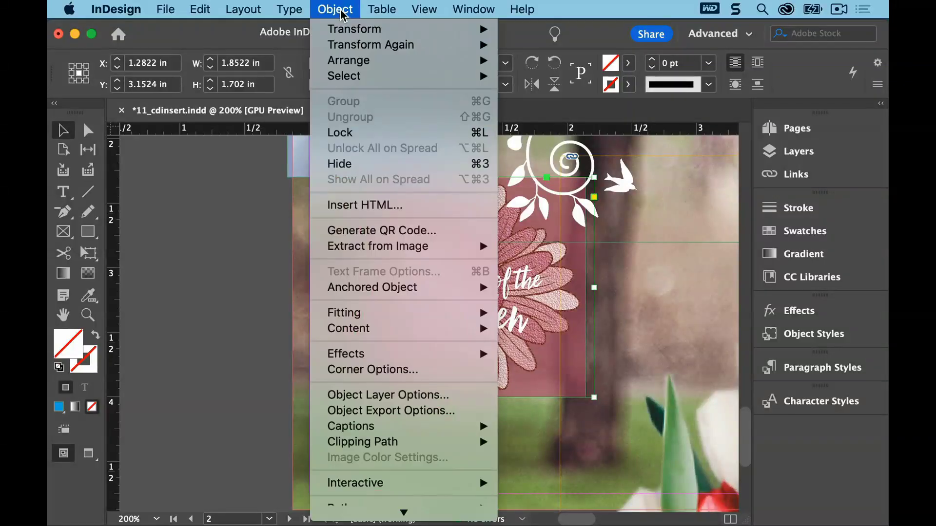
pyautogui.click(402, 398)
pyautogui.moveTo(644, 30)
pyautogui.mouseDown()
pyautogui.moveTo(633, 31)
pyautogui.moveTo(642, 23)
pyautogui.mouseUp()
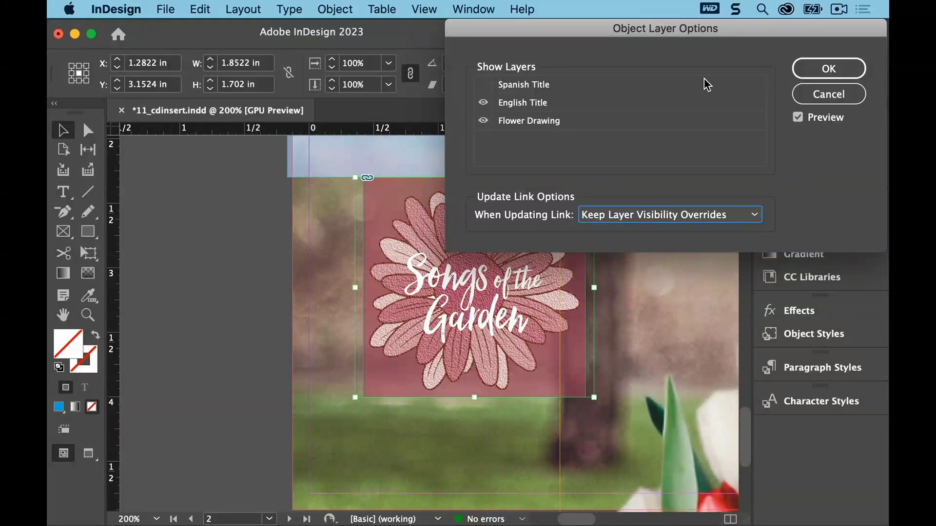
pyautogui.click(798, 119)
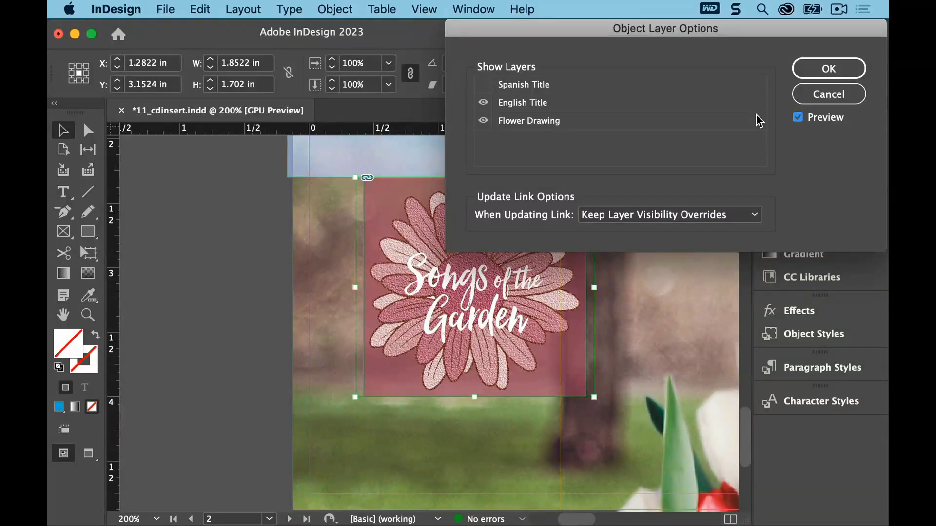
pyautogui.click(484, 103)
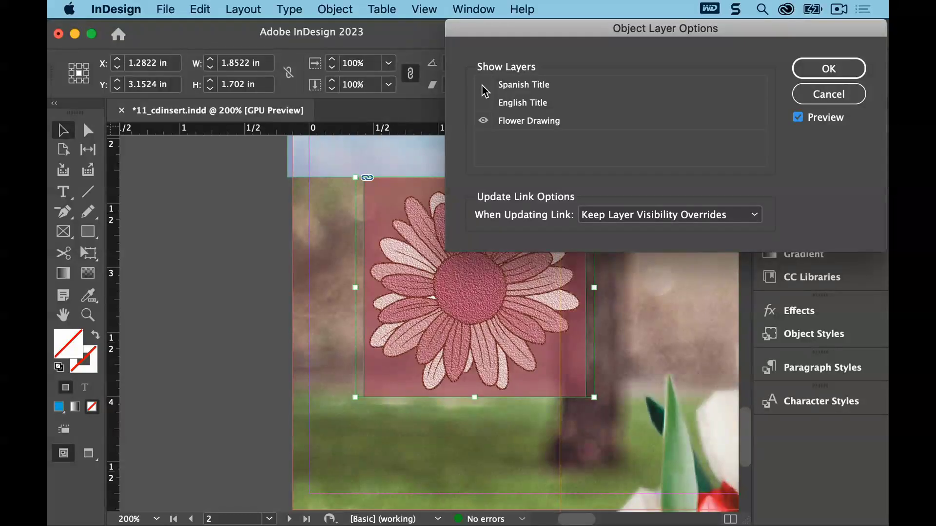
pyautogui.click(483, 85)
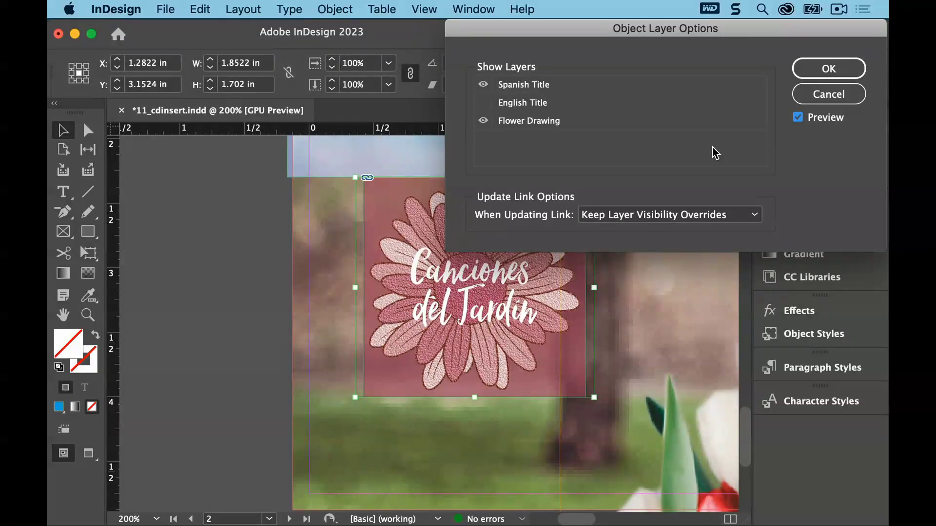
pyautogui.click(813, 69)
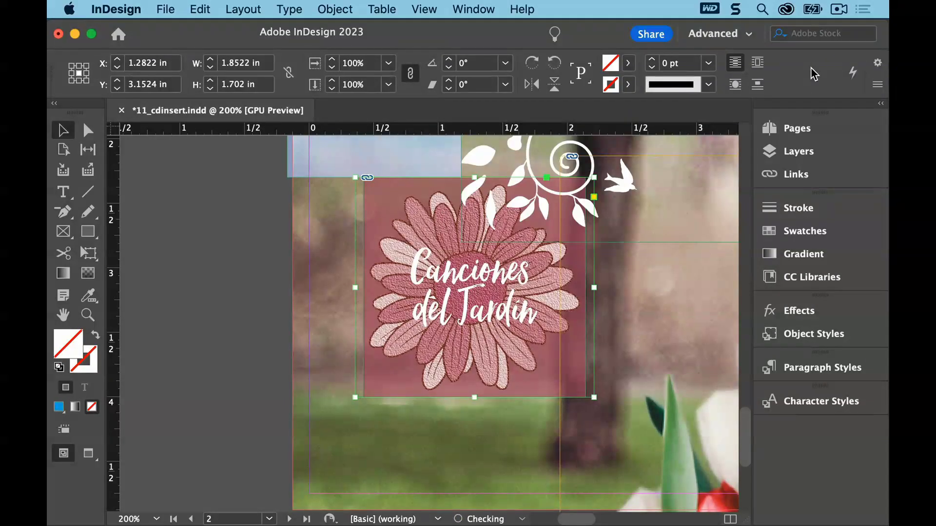
# Deselect everything and save the document
pyautogui.click(200, 9)
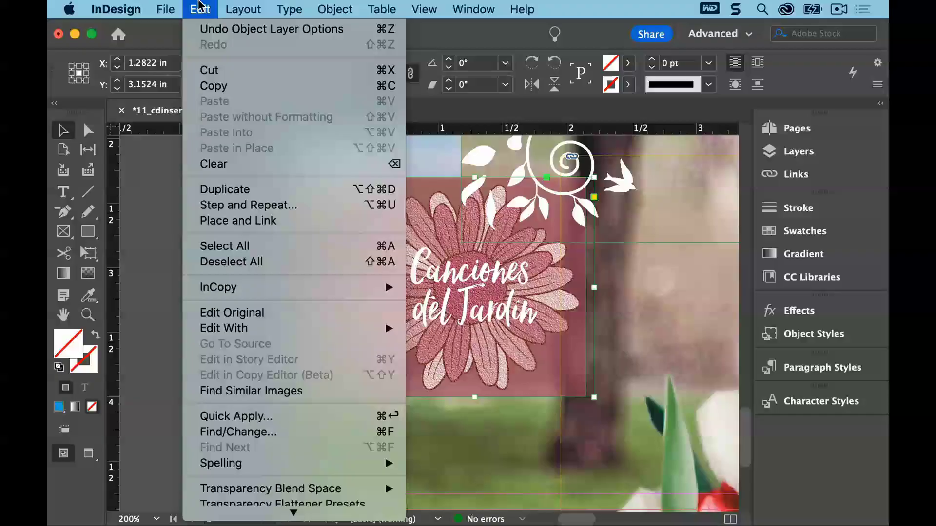
pyautogui.click(201, 246)
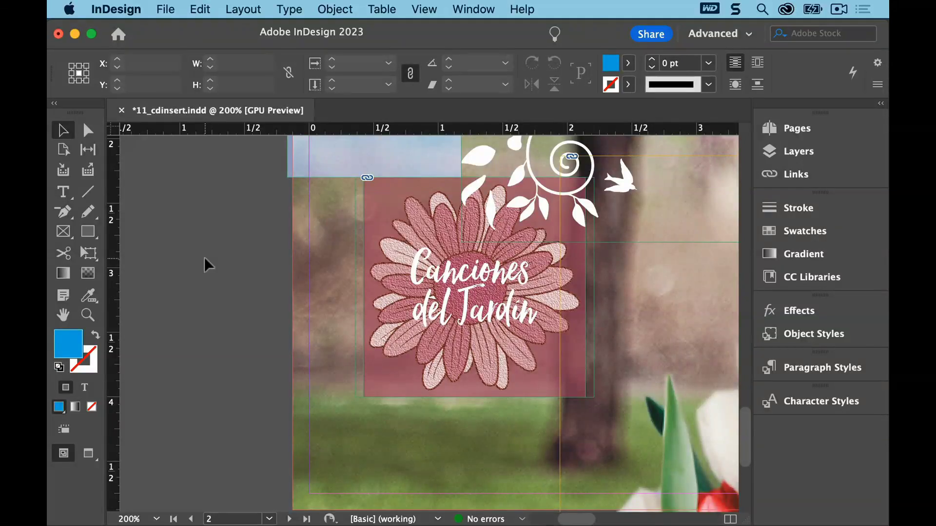
pyautogui.click(168, 6)
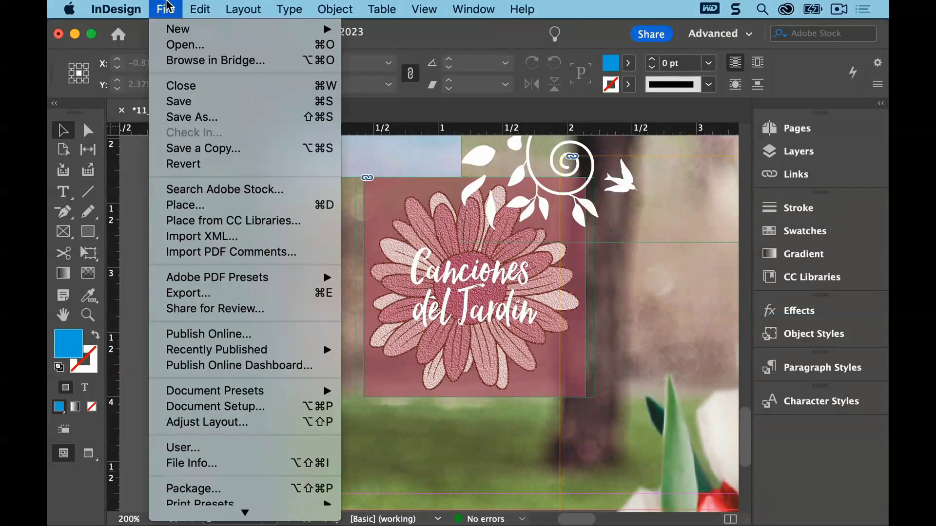
pyautogui.click(170, 101)
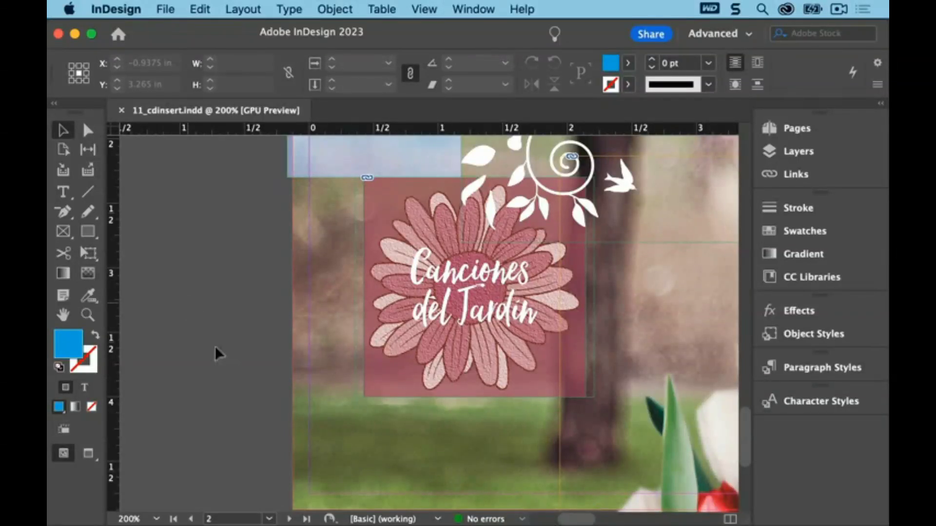
# Go to page 6 and fit the spread in the window
pyautogui.click(270, 519)
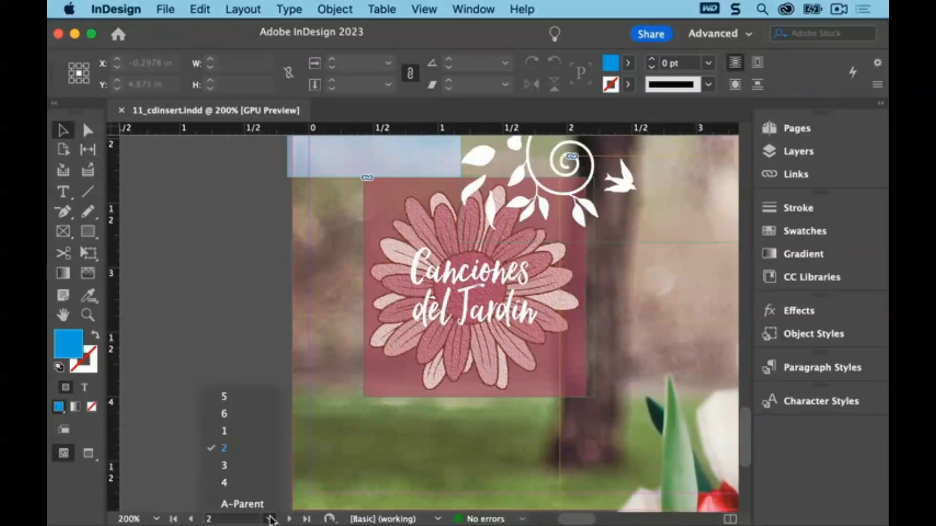
pyautogui.click(248, 412)
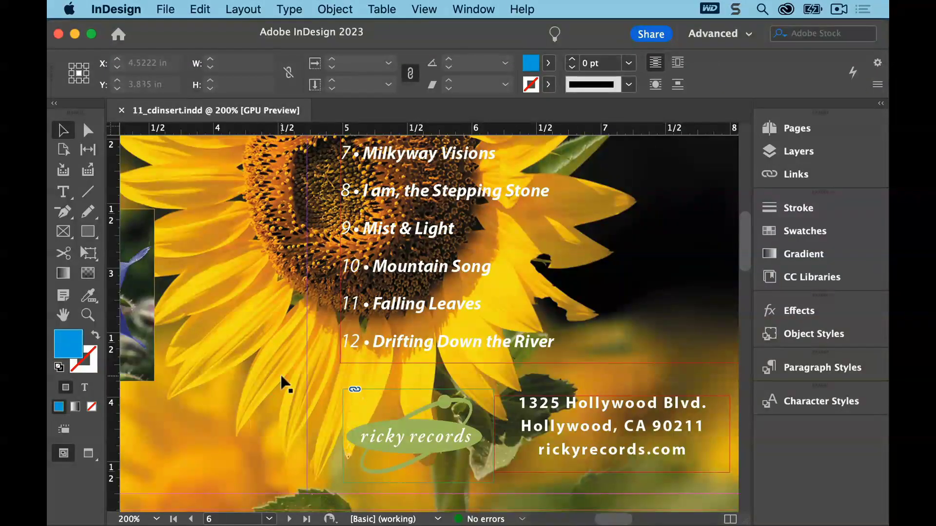
pyautogui.click(424, 10)
pyautogui.click(441, 143)
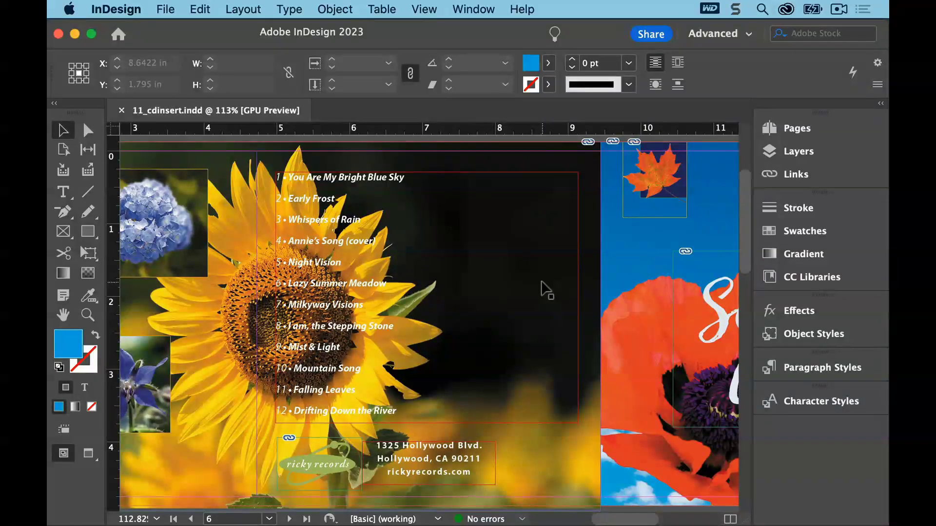
# Apply a wrap-around-object-shape text wrap to the sunflower image, using Select Subject as the contour type
pyautogui.click(399, 158)
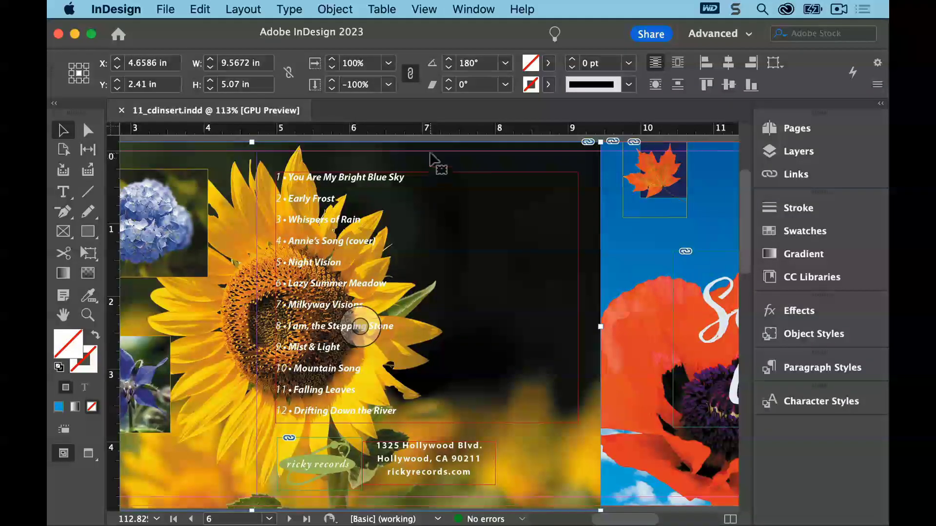
pyautogui.click(473, 8)
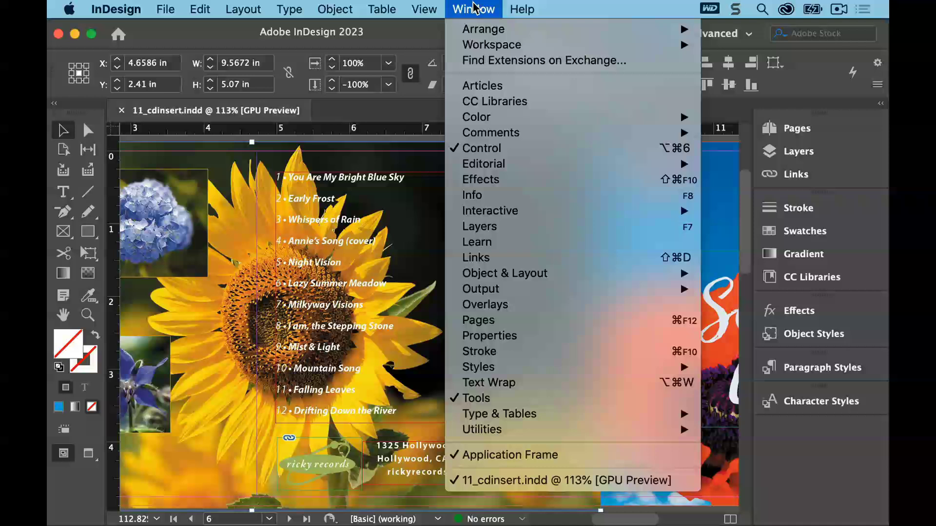
pyautogui.click(534, 382)
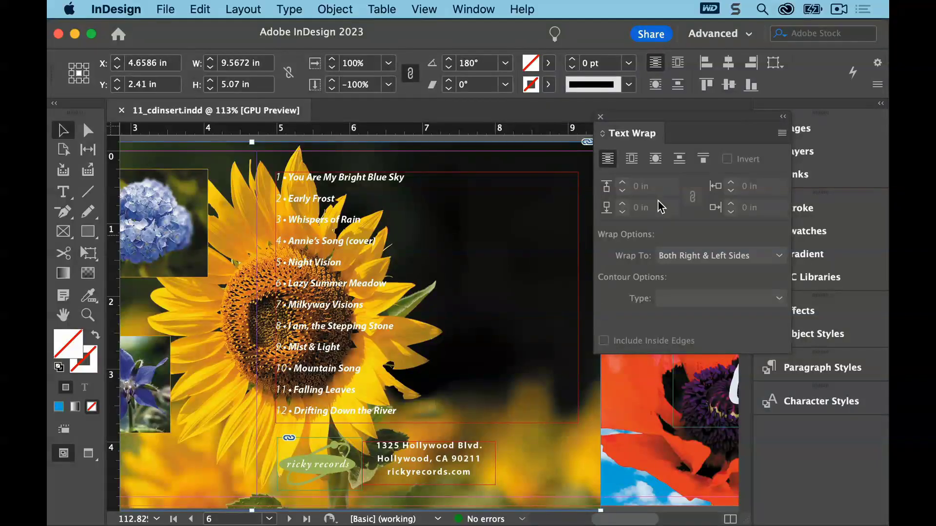
pyautogui.moveTo(700, 120); pyautogui.dragTo(714, 120)
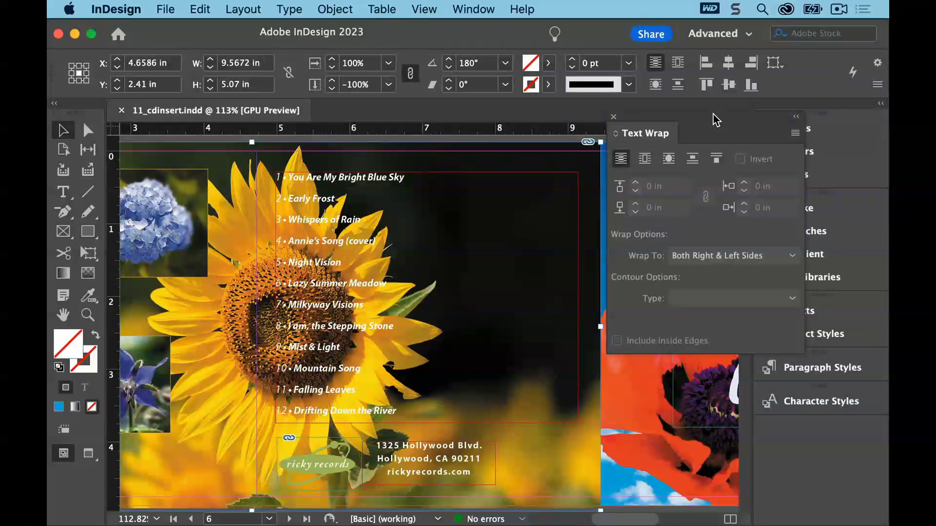
pyautogui.click(669, 159)
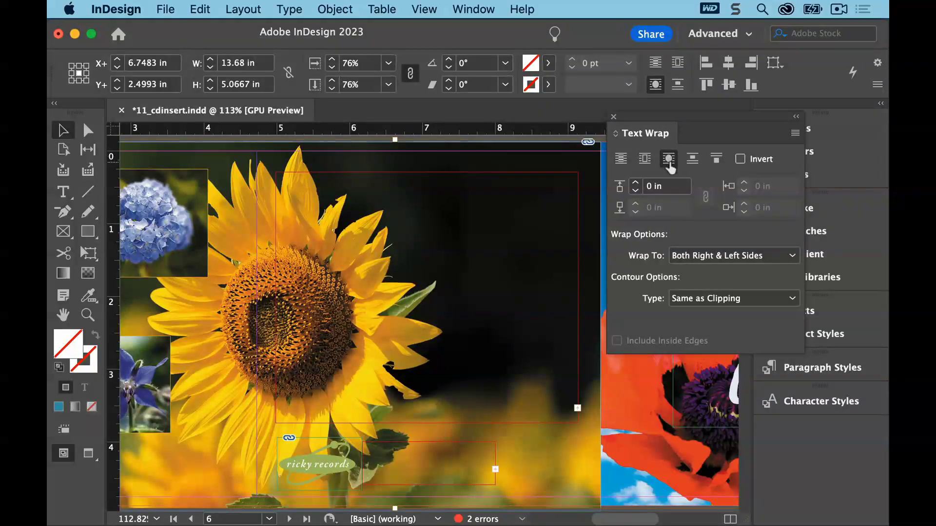
pyautogui.click(725, 295)
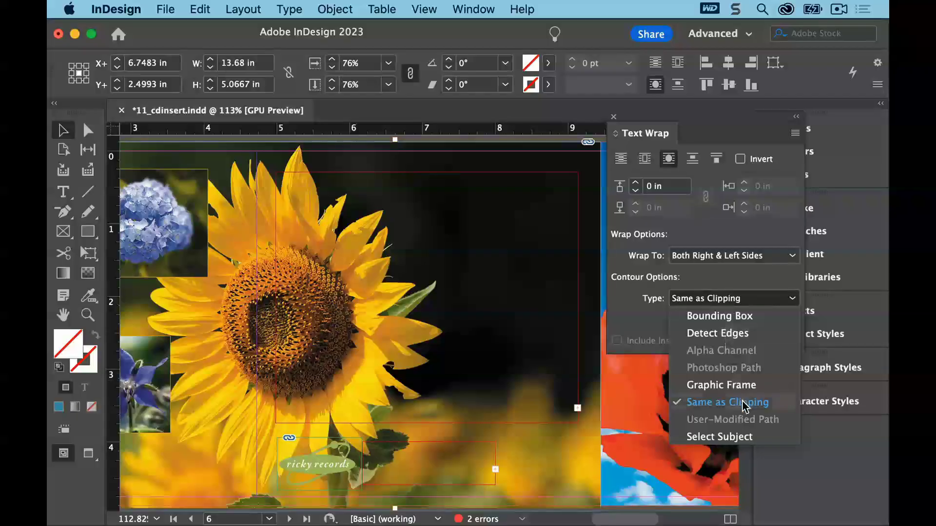
pyautogui.click(763, 439)
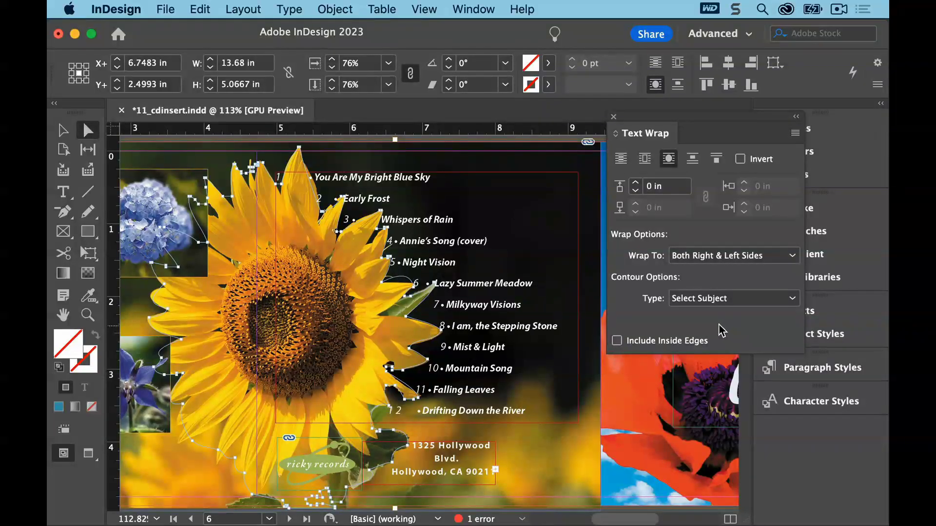
# Increase the sunflower's text wrap offset to 0.25 in and close the Text Wrap panel
pyautogui.click(636, 185)
pyautogui.click(637, 186)
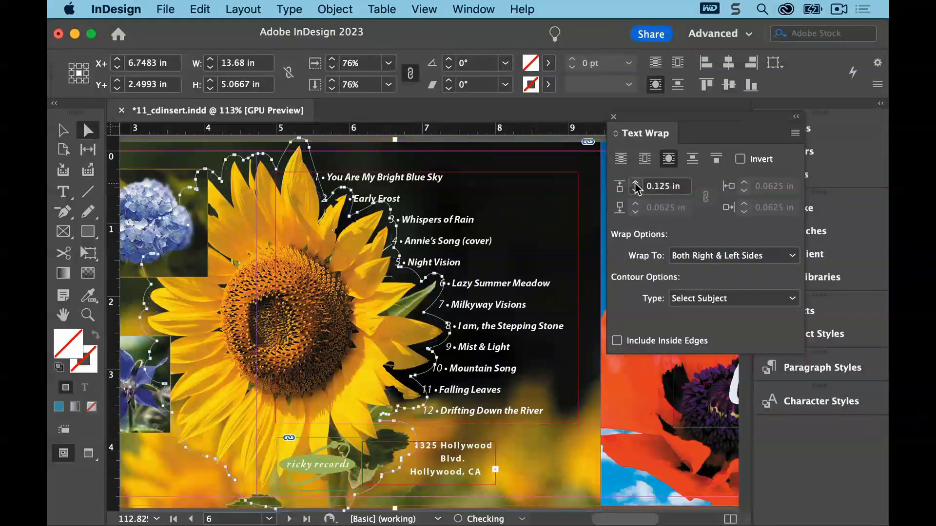
pyautogui.click(636, 186)
pyautogui.click(636, 185)
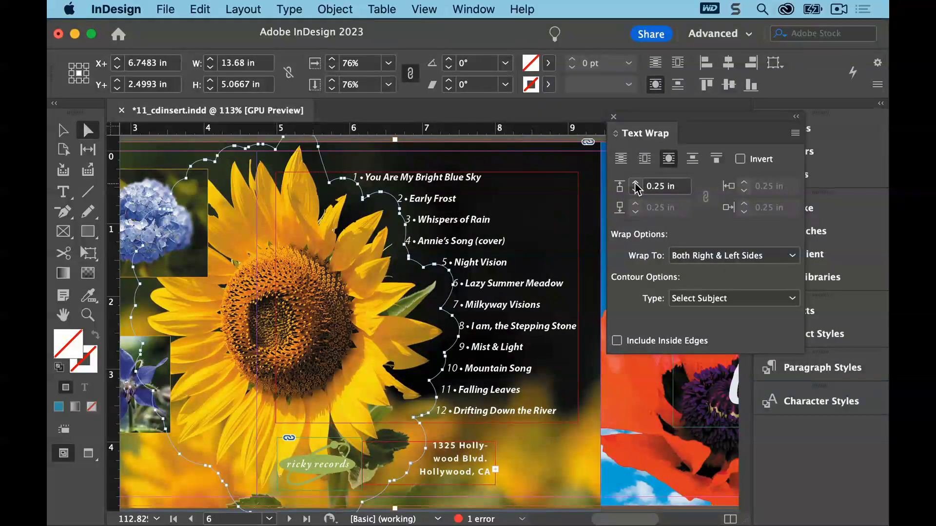
pyautogui.click(614, 118)
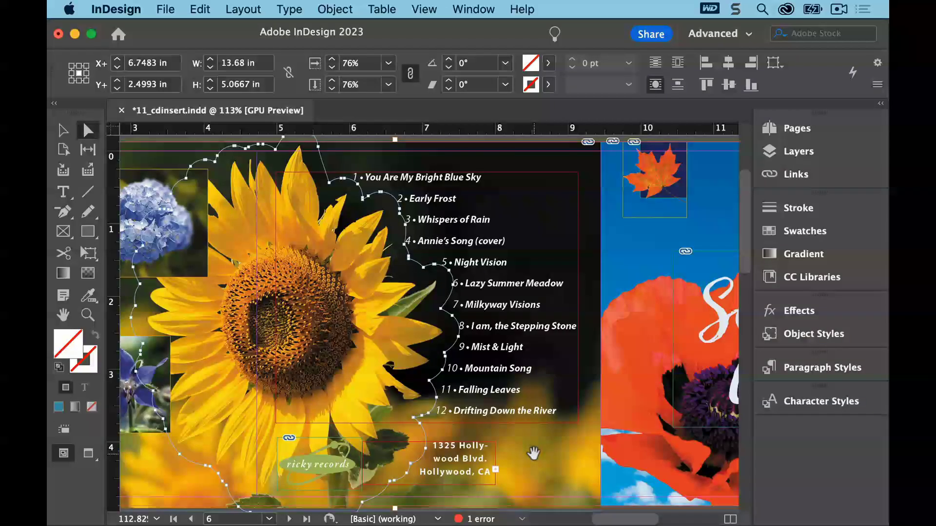
# Make the address text frame ignore text wrap in its Text Frame Options
pyautogui.click(65, 131)
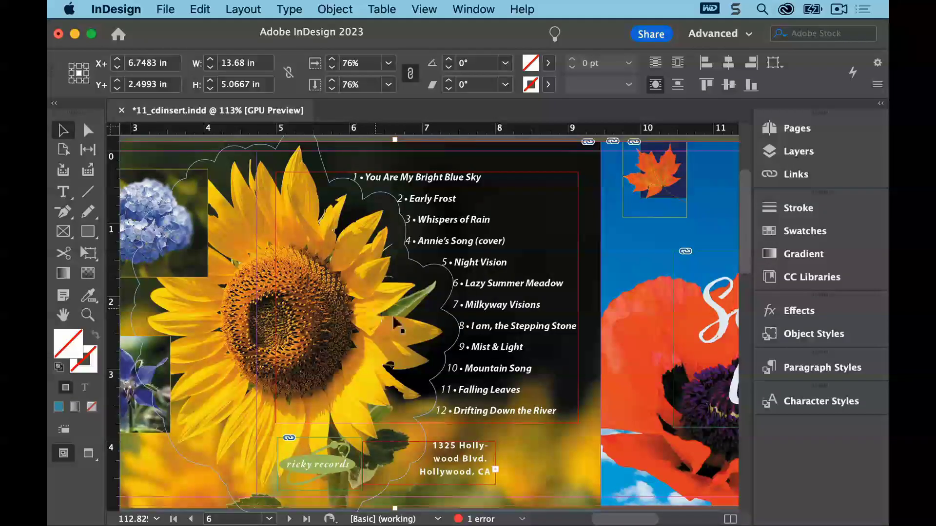
pyautogui.click(479, 451)
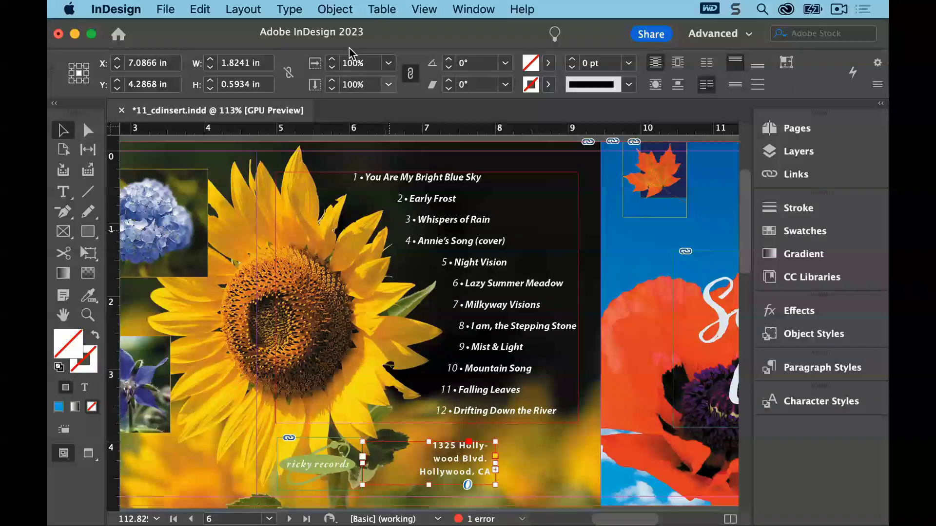
pyautogui.click(335, 9)
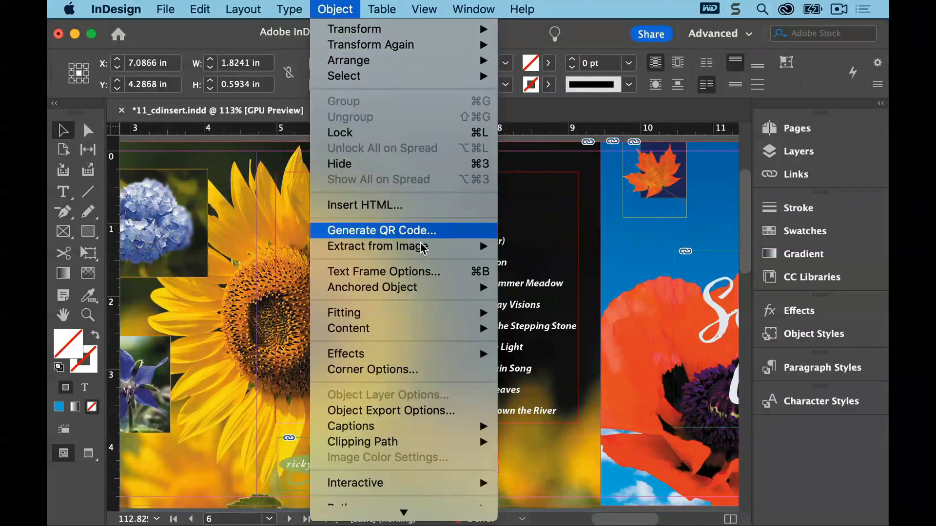
pyautogui.click(429, 272)
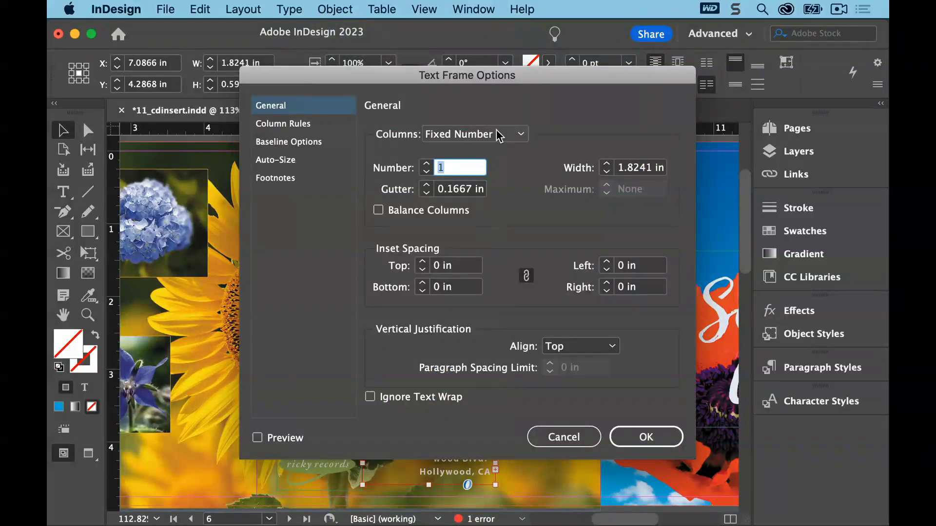
pyautogui.moveTo(521, 74); pyautogui.dragTo(651, 13)
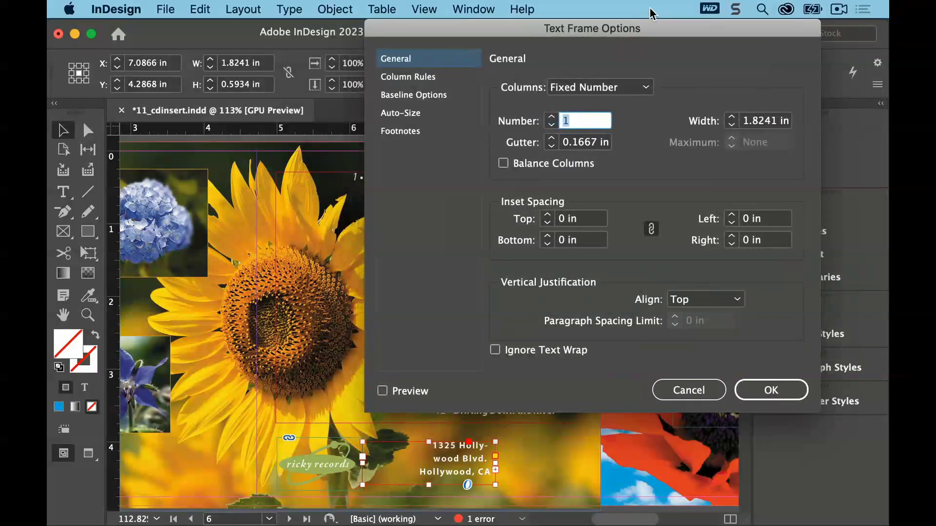
pyautogui.click(495, 351)
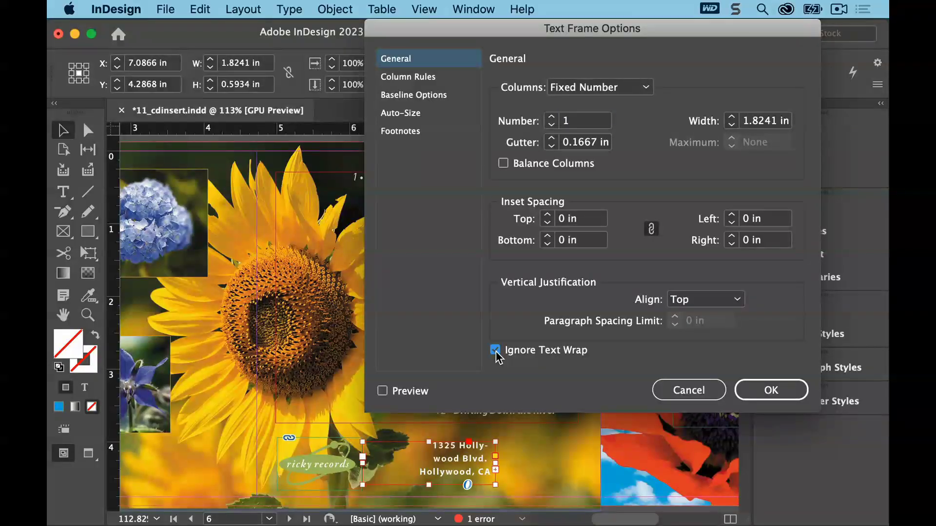
pyautogui.click(772, 392)
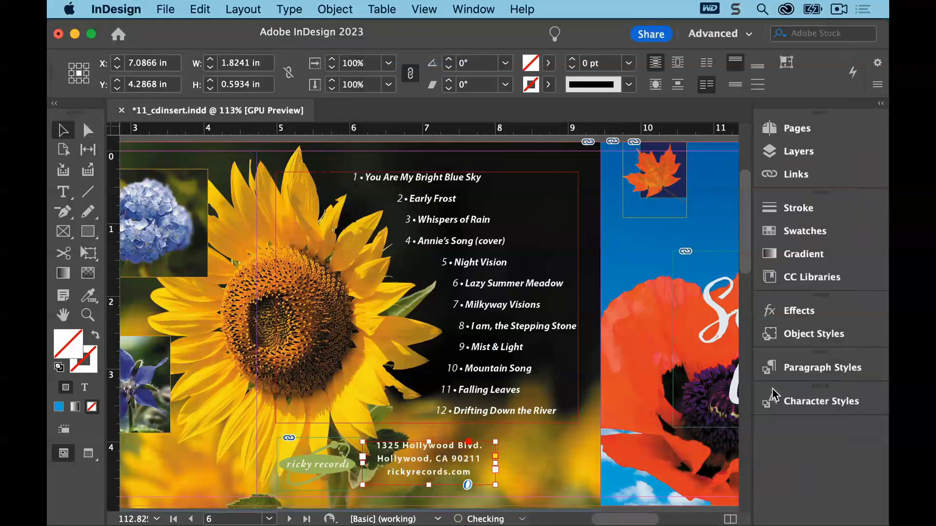
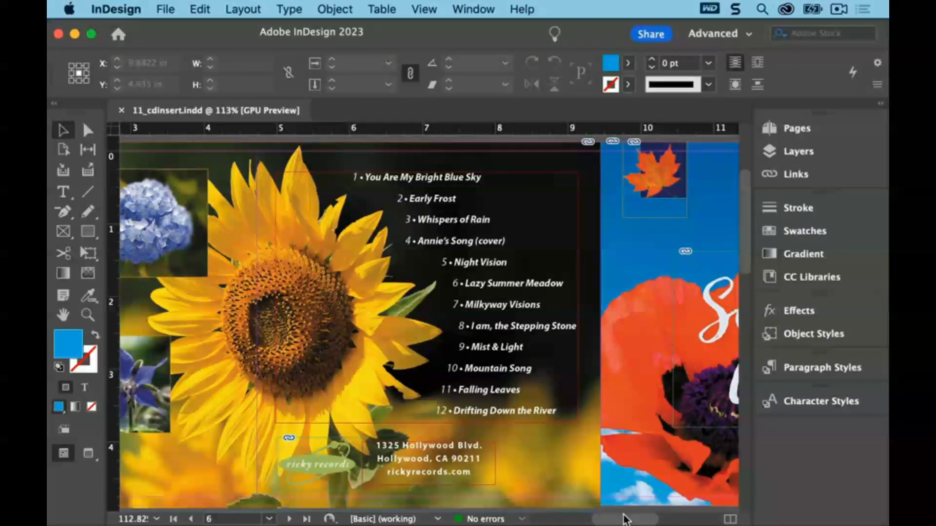
# Go to page 2 and draw a text frame about 2.76 × 1.77 in on the pasteboard left of the page, entering AM
pyautogui.click(269, 519)
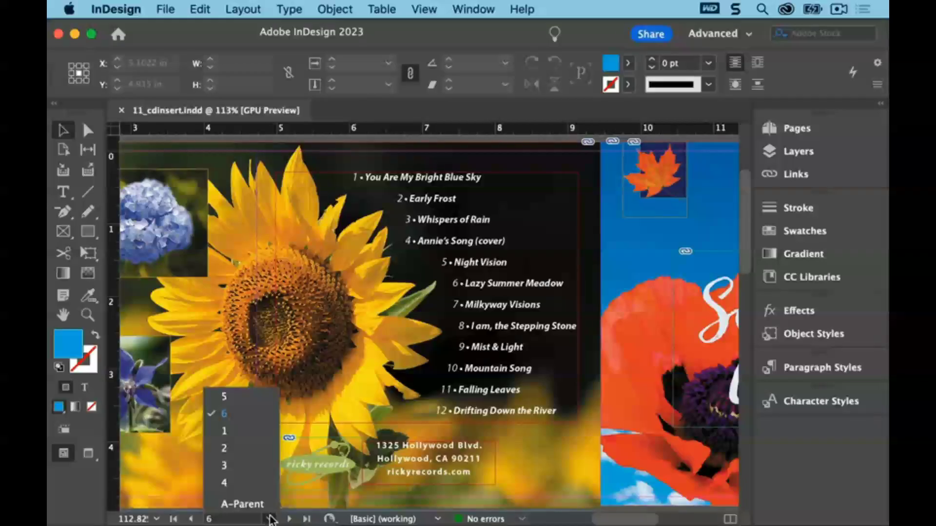
pyautogui.click(224, 448)
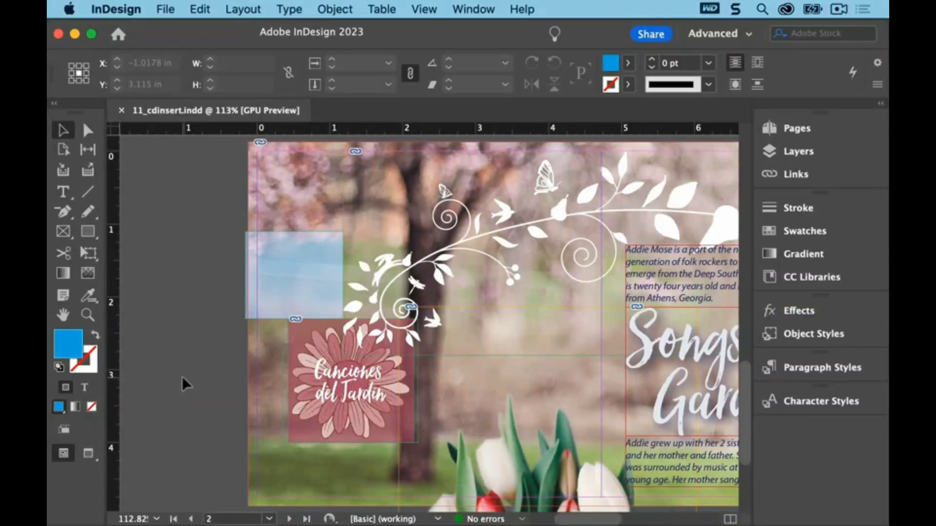
pyautogui.press('t')
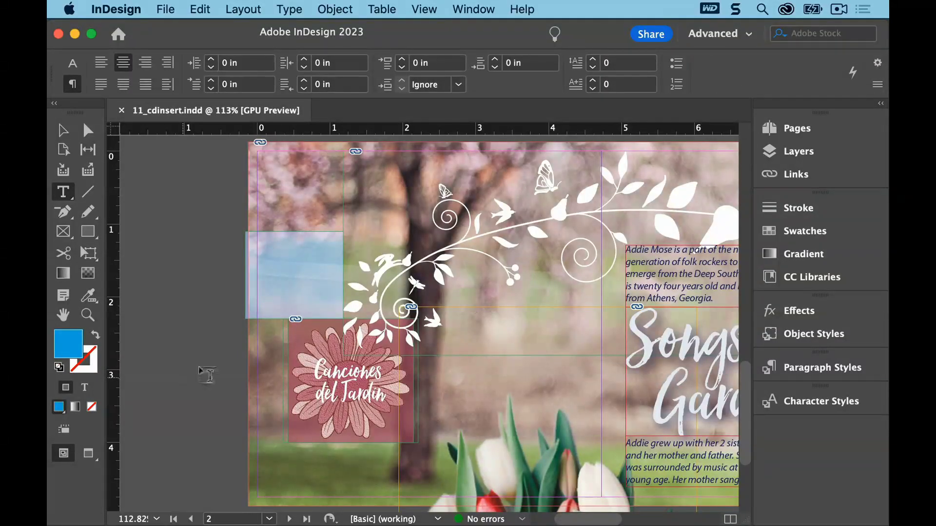
pyautogui.click(800, 153)
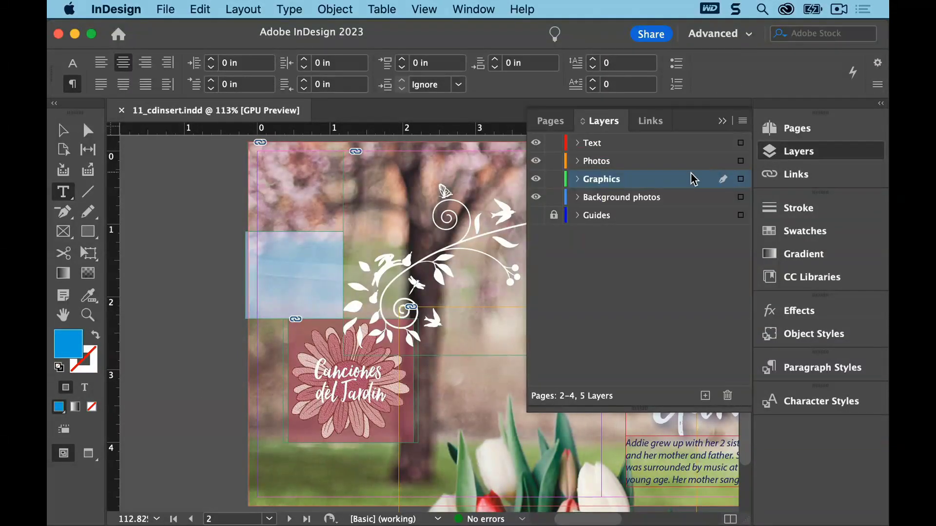
pyautogui.click(722, 122)
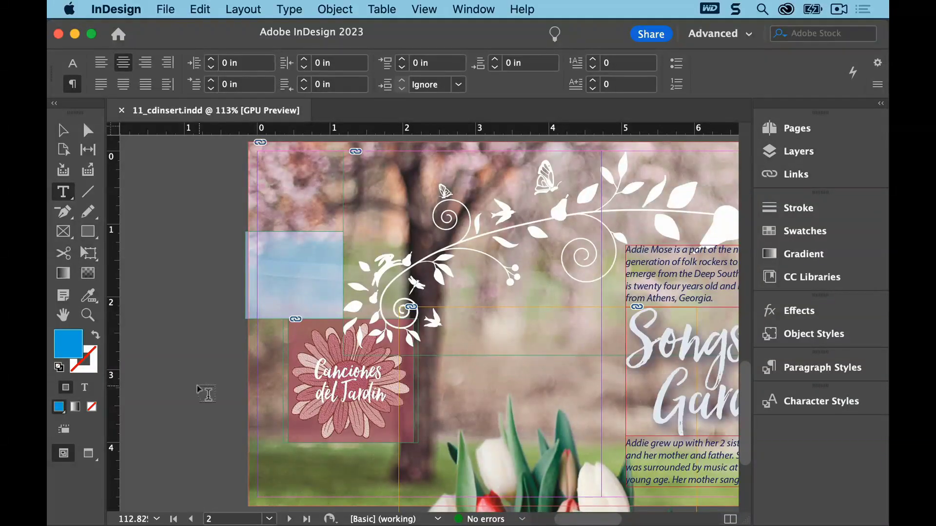
pyautogui.moveTo(127, 323); pyautogui.dragTo(328, 450)
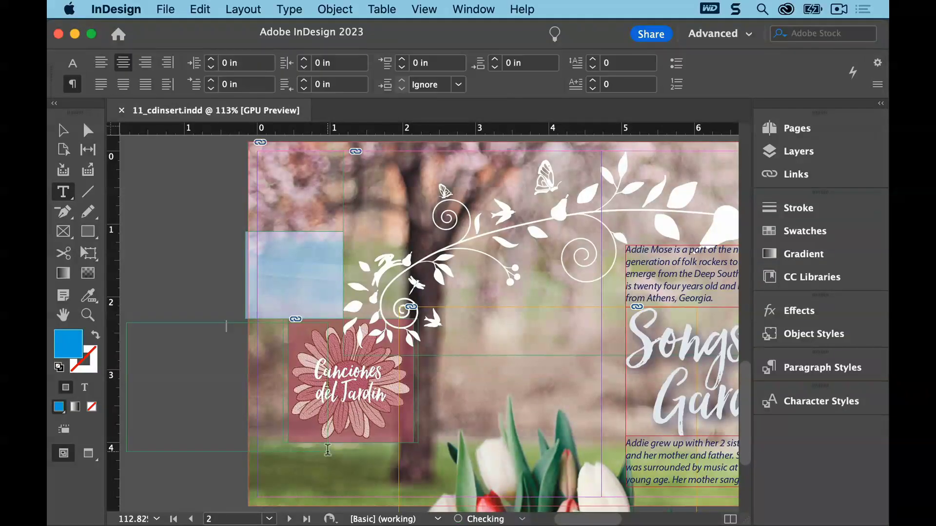
pyautogui.write('A')
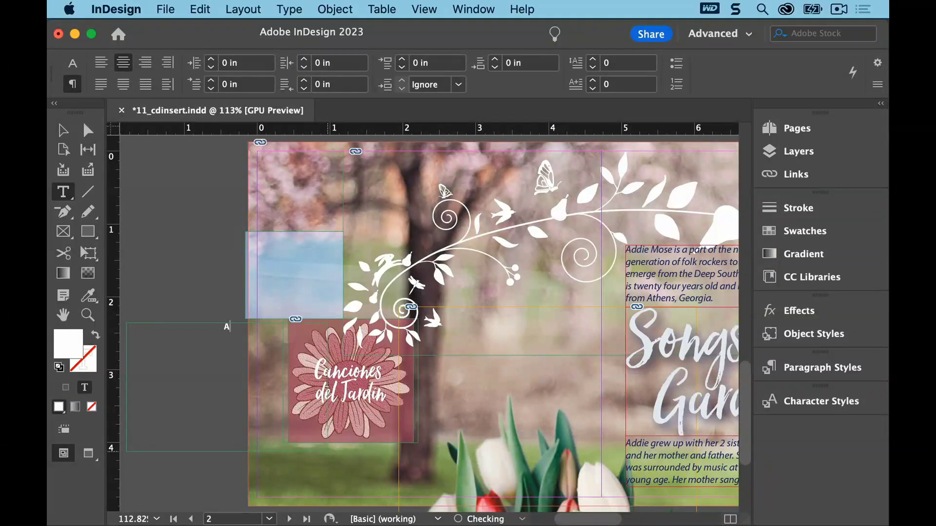
pyautogui.write('M')
pyautogui.press('Escape')
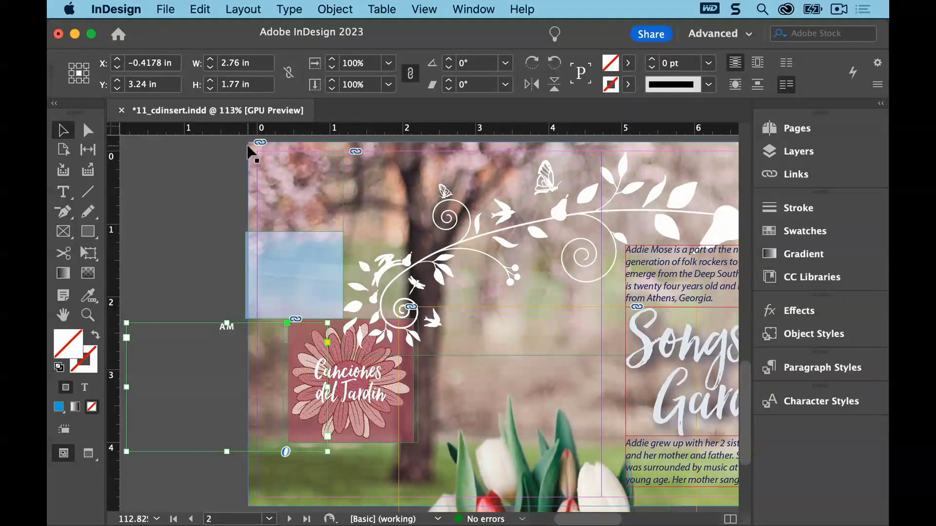
# Set the AM text's font size to 130 pt
pyautogui.click(289, 10)
pyautogui.click(314, 70)
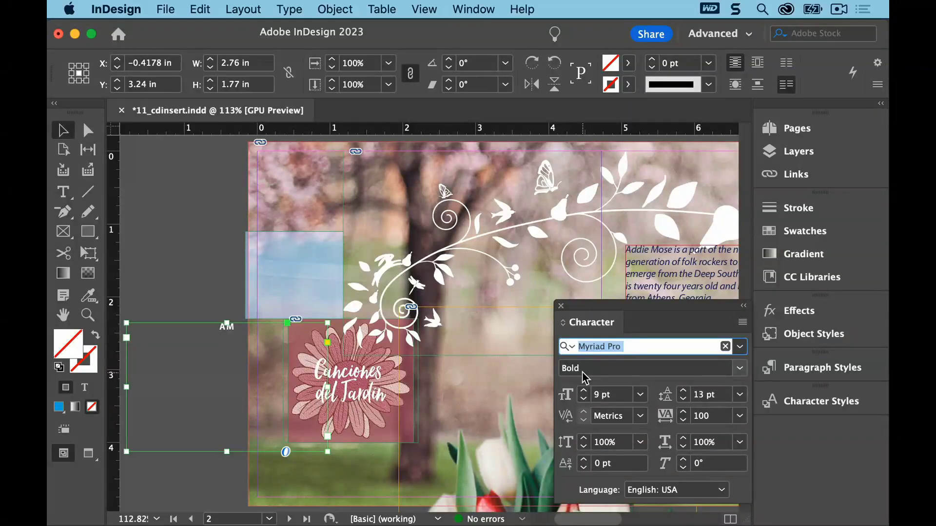
pyautogui.click(608, 395)
pyautogui.write('130')
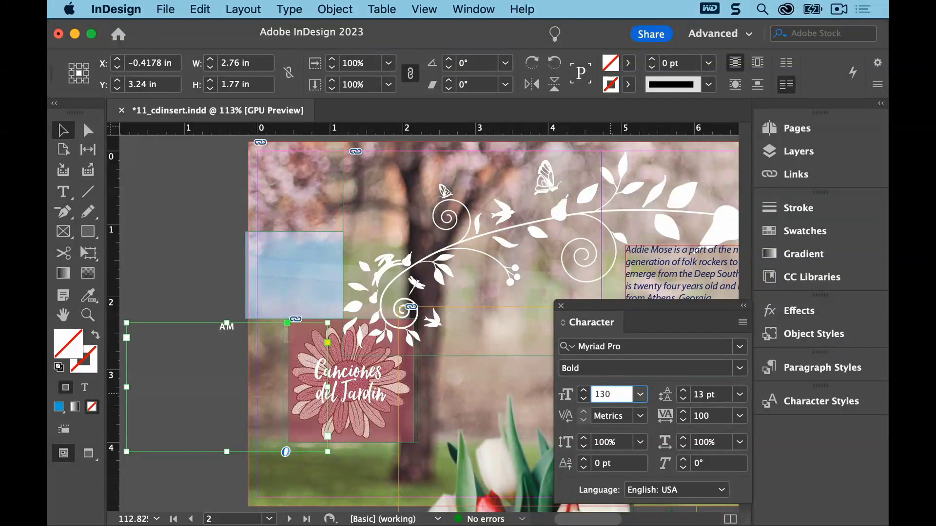
pyautogui.press('Return')
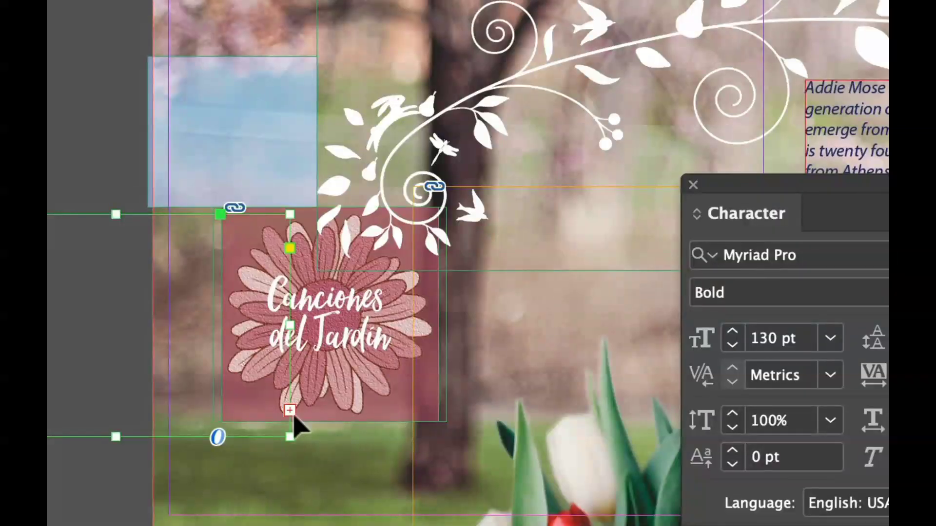
# Enlarge the AM text frame to about 2.9 × 1.84 in and set its tracking to -50
pyautogui.click(290, 411)
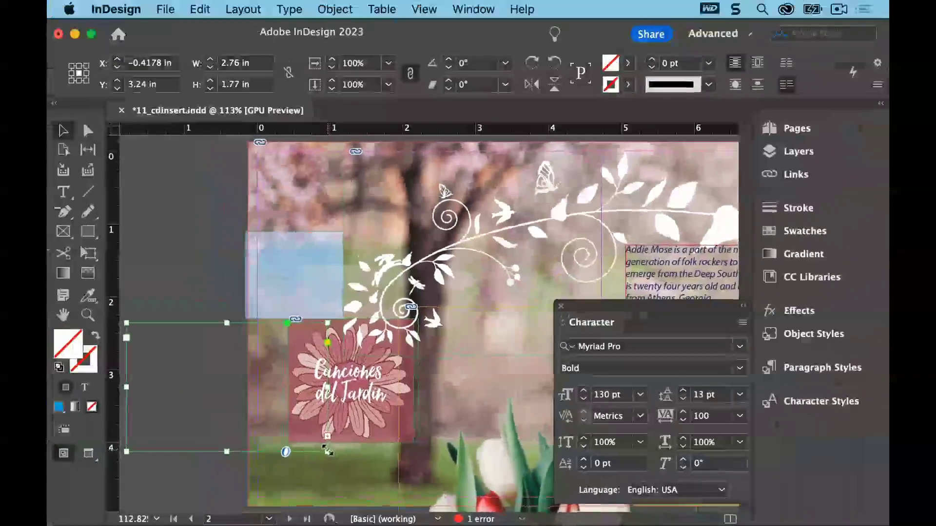
pyautogui.moveTo(293, 438); pyautogui.dragTo(337, 457)
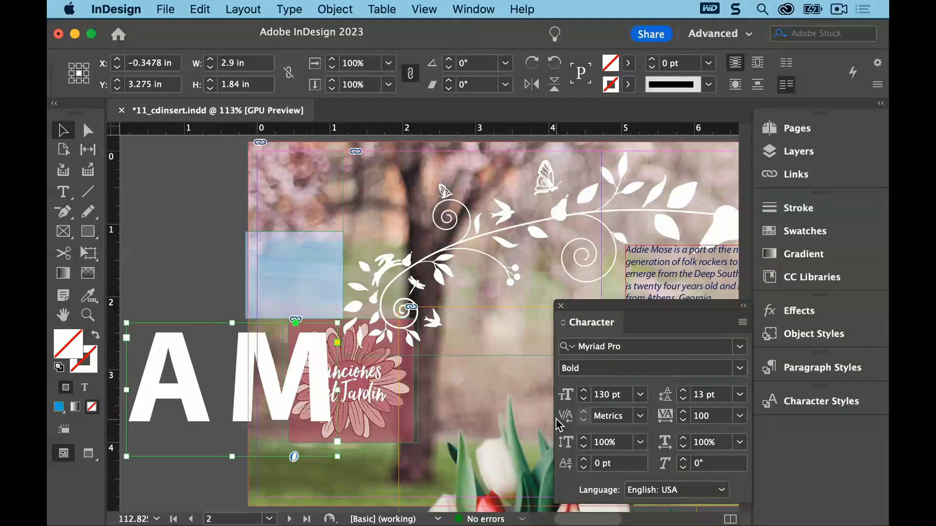
pyautogui.click(725, 411)
pyautogui.doubleClick(724, 412)
pyautogui.press('BackSpace')
pyautogui.write('-50')
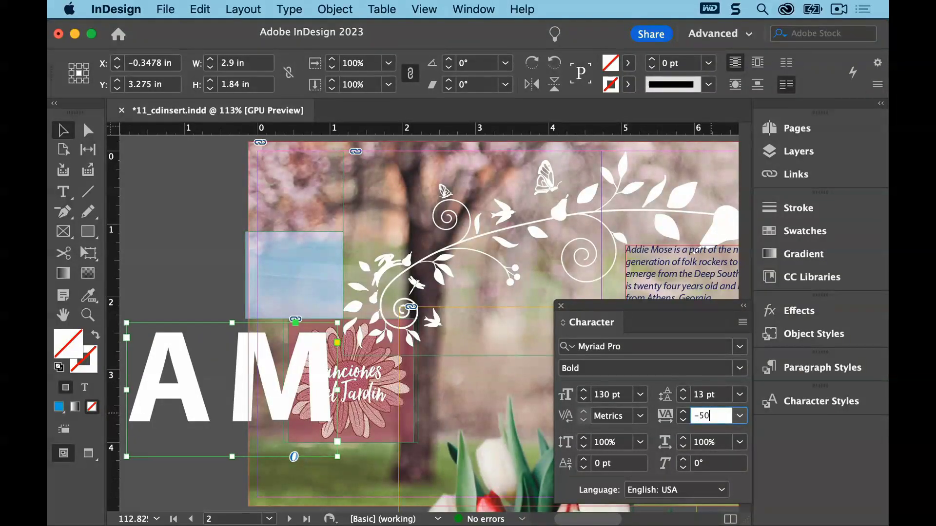
pyautogui.press('Return')
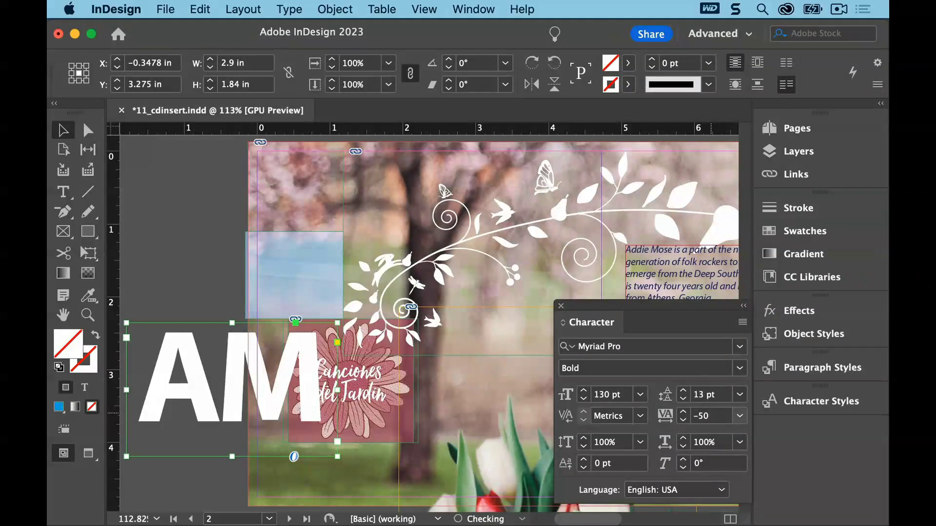
pyautogui.click(561, 307)
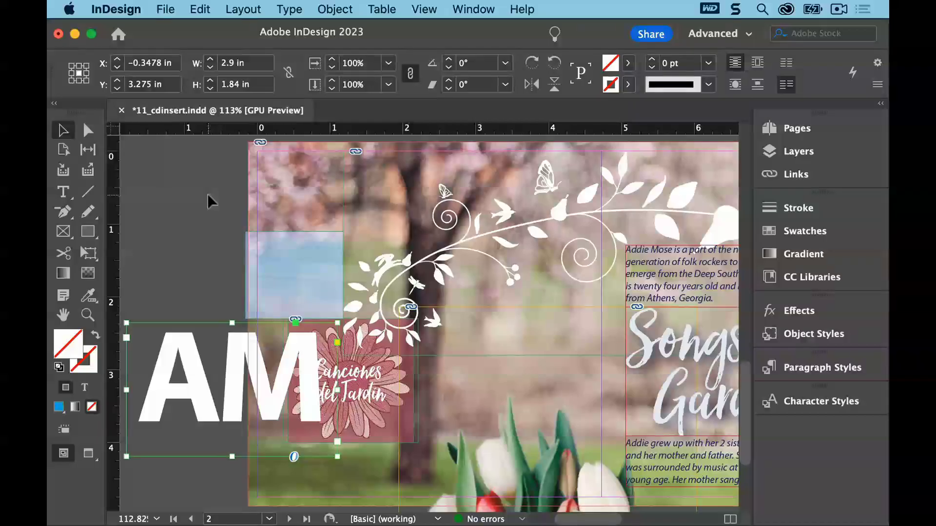
# Convert the AM text to outlines and set the outlined letters' fill to None
pyautogui.click(290, 9)
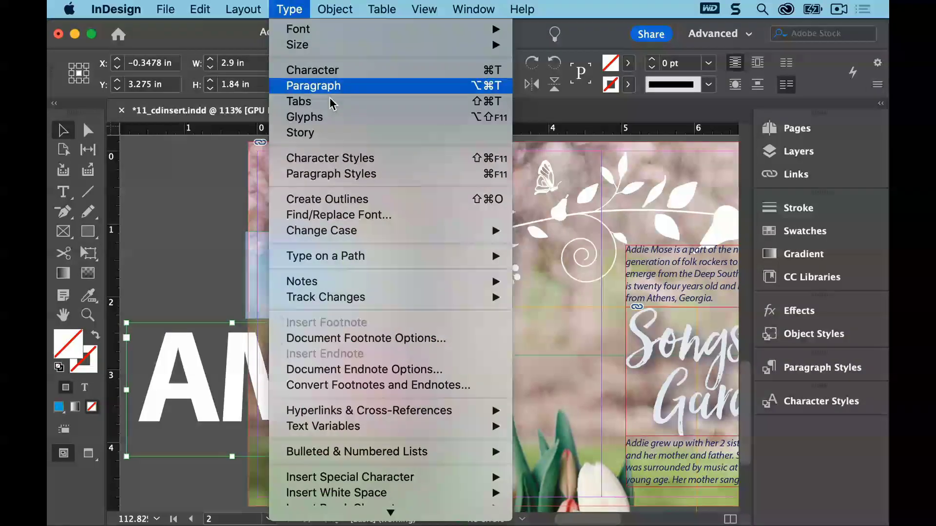
pyautogui.click(373, 200)
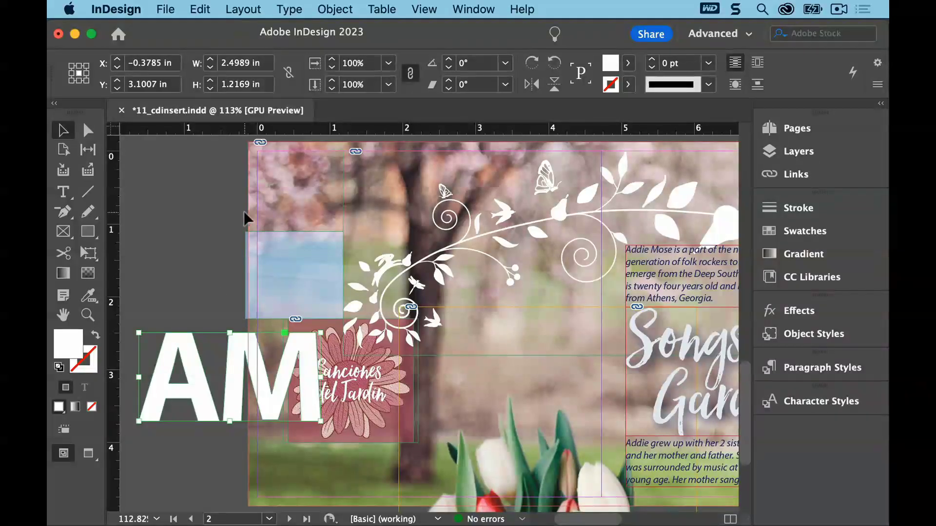
pyautogui.click(88, 126)
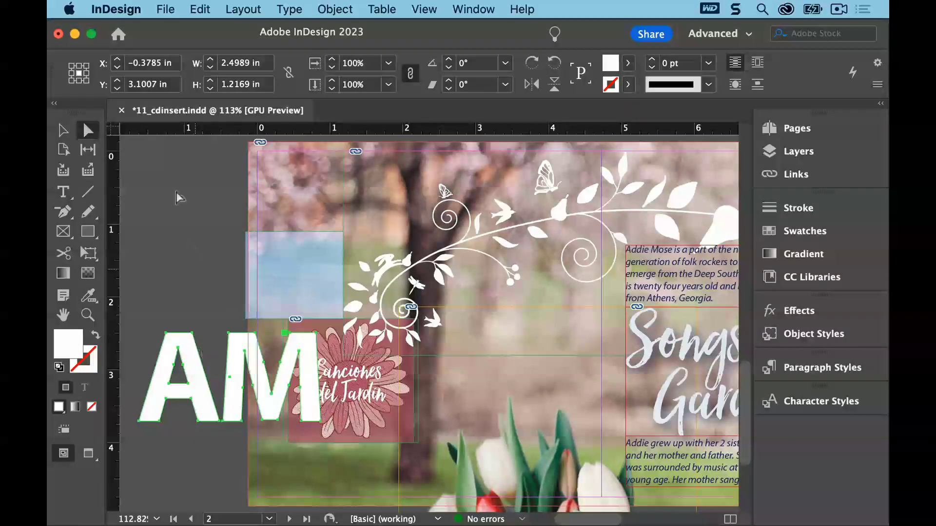
pyautogui.click(63, 130)
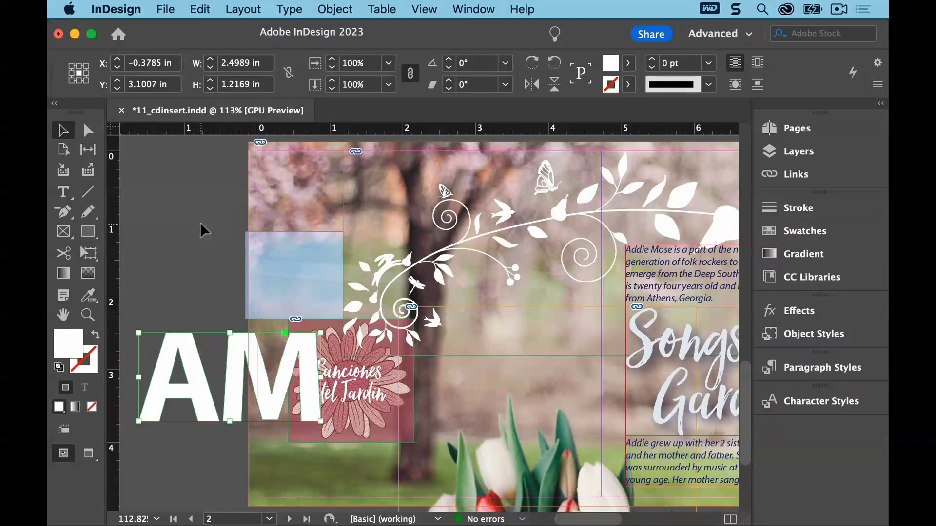
pyautogui.click(628, 62)
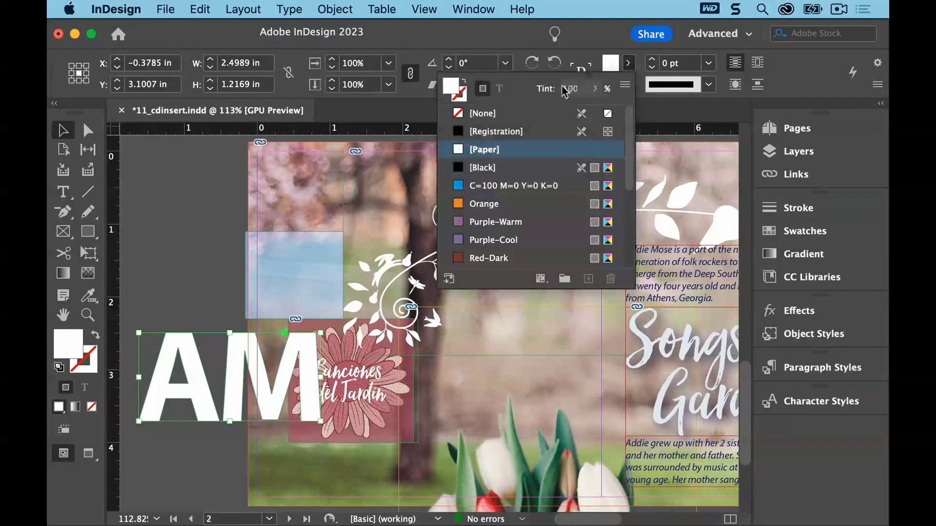
pyautogui.click(515, 112)
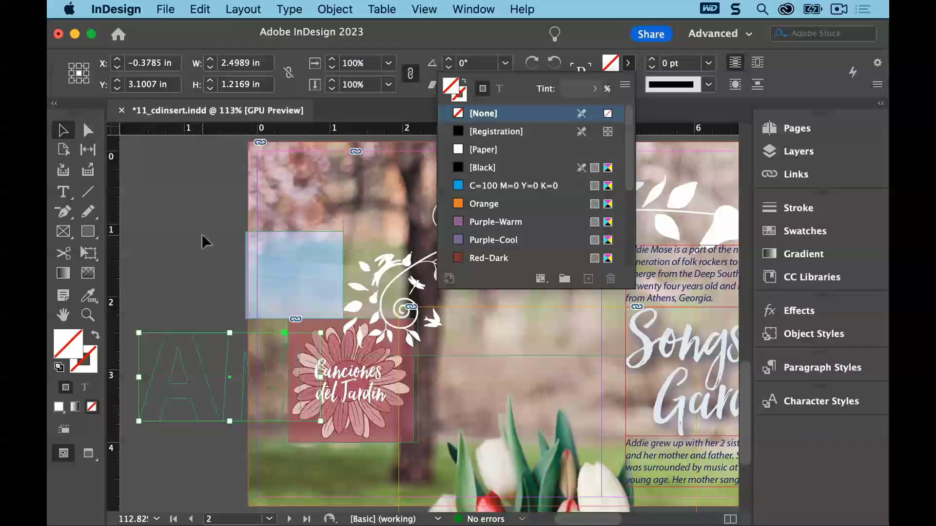
# Place Blue-Hydrangea.psd into the outlined AM letters, replacing the selected item, with import options turned off
pyautogui.click(165, 6)
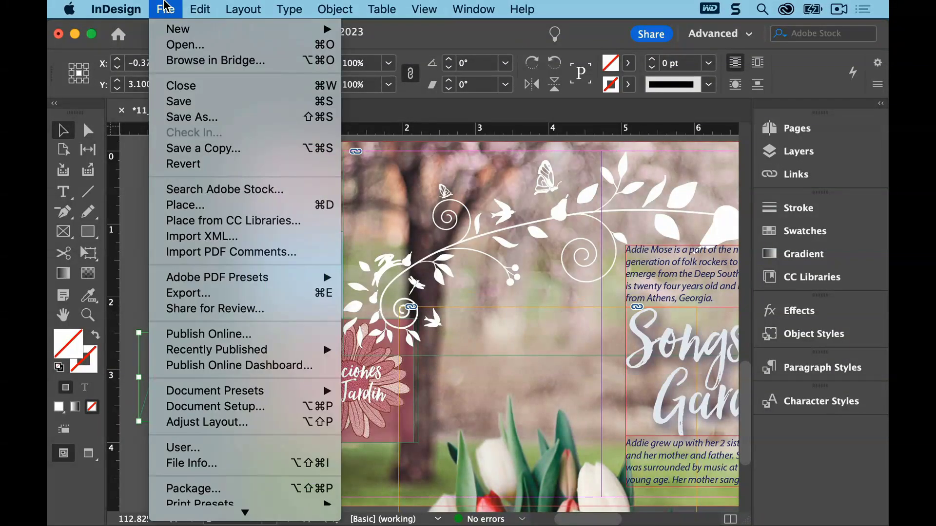
pyautogui.click(178, 207)
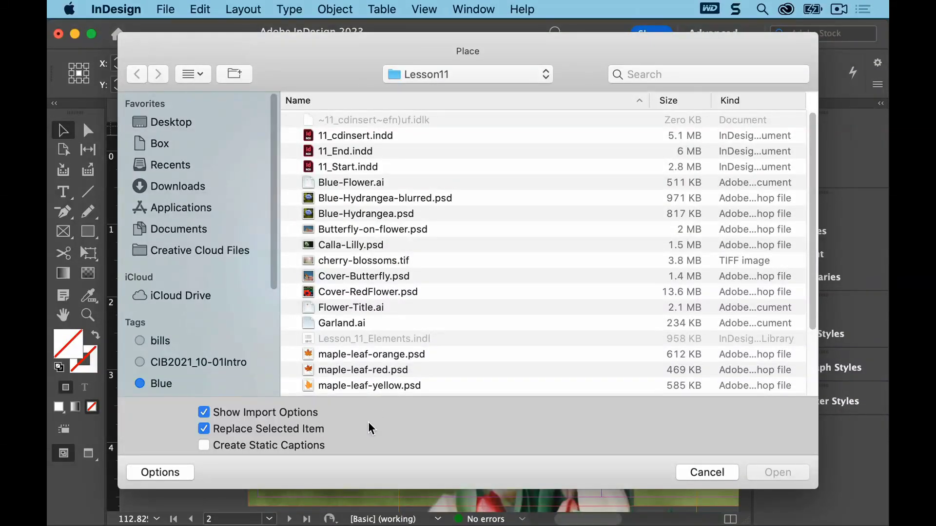
pyautogui.click(205, 413)
pyautogui.click(381, 215)
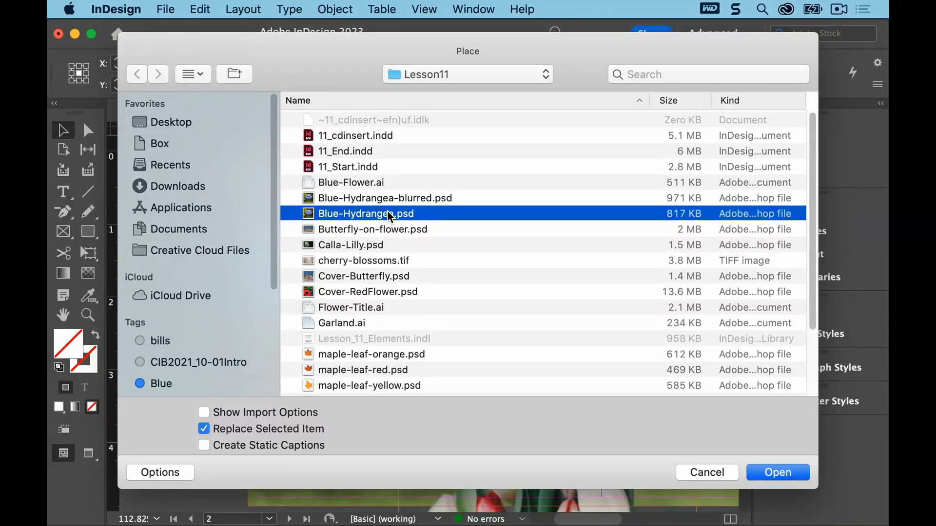
pyautogui.doubleClick(388, 211)
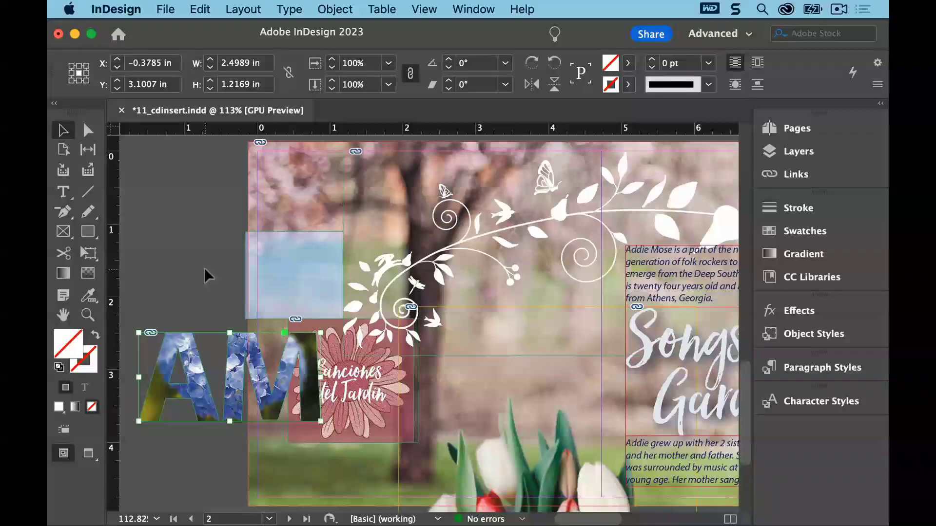
# Try releasing the letters' compound path, then undo the release
pyautogui.click(342, 14)
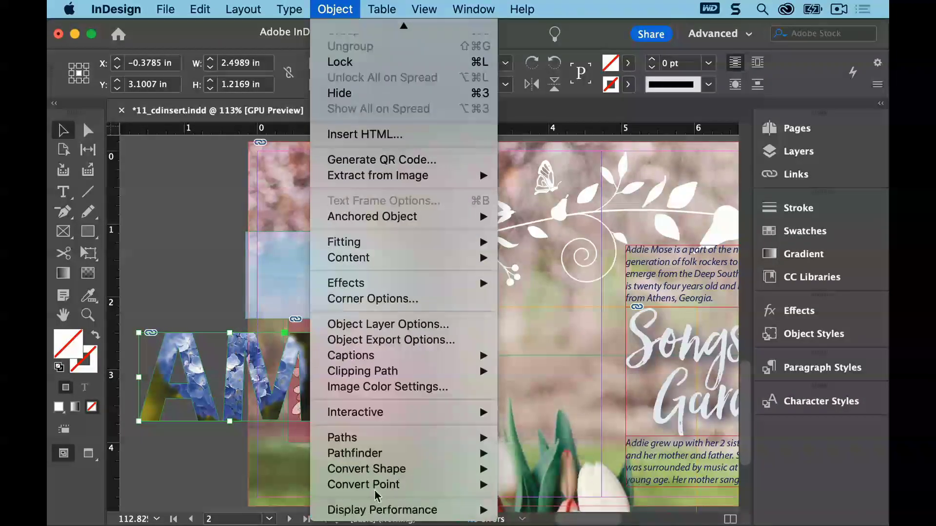
pyautogui.moveTo(408, 439)
pyautogui.click(577, 510)
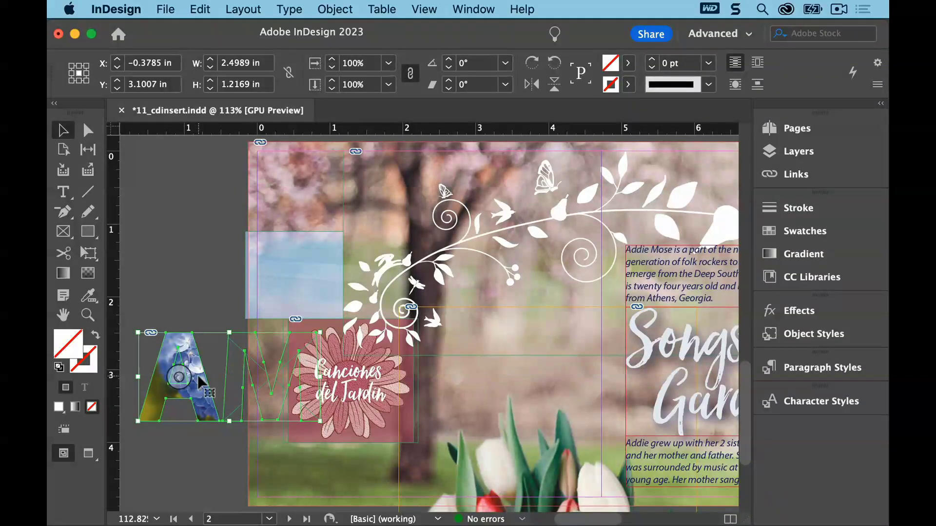
pyautogui.click(200, 9)
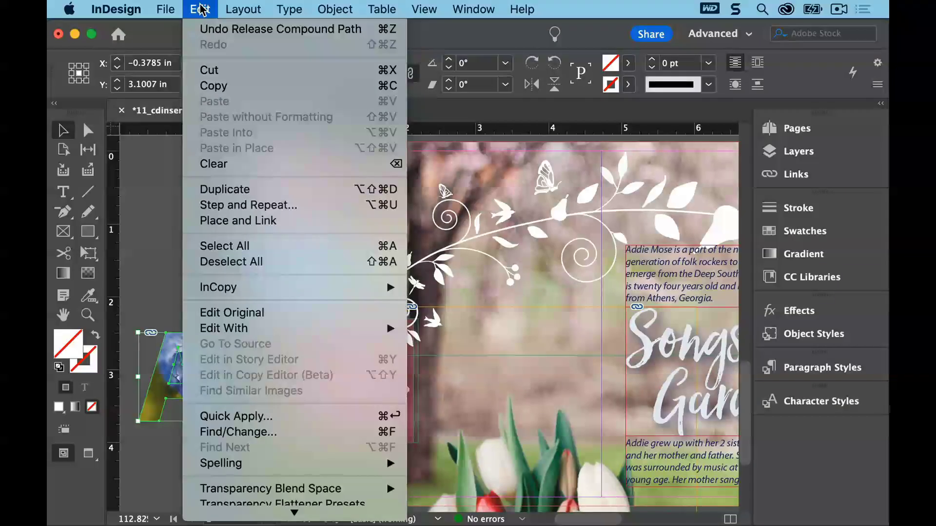
pyautogui.click(209, 29)
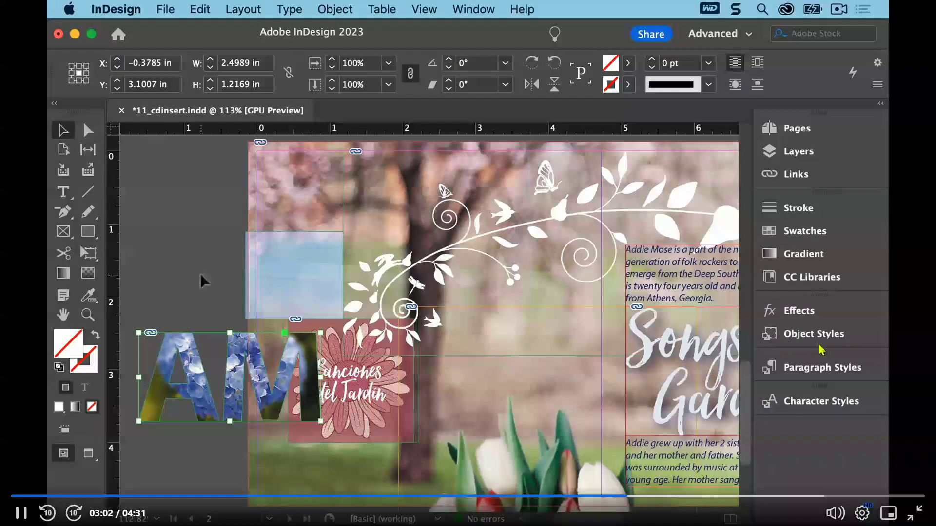
# Select the hydrangea image inside the AM letters and check its reference point
pyautogui.click(229, 378)
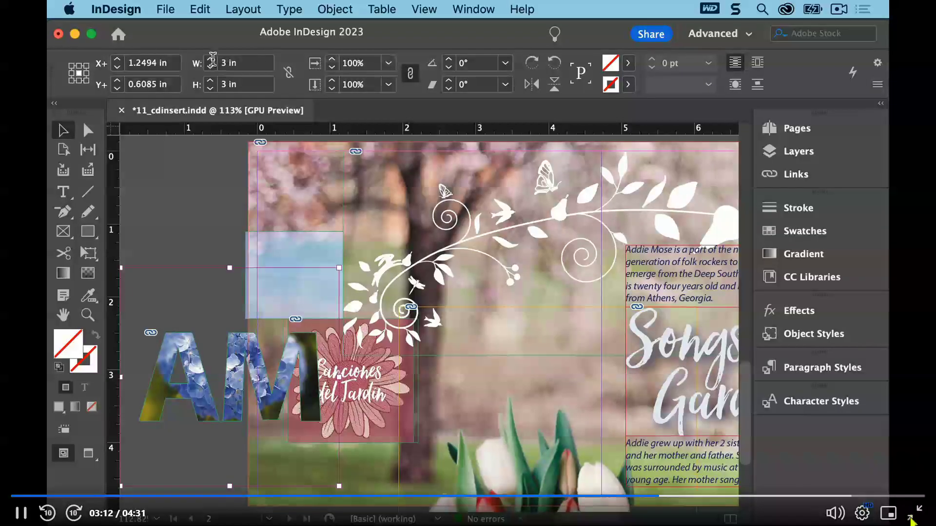
pyautogui.click(79, 67)
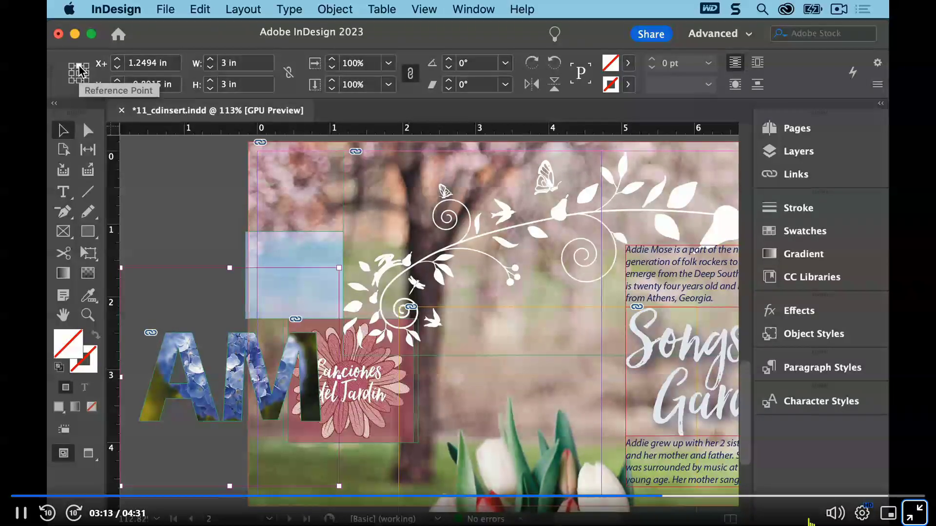
pyautogui.press('Escape')
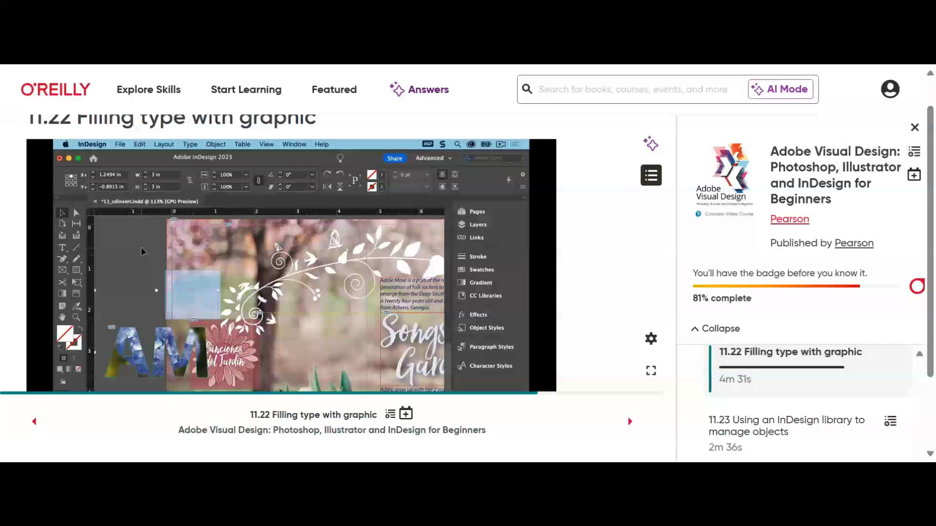
pyautogui.scroll(-2, 819, 416)
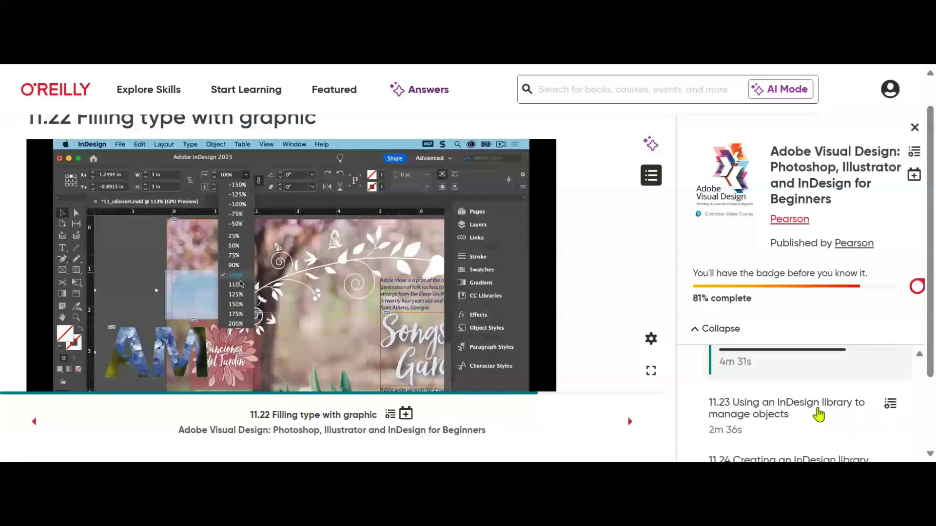
pyautogui.scroll(-2, 819, 415)
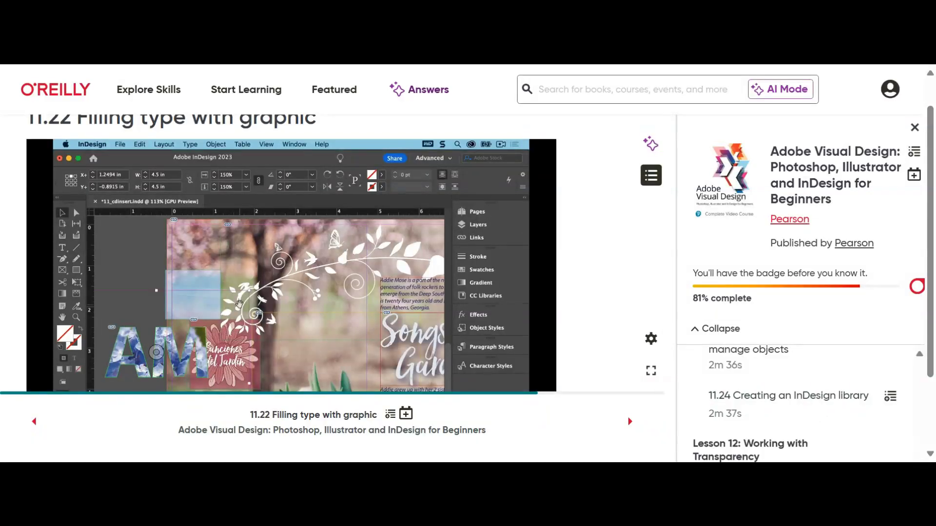
pyautogui.scroll(1, 820, 414)
pyautogui.scroll(1, 821, 414)
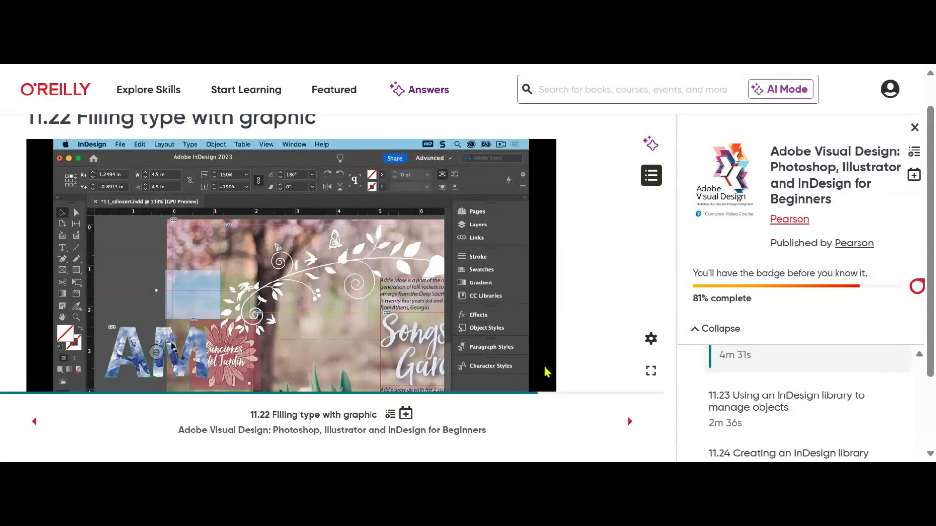
pyautogui.scroll(-1, 522, 363)
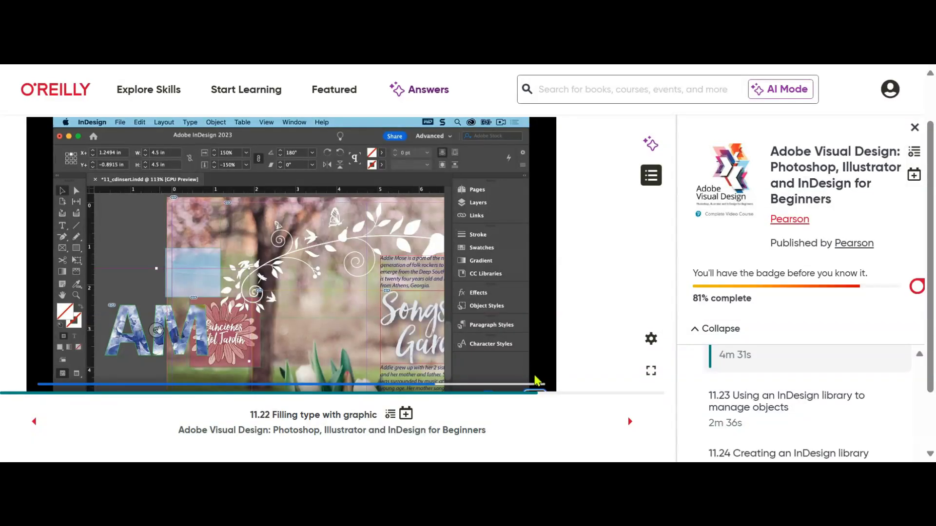
pyautogui.scroll(-1, 542, 373)
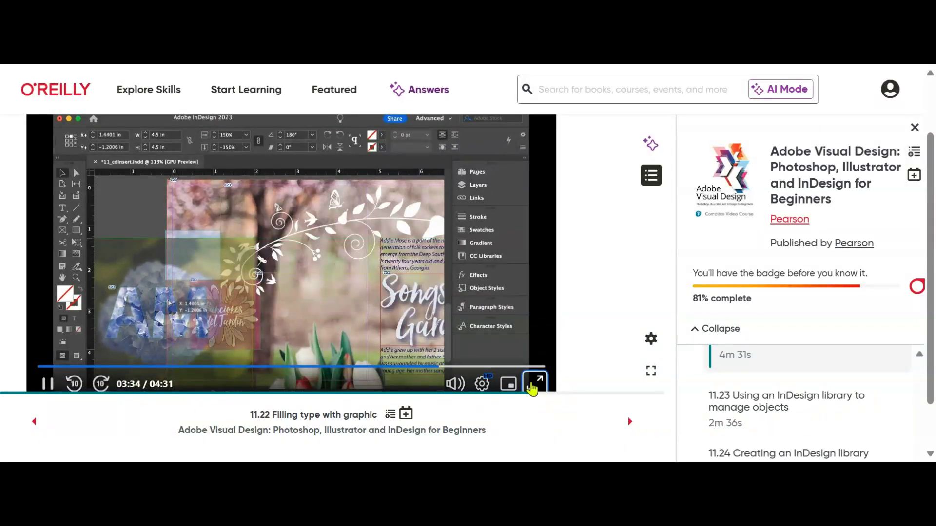
pyautogui.click(549, 385)
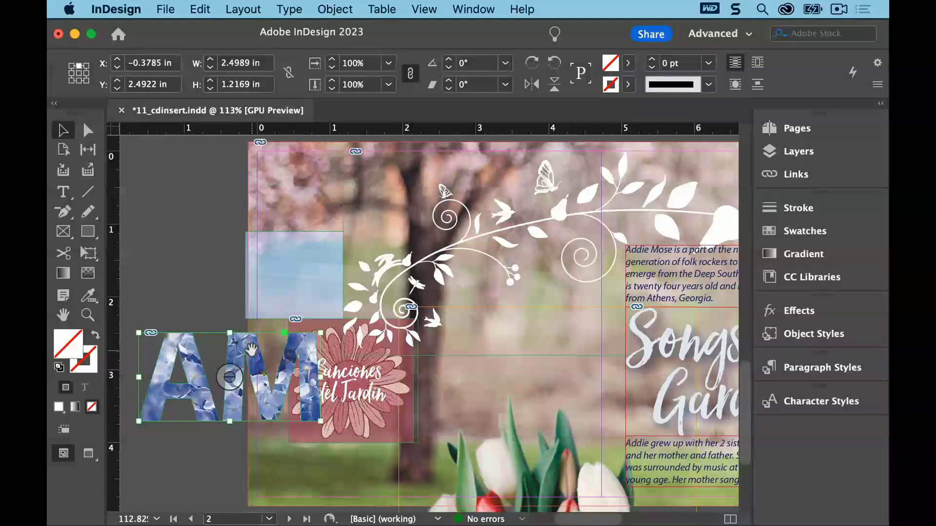
# Move the AM letters up to about X 2.53 in, Y 1.08 in and send them to the back
pyautogui.moveTo(242, 338); pyautogui.dragTo(458, 240)
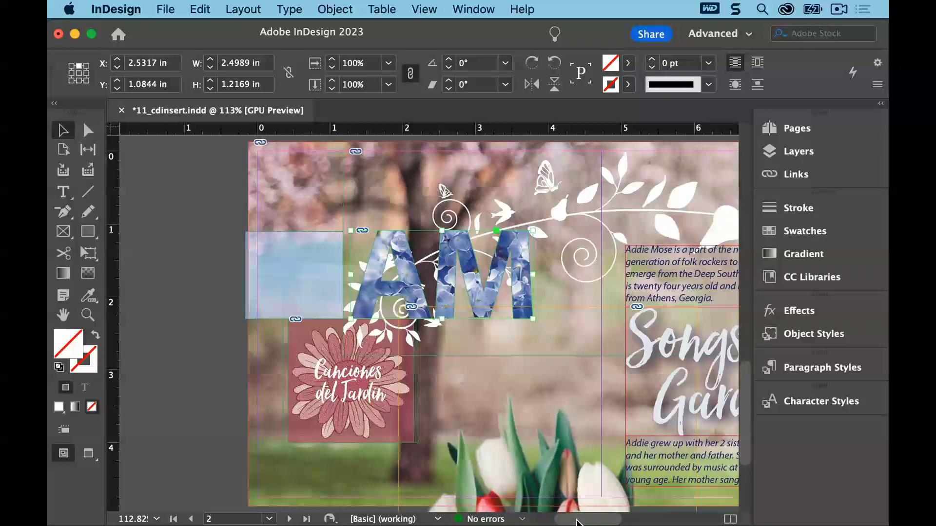
pyautogui.hscroll(3, 576, 522)
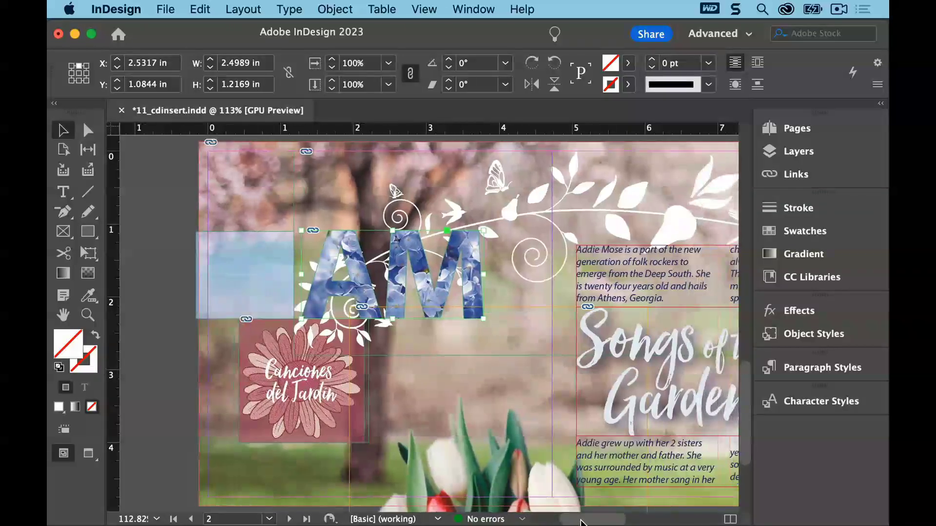
pyautogui.click(335, 9)
pyautogui.moveTo(346, 62)
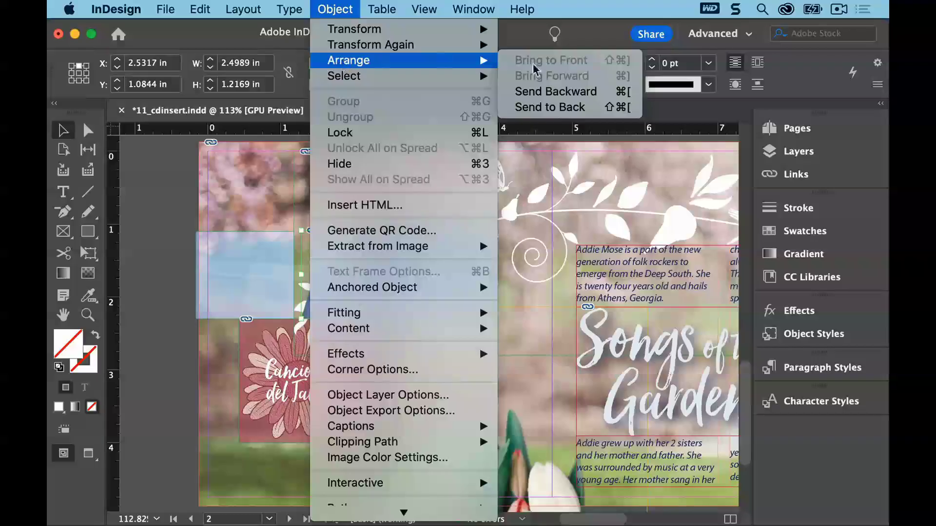
pyautogui.click(580, 107)
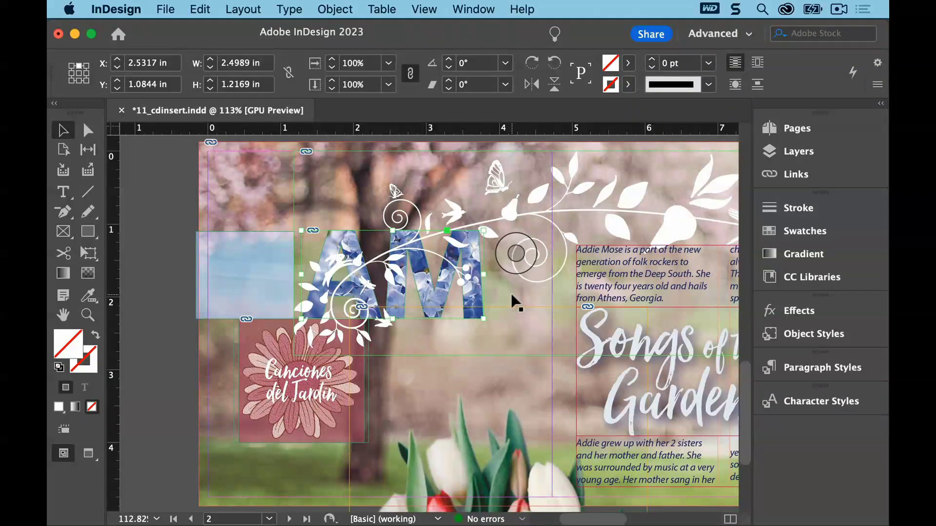
pyautogui.moveTo(510, 341)
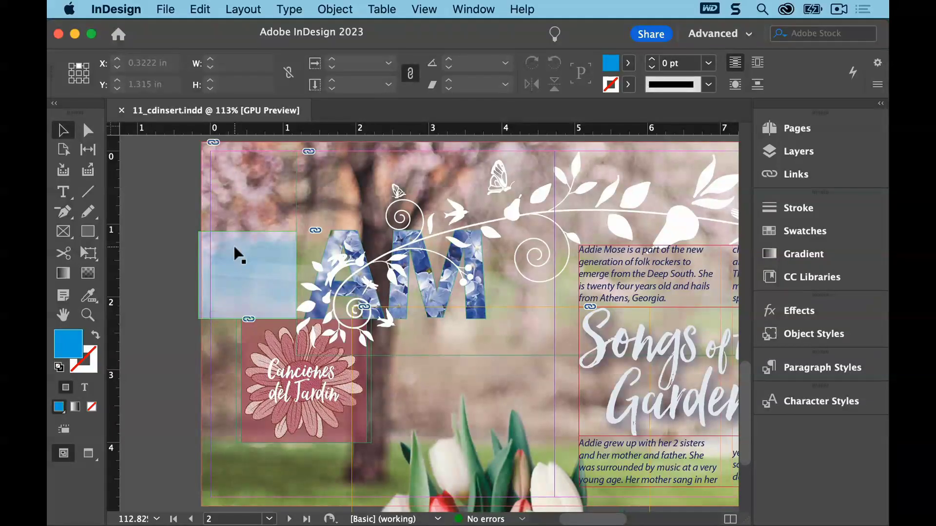
# Open the Lesson_11_Elements library from the Lesson11 folder
pyautogui.click(424, 10)
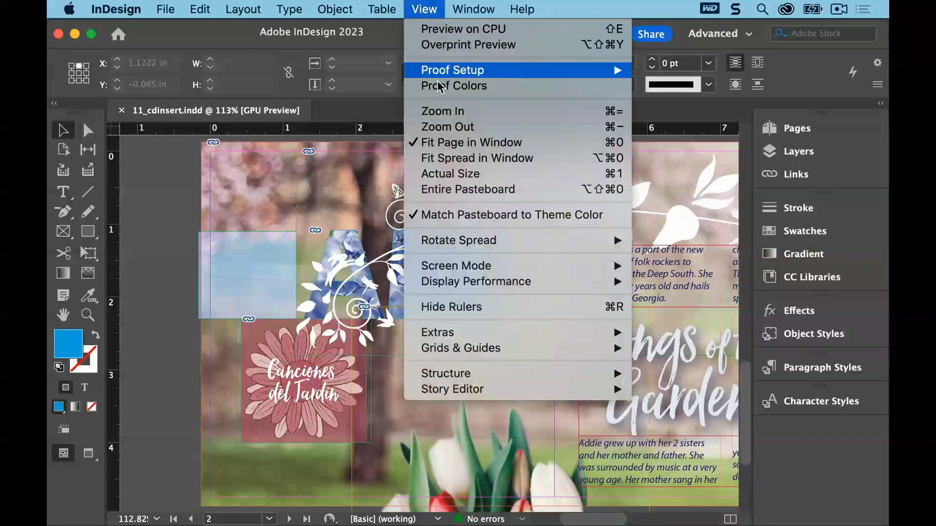
pyautogui.click(440, 142)
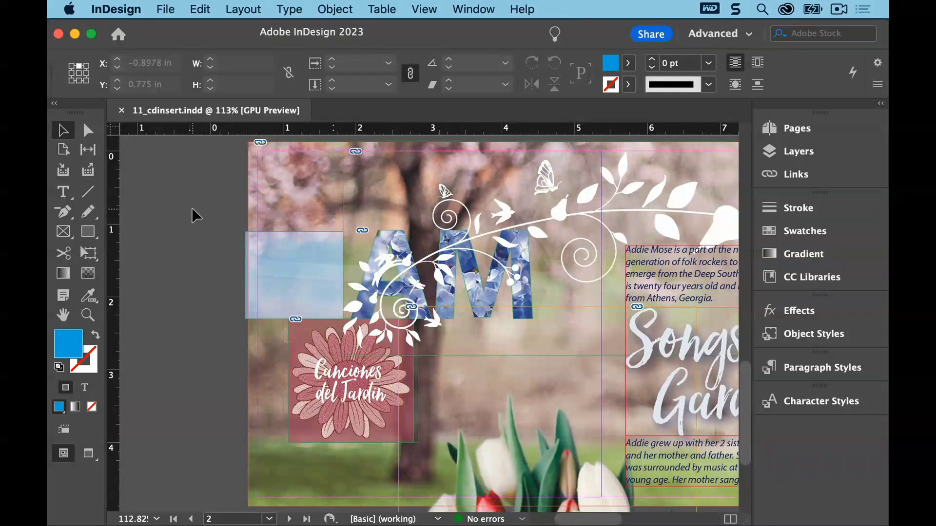
pyautogui.click(165, 10)
pyautogui.click(168, 45)
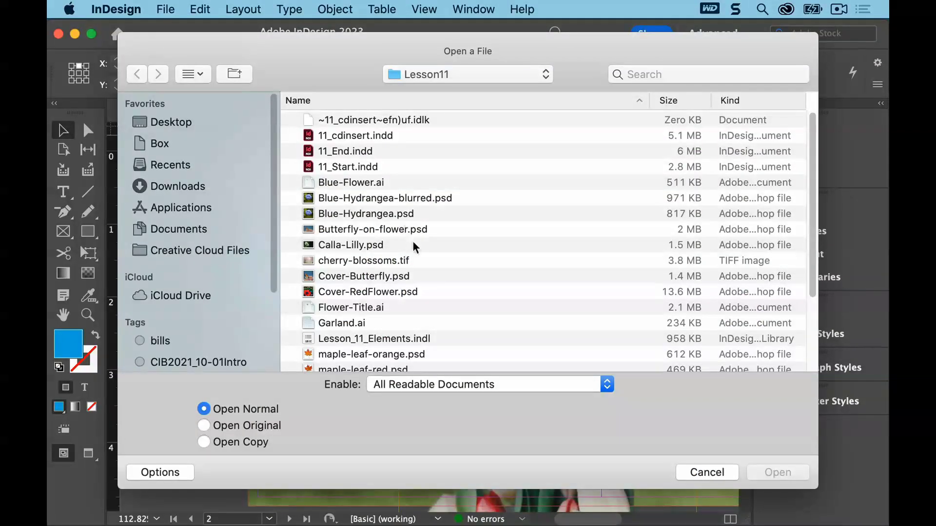
pyautogui.click(398, 339)
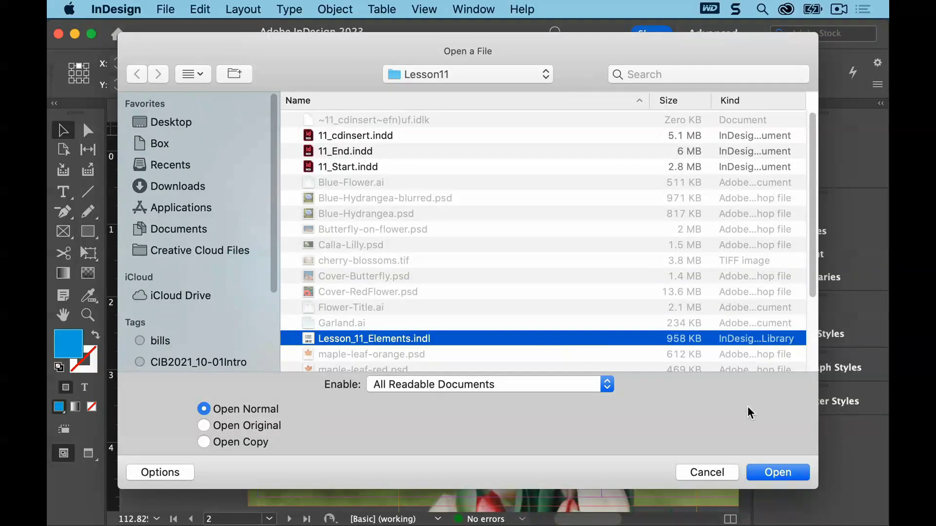
pyautogui.click(777, 470)
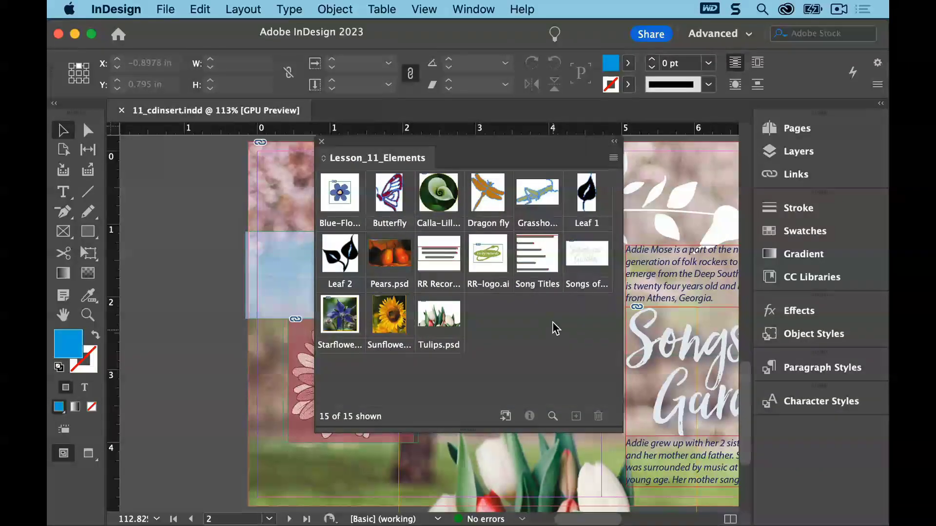
# Show a subset of the library containing only items whose name contains "flower"
pyautogui.moveTo(446, 139); pyautogui.dragTo(651, 130)
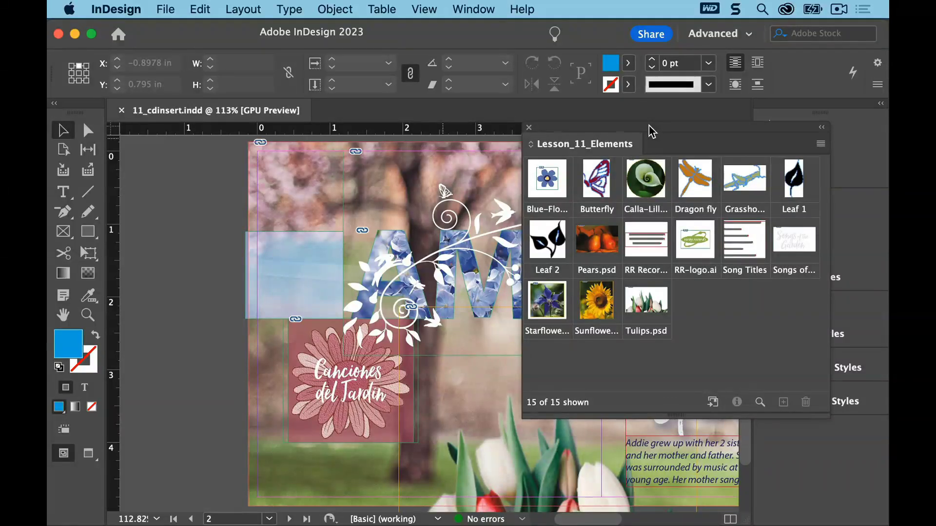
pyautogui.click(822, 144)
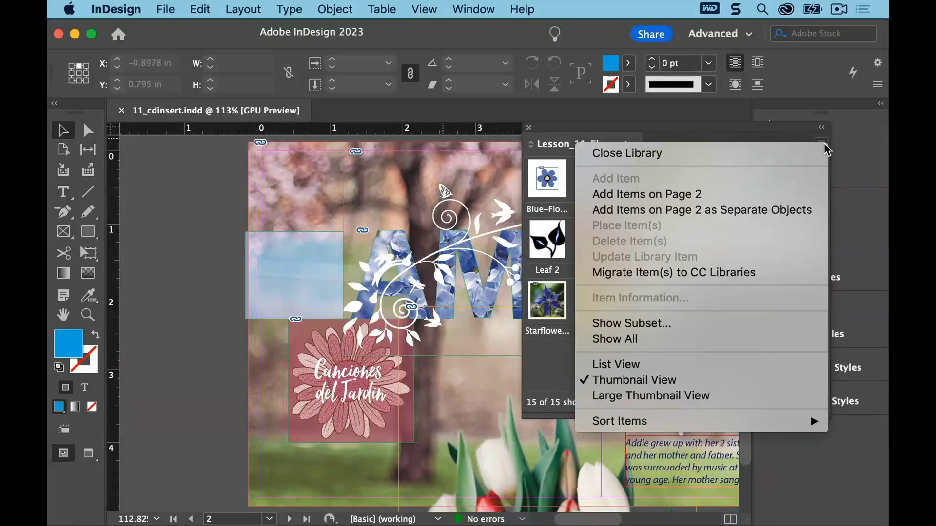
pyautogui.click(732, 324)
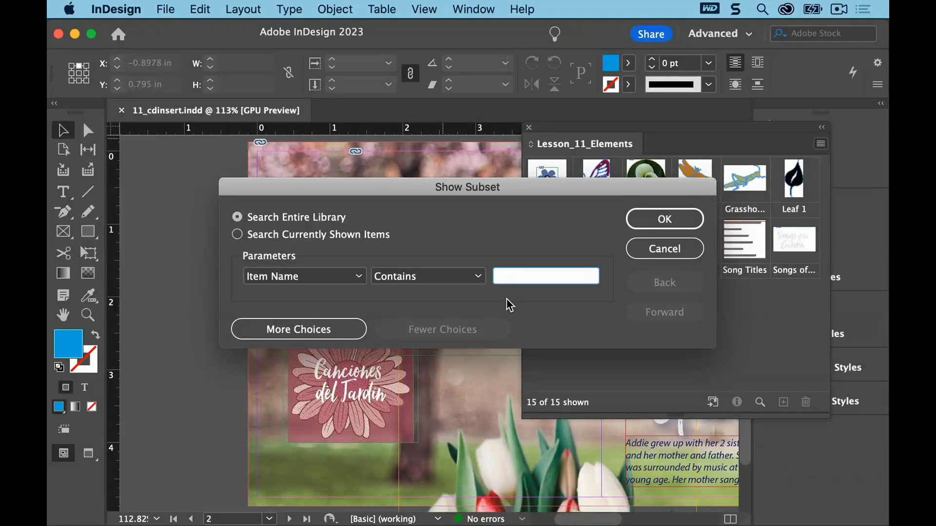
pyautogui.write('flower')
pyautogui.click(653, 218)
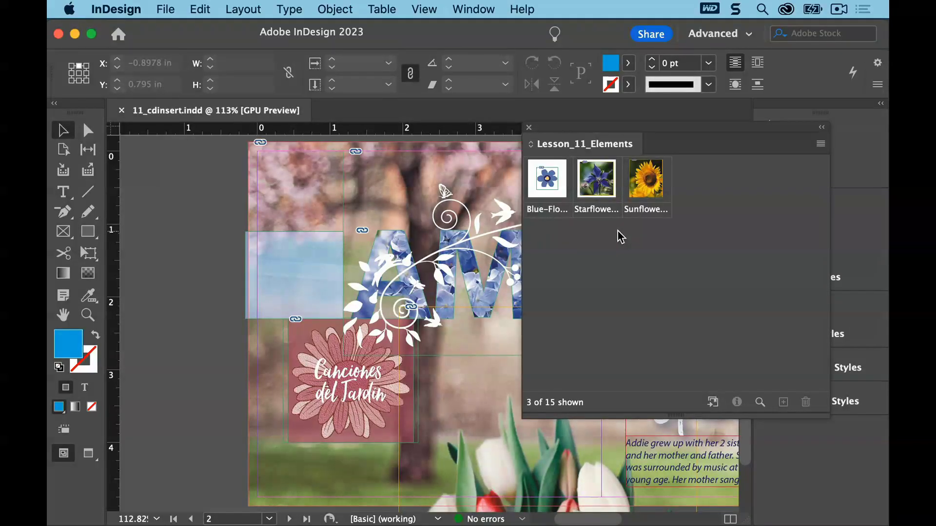
# Place the Blue-Flower library item onto the page beside the Canciones del Jardin square
pyautogui.moveTo(717, 129); pyautogui.dragTo(615, 125)
pyautogui.click(793, 151)
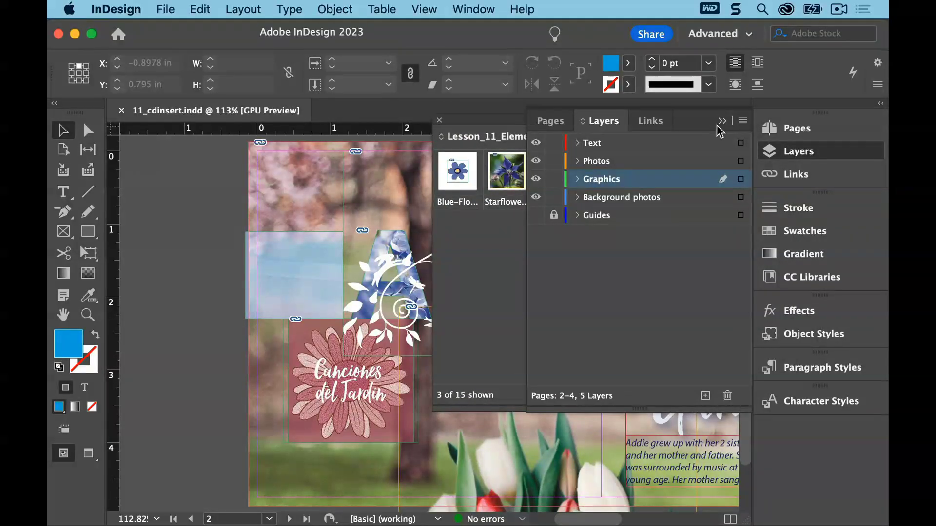
pyautogui.click(723, 122)
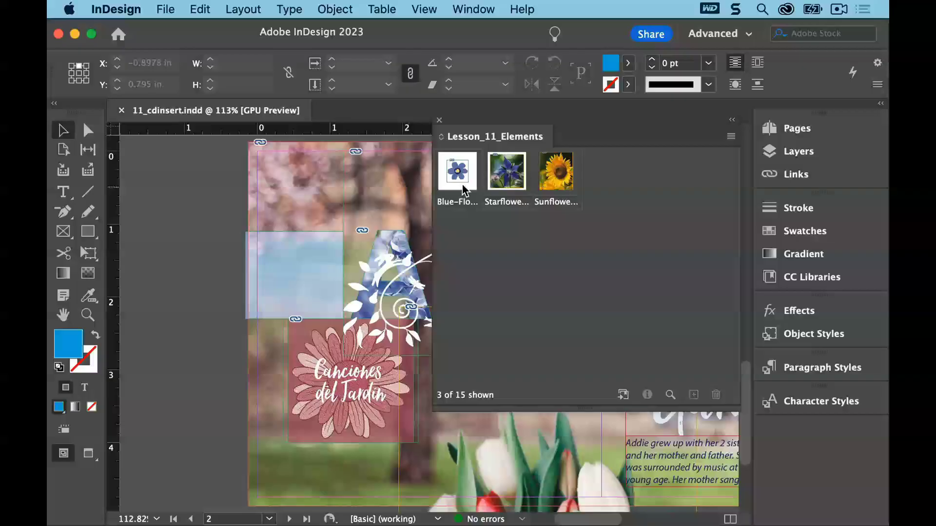
pyautogui.moveTo(464, 180); pyautogui.dragTo(250, 383)
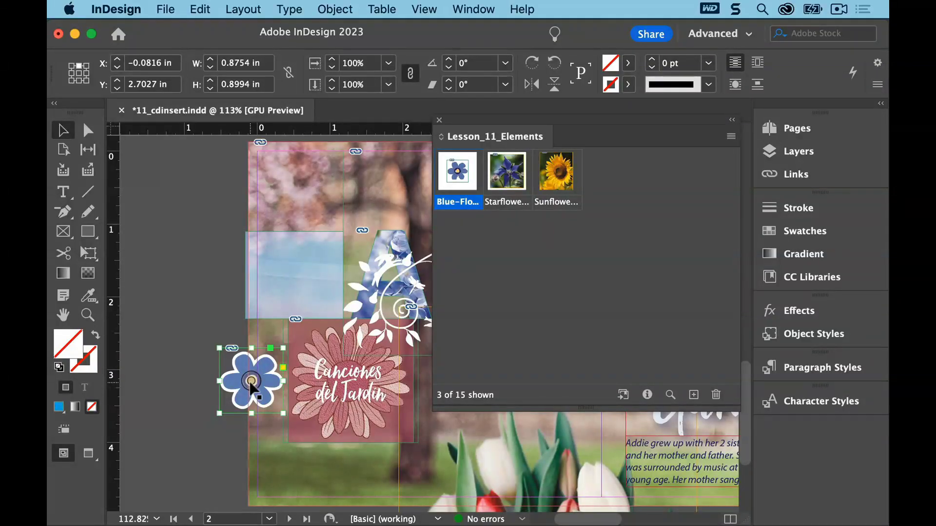
# Move the Blue-Flower graphic into the light blue square, at about X 0.51 in, Y 1.25 in
pyautogui.click(789, 176)
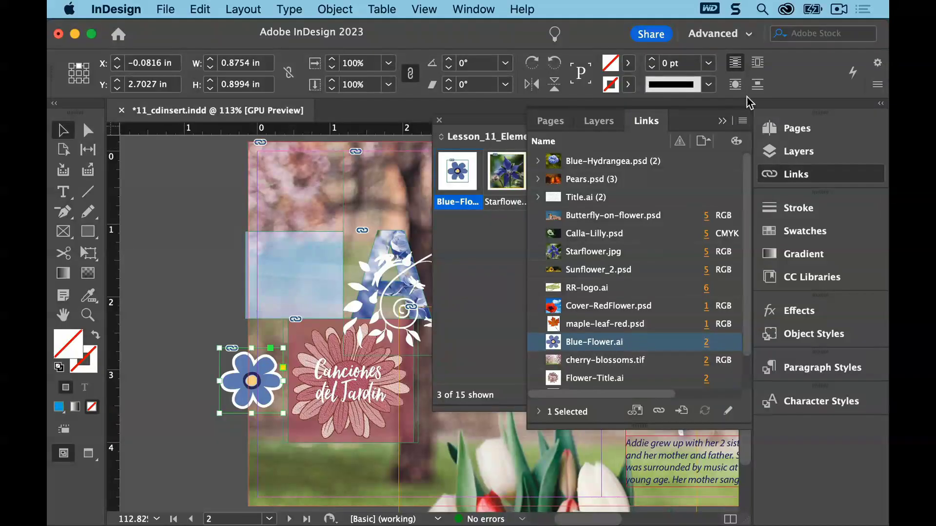
pyautogui.click(722, 120)
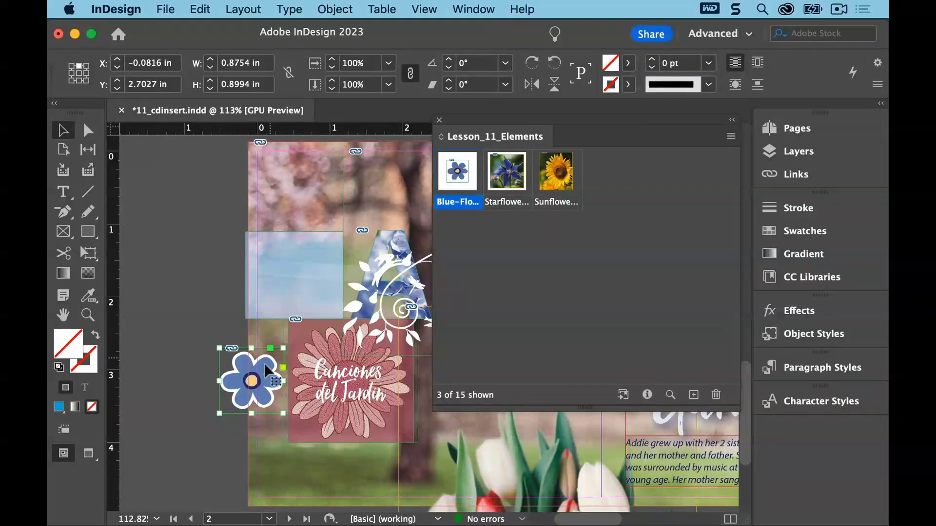
pyautogui.moveTo(267, 377); pyautogui.dragTo(312, 266)
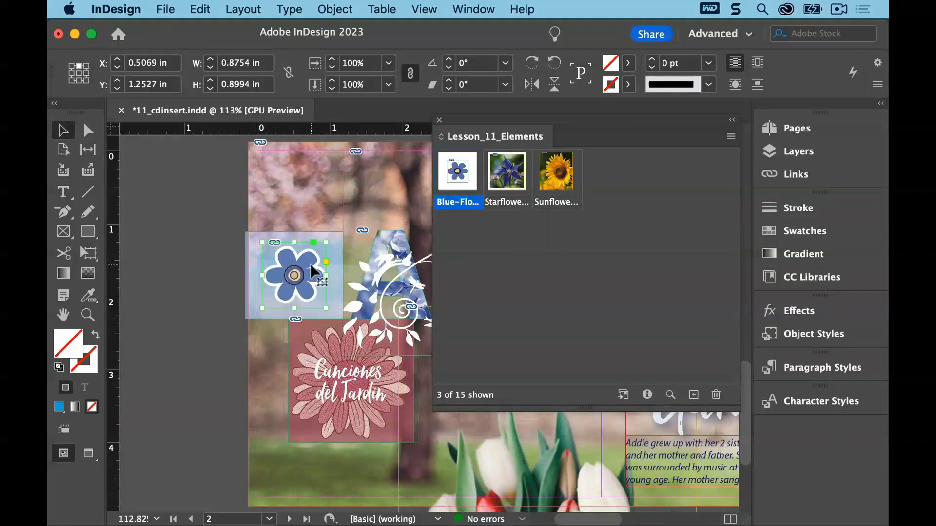
# Save the document and deselect everything
pyautogui.click(169, 10)
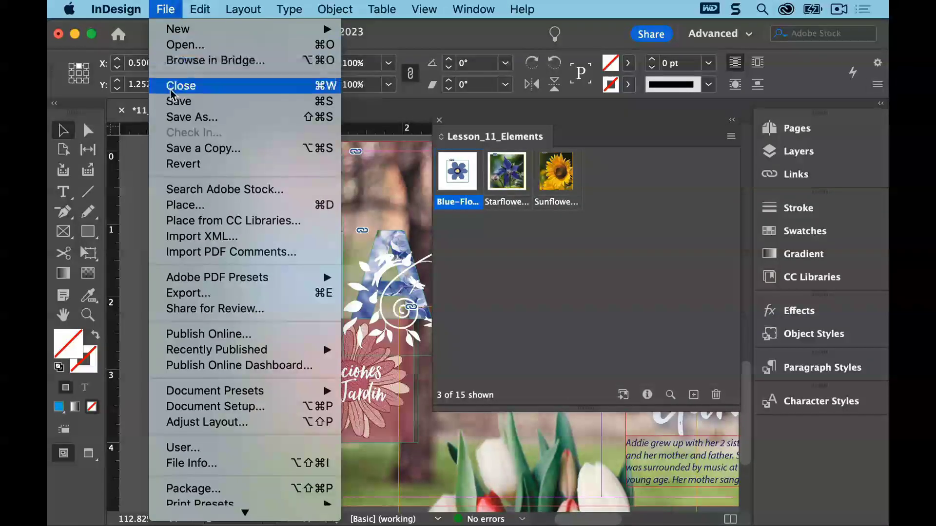
pyautogui.click(176, 101)
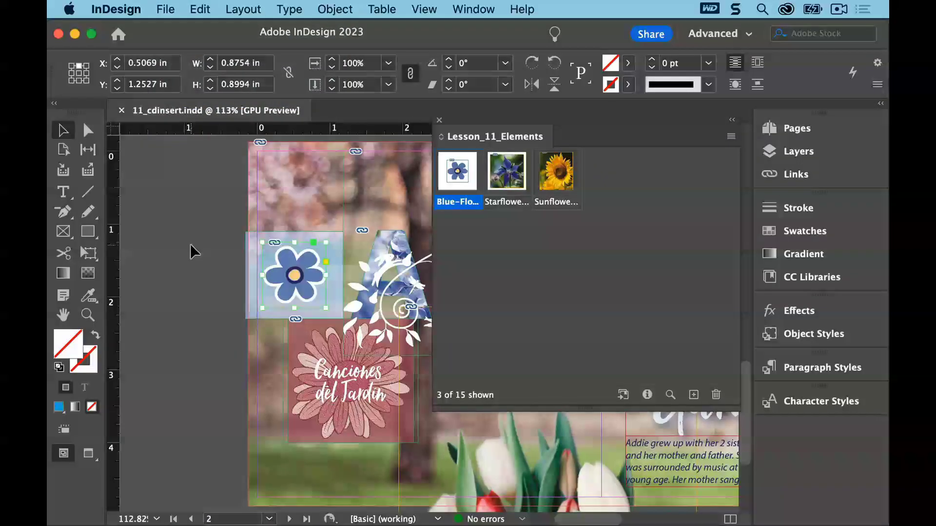
pyautogui.click(190, 244)
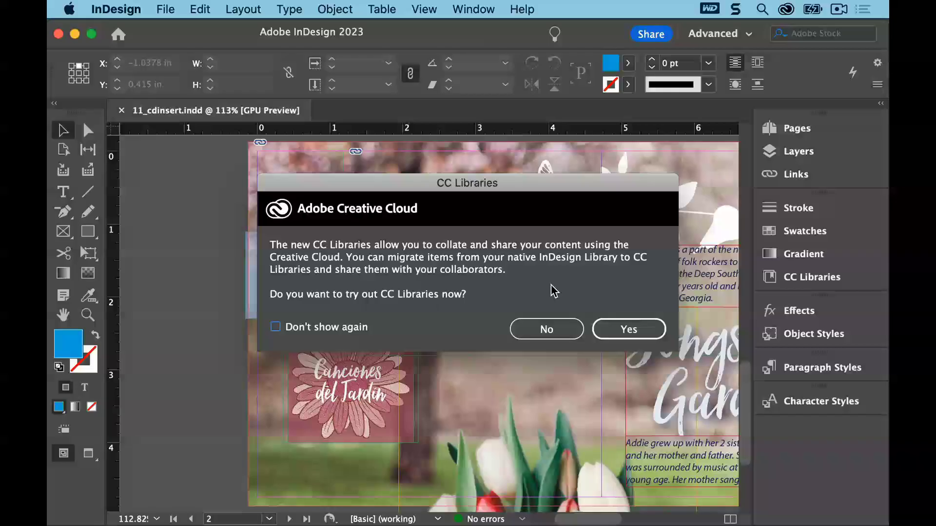
# Create a new library named CD Projects in the Lesson11 folder, declining CC Libraries
pyautogui.click(534, 323)
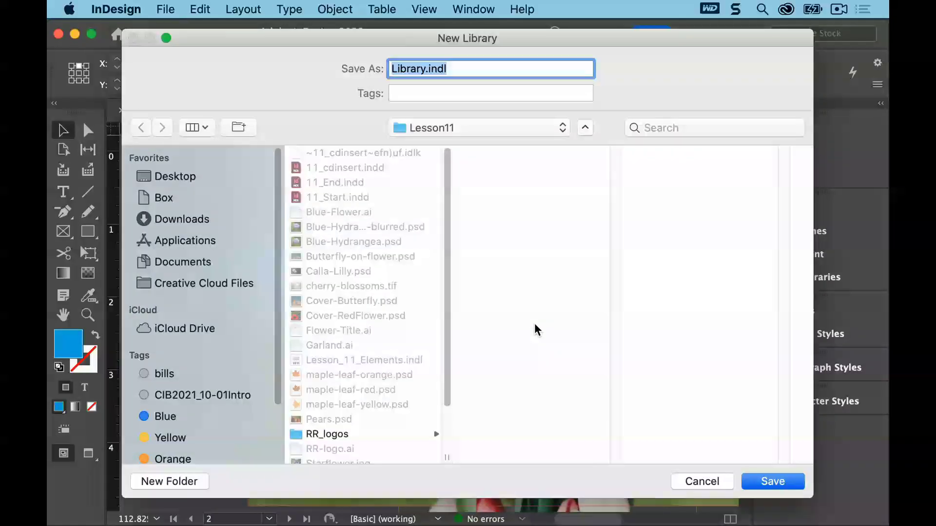
pyautogui.moveTo(426, 69); pyautogui.dragTo(370, 69)
pyautogui.write('CD Projects')
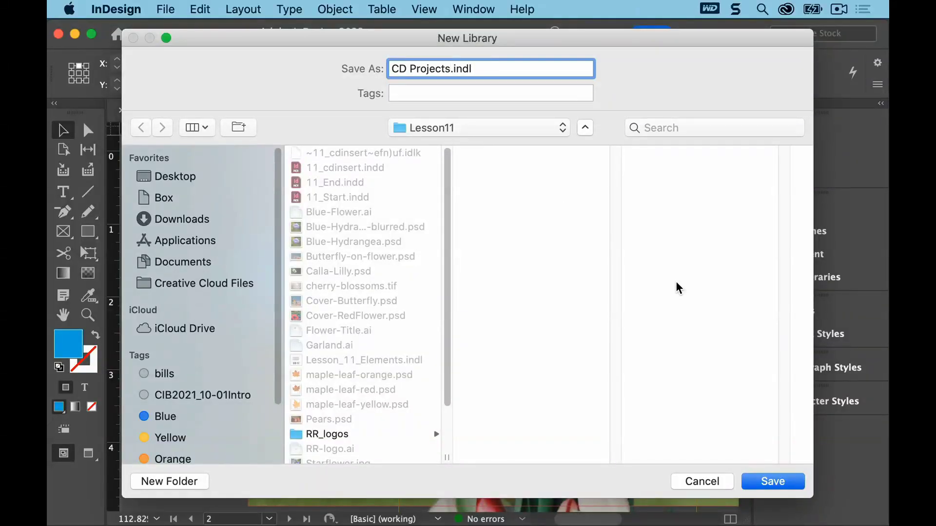
pyautogui.click(769, 480)
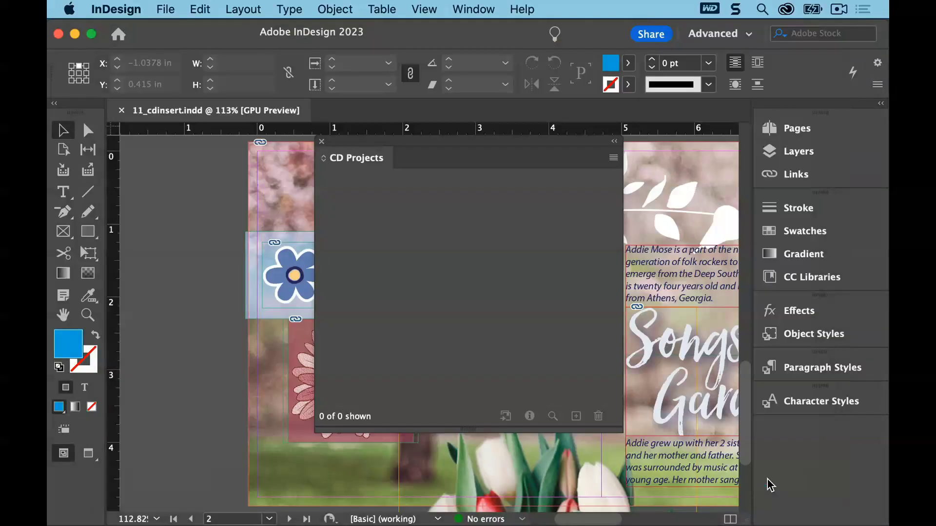
# Add the ricky records logo from page 6 to the CD Projects library
pyautogui.moveTo(467, 144); pyautogui.dragTo(540, 120)
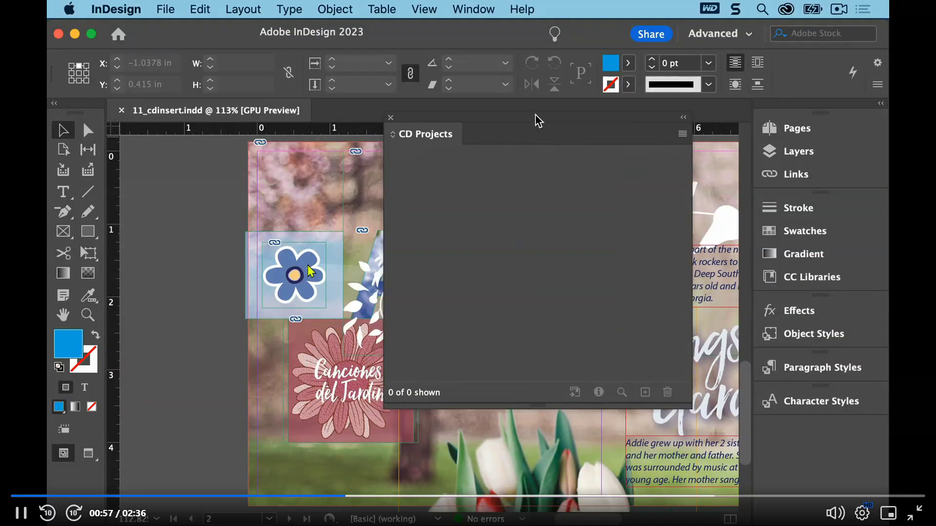
pyautogui.click(269, 518)
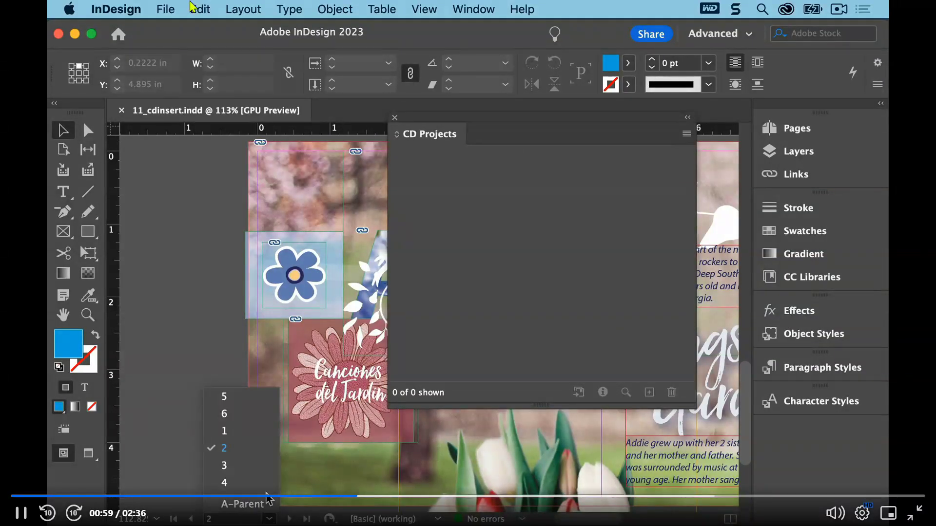
pyautogui.click(253, 415)
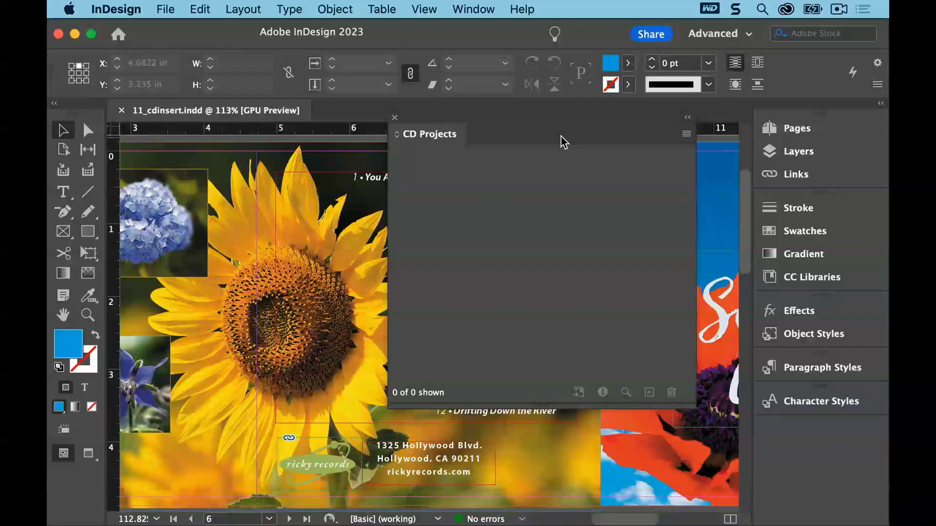
pyautogui.moveTo(549, 125); pyautogui.dragTo(604, 111)
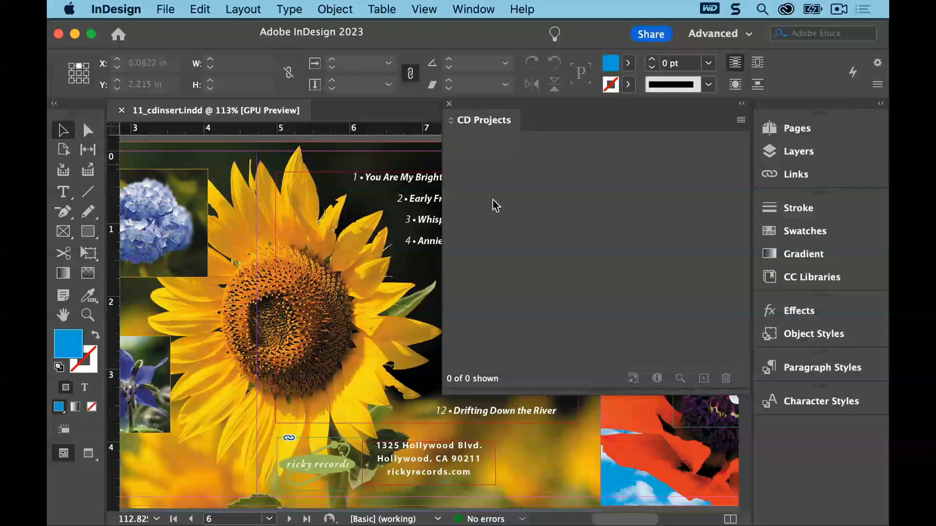
pyautogui.moveTo(336, 469); pyautogui.dragTo(475, 151)
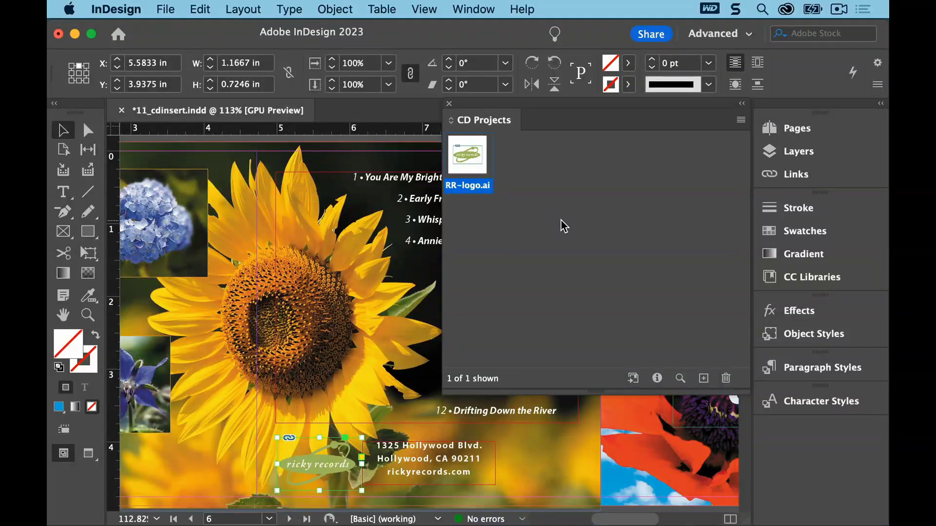
# Rename the RR-logo.ai library item to Ricky Records Logo
pyautogui.doubleClick(467, 156)
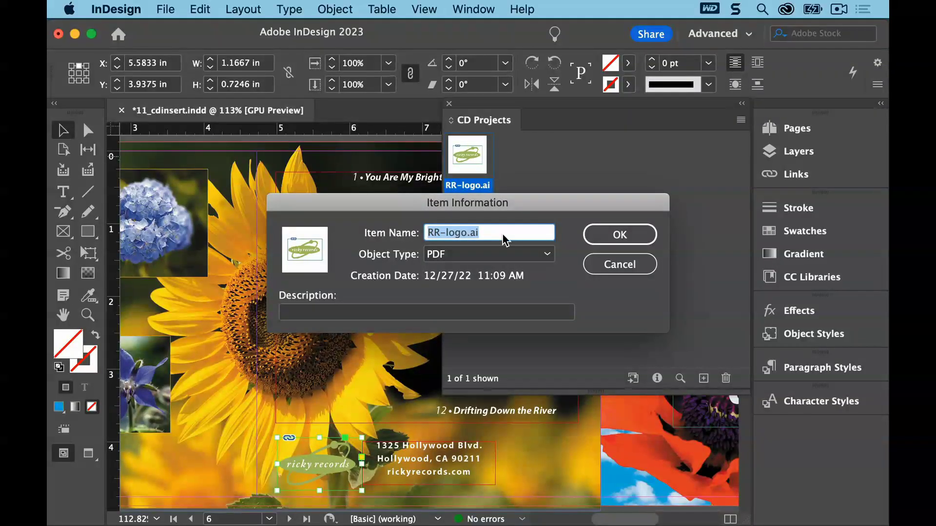
pyautogui.write('Ricky Rec')
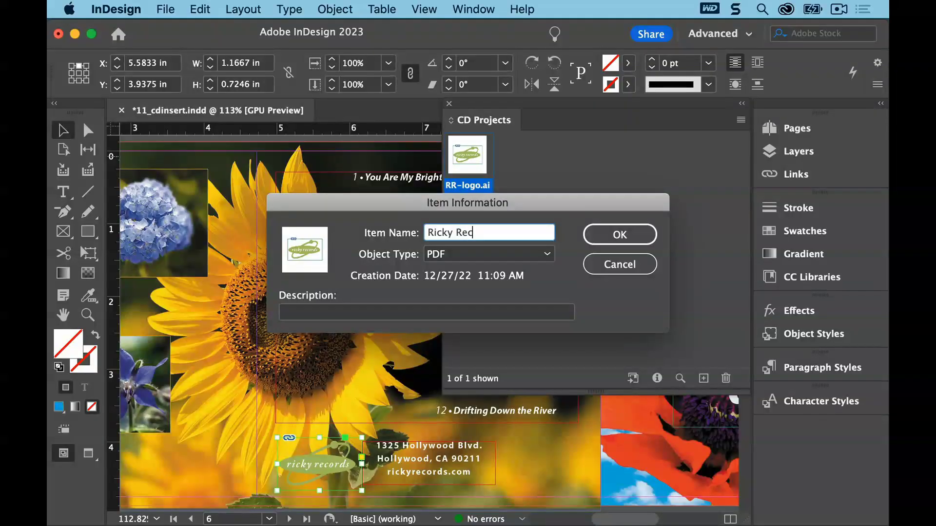
pyautogui.write('ords Logo')
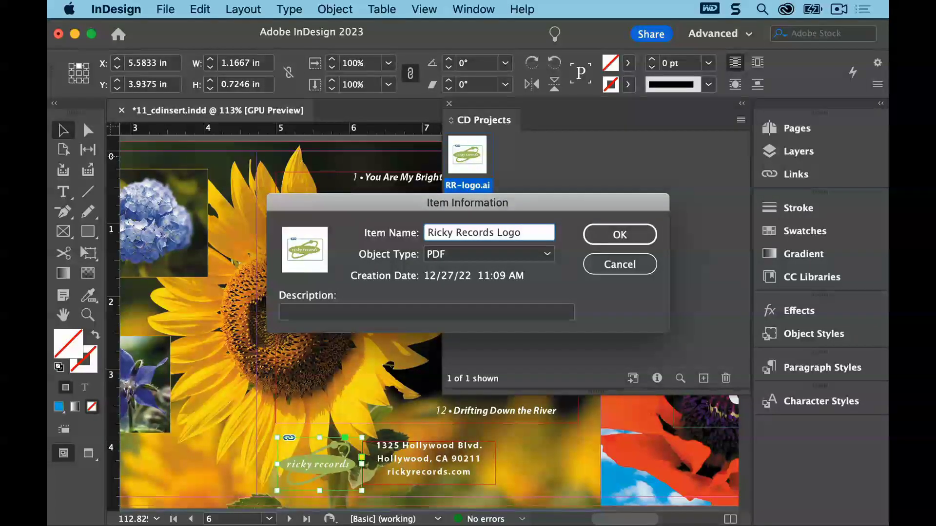
pyautogui.click(610, 230)
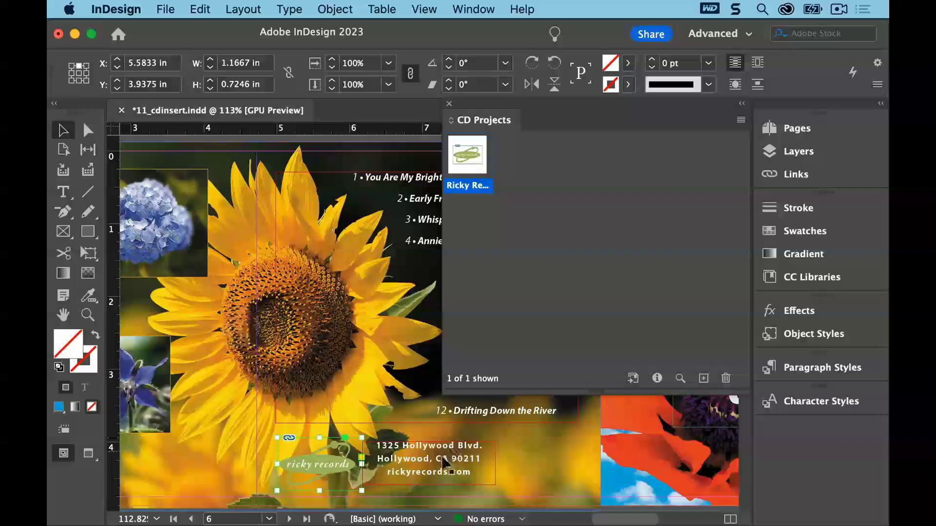
# Add the address text frame to the CD Projects library and name the item Ricky Records Address
pyautogui.moveTo(442, 463); pyautogui.dragTo(522, 154)
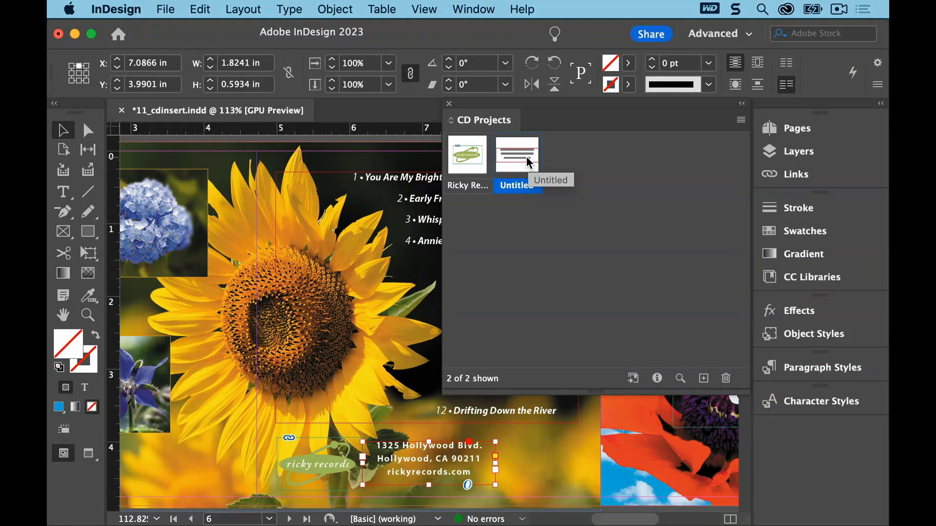
pyautogui.doubleClick(525, 157)
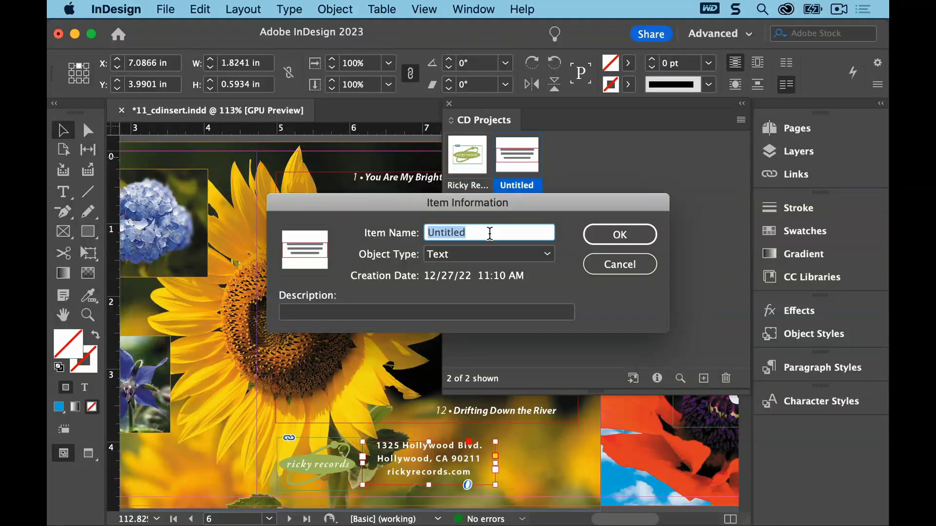
pyautogui.write('Ricky Records Address')
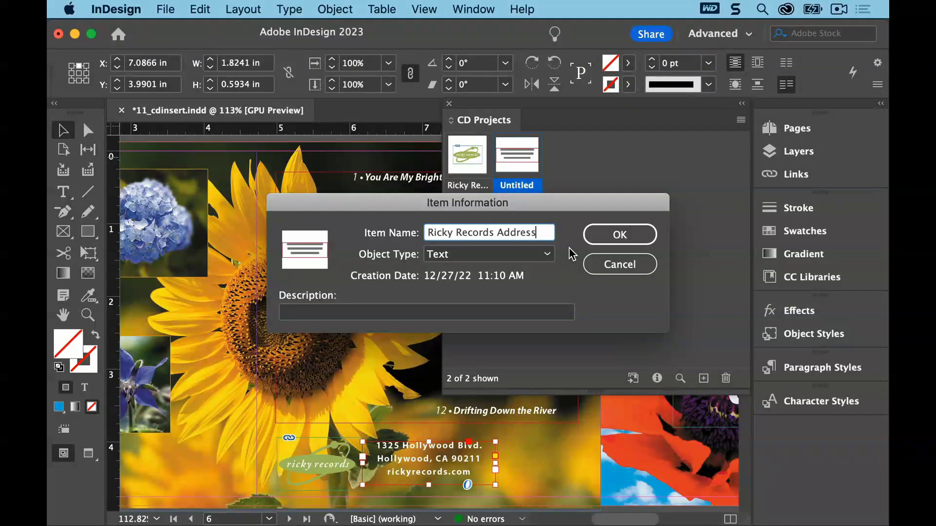
pyautogui.click(603, 231)
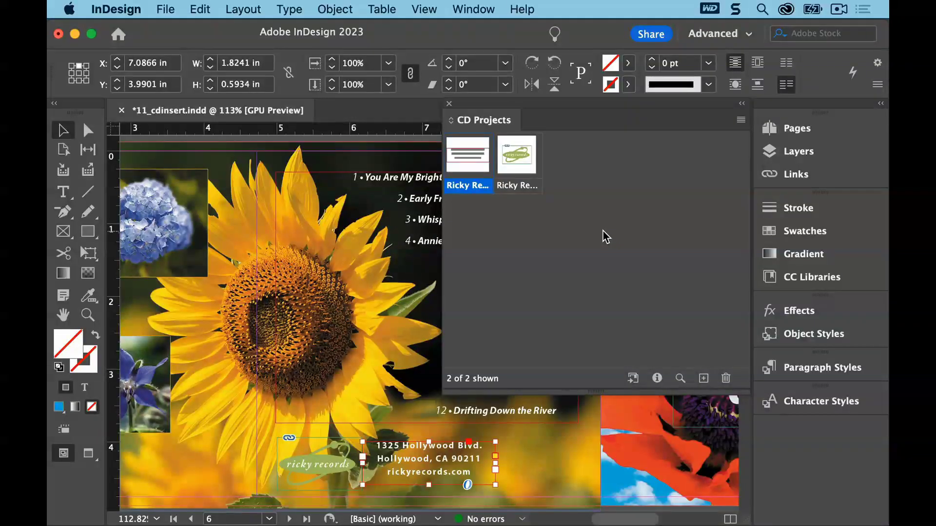
# Switch the library to Large Thumbnail View, then close the library panel
pyautogui.click(741, 120)
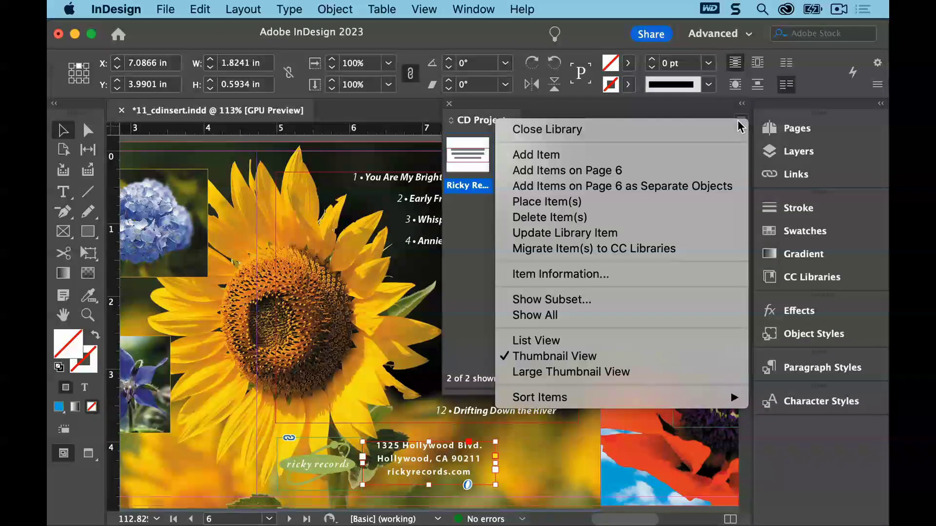
pyautogui.click(653, 372)
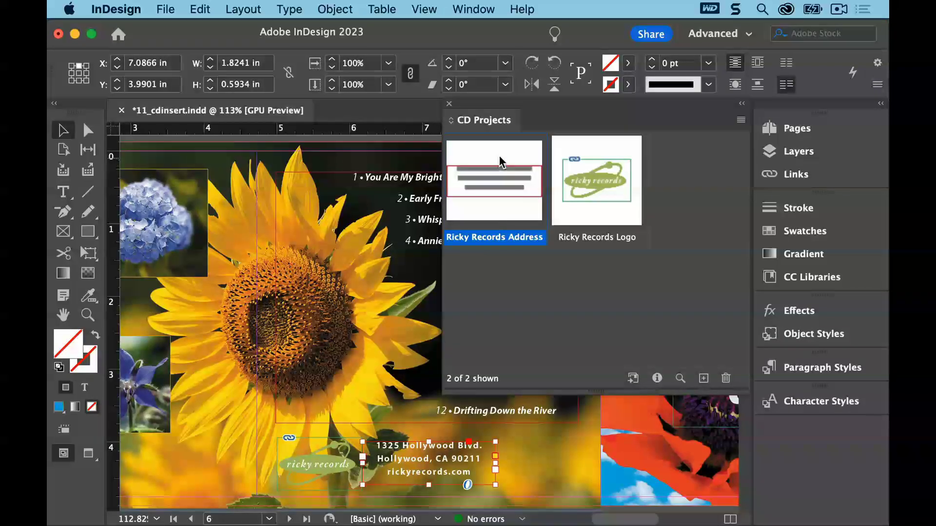
pyautogui.click(449, 105)
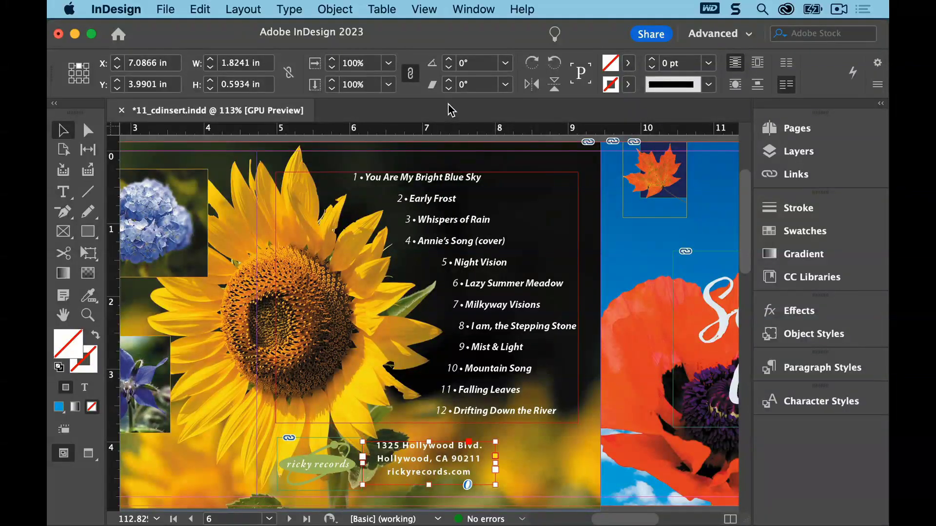